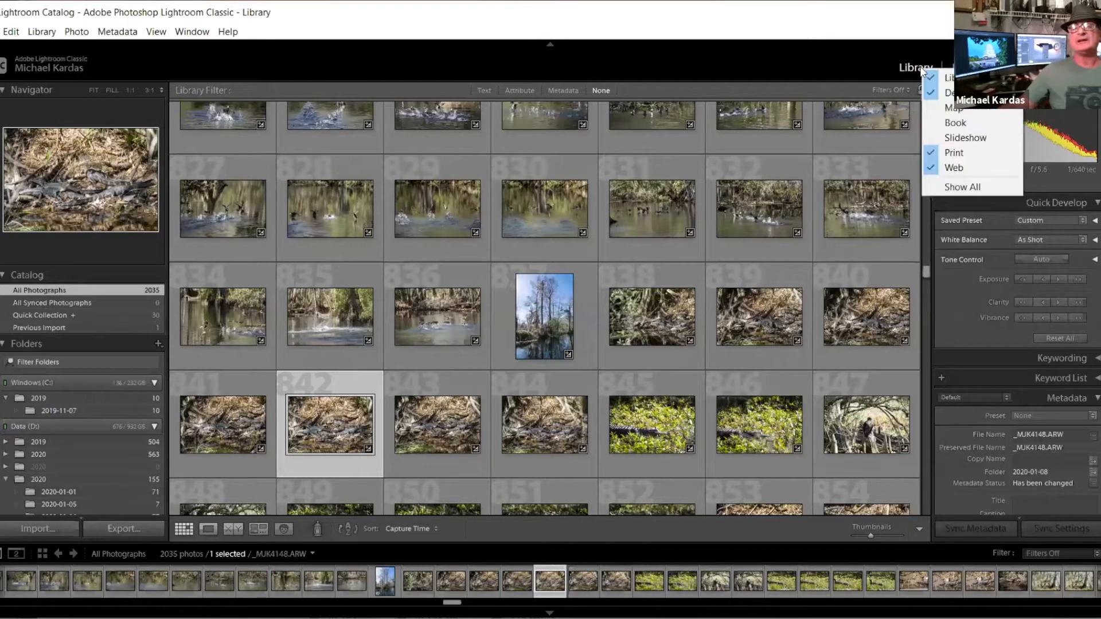
- Add the Map, Book and Slideshow modules to the module picker
{"action": "left_click", "coordinate": [933, 102]}
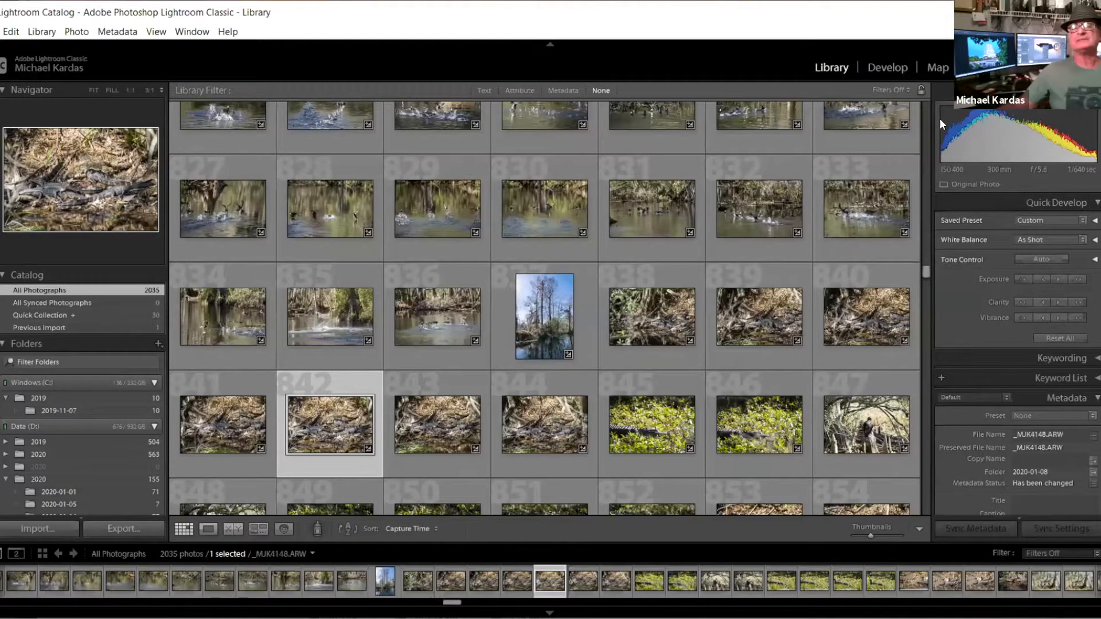
{"action": "right_click", "coordinate": [910, 72]}
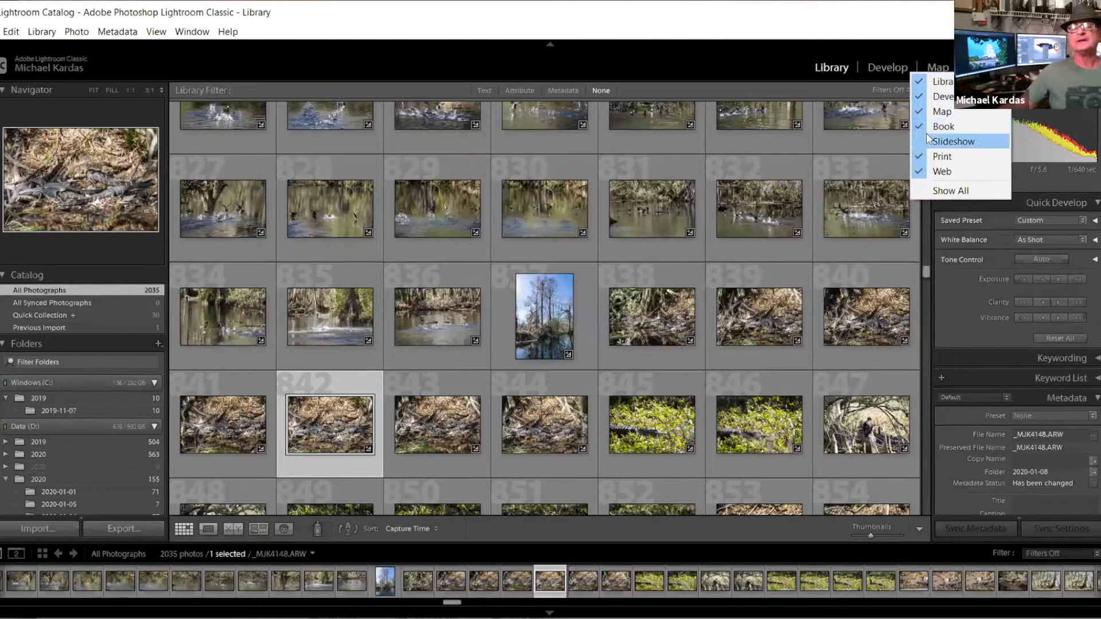
{"action": "left_click", "coordinate": [926, 137]}
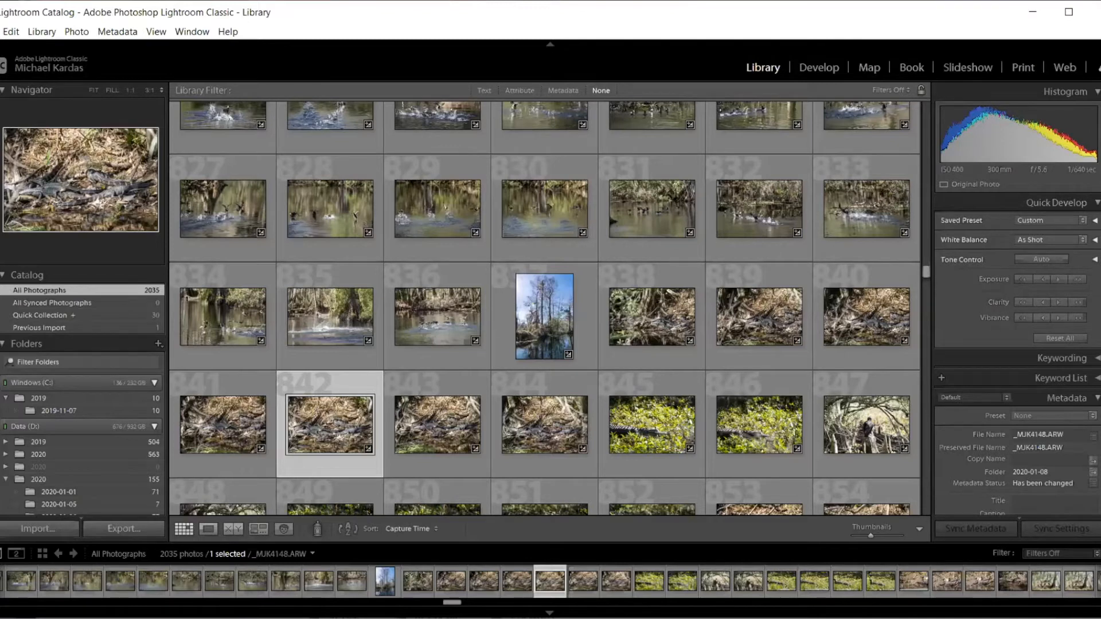
- Open the selected alligator photo _MJK4148.ARW in Loupe view
{"action": "scroll", "coordinate": [1018, 356], "scroll_direction": "down", "scroll_amount": 1}
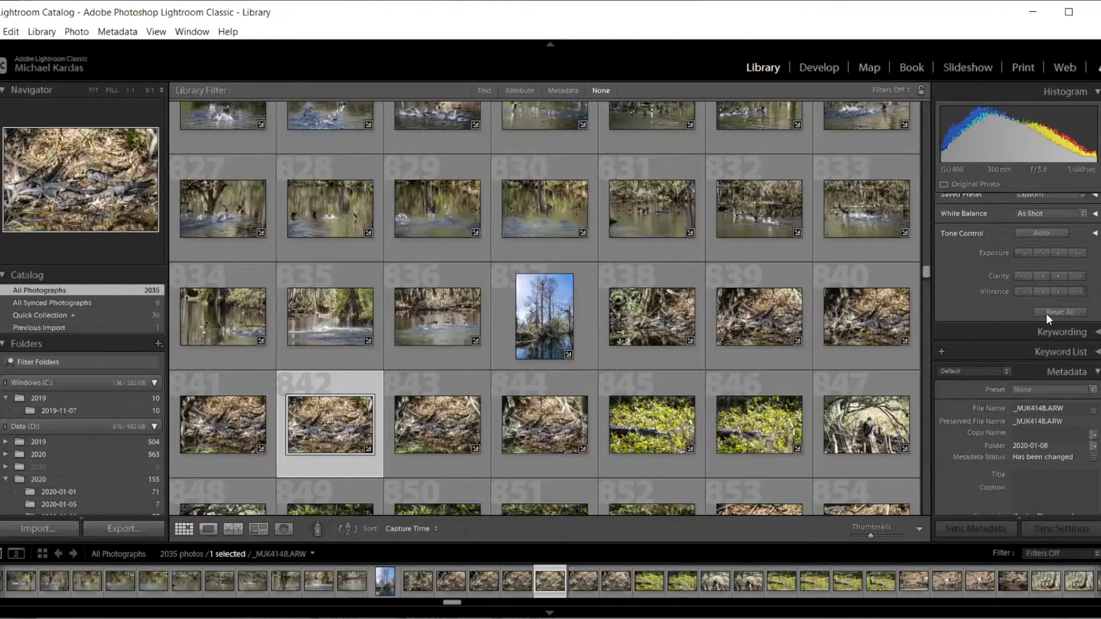
{"action": "scroll", "coordinate": [966, 339], "scroll_direction": "up", "scroll_amount": 1}
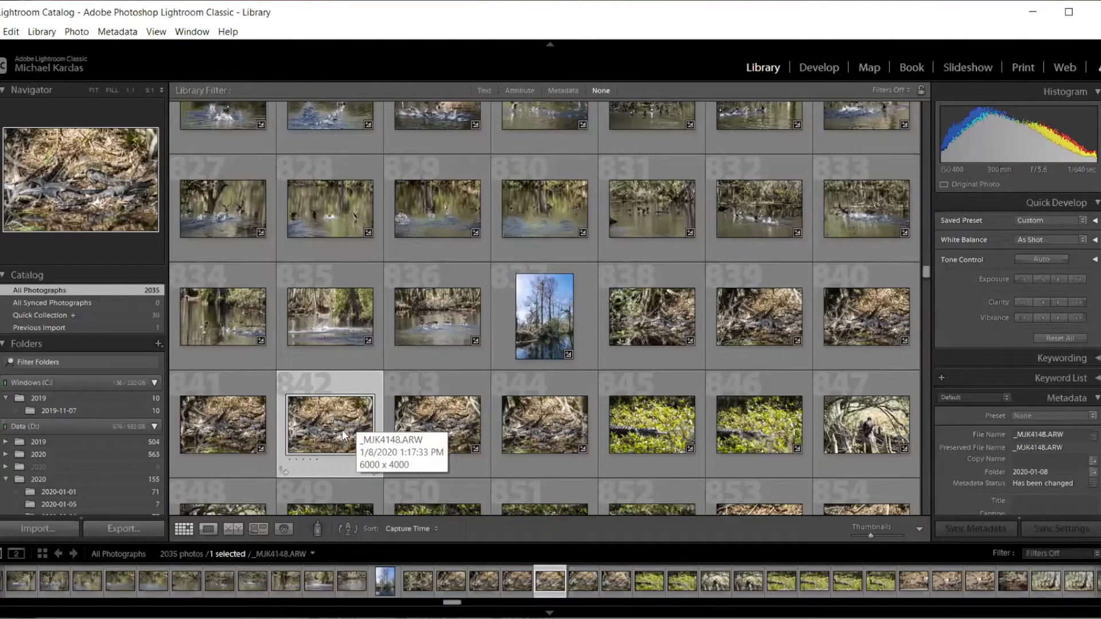
{"action": "key", "text": "e"}
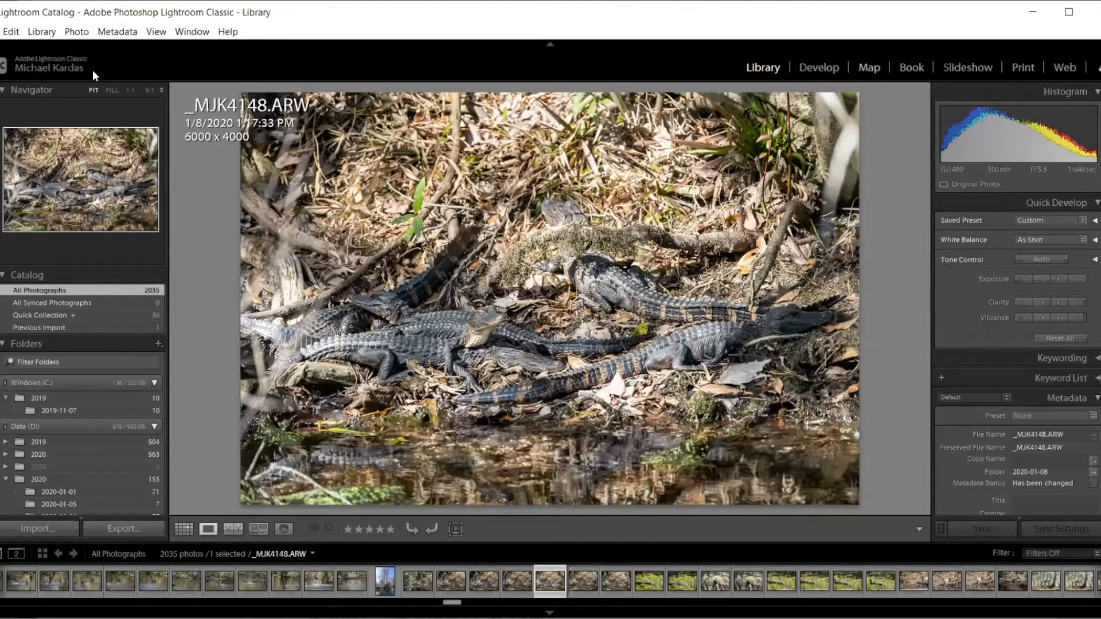
- Hide the Map, Book and Slideshow modules from the module picker
{"action": "right_click", "coordinate": [872, 68]}
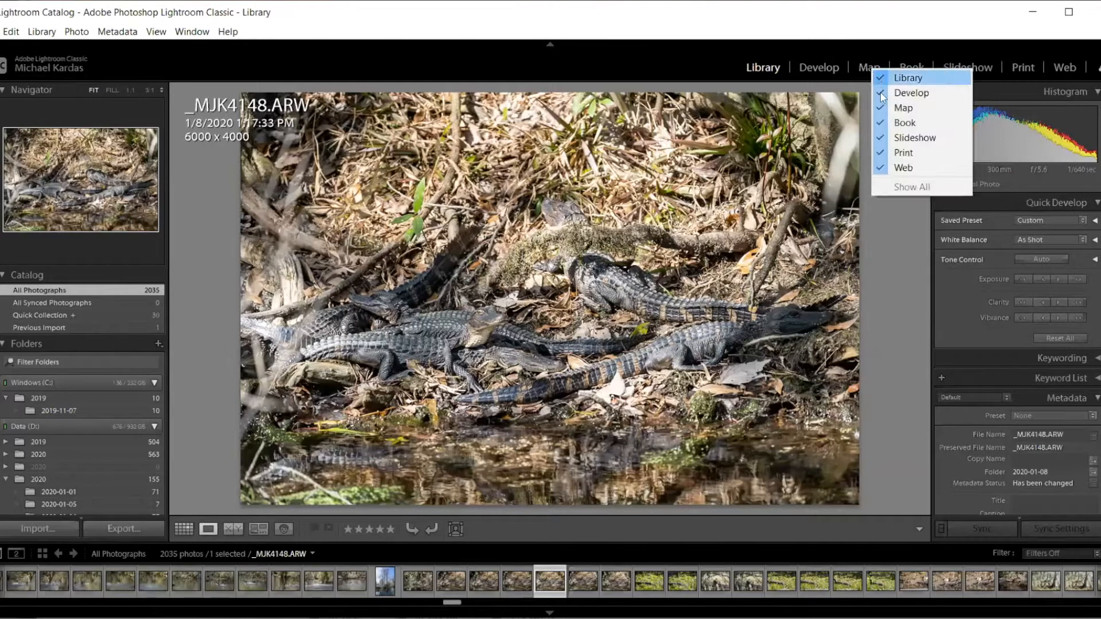
{"action": "left_click", "coordinate": [886, 109]}
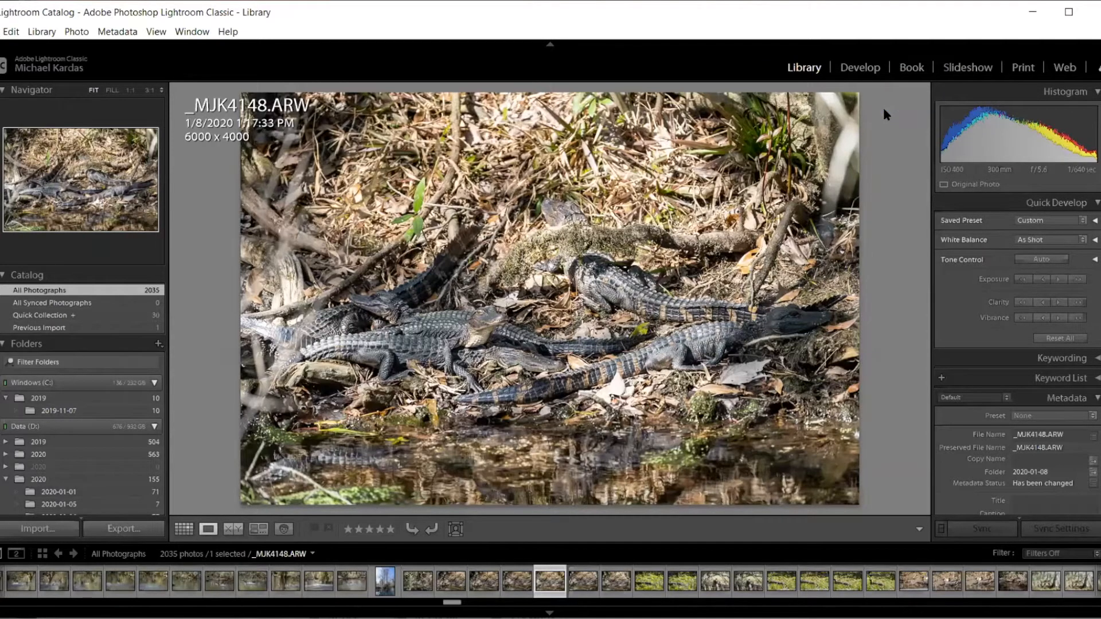
{"action": "right_click", "coordinate": [893, 65]}
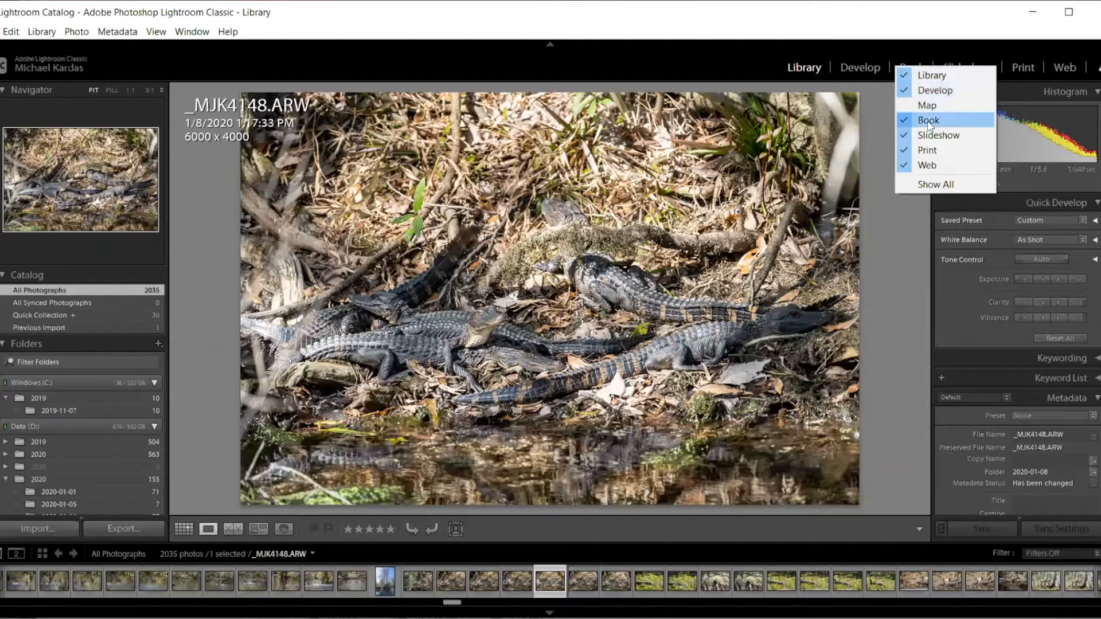
{"action": "left_click", "coordinate": [928, 121]}
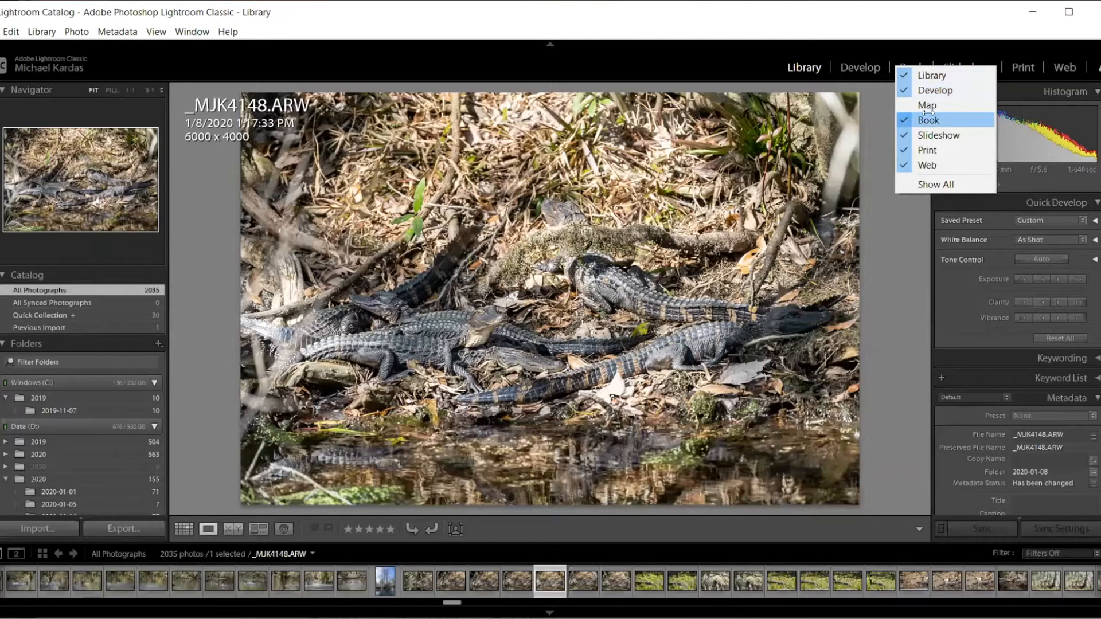
{"action": "right_click", "coordinate": [953, 73]}
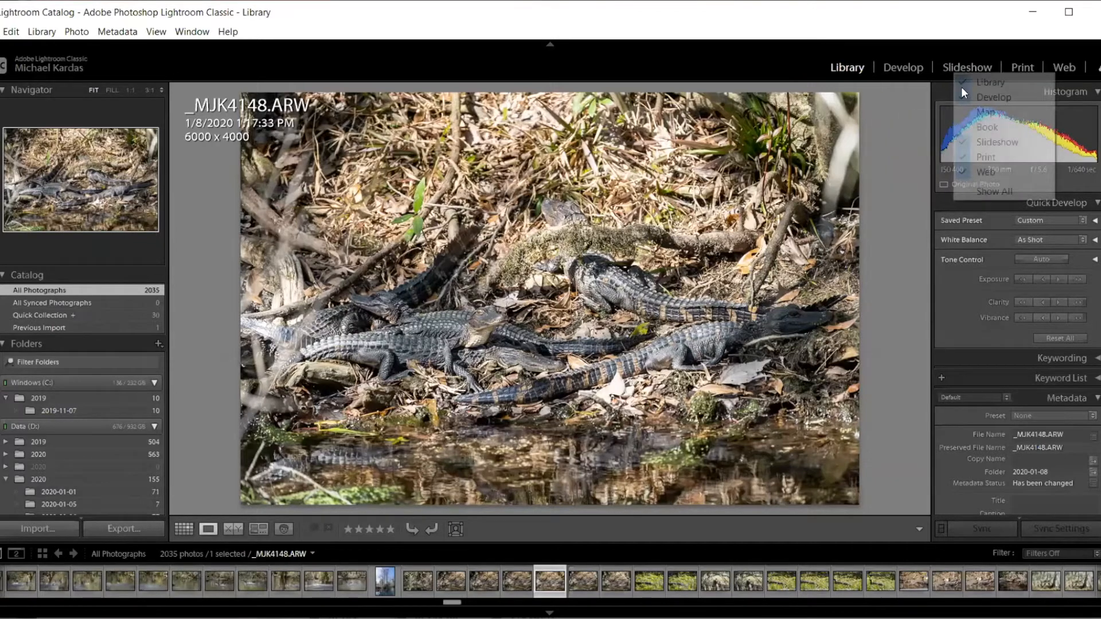
{"action": "left_click", "coordinate": [967, 141]}
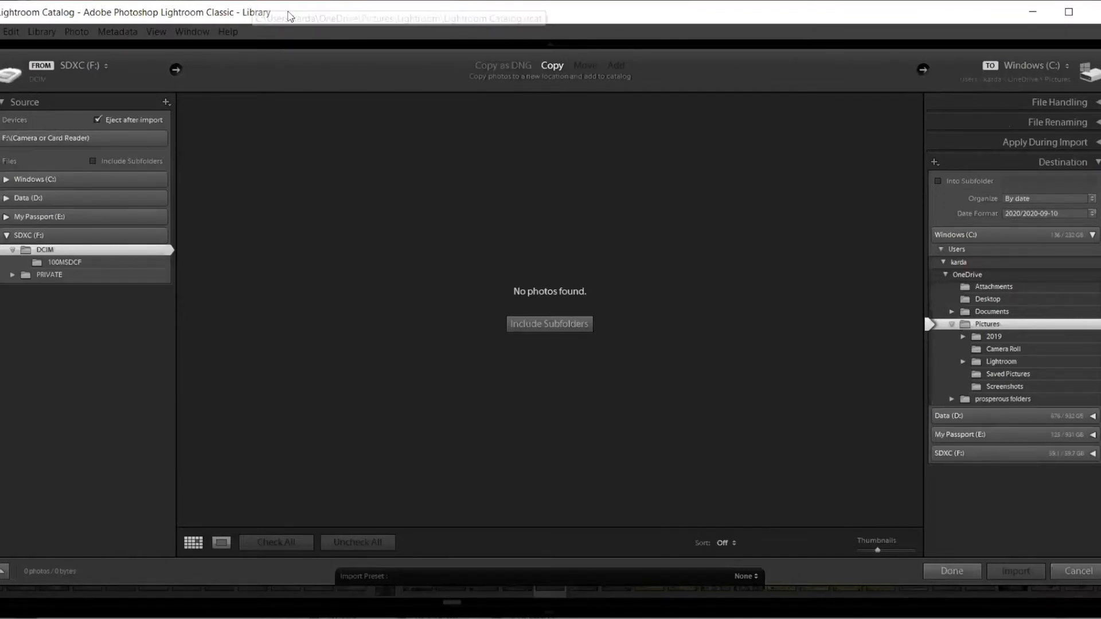
- Set up the import from the F: card reader without the first photo, with Data (D:) as the destination
{"action": "left_click", "coordinate": [146, 142]}
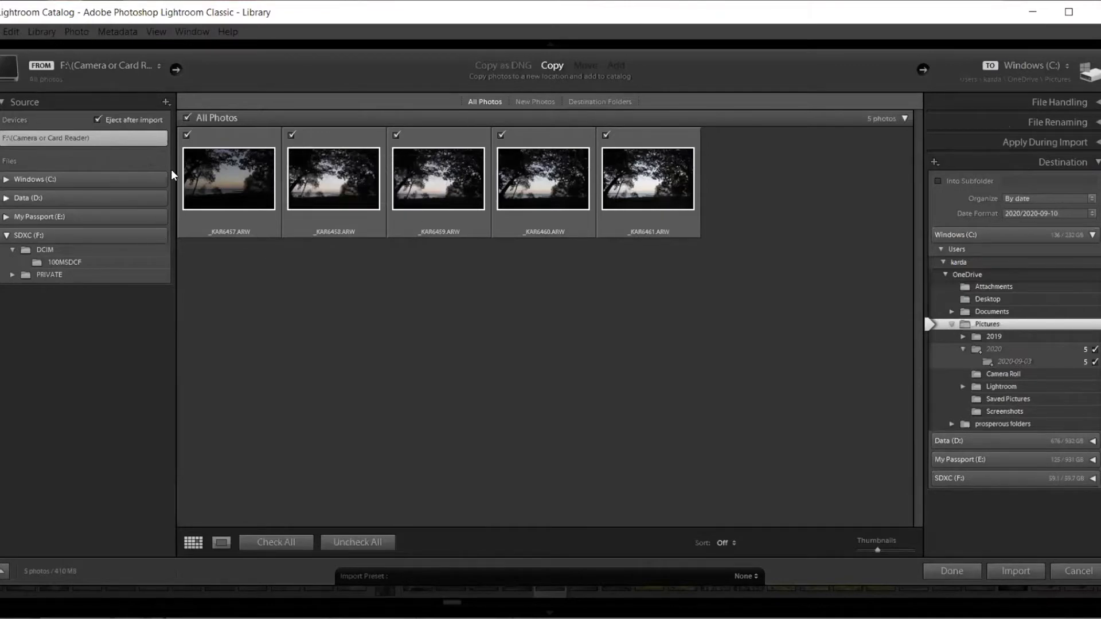
{"action": "left_click", "coordinate": [187, 135]}
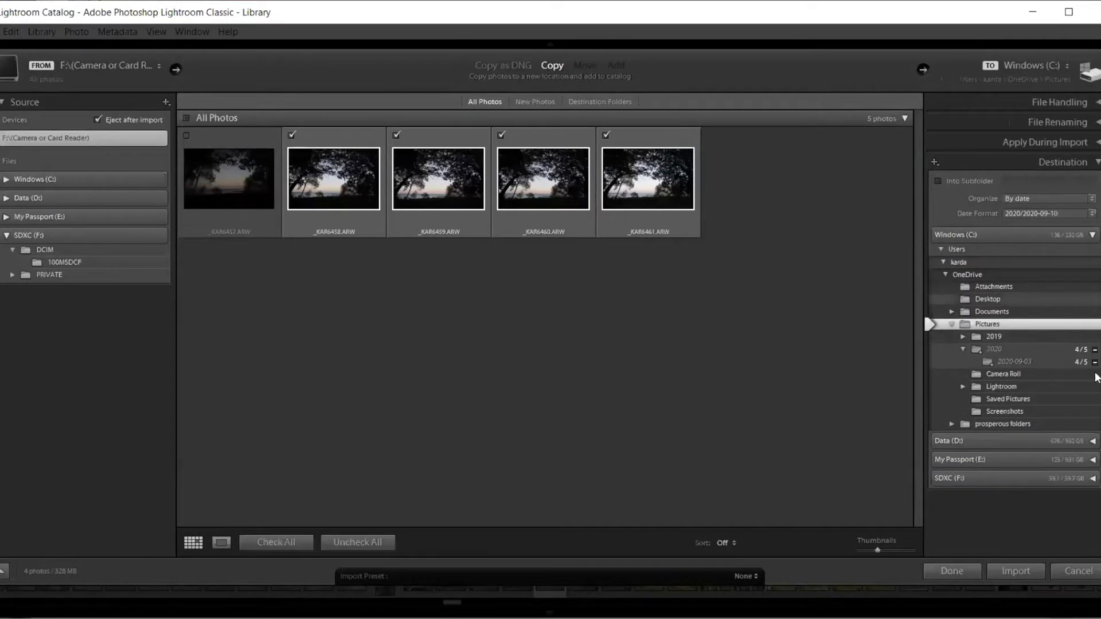
{"action": "left_click", "coordinate": [1034, 439]}
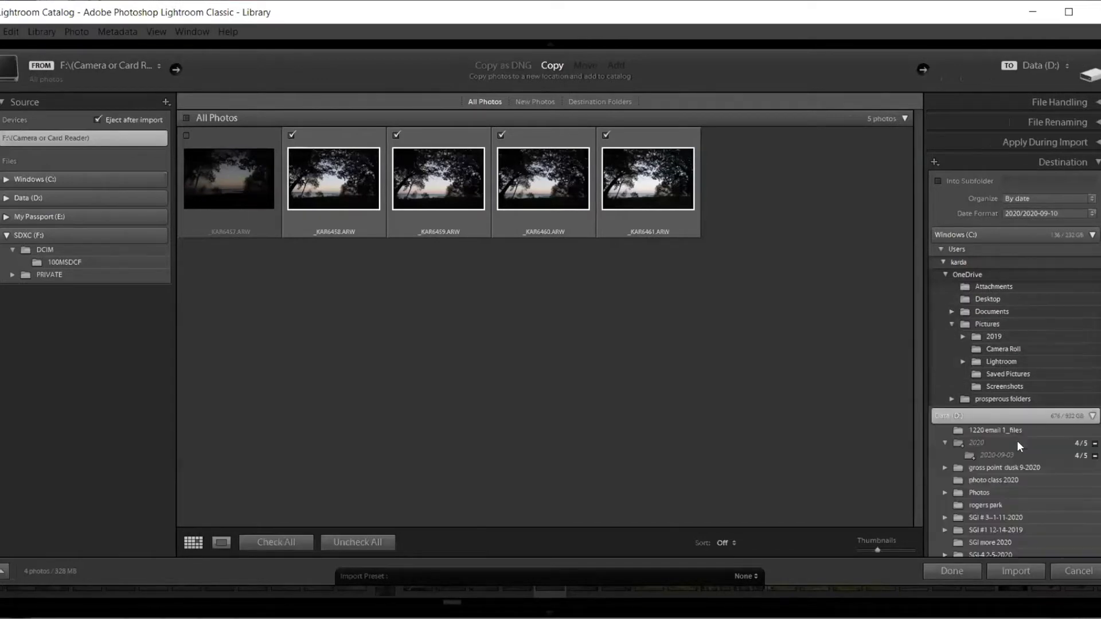
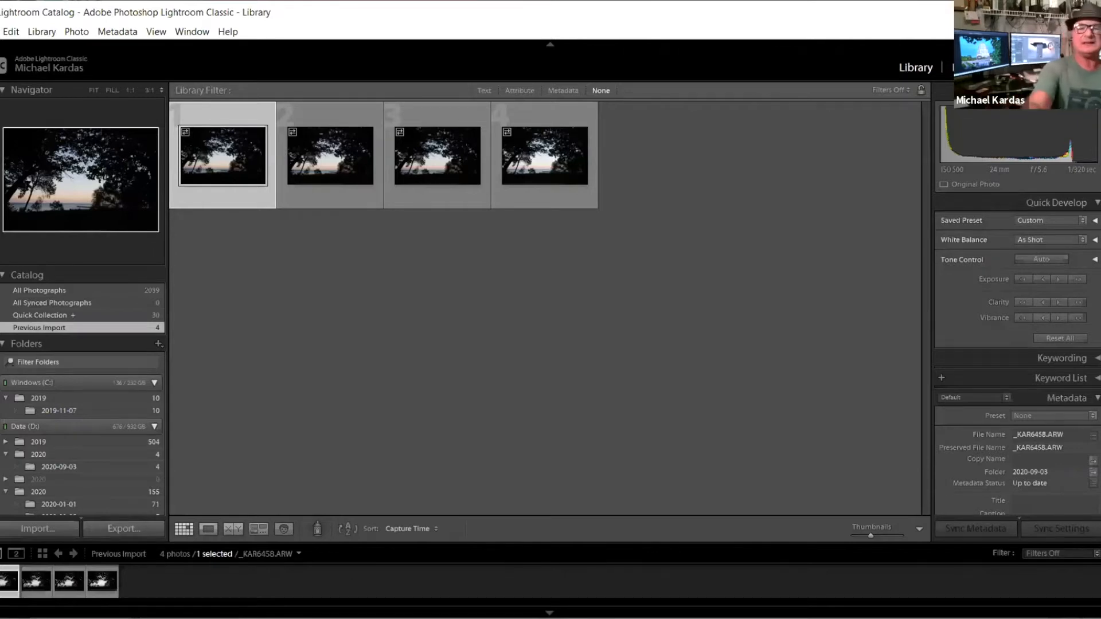
- Open the third imported photo, _KAR6460.ARW, in the Develop module
{"action": "key", "text": "d"}
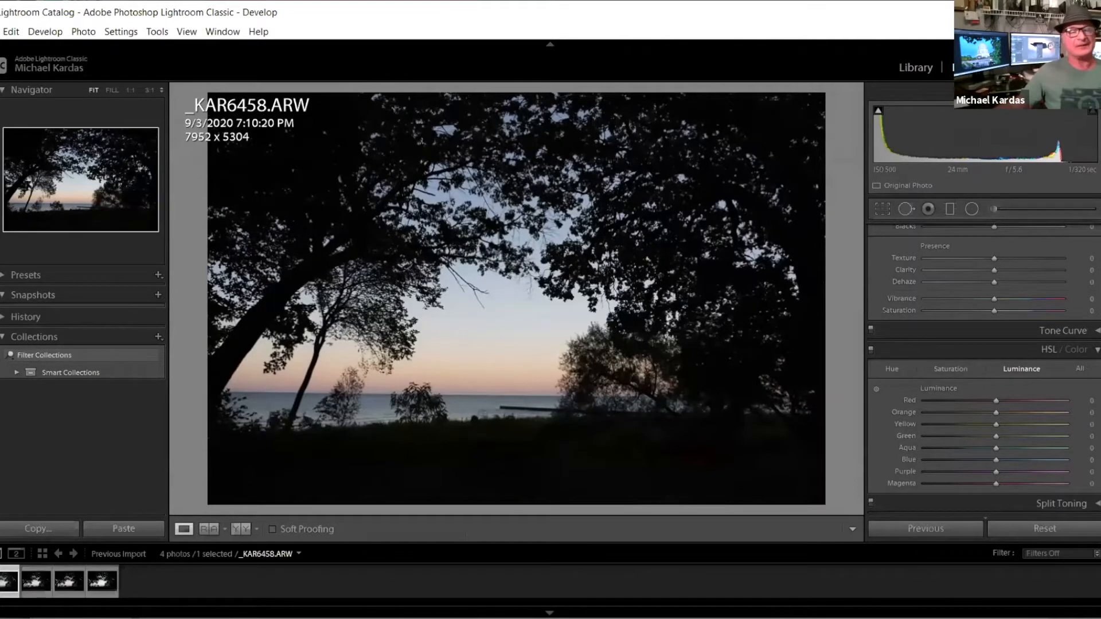
{"action": "left_click", "coordinate": [70, 585]}
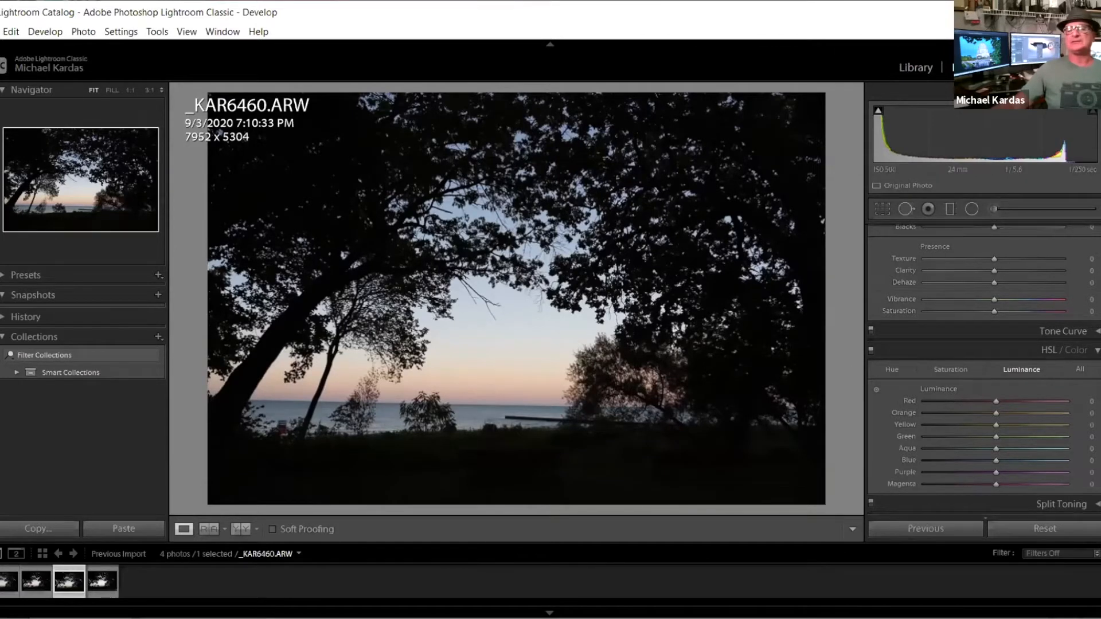
- Narrow the adjustments panel and set the photo's Highlights to -7
{"action": "scroll", "coordinate": [1085, 236], "scroll_direction": "up", "scroll_amount": 5}
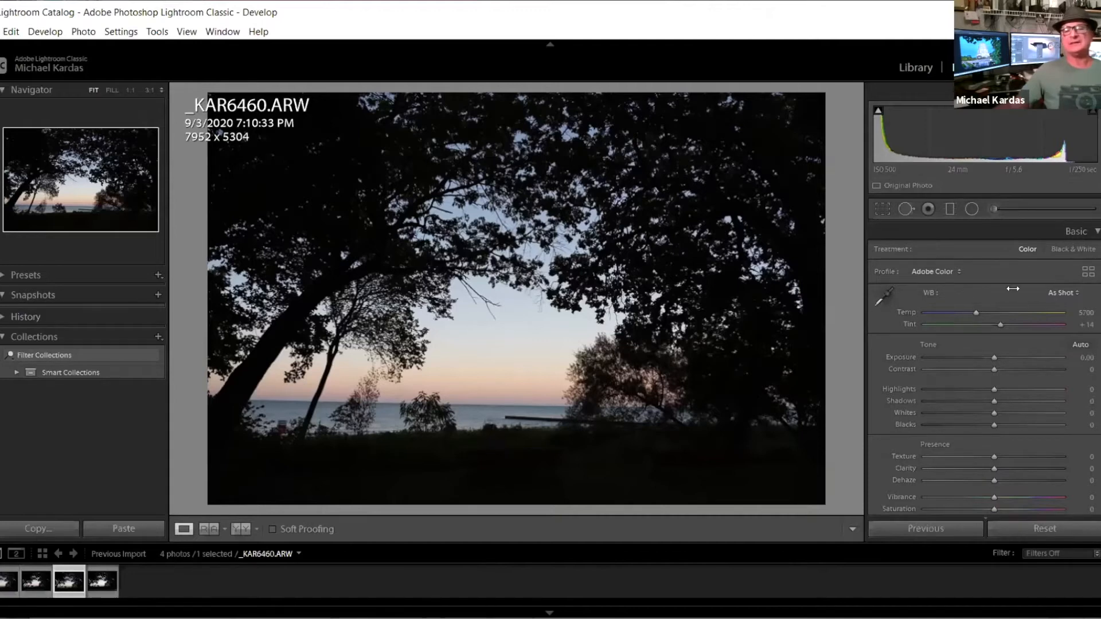
{"action": "left_click_drag", "start_coordinate": [1013, 288], "coordinate": [995, 296]}
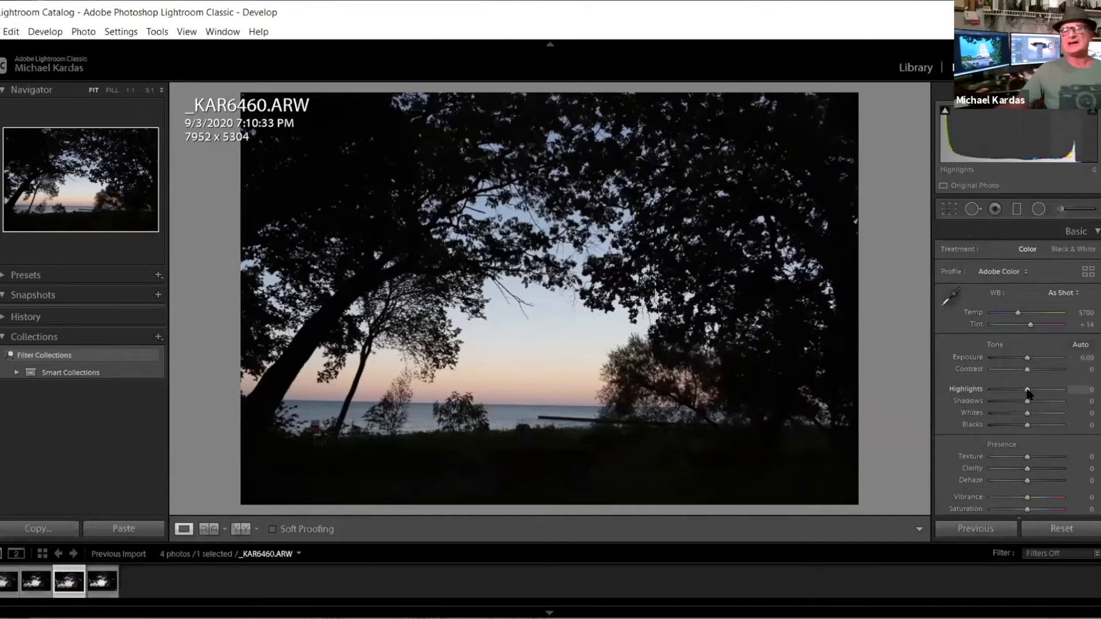
{"action": "left_click_drag", "start_coordinate": [1027, 389], "coordinate": [1024, 388]}
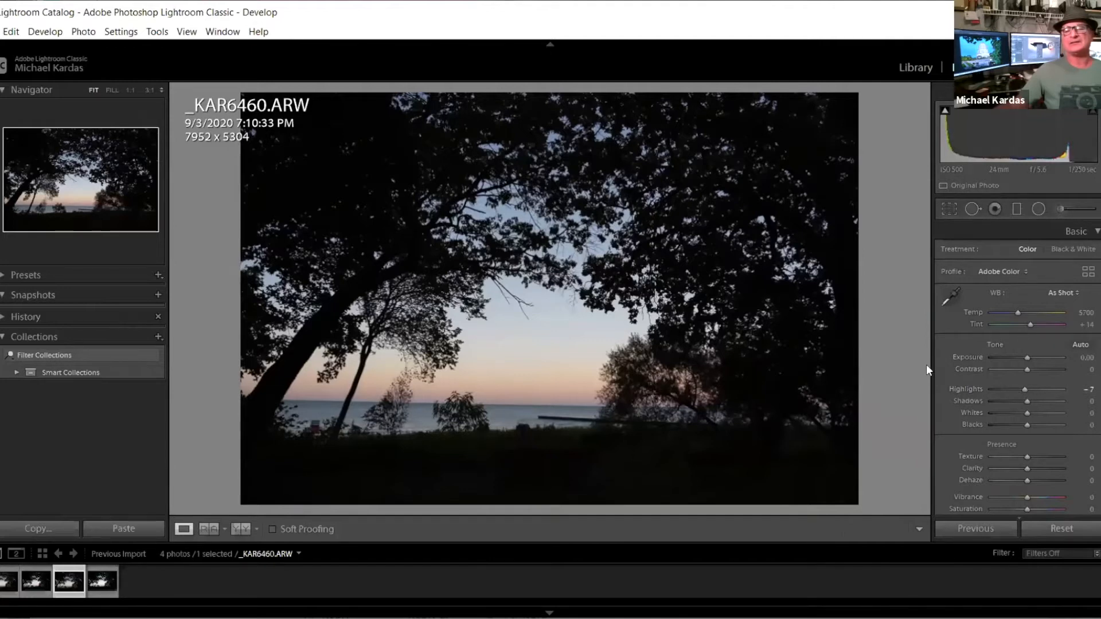
- Widen the adjustments panel and hide the panel group containing Navigator and Presets
{"action": "left_click_drag", "start_coordinate": [928, 364], "coordinate": [881, 378]}
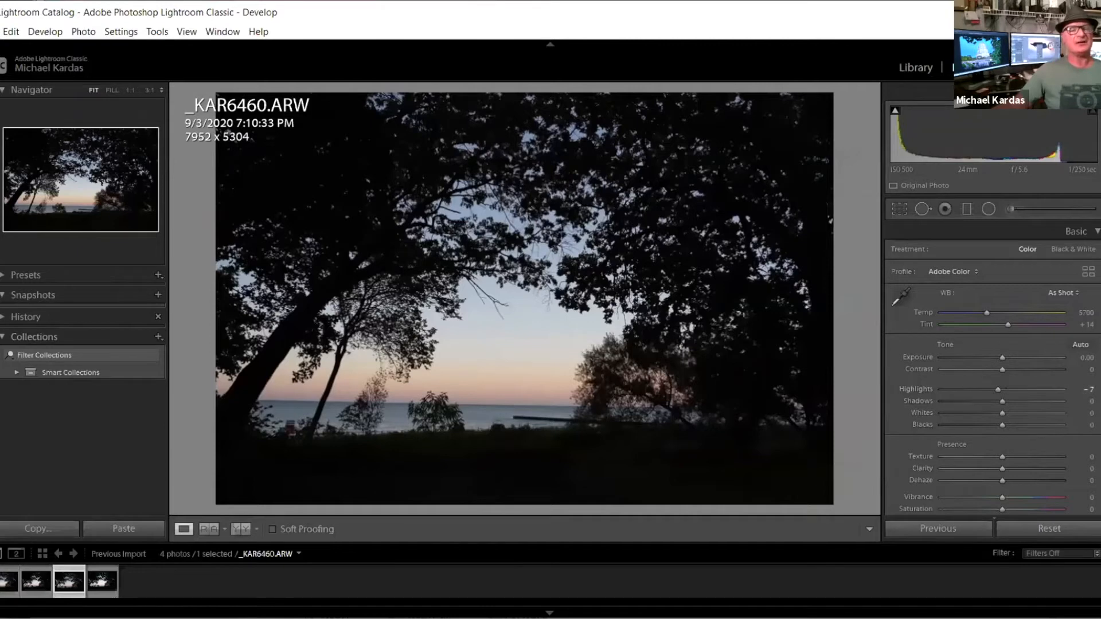
{"action": "left_click", "coordinate": [2, 310]}
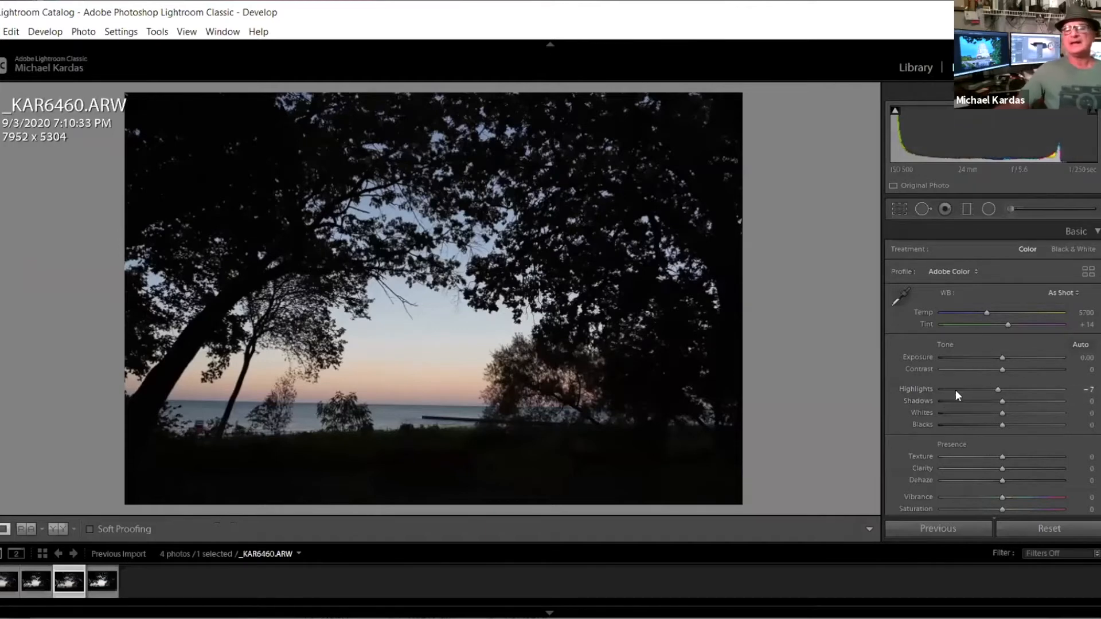
- Cycle through the Crop tool's overlays on the photo, return to the rule-of-thirds grid and close the tool without cropping
{"action": "left_click", "coordinate": [899, 211]}
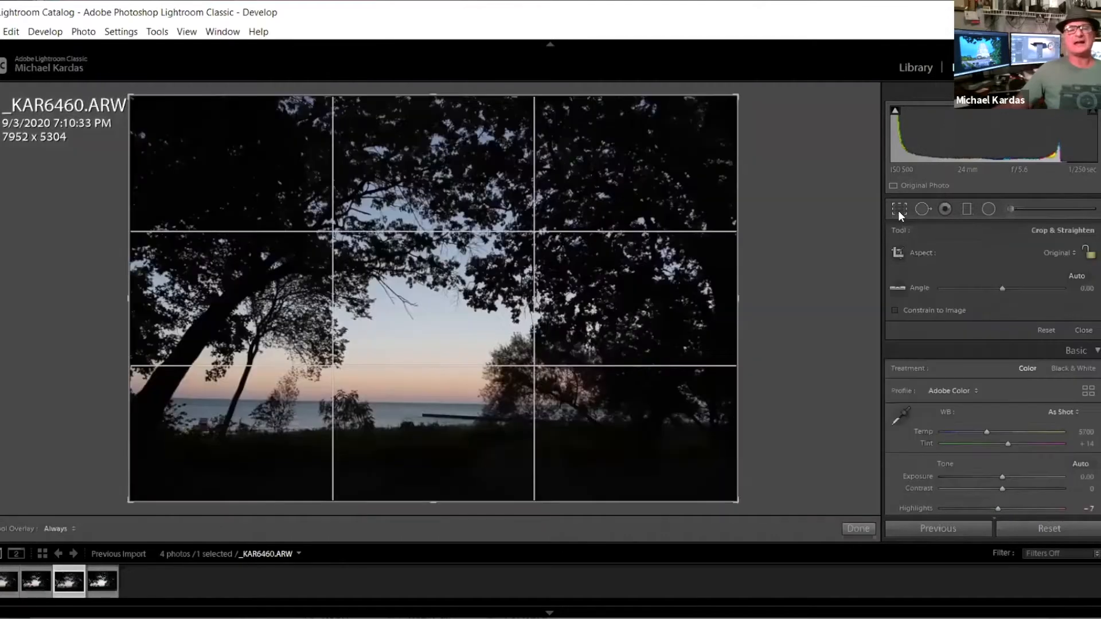
{"action": "left_click", "coordinate": [898, 212]}
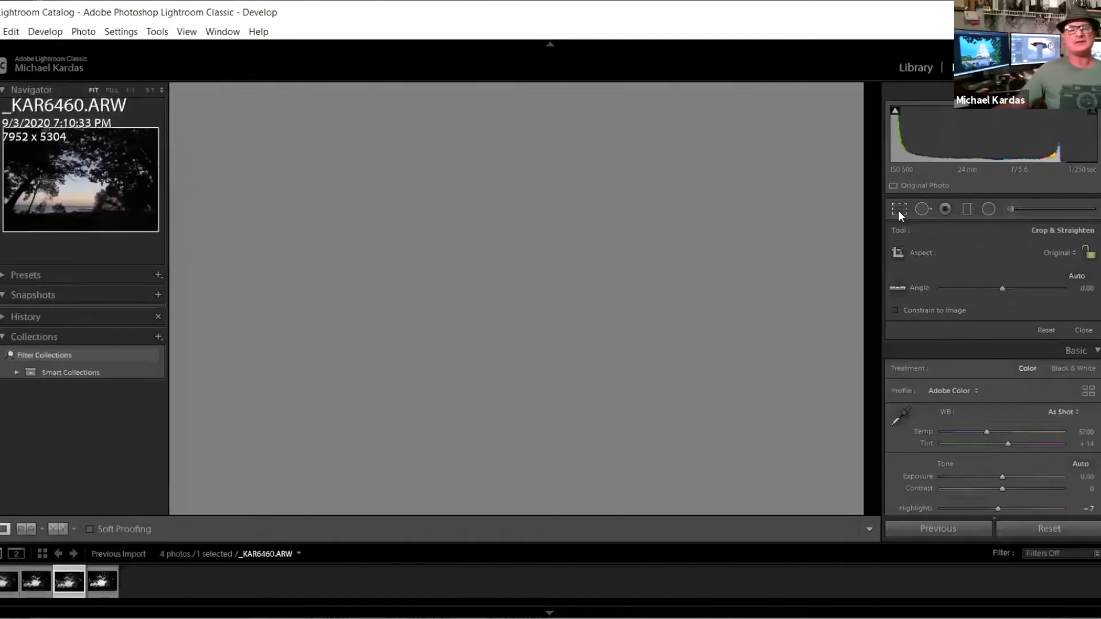
{"action": "left_click", "coordinate": [898, 212]}
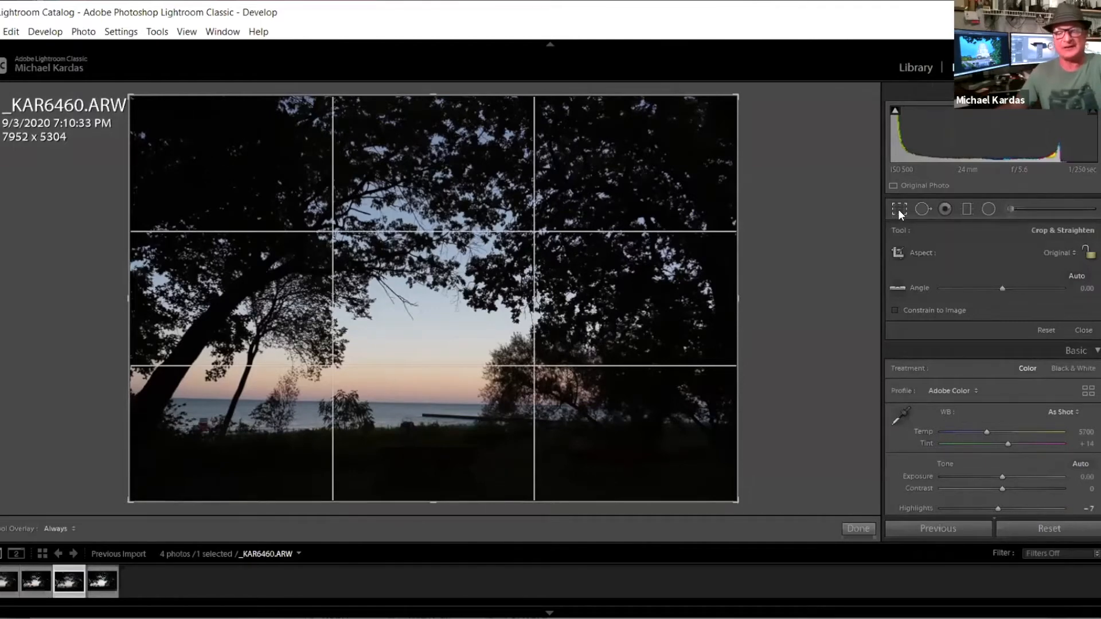
{"action": "key", "text": "o"}
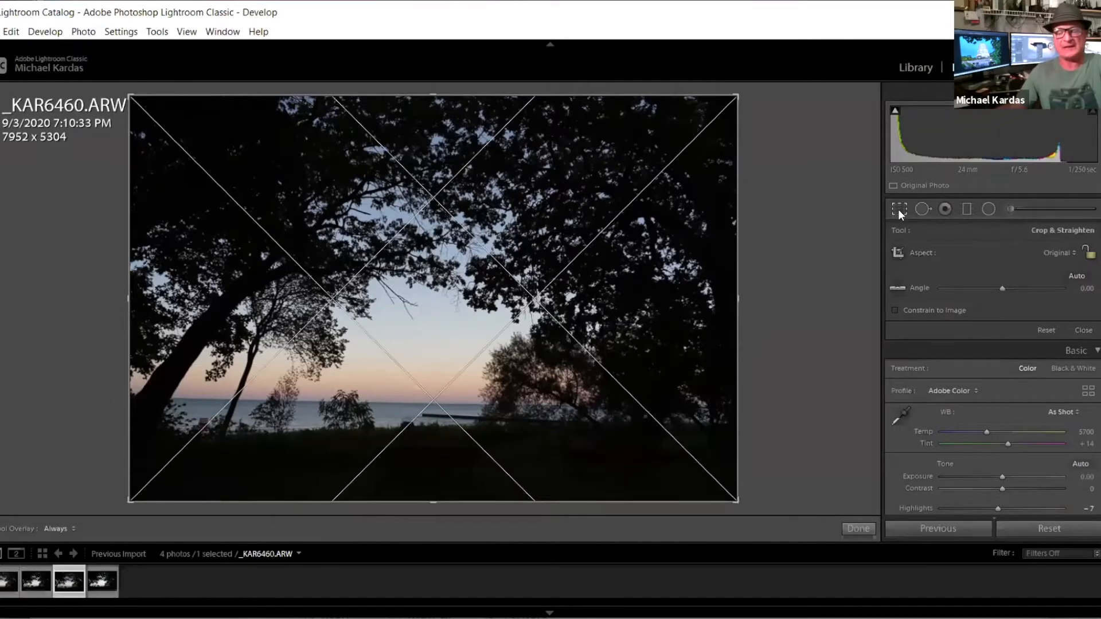
{"action": "key", "text": "o"}
{"action": "key", "text": "o"}
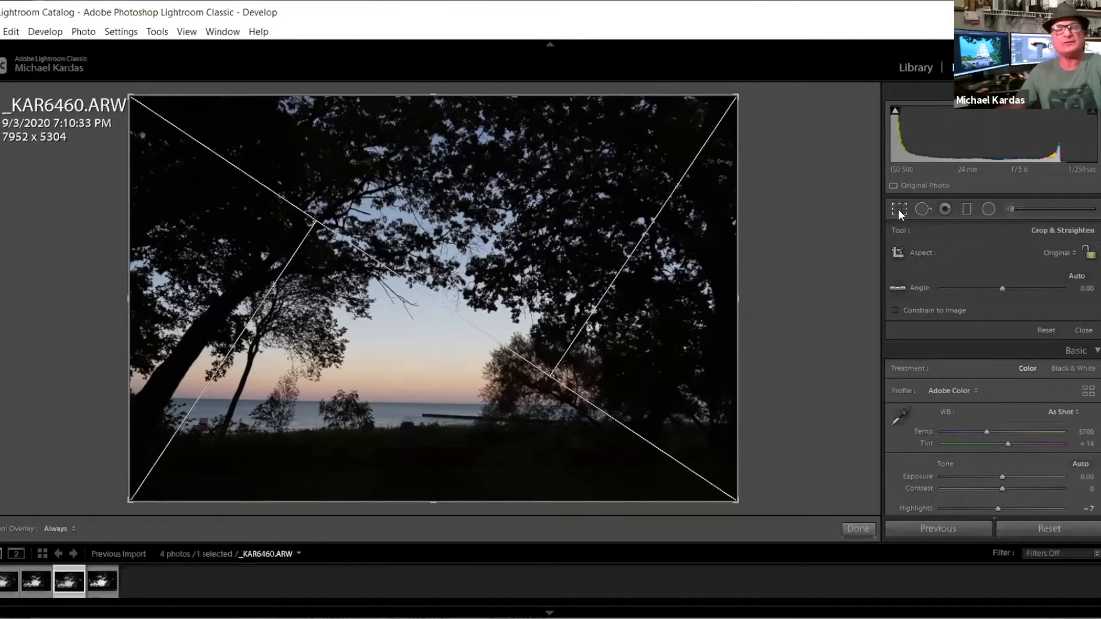
{"action": "key", "text": "o"}
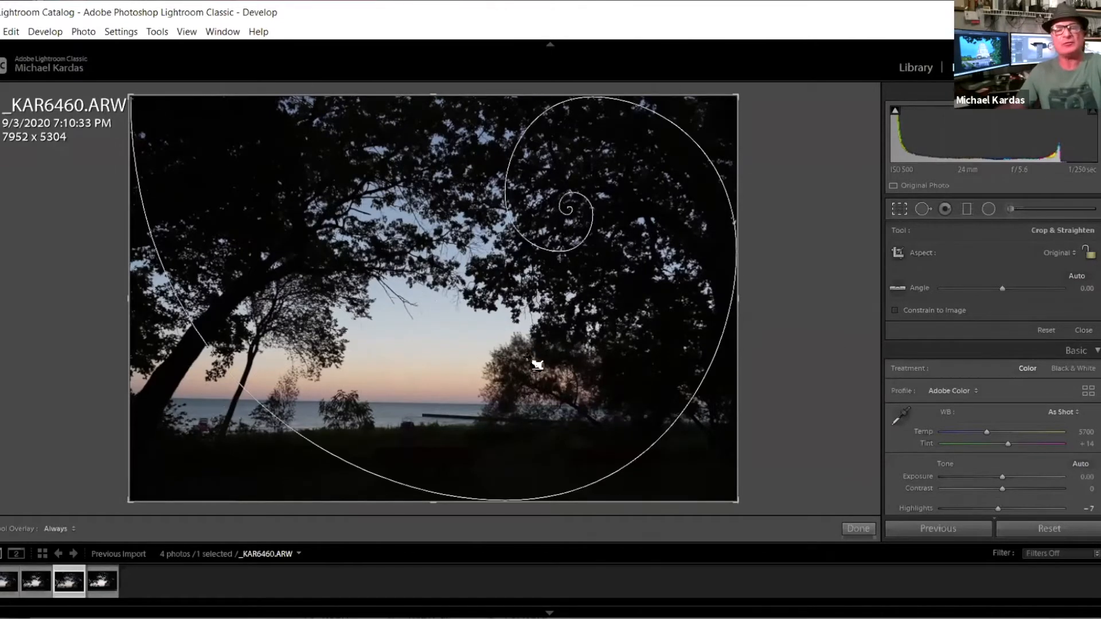
{"action": "key", "text": "o"}
{"action": "key", "text": "o"}
{"action": "key", "text": "o"}
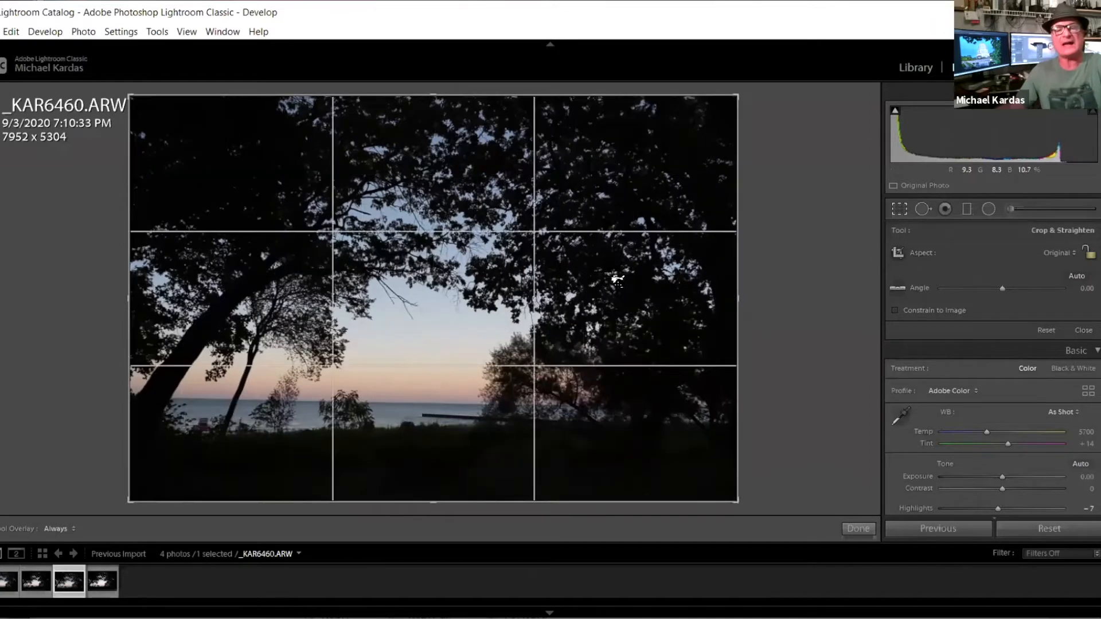
{"action": "key", "text": "o"}
{"action": "key", "text": "o"}
{"action": "key", "text": "o"}
{"action": "key", "text": "o"}
{"action": "key", "text": "o"}
{"action": "key", "text": "o"}
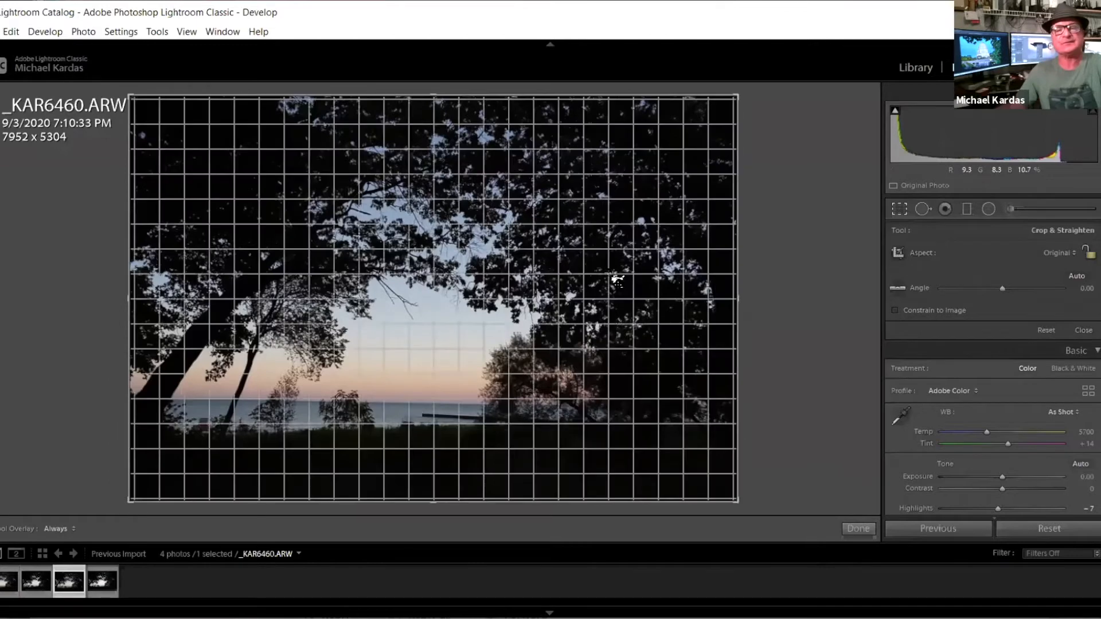
{"action": "key", "text": "o"}
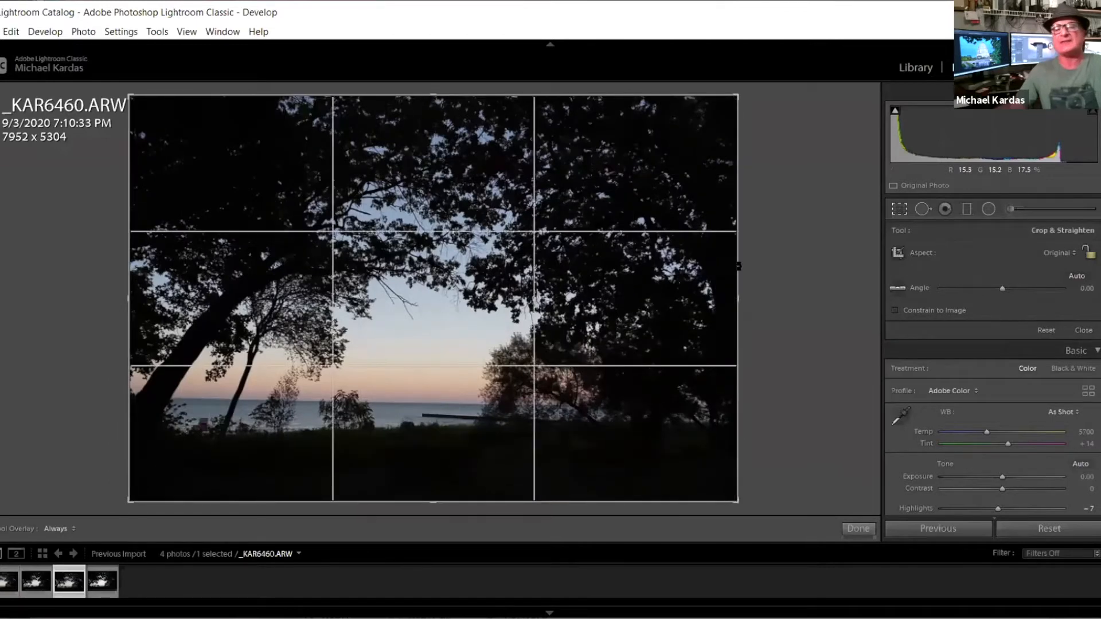
{"action": "left_click", "coordinate": [899, 209]}
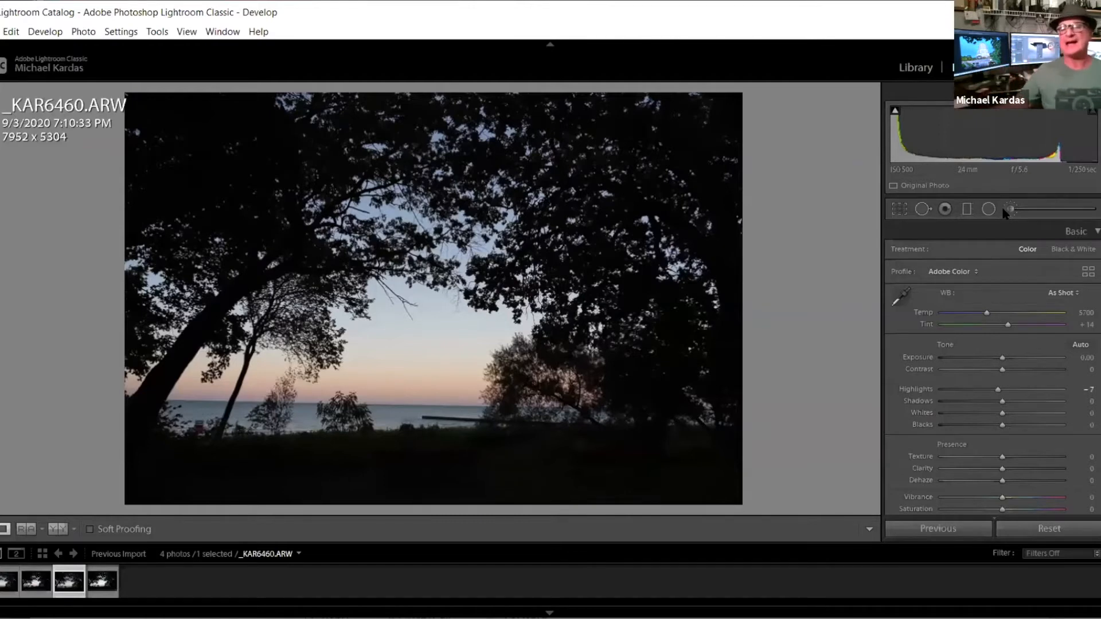
{"action": "scroll", "coordinate": [1013, 359], "scroll_direction": "down", "scroll_amount": 1}
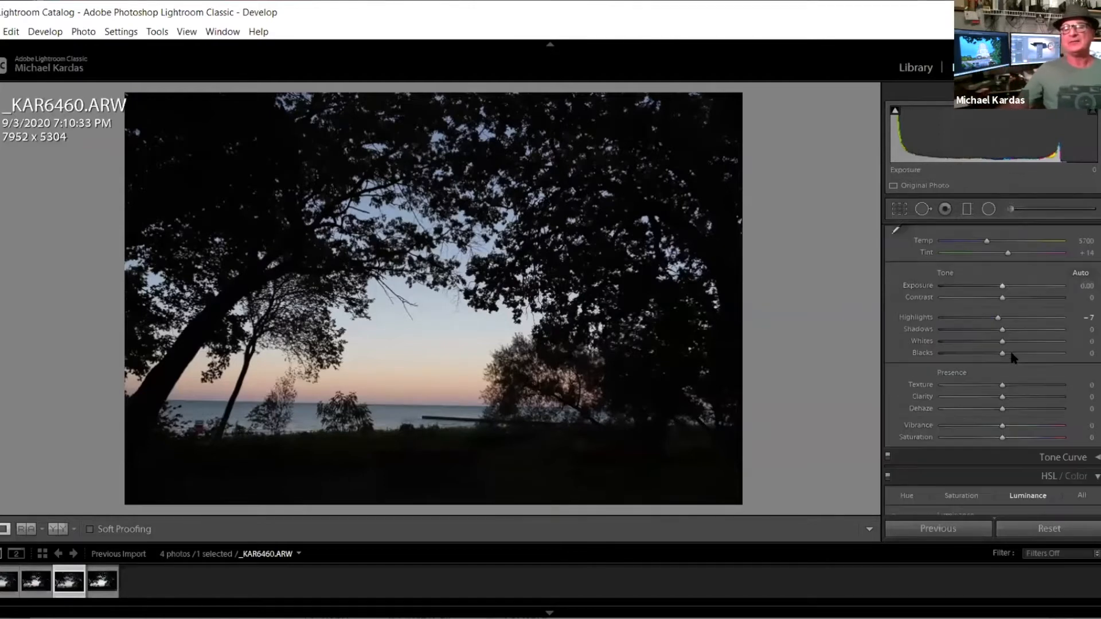
{"action": "scroll", "coordinate": [975, 324], "scroll_direction": "up", "scroll_amount": 1}
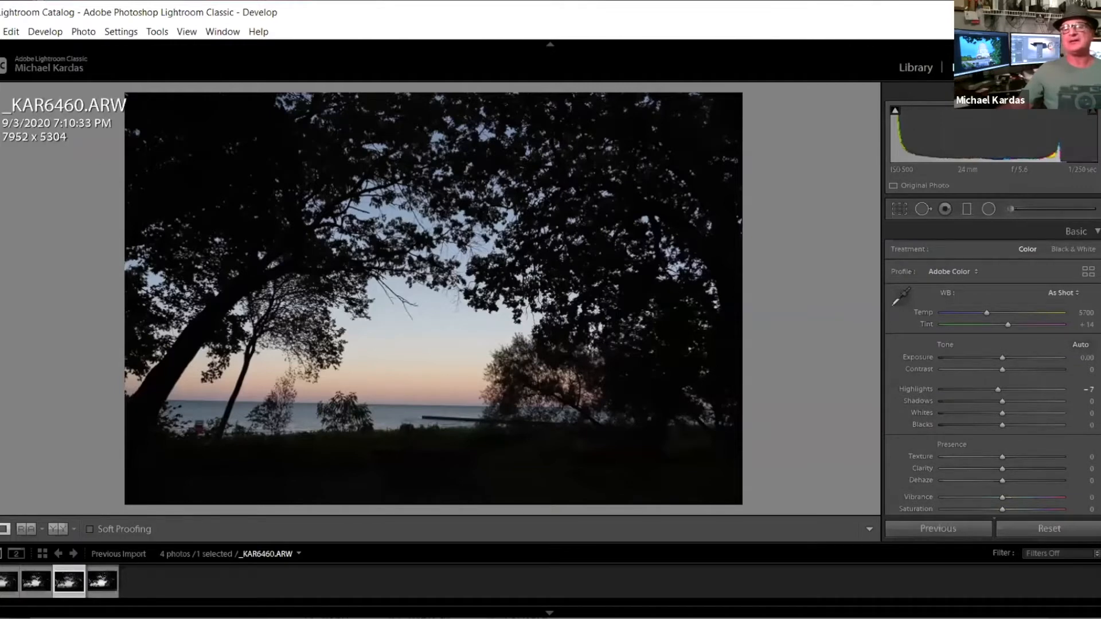
- Compare the photo with lens Profile Corrections off and on, leave them enabled, and turn on Remove Chromatic Aberration
{"action": "scroll", "coordinate": [992, 367], "scroll_direction": "down", "scroll_amount": 10}
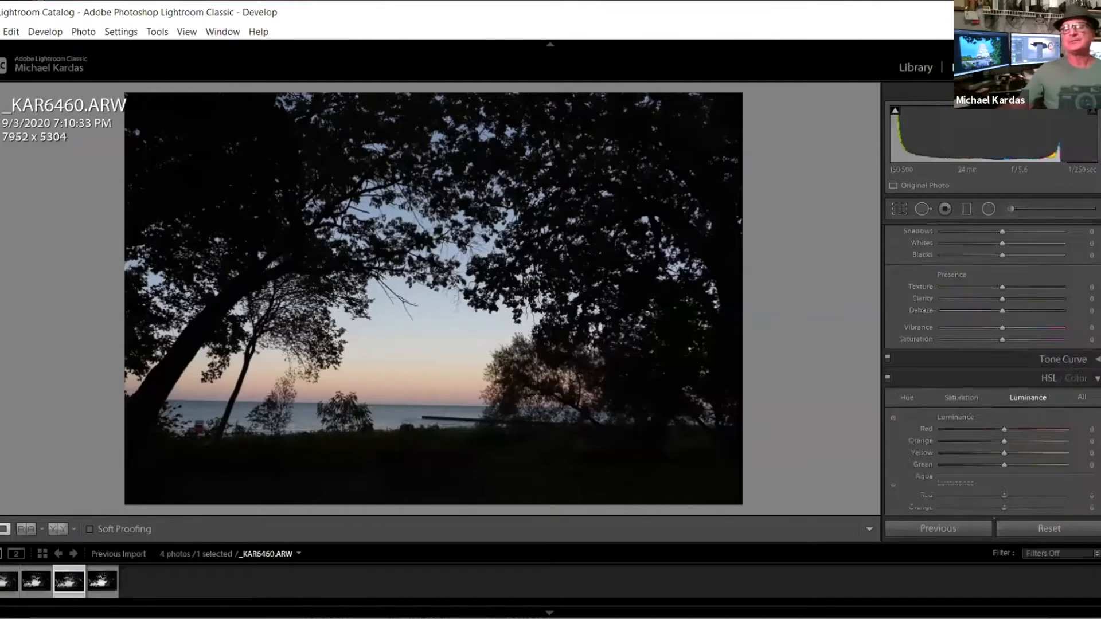
{"action": "scroll", "coordinate": [934, 422], "scroll_direction": "down", "scroll_amount": 5}
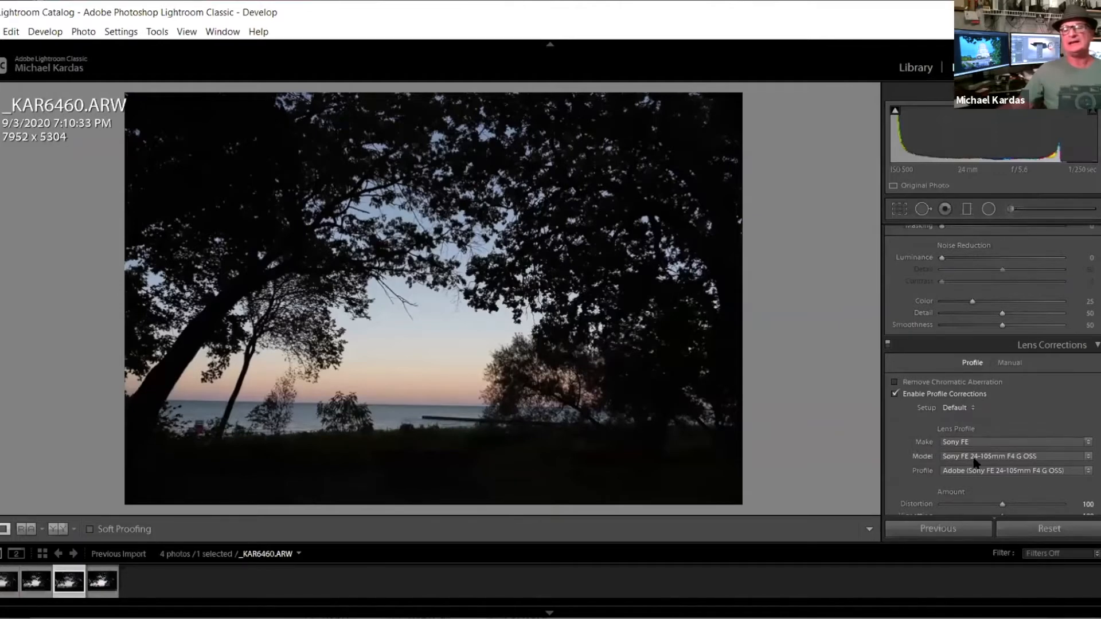
{"action": "left_click", "coordinate": [894, 394]}
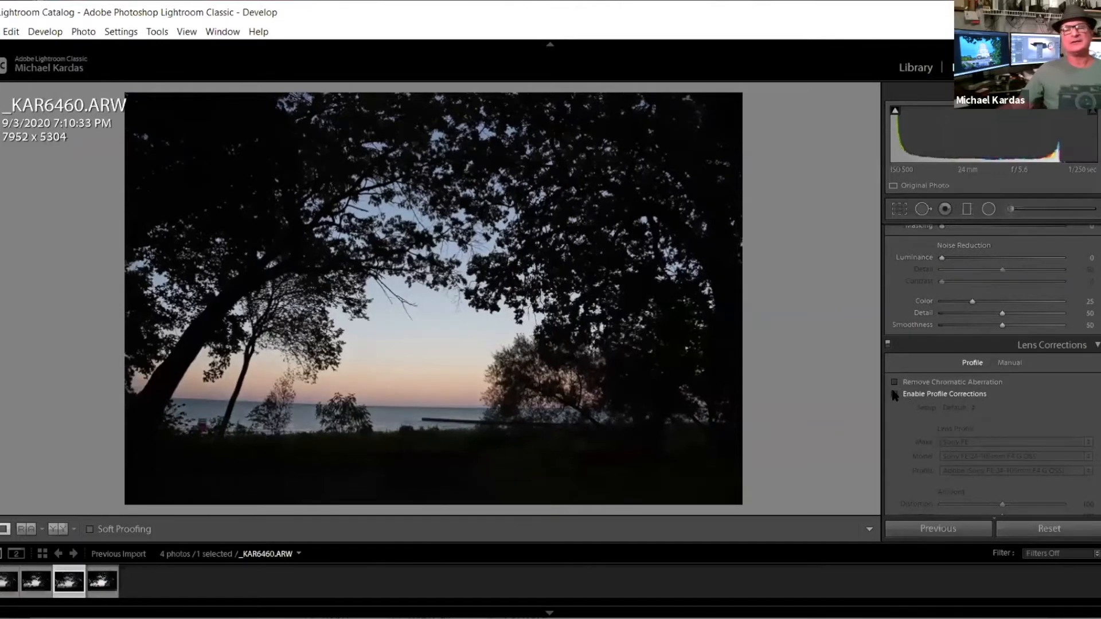
{"action": "left_click", "coordinate": [894, 394]}
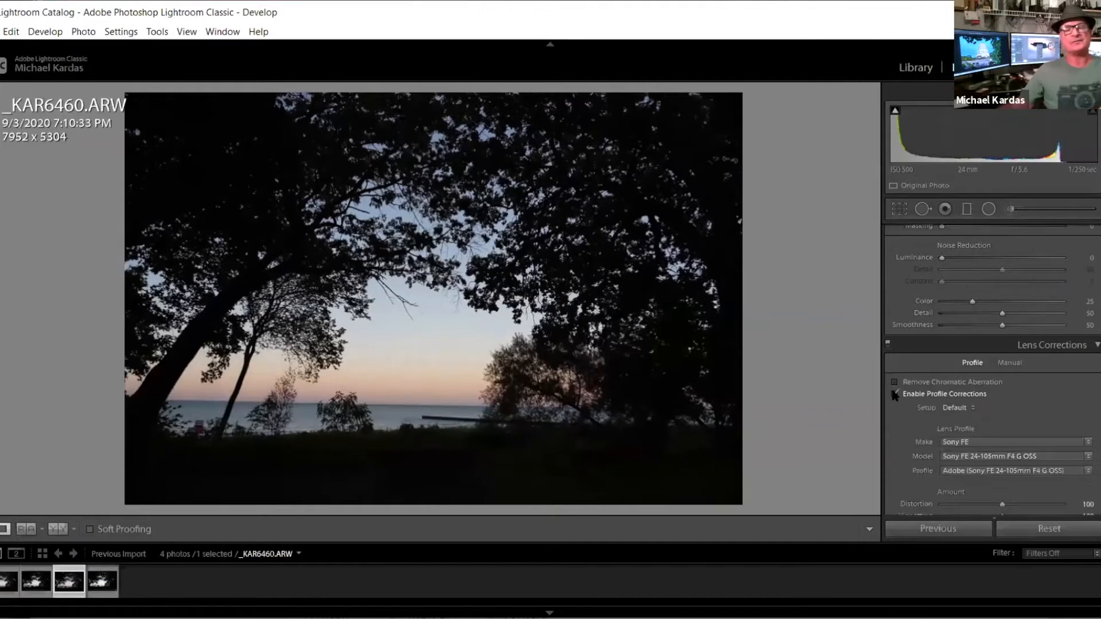
{"action": "left_click", "coordinate": [895, 393]}
{"action": "left_click", "coordinate": [895, 394]}
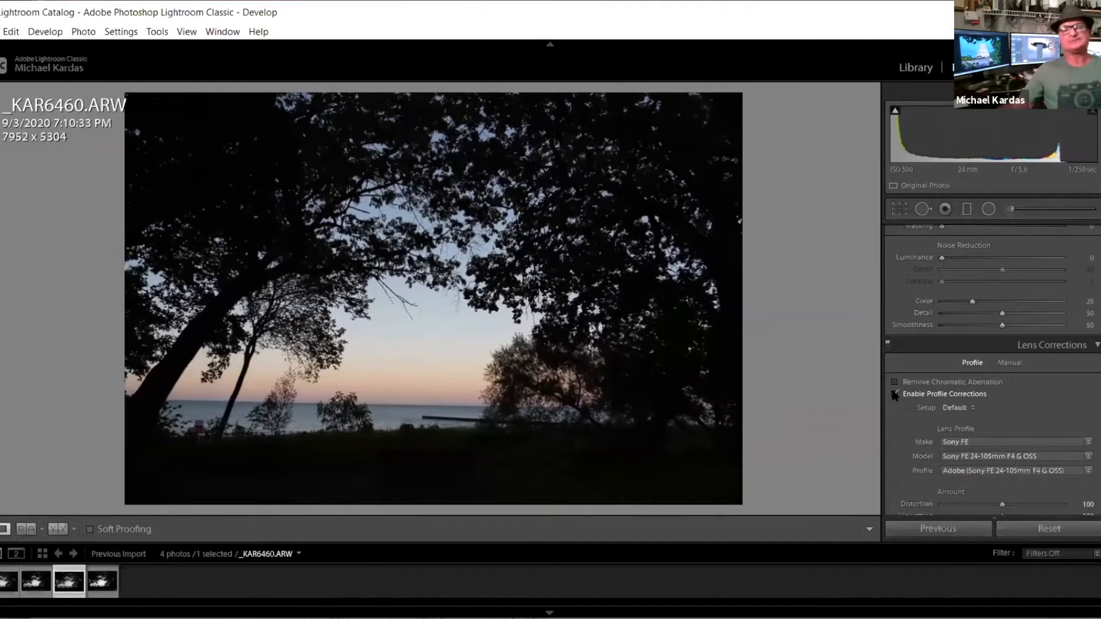
{"action": "left_click", "coordinate": [895, 394]}
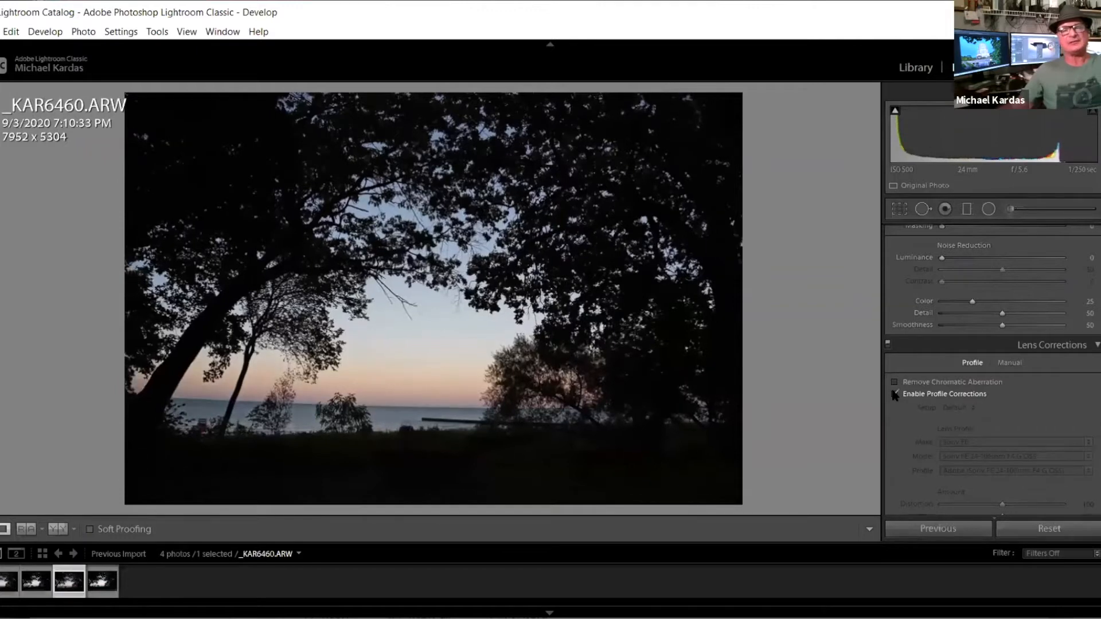
{"action": "left_click", "coordinate": [894, 394]}
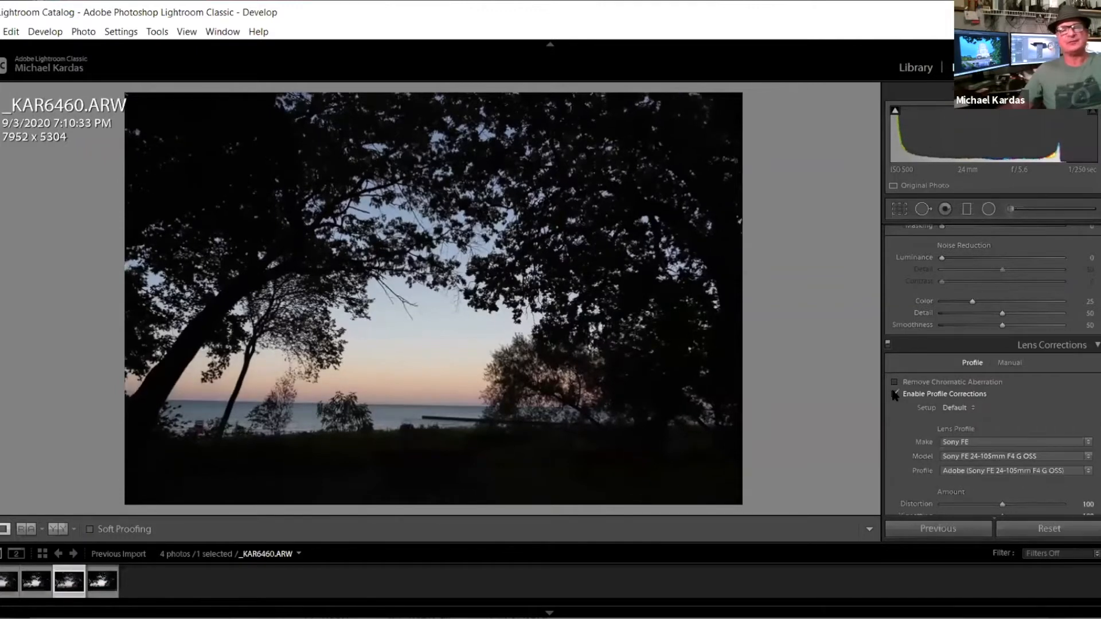
{"action": "left_click", "coordinate": [894, 394]}
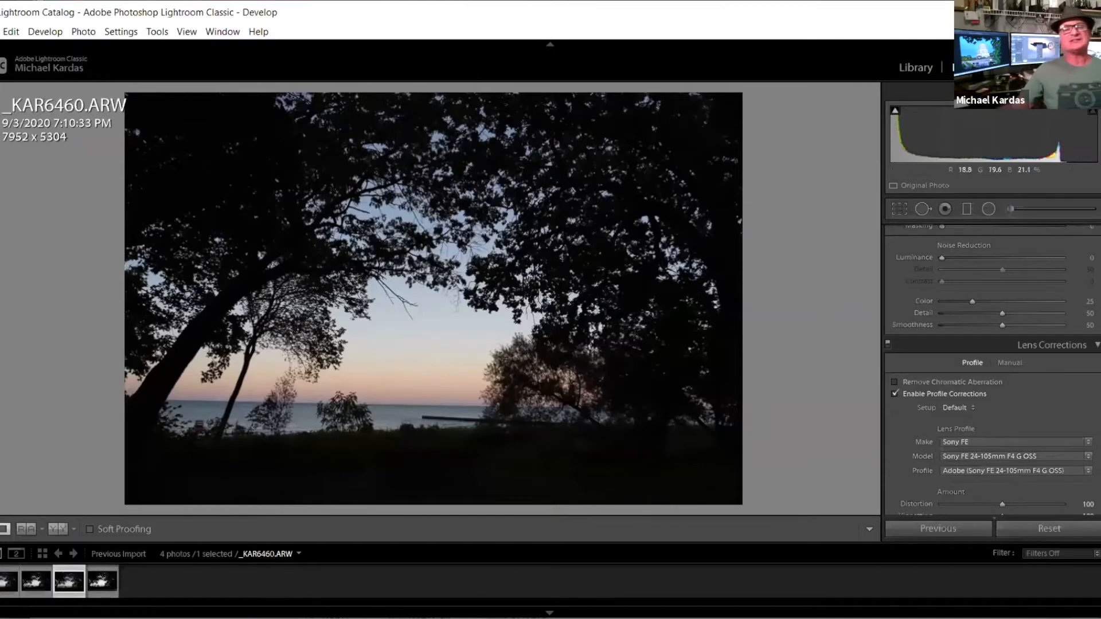
{"action": "left_click", "coordinate": [894, 382]}
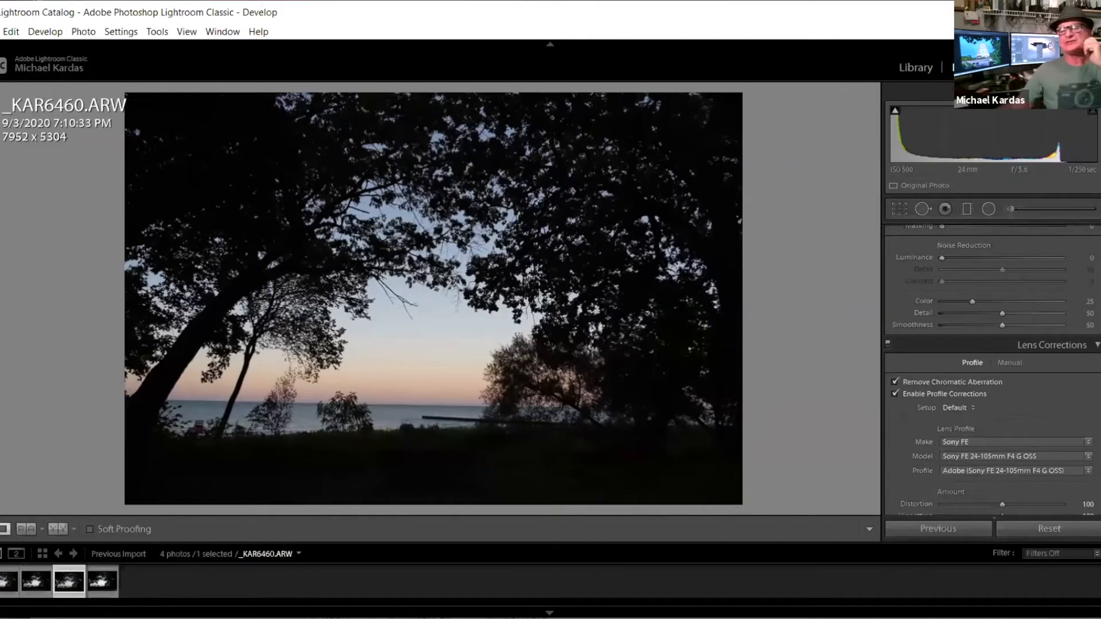
- Try a Luminance noise reduction of 32 on the photo and bring it back down
{"action": "scroll", "coordinate": [992, 373], "scroll_direction": "up", "scroll_amount": 3}
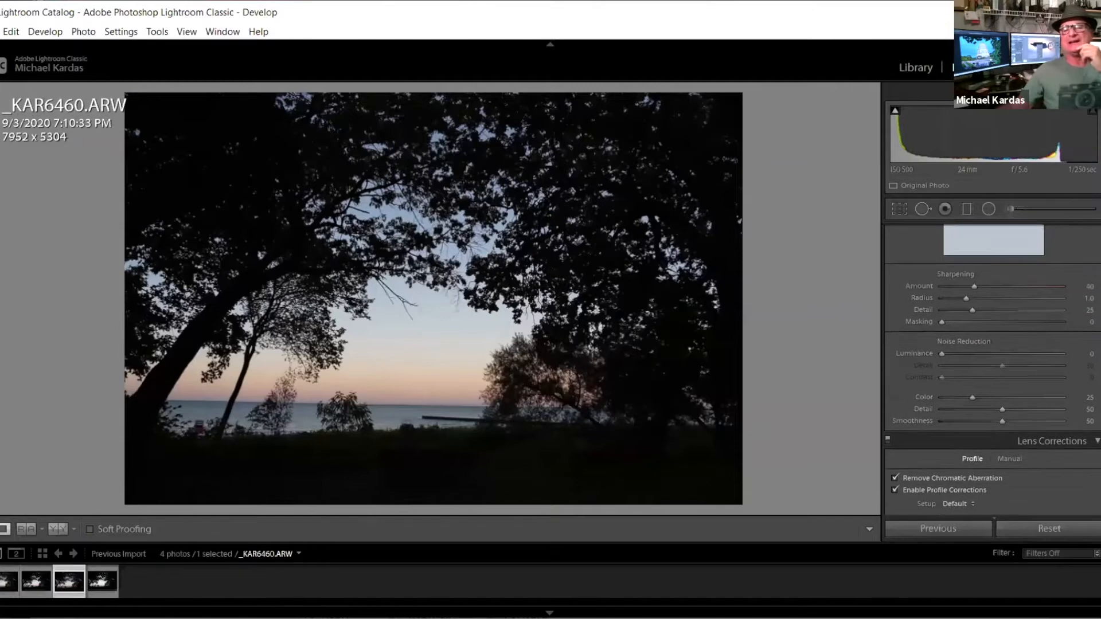
{"action": "scroll", "coordinate": [992, 372], "scroll_direction": "down", "scroll_amount": 2}
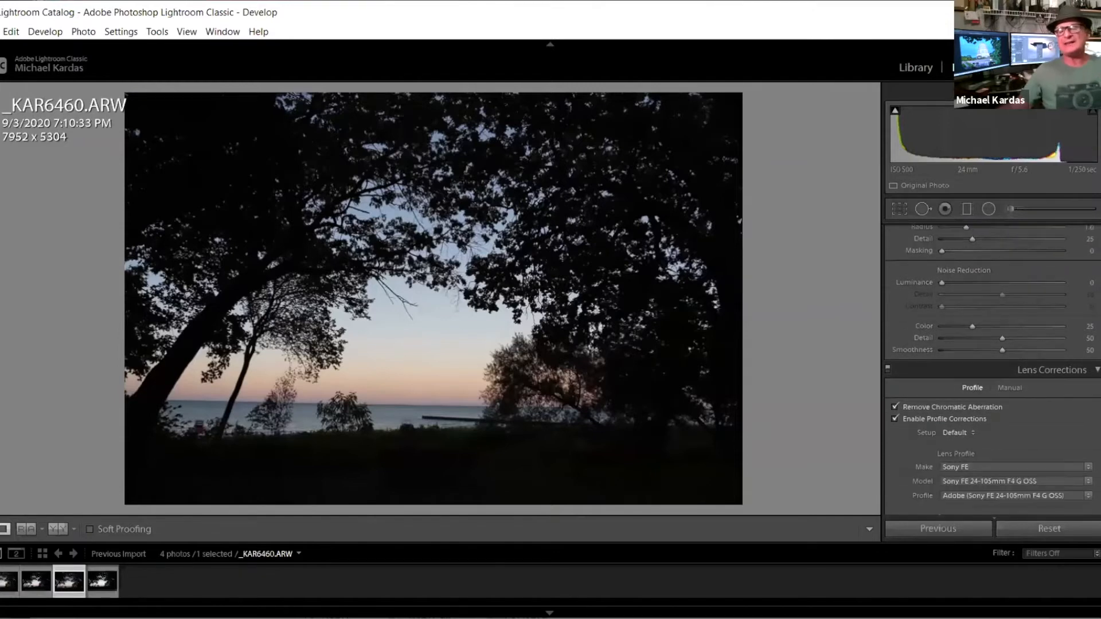
{"action": "scroll", "coordinate": [992, 373], "scroll_direction": "up", "scroll_amount": 3}
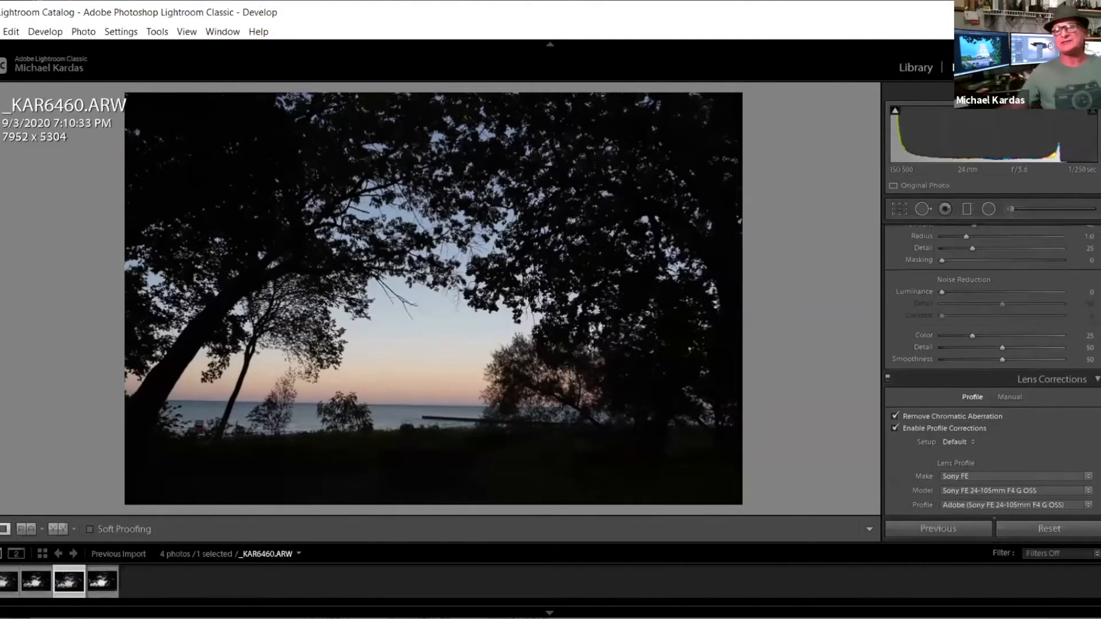
{"action": "scroll", "coordinate": [911, 287], "scroll_direction": "up", "scroll_amount": 2}
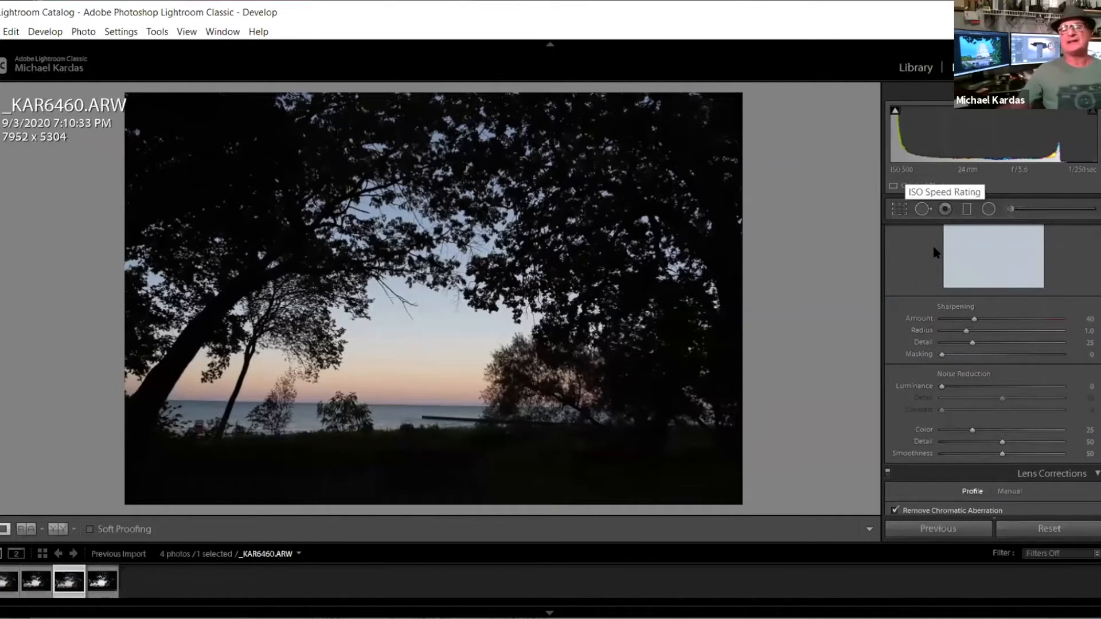
{"action": "left_click", "coordinate": [949, 393]}
{"action": "left_click_drag", "start_coordinate": [950, 390], "coordinate": [953, 391]}
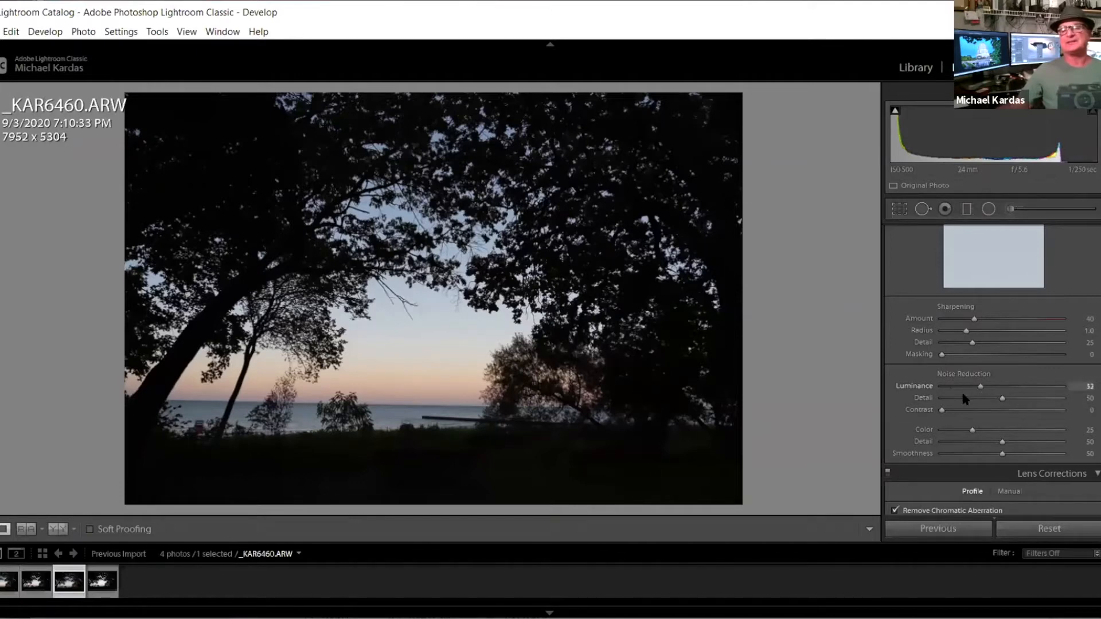
{"action": "left_click_drag", "start_coordinate": [950, 396], "coordinate": [944, 397]}
- Reset the Basic adjustments' Highlights to its default value of 0
{"action": "left_click_drag", "start_coordinate": [1090, 386], "coordinate": [1098, 390]}
{"action": "left_click_drag", "start_coordinate": [1092, 337], "coordinate": [1091, 245]}
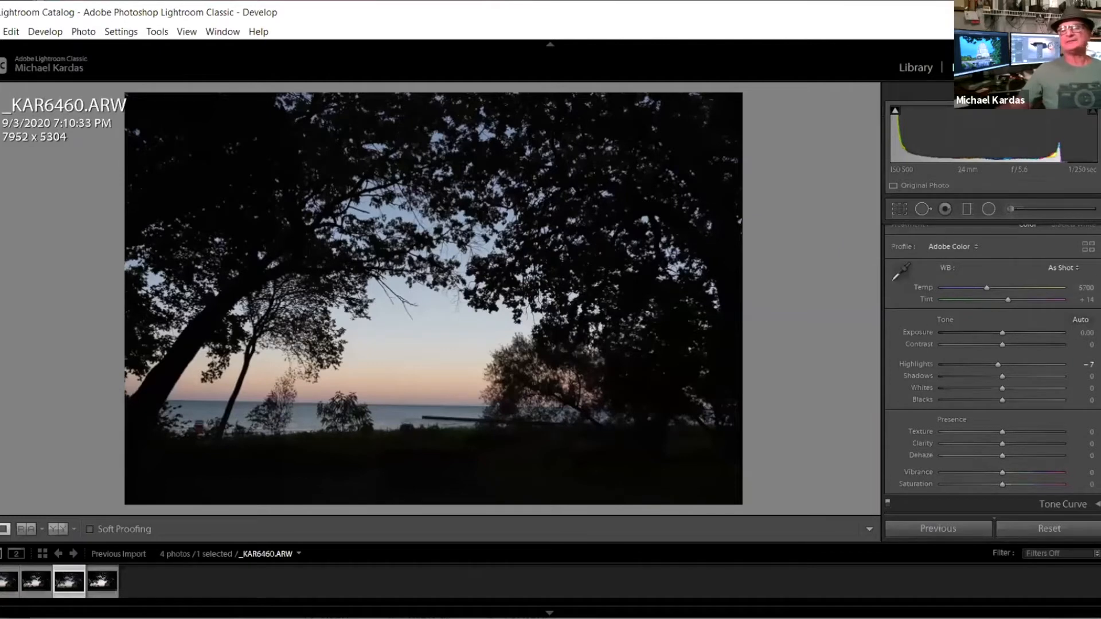
{"action": "left_click_drag", "start_coordinate": [1098, 327], "coordinate": [1096, 322]}
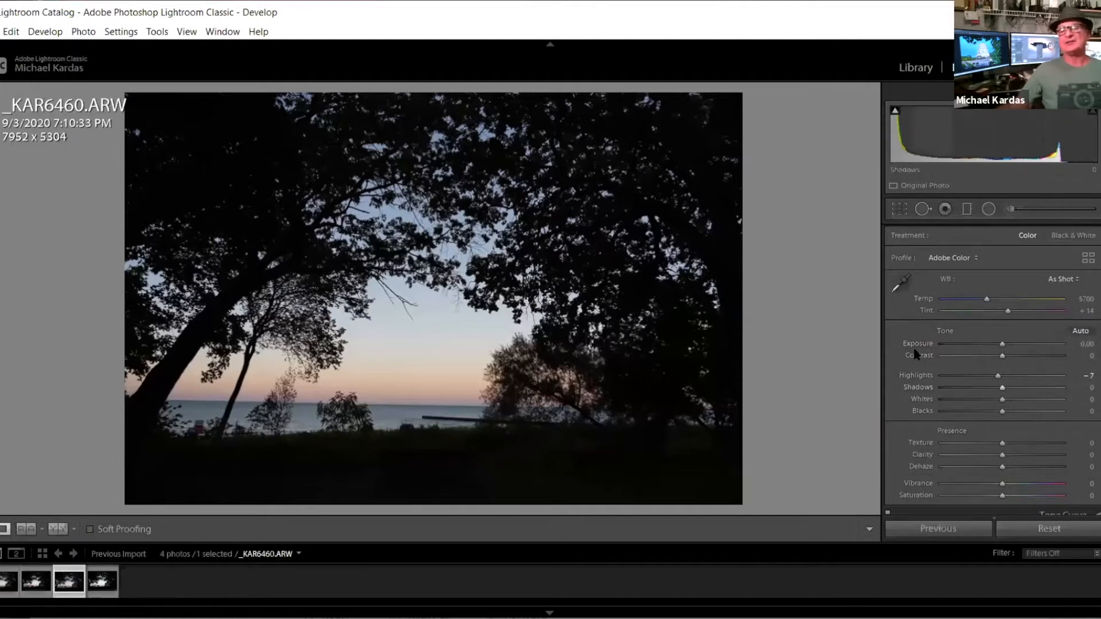
{"action": "scroll", "coordinate": [935, 343], "scroll_direction": "up", "scroll_amount": 1}
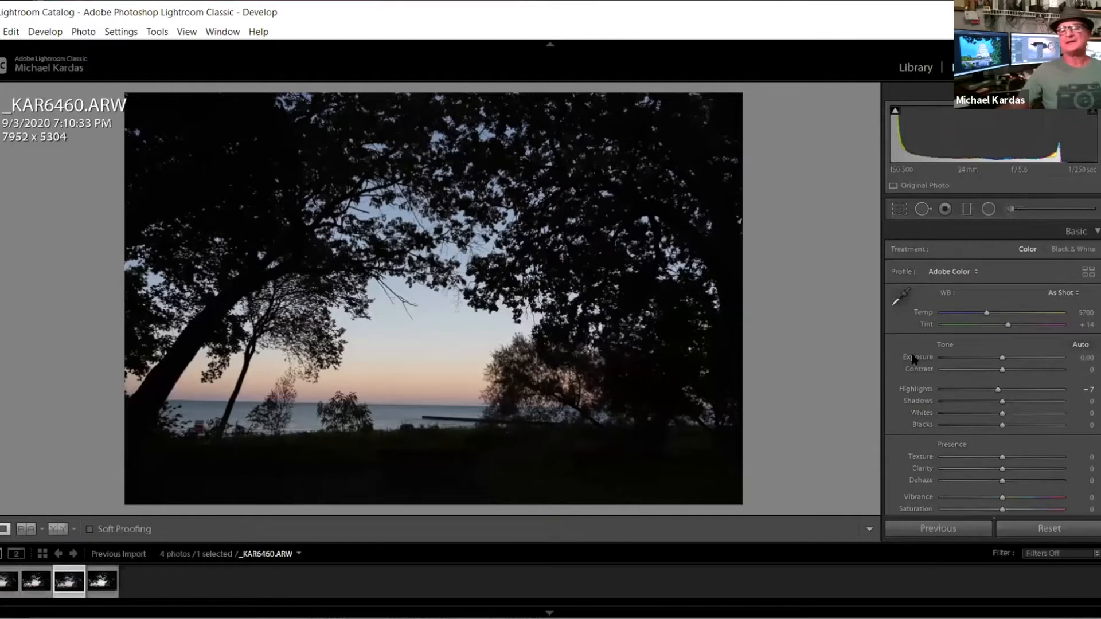
{"action": "double_click", "coordinate": [917, 390]}
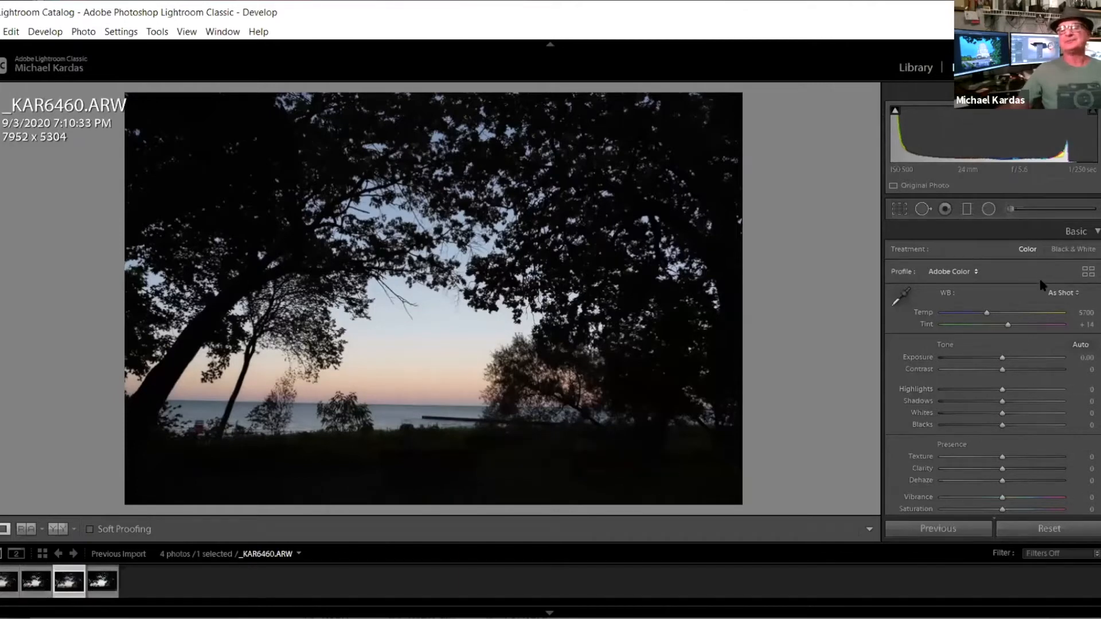
- Set Exposure to +0.57 and Contrast to +5, and try Highlights at -6 before resetting it to 0
{"action": "scroll", "coordinate": [992, 367], "scroll_direction": "down", "scroll_amount": 1}
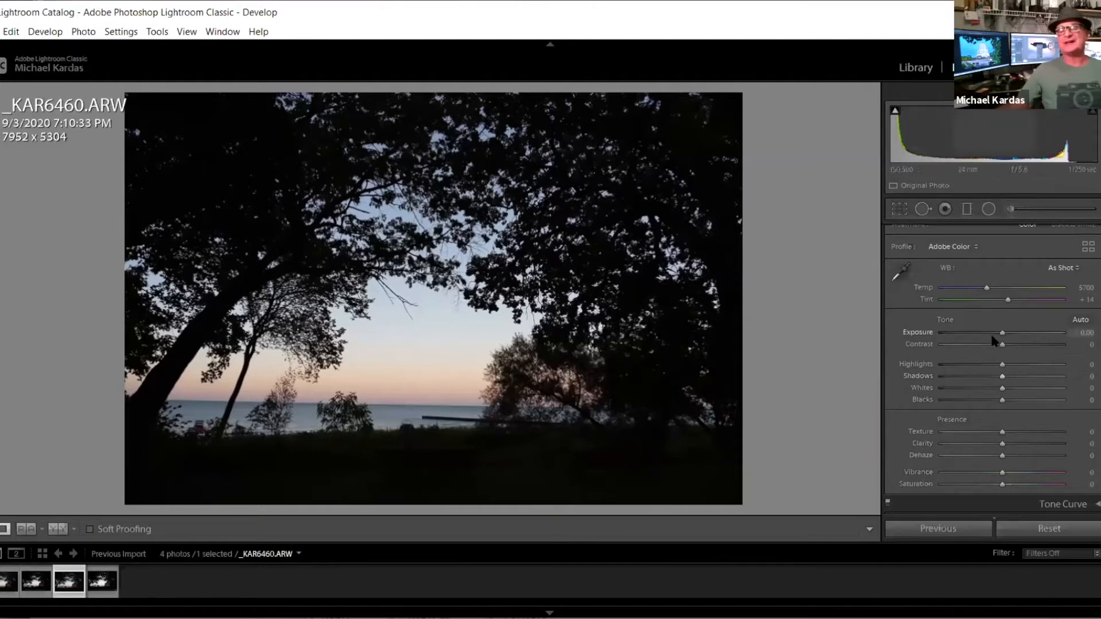
{"action": "left_click_drag", "start_coordinate": [1002, 333], "coordinate": [1020, 332]}
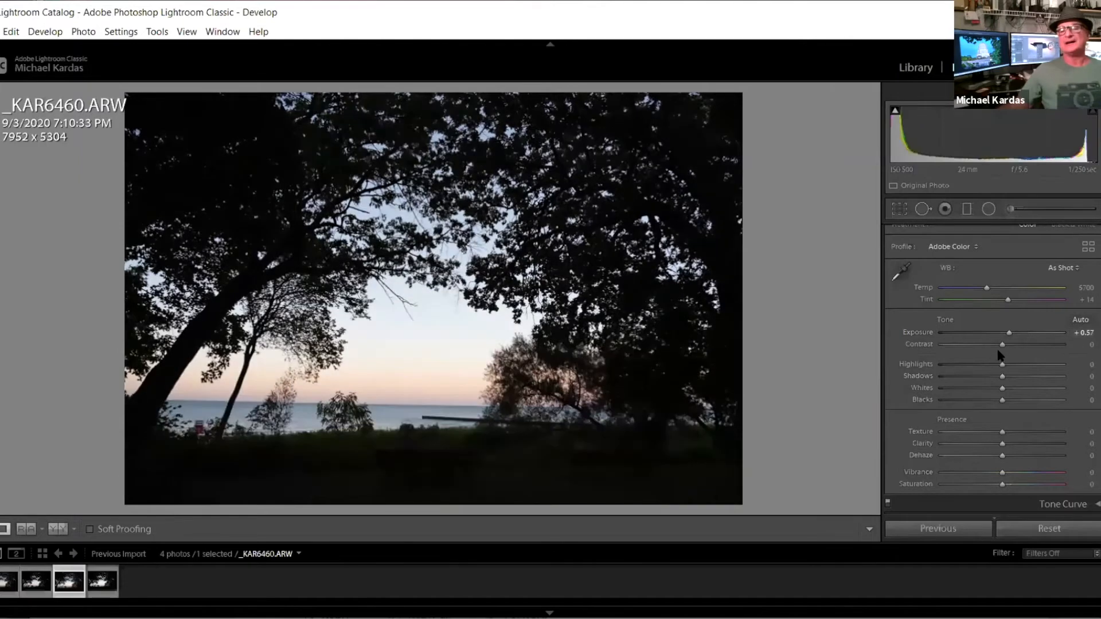
{"action": "left_click_drag", "start_coordinate": [1002, 344], "coordinate": [993, 369]}
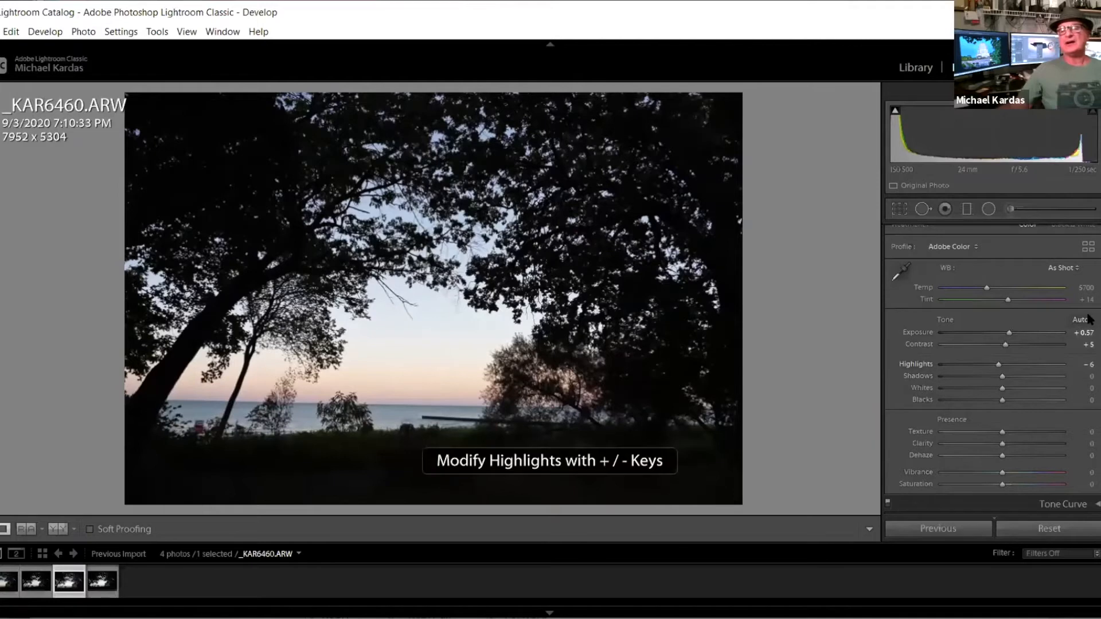
{"action": "double_click", "coordinate": [905, 366]}
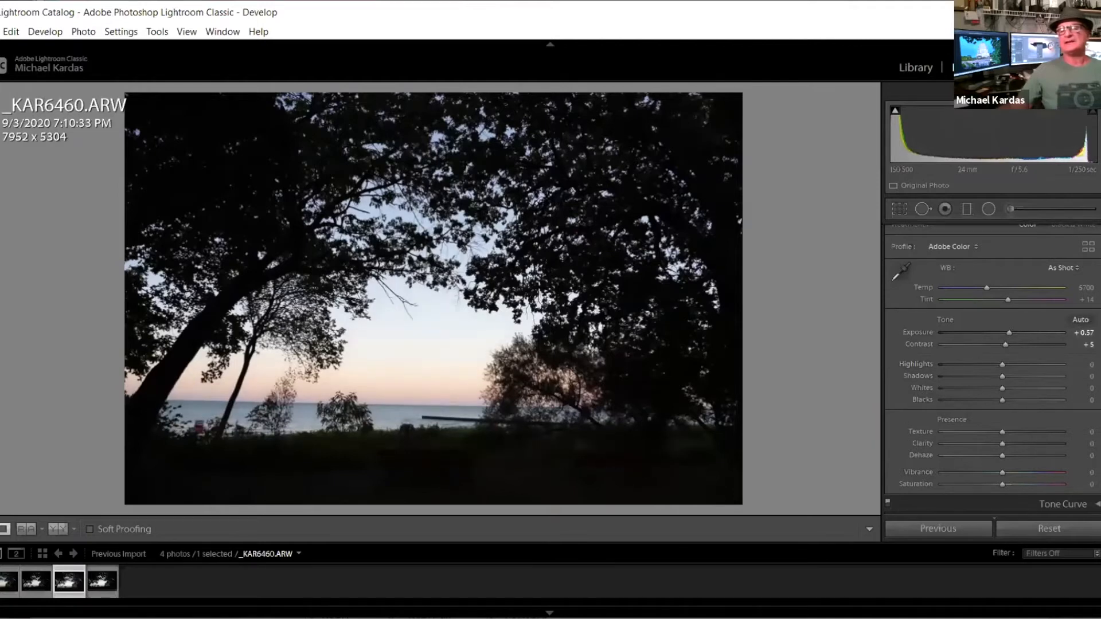
- Apply the automatic Tone adjustments to the photo
{"action": "left_click", "coordinate": [1070, 321]}
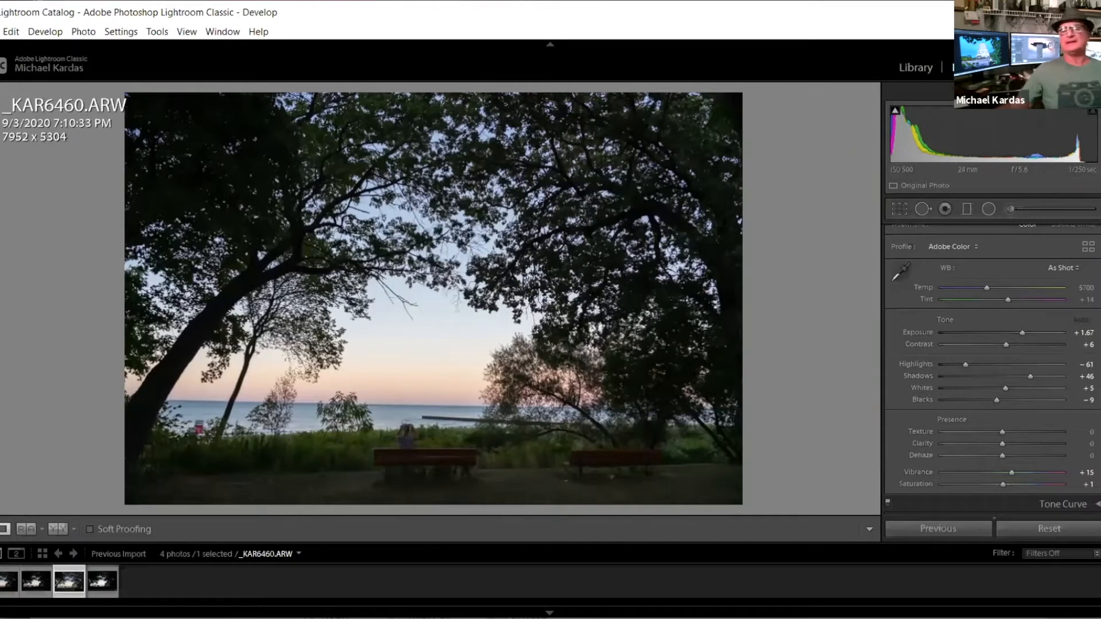
{"action": "scroll", "coordinate": [993, 370], "scroll_direction": "down", "scroll_amount": 1}
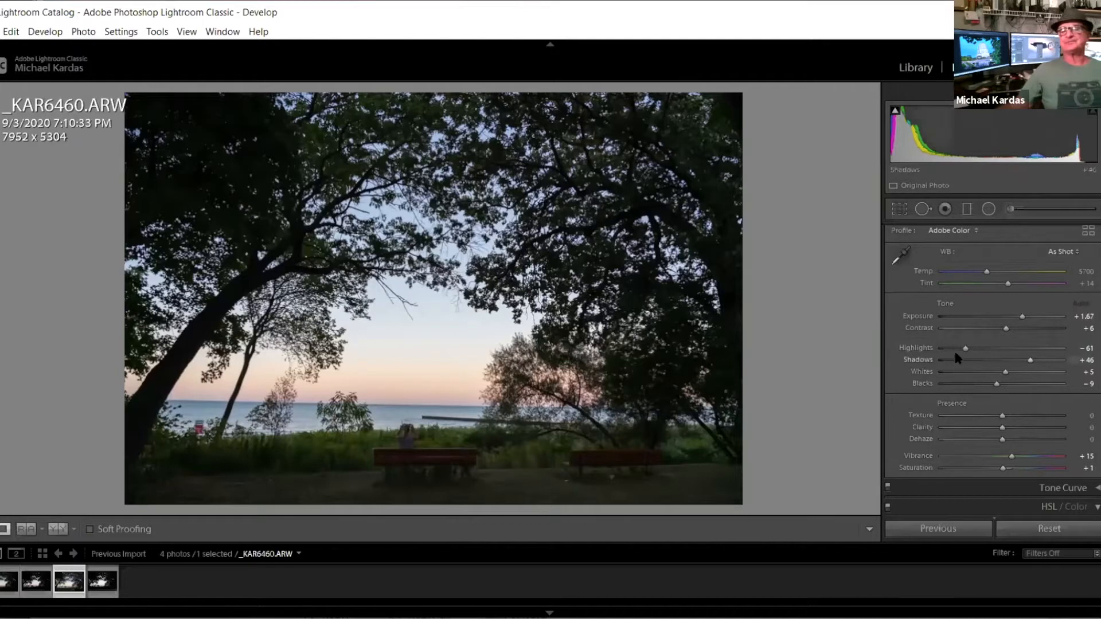
- Try Highlights at +41, +34 and -94 to compare the sky, and return it to -61
{"action": "left_click_drag", "start_coordinate": [947, 347], "coordinate": [950, 349]}
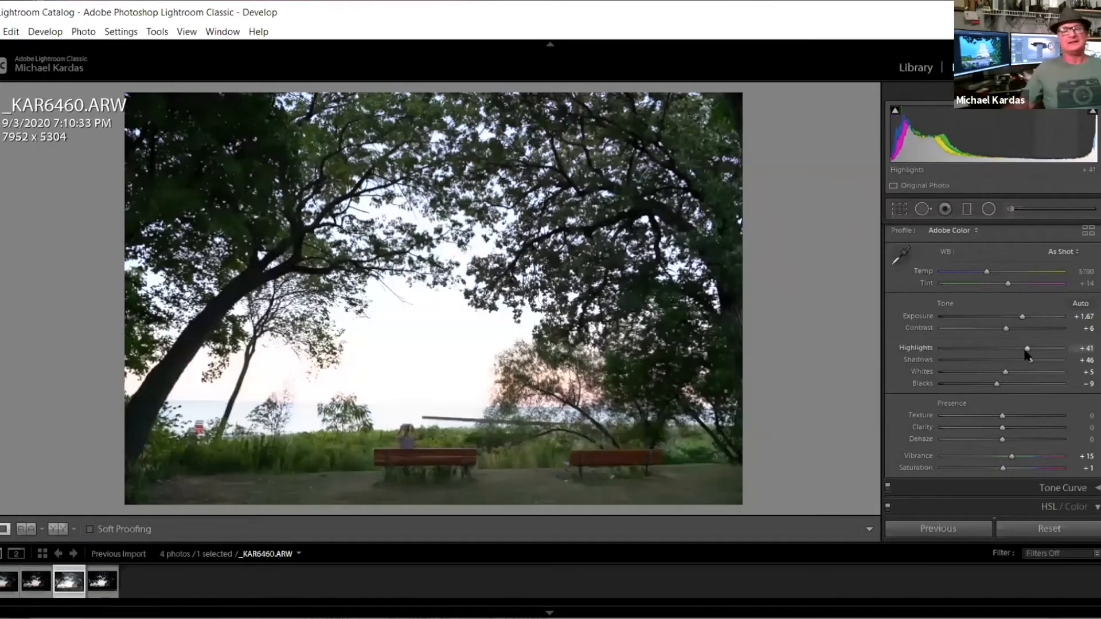
{"action": "left_click_drag", "start_coordinate": [1025, 351], "coordinate": [1021, 353]}
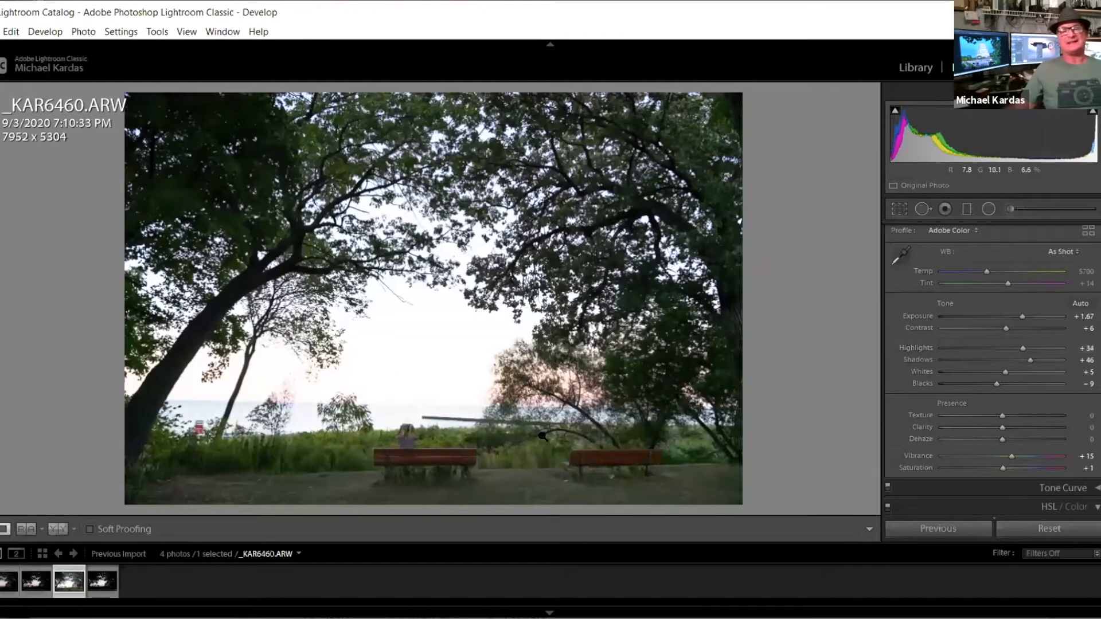
{"action": "left_click", "coordinate": [944, 348]}
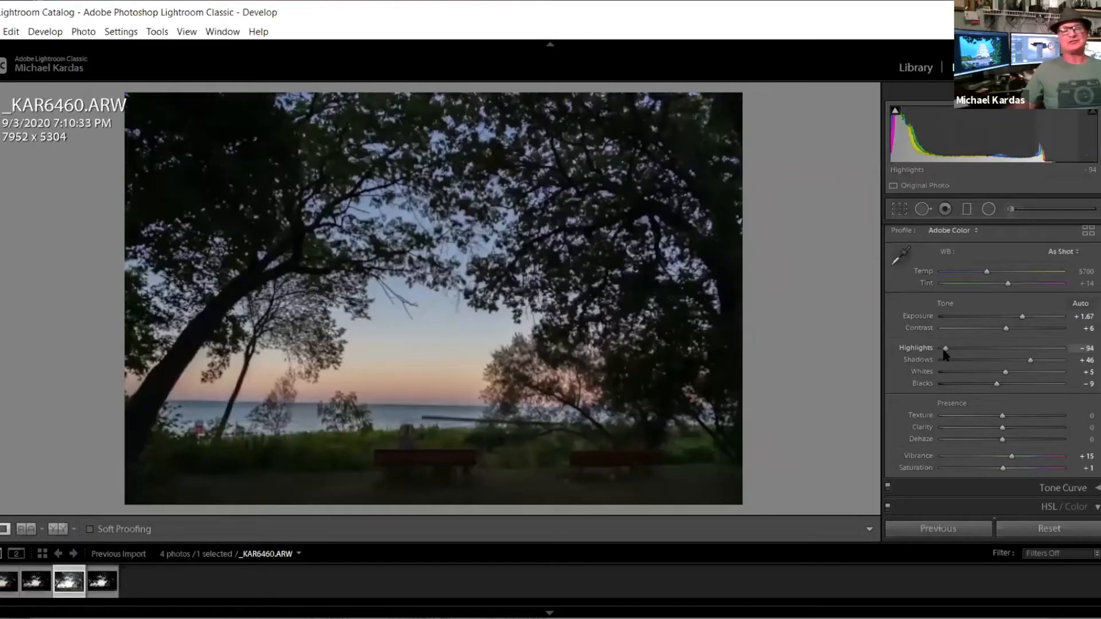
{"action": "left_click", "coordinate": [1000, 346]}
{"action": "left_click_drag", "start_coordinate": [999, 350], "coordinate": [966, 350]}
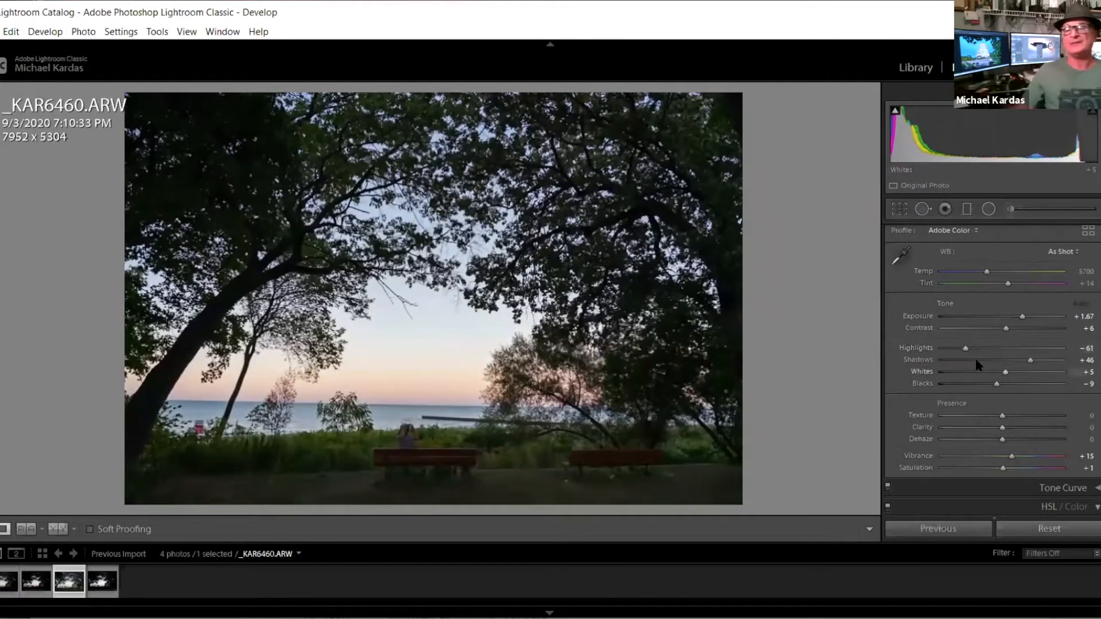
- Set Highlights to -76, Shadows to +47, Texture to +9, Clarity to +3 and Dehaze to +10
{"action": "left_click_drag", "start_coordinate": [969, 348], "coordinate": [1028, 360]}
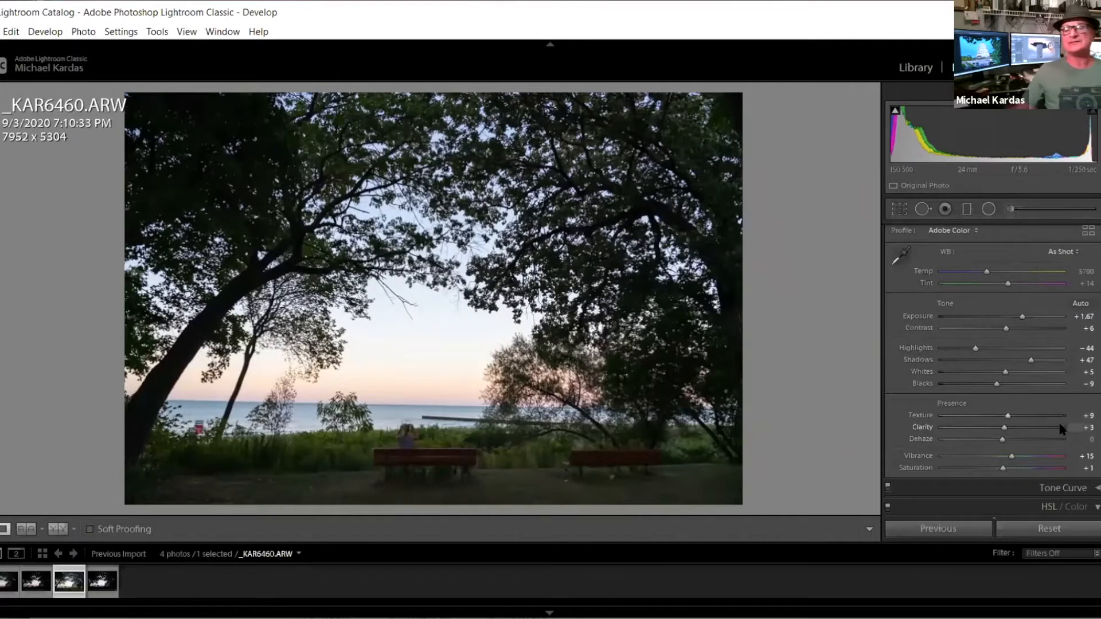
{"action": "left_click", "coordinate": [1038, 437]}
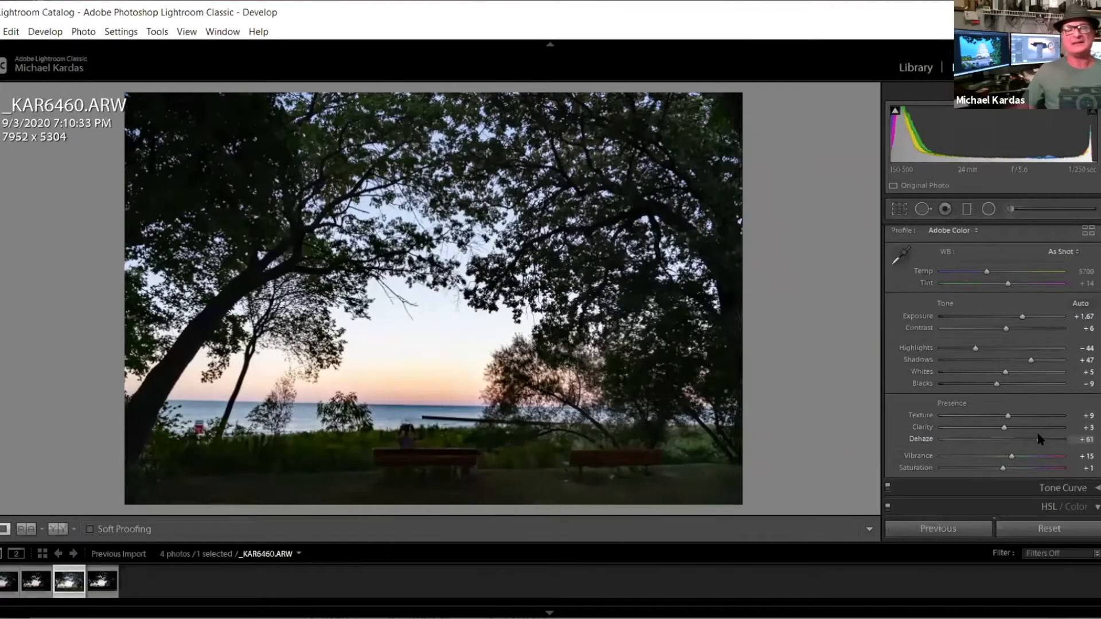
{"action": "left_click_drag", "start_coordinate": [1023, 441], "coordinate": [1009, 443]}
{"action": "scroll", "coordinate": [1000, 451], "scroll_direction": "down", "scroll_amount": 2}
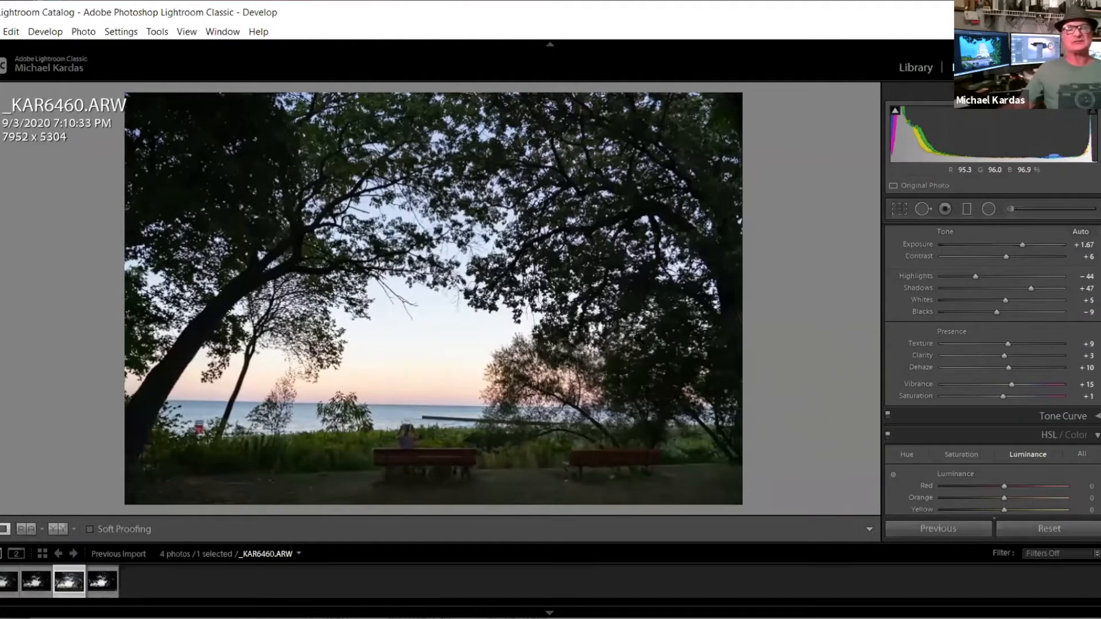
{"action": "mouse_move", "coordinate": [955, 280]}
{"action": "left_mouse_down"}
{"action": "mouse_move", "coordinate": [968, 283]}
{"action": "mouse_move", "coordinate": [938, 290]}
{"action": "mouse_move", "coordinate": [1001, 287]}
{"action": "mouse_move", "coordinate": [956, 282]}
{"action": "left_mouse_up"}
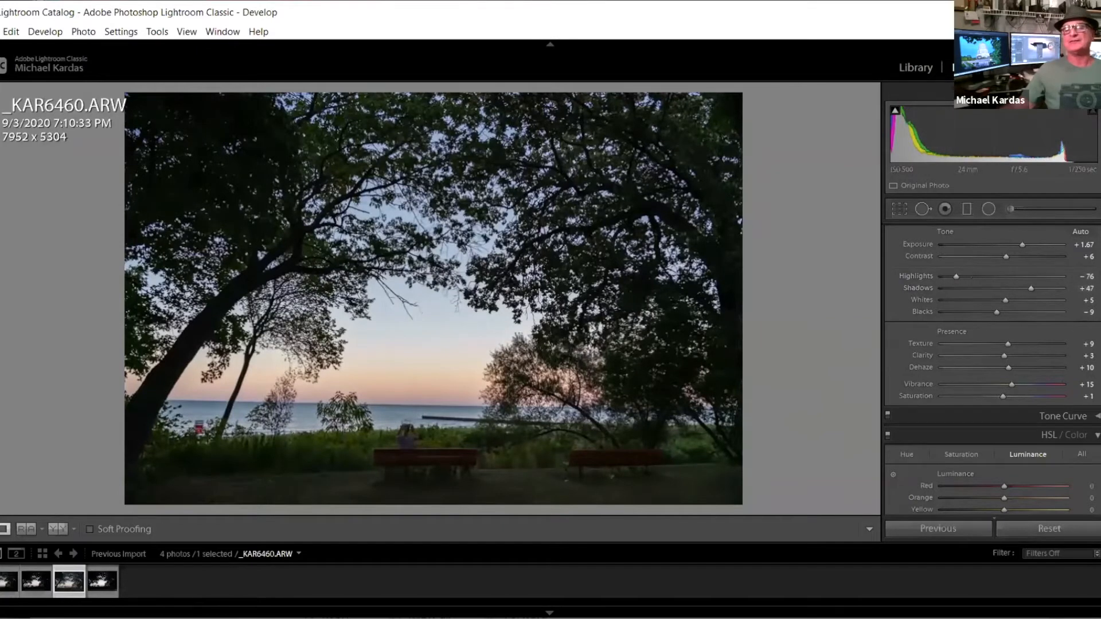
- Activate the Adjustment Brush and reset all its effect settings to zero
{"action": "scroll", "coordinate": [1020, 222], "scroll_direction": "up", "scroll_amount": 2}
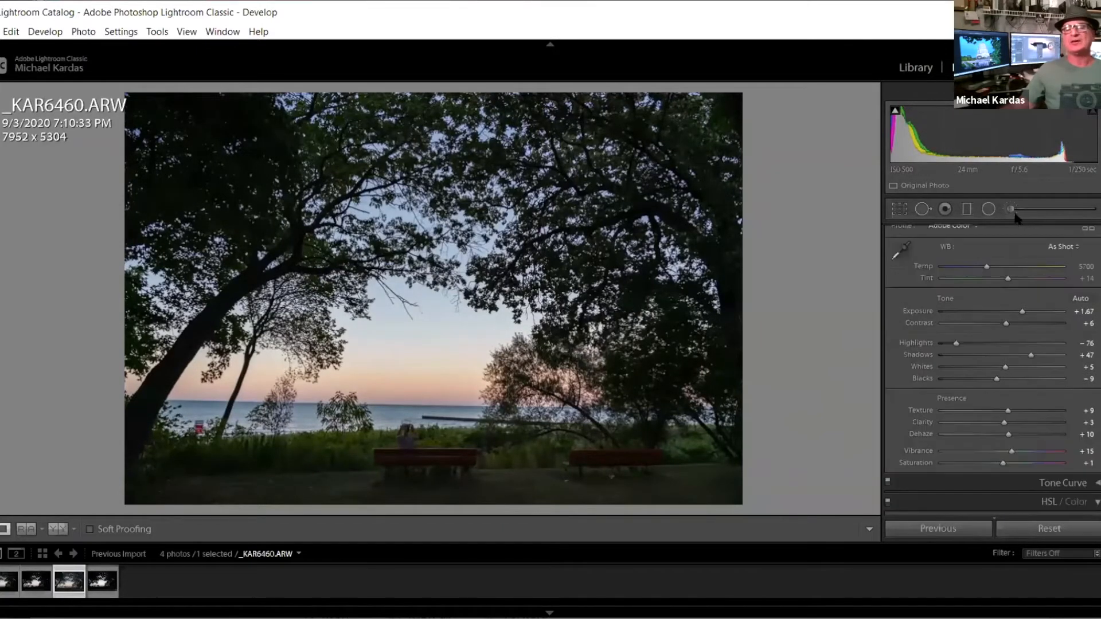
{"action": "left_click", "coordinate": [1011, 210]}
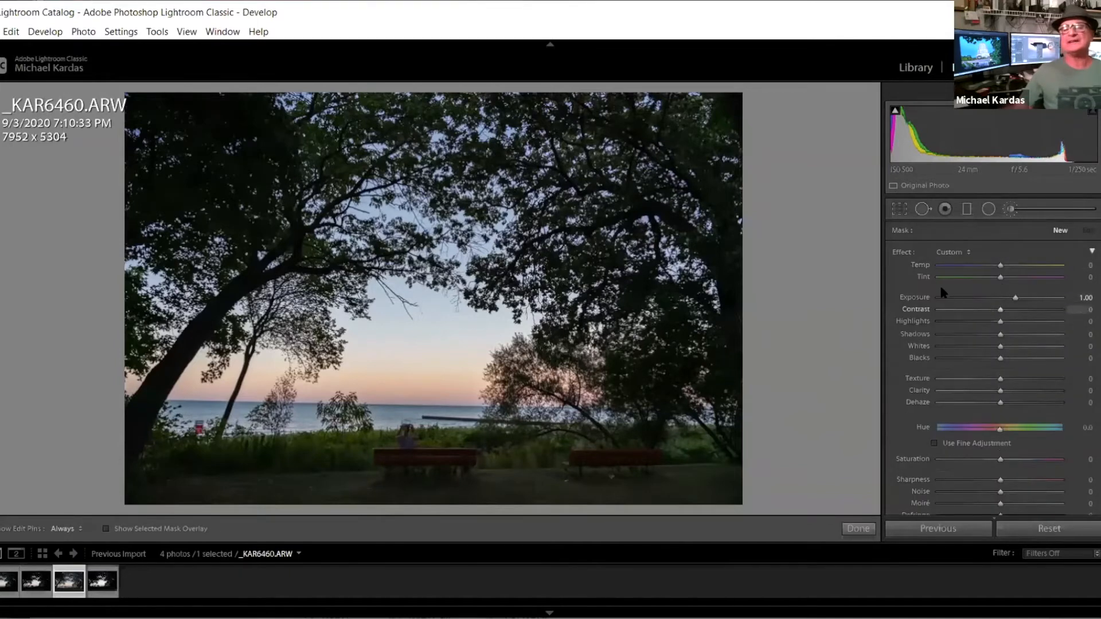
{"action": "double_click", "coordinate": [904, 254]}
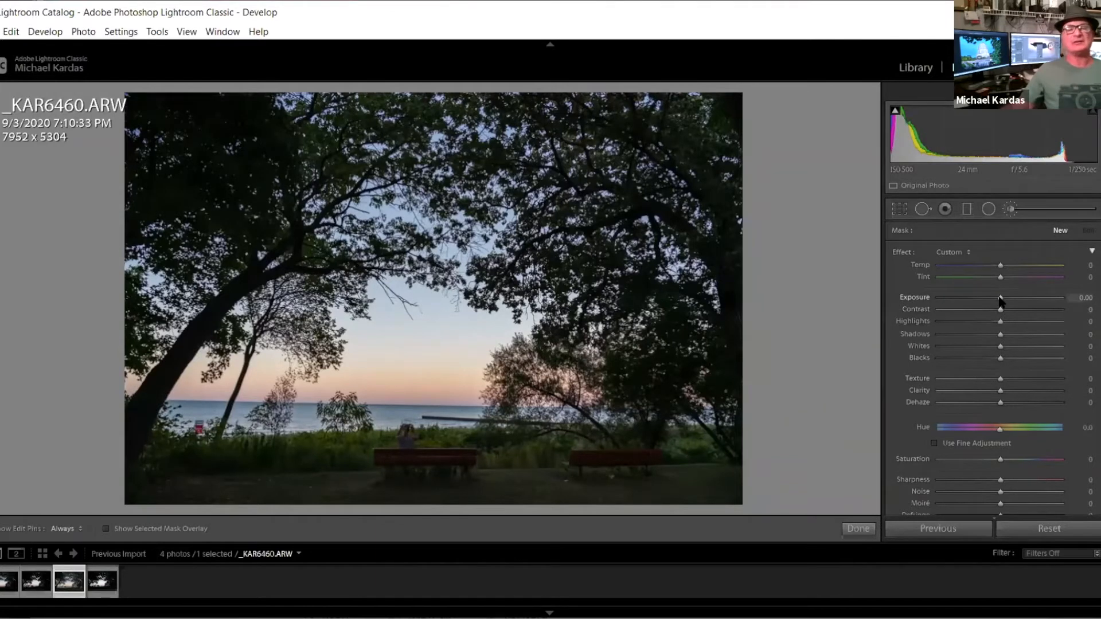
- Set the Adjustment Brush Exposure to 1.56, keeping the brush active
{"action": "left_click_drag", "start_coordinate": [1000, 299], "coordinate": [1024, 301]}
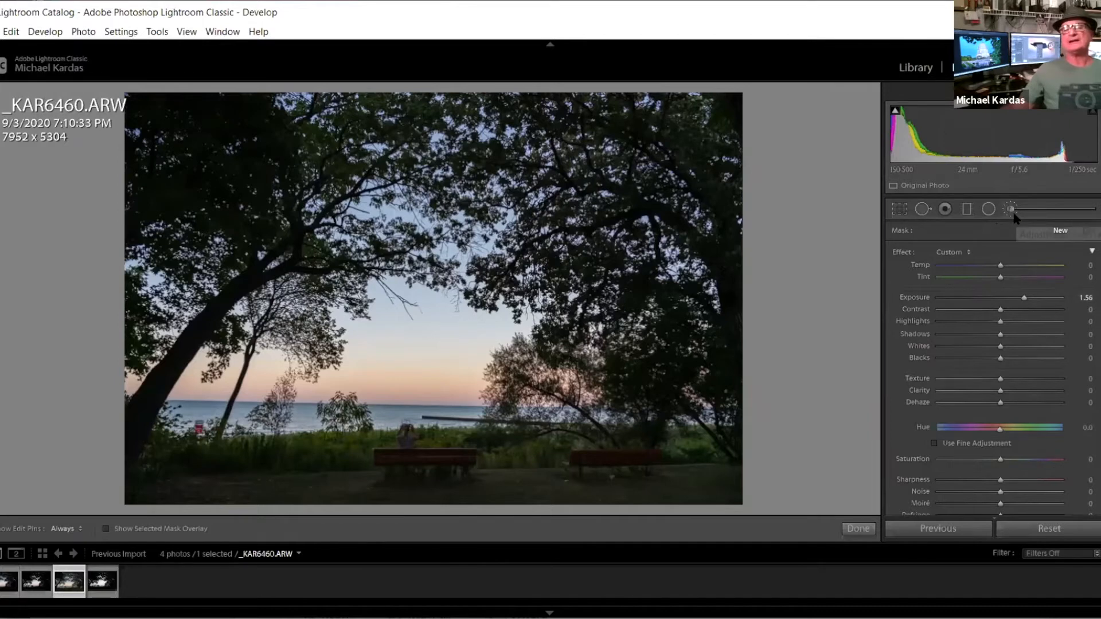
{"action": "key", "text": "k"}
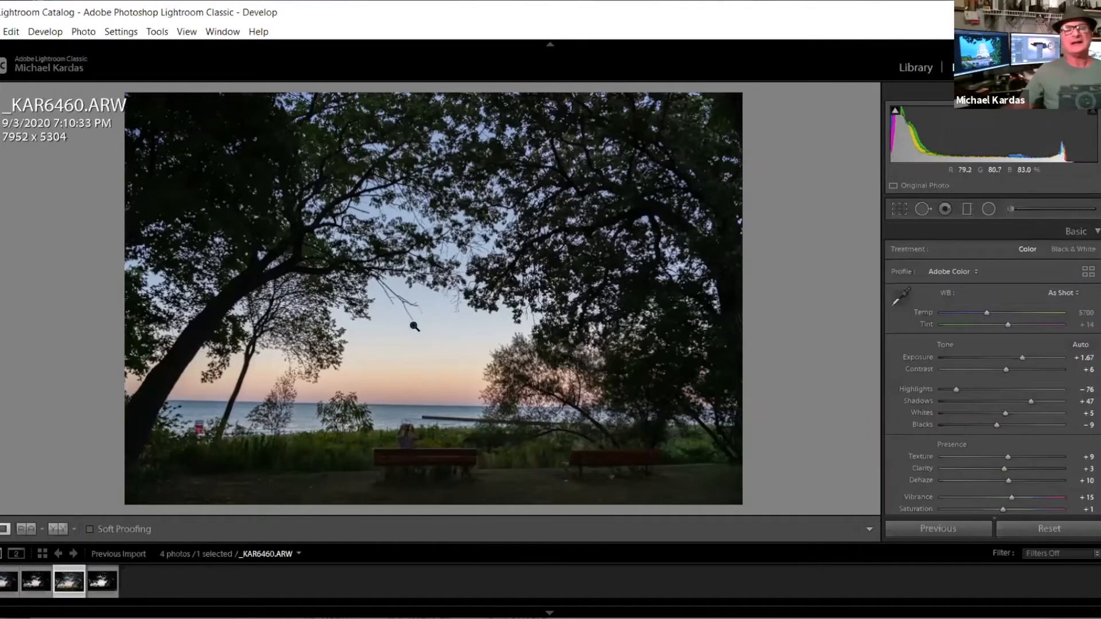
{"action": "left_click", "coordinate": [1011, 208]}
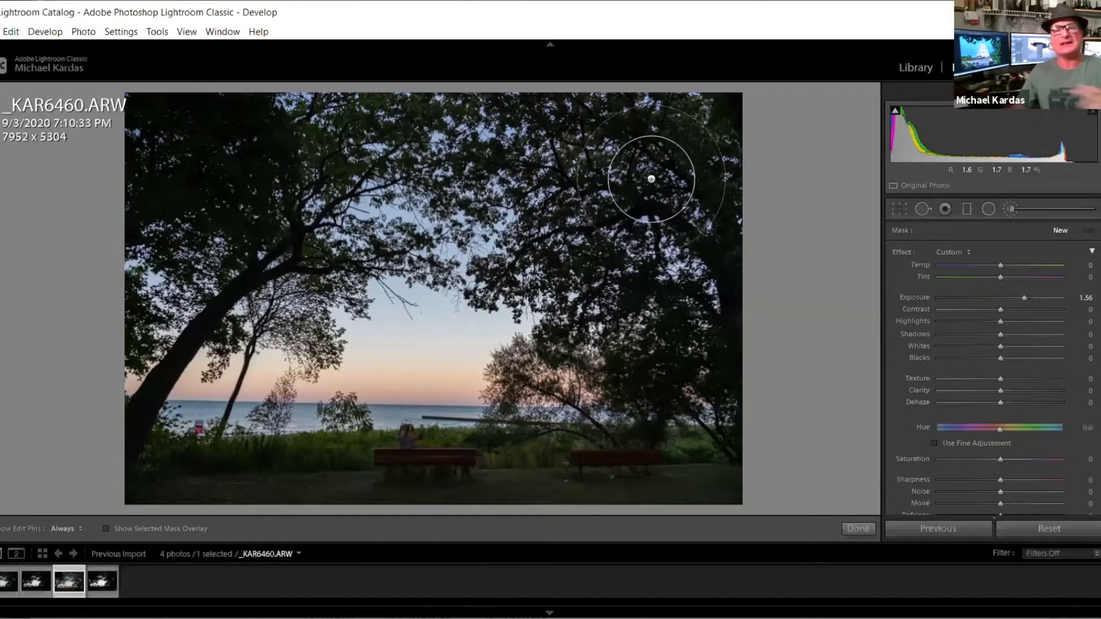
- Try brushing the brighter exposure over the trees, benches and foreground, and undo the brushwork
{"action": "mouse_move", "coordinate": [717, 170]}
{"action": "left_mouse_down"}
{"action": "mouse_move", "coordinate": [557, 299]}
{"action": "mouse_move", "coordinate": [648, 401]}
{"action": "mouse_move", "coordinate": [679, 465]}
{"action": "mouse_move", "coordinate": [688, 160]}
{"action": "mouse_move", "coordinate": [534, 153]}
{"action": "mouse_move", "coordinate": [114, 195]}
{"action": "mouse_move", "coordinate": [191, 137]}
{"action": "mouse_move", "coordinate": [180, 366]}
{"action": "mouse_move", "coordinate": [309, 469]}
{"action": "mouse_move", "coordinate": [612, 448]}
{"action": "mouse_move", "coordinate": [191, 498]}
{"action": "mouse_move", "coordinate": [118, 522]}
{"action": "mouse_move", "coordinate": [90, 346]}
{"action": "mouse_move", "coordinate": [239, 181]}
{"action": "mouse_move", "coordinate": [241, 283]}
{"action": "mouse_move", "coordinate": [244, 265]}
{"action": "mouse_move", "coordinate": [119, 147]}
{"action": "mouse_move", "coordinate": [209, 110]}
{"action": "mouse_move", "coordinate": [642, 201]}
{"action": "mouse_move", "coordinate": [653, 345]}
{"action": "mouse_move", "coordinate": [719, 203]}
{"action": "mouse_move", "coordinate": [748, 428]}
{"action": "mouse_move", "coordinate": [617, 478]}
{"action": "mouse_move", "coordinate": [275, 504]}
{"action": "mouse_move", "coordinate": [117, 500]}
{"action": "left_mouse_up"}
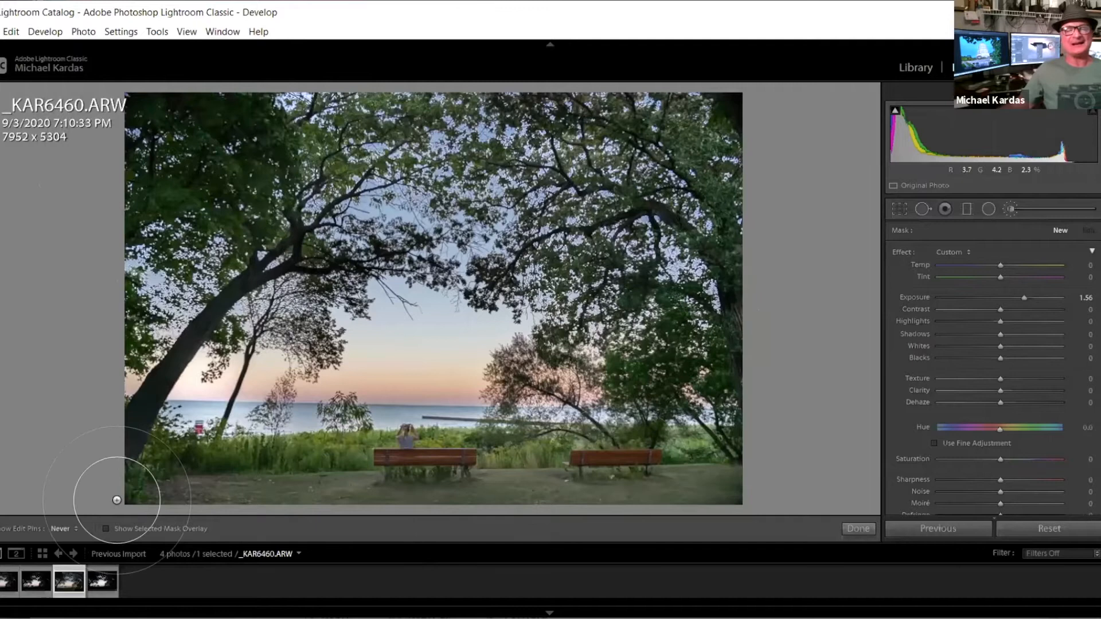
{"action": "key", "text": "h"}
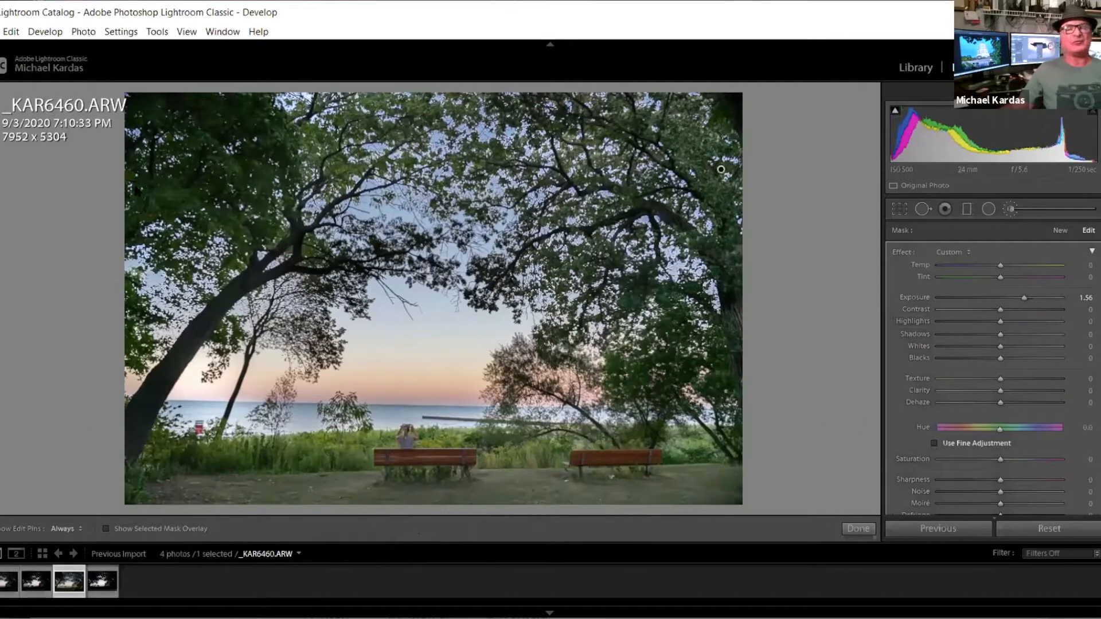
{"action": "key", "text": "ctrl+z"}
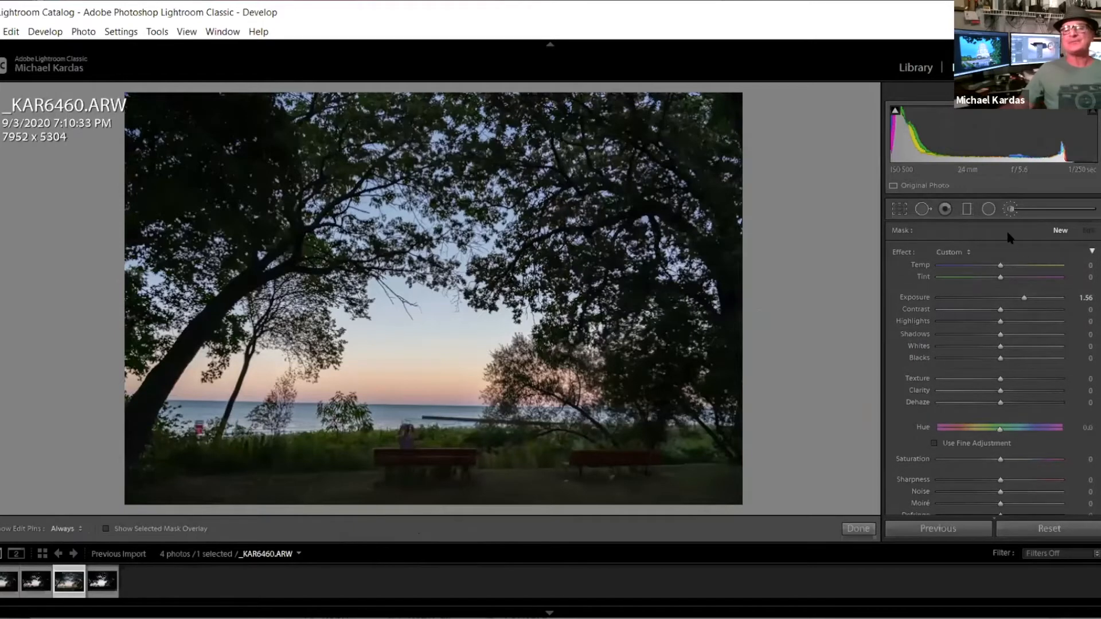
- Try a Graduated Filter near the photo's top edge, stretch and tilt it diagonally across the image, and undo it
{"action": "left_click", "coordinate": [967, 213]}
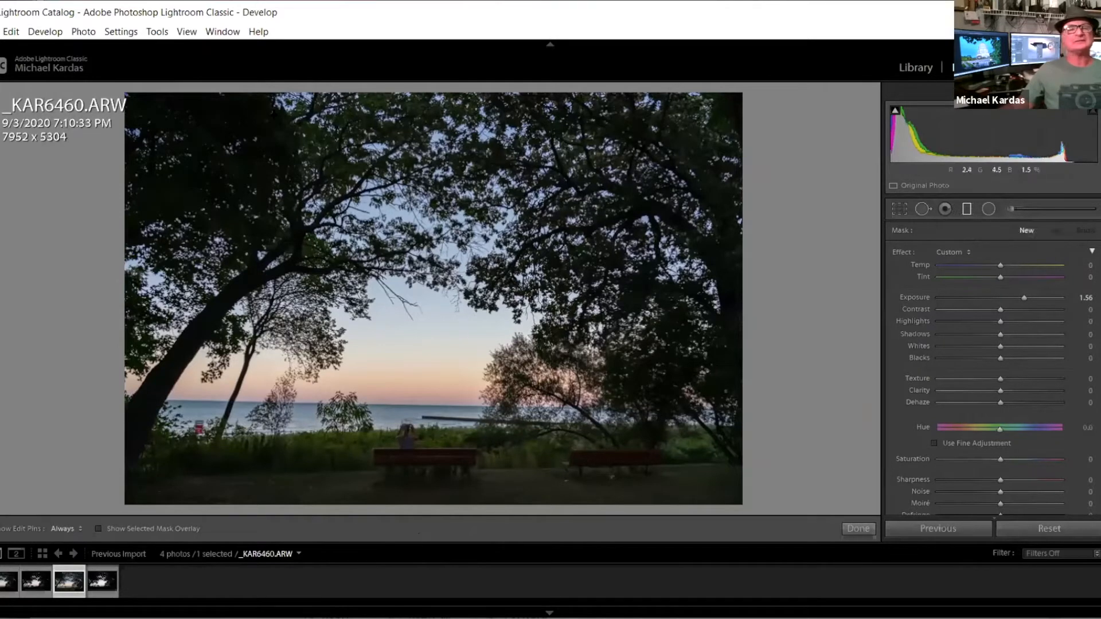
{"action": "mouse_move", "coordinate": [284, 132]}
{"action": "left_mouse_down"}
{"action": "mouse_move", "coordinate": [416, 338]}
{"action": "mouse_move", "coordinate": [384, 336]}
{"action": "mouse_move", "coordinate": [321, 206]}
{"action": "mouse_move", "coordinate": [279, 151]}
{"action": "left_mouse_up"}
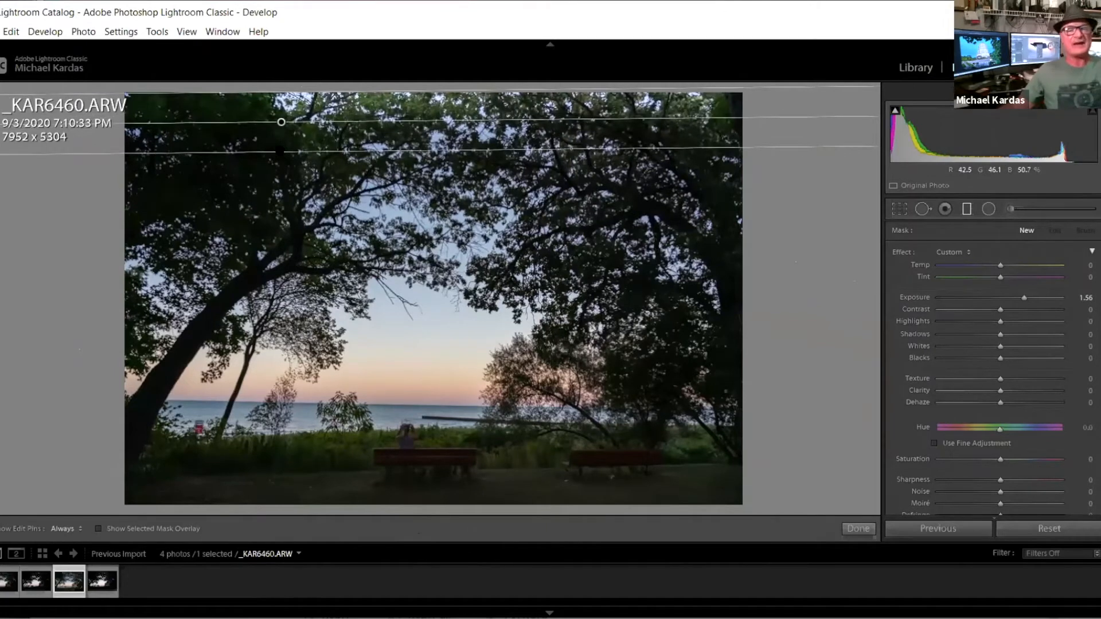
{"action": "left_click_drag", "start_coordinate": [279, 151], "coordinate": [383, 502]}
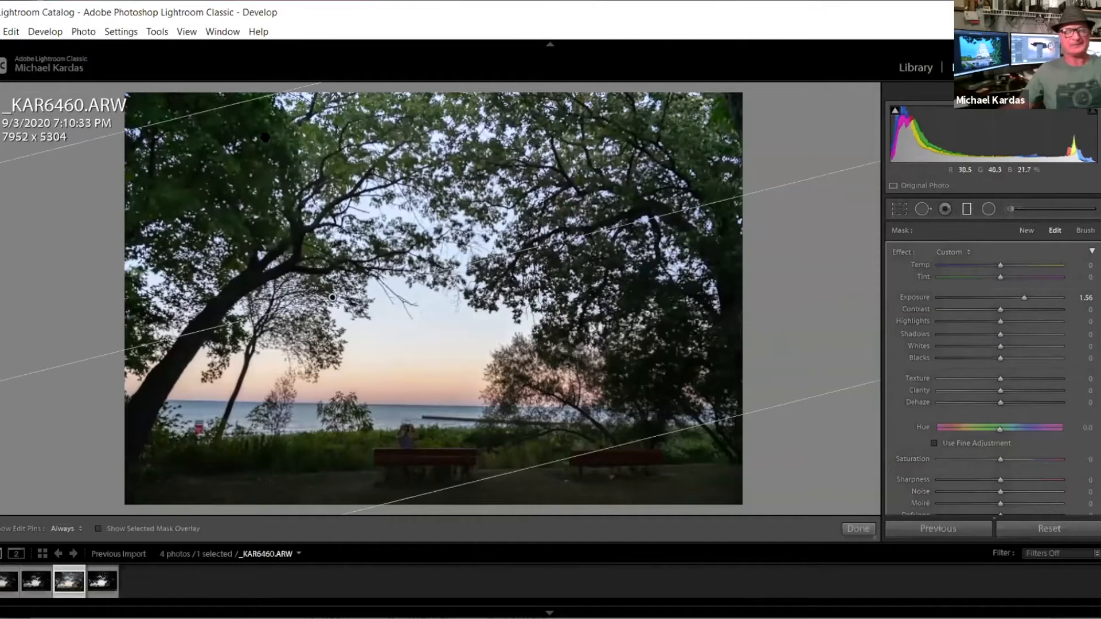
{"action": "key", "text": "ctrl+z"}
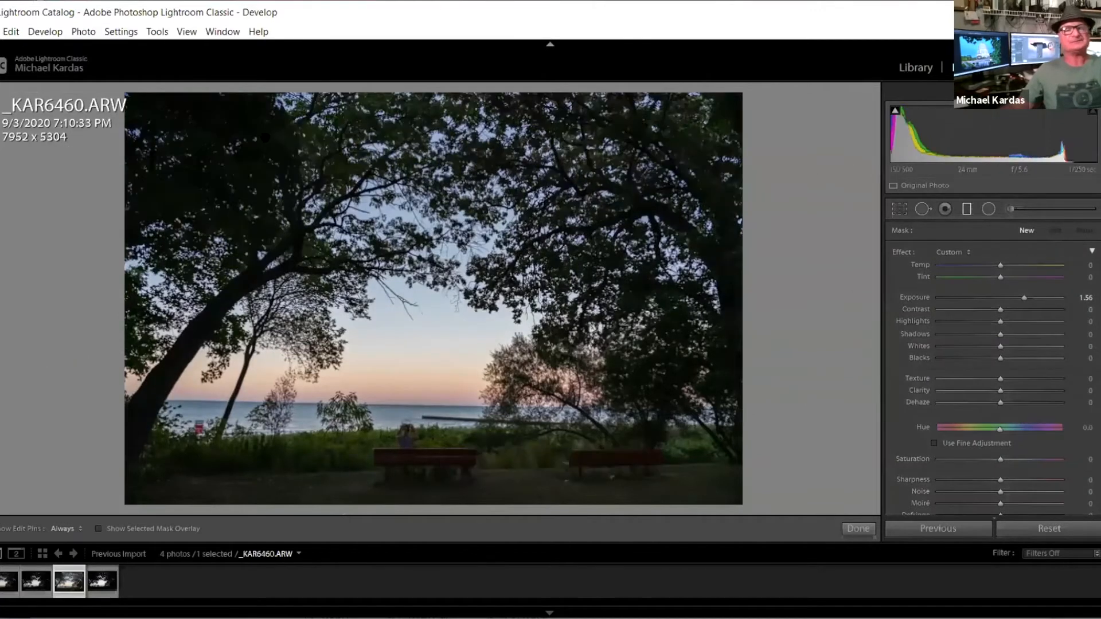
- Draw a level Graduated Filter with Exposure 1.56 from the photo's top edge down to its bottom edge
{"action": "left_click_drag", "start_coordinate": [338, 93], "coordinate": [467, 503]}
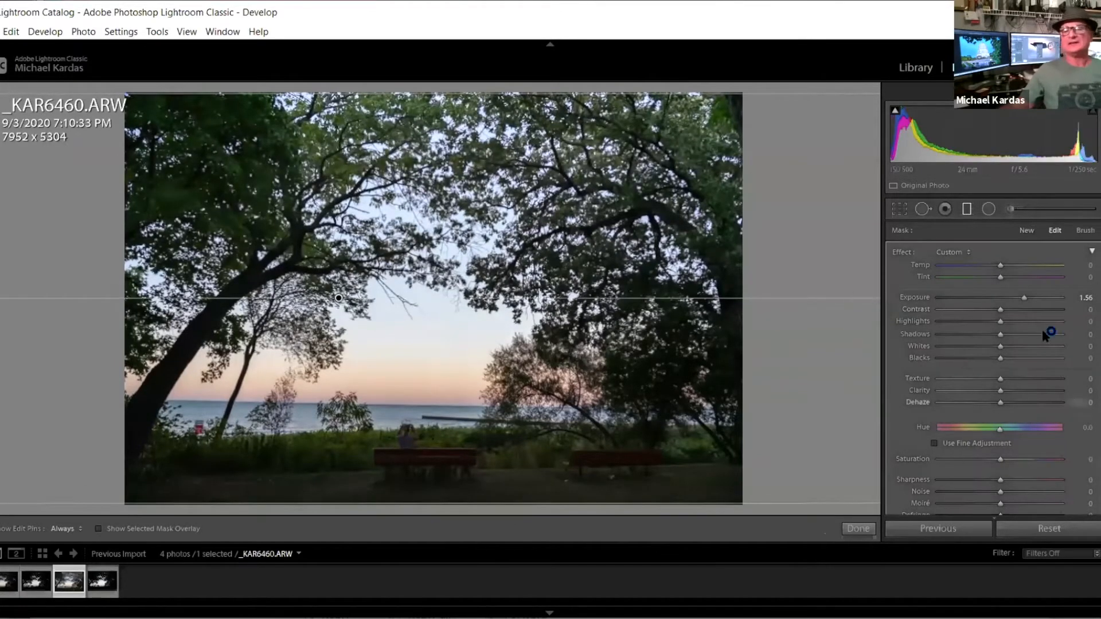
{"action": "scroll", "coordinate": [992, 373], "scroll_direction": "down", "scroll_amount": 10}
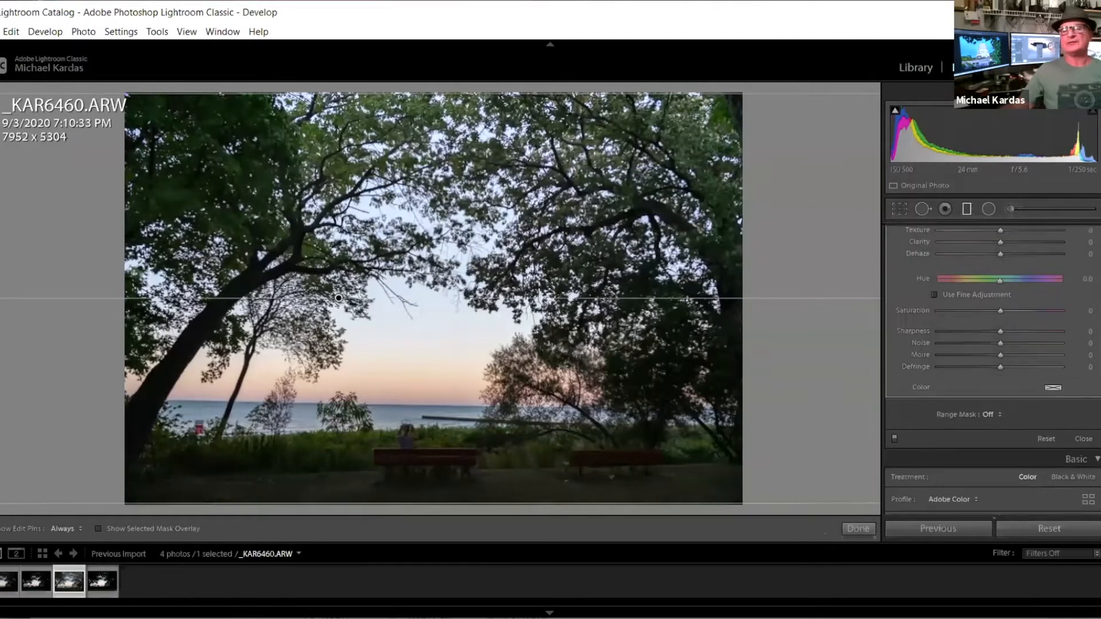
{"action": "scroll", "coordinate": [1097, 386], "scroll_direction": "down", "scroll_amount": 8}
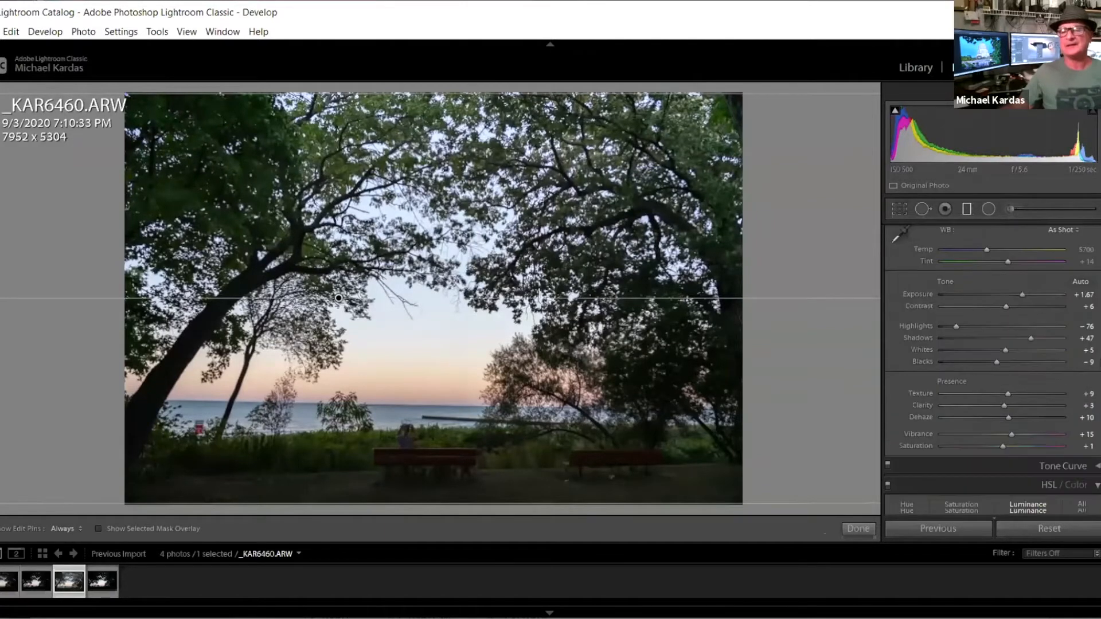
{"action": "scroll", "coordinate": [1096, 386], "scroll_direction": "up", "scroll_amount": 10}
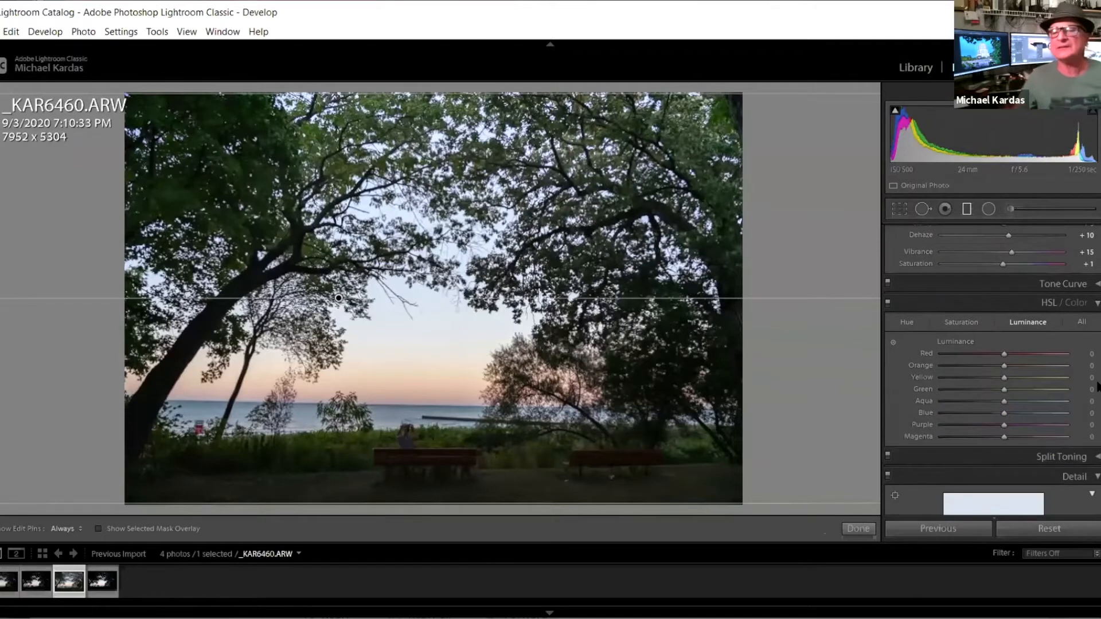
{"action": "scroll", "coordinate": [993, 370], "scroll_direction": "down", "scroll_amount": 5}
{"action": "scroll", "coordinate": [992, 370], "scroll_direction": "up", "scroll_amount": 5}
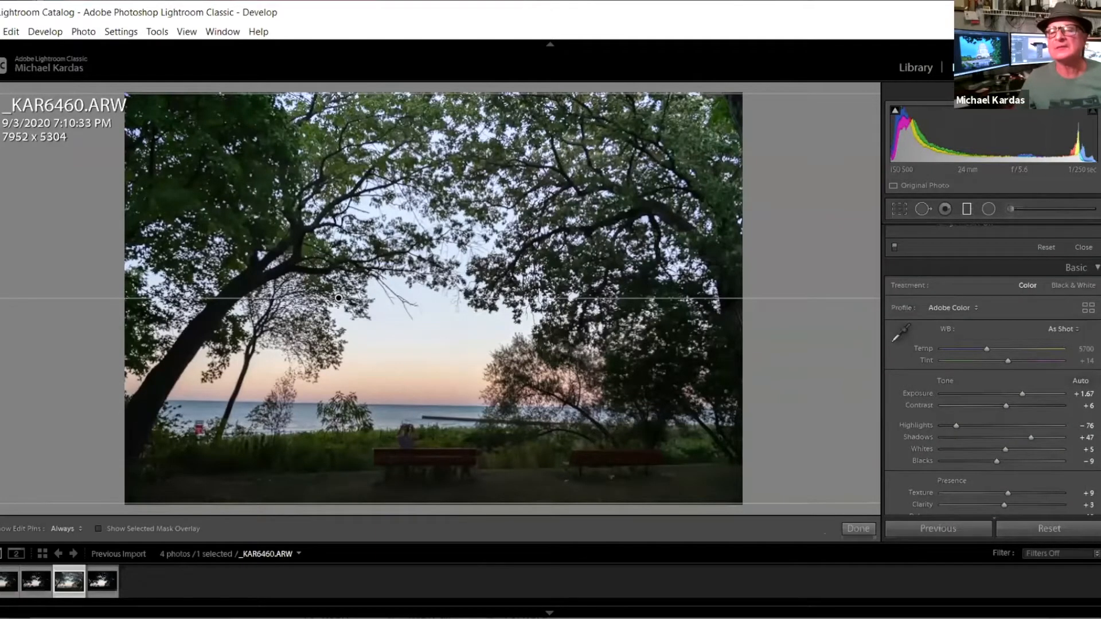
{"action": "scroll", "coordinate": [992, 344], "scroll_direction": "up", "scroll_amount": 2}
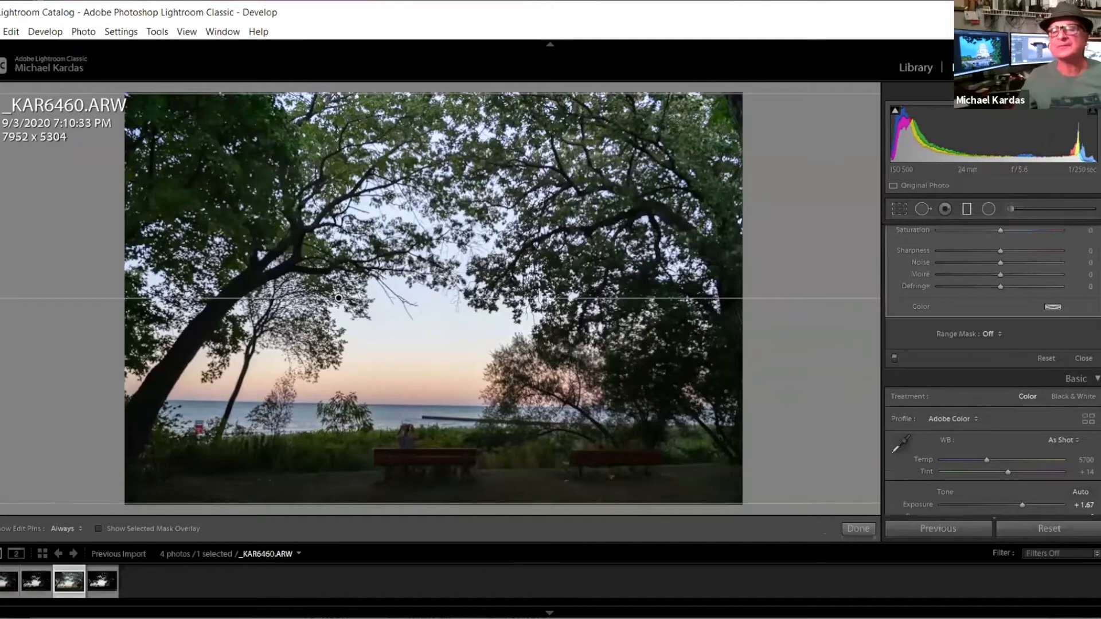
{"action": "scroll", "coordinate": [1001, 385], "scroll_direction": "up", "scroll_amount": 1}
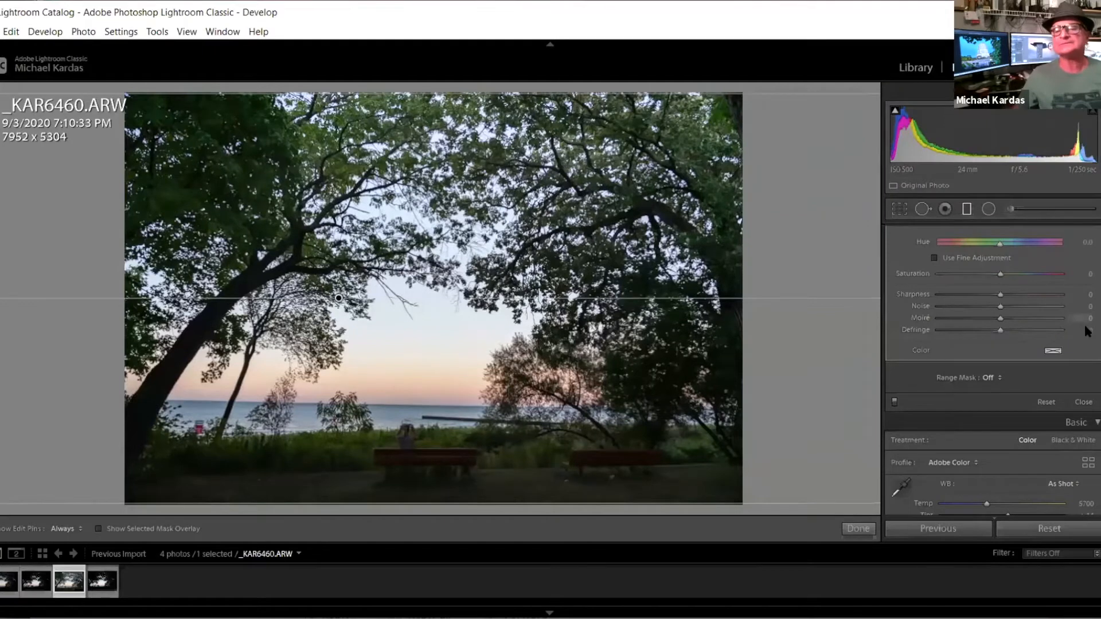
- Set the filter's Range Mask to Luminance, show the luminance mask, and move the filter down to centre on the photo's bottom edge
{"action": "left_click", "coordinate": [997, 378]}
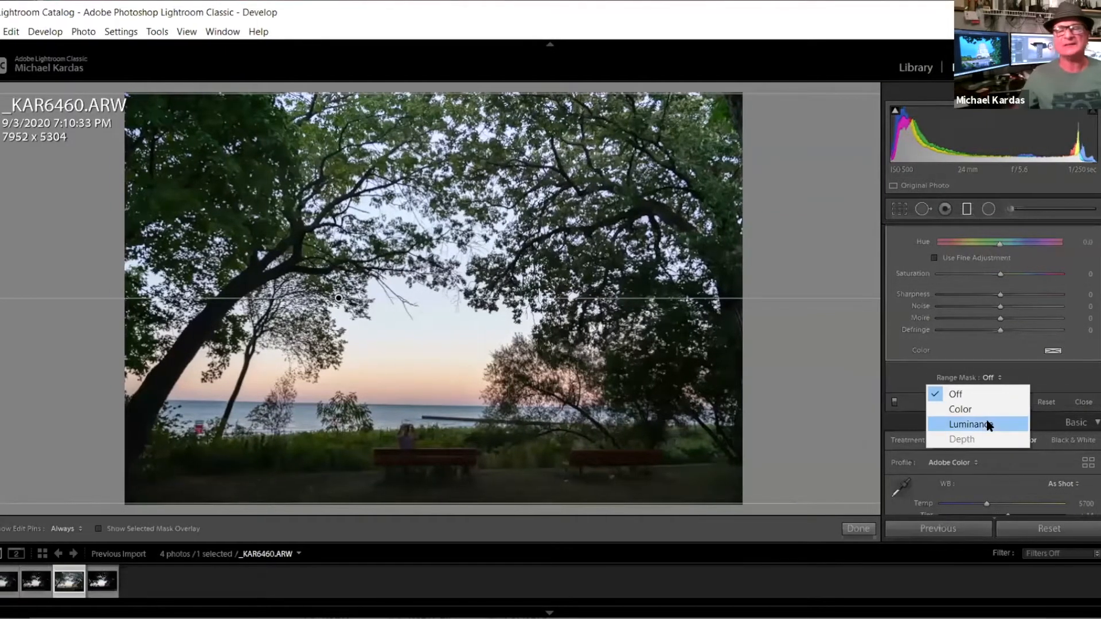
{"action": "left_click", "coordinate": [977, 424]}
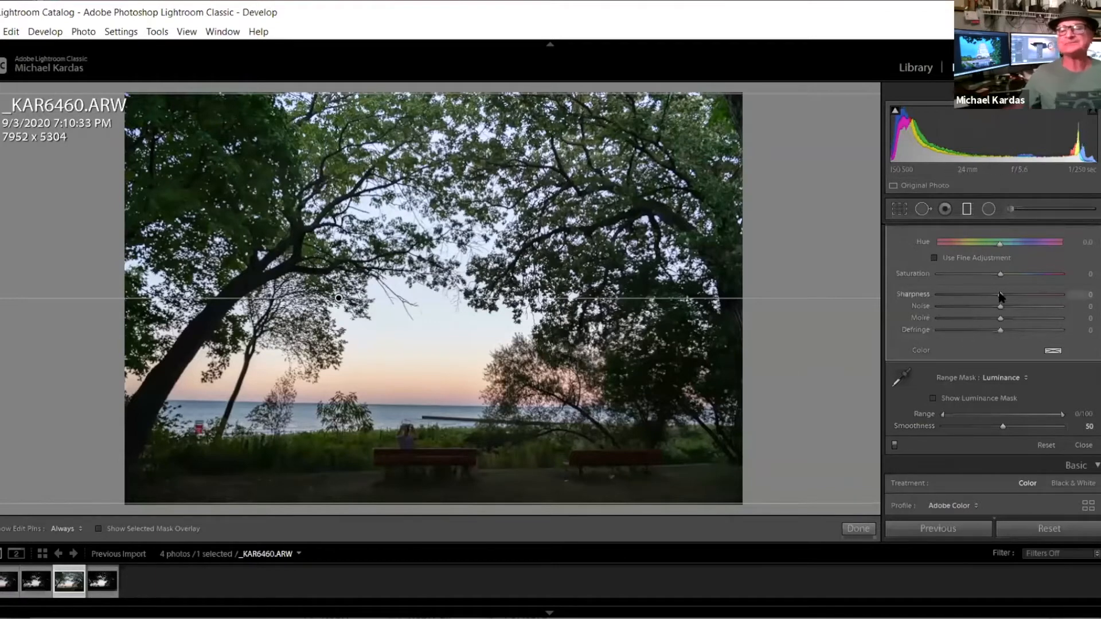
{"action": "left_click", "coordinate": [934, 398]}
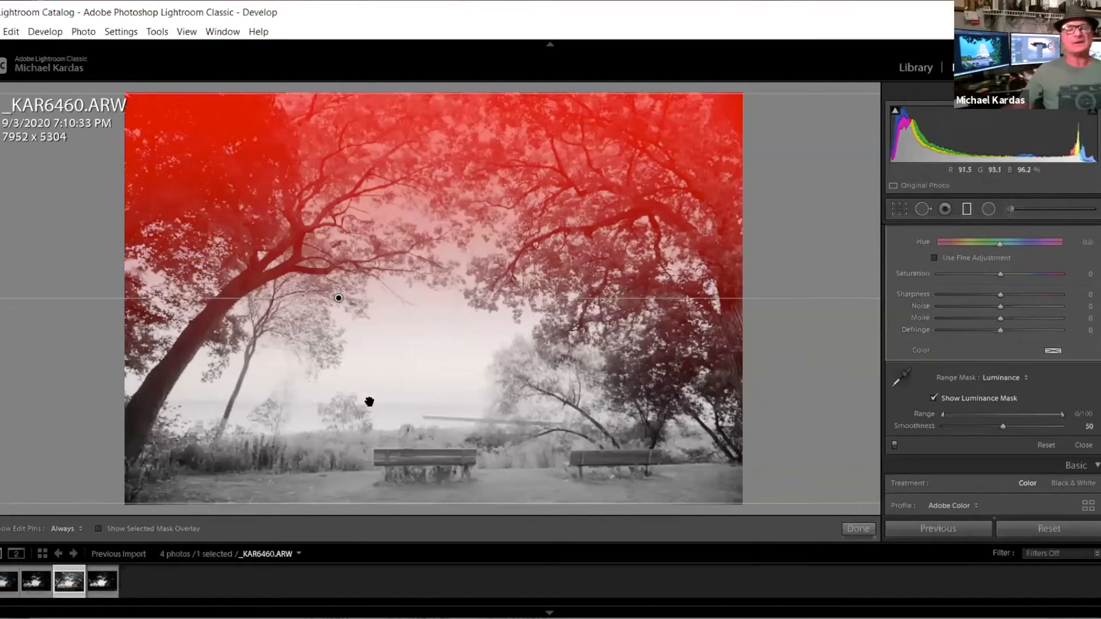
{"action": "left_click_drag", "start_coordinate": [389, 457], "coordinate": [398, 514]}
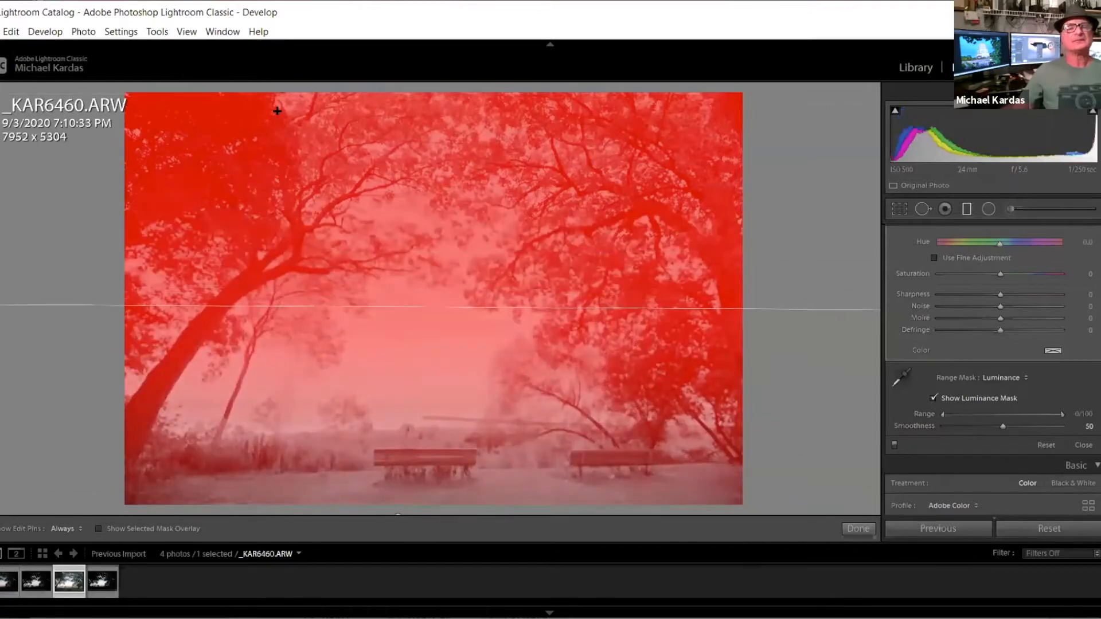
- Try a second, narrow Graduated Filter across the photo's top with a Luminance range mask and its mask shown
{"action": "left_click_drag", "start_coordinate": [320, 116], "coordinate": [305, 147]}
{"action": "left_click_drag", "start_coordinate": [310, 144], "coordinate": [312, 145]}
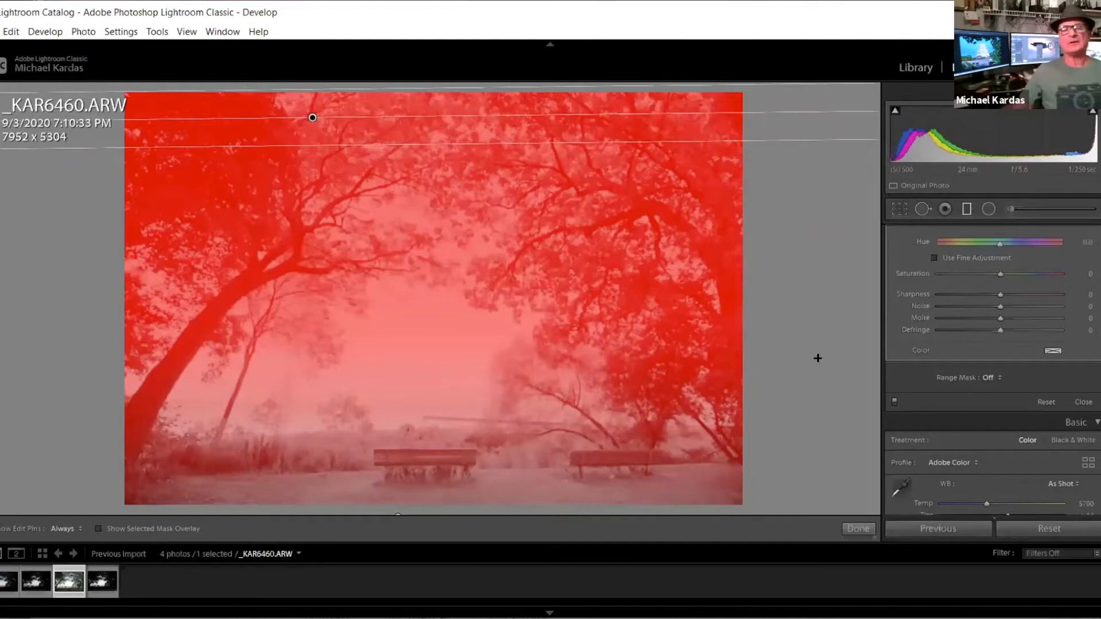
{"action": "key", "text": "ctrl+z"}
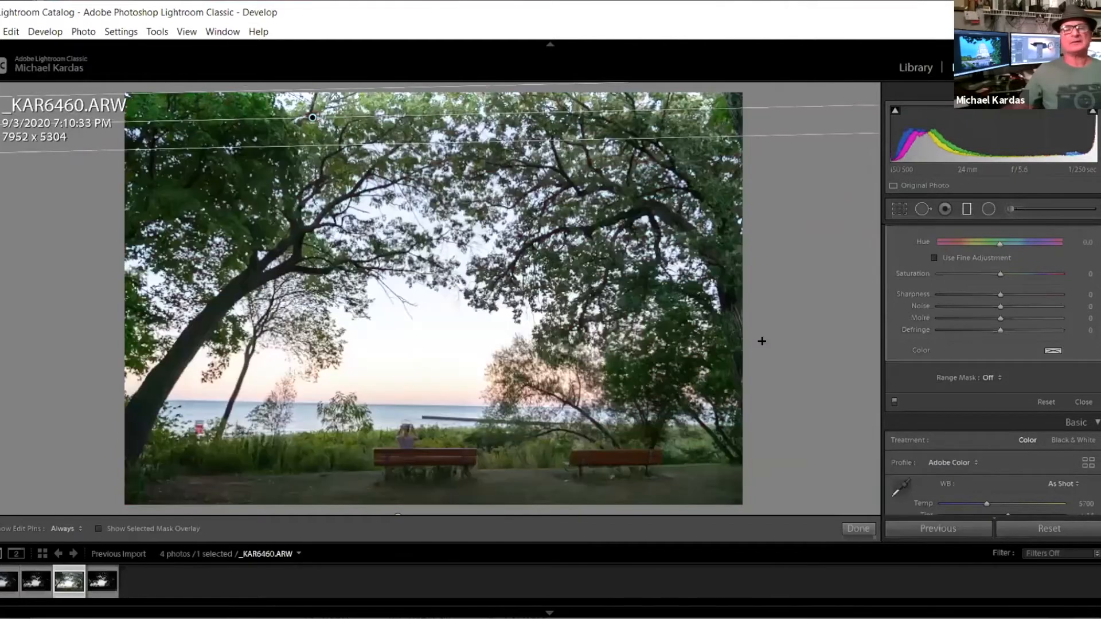
{"action": "left_click", "coordinate": [989, 378]}
{"action": "left_click", "coordinate": [976, 425]}
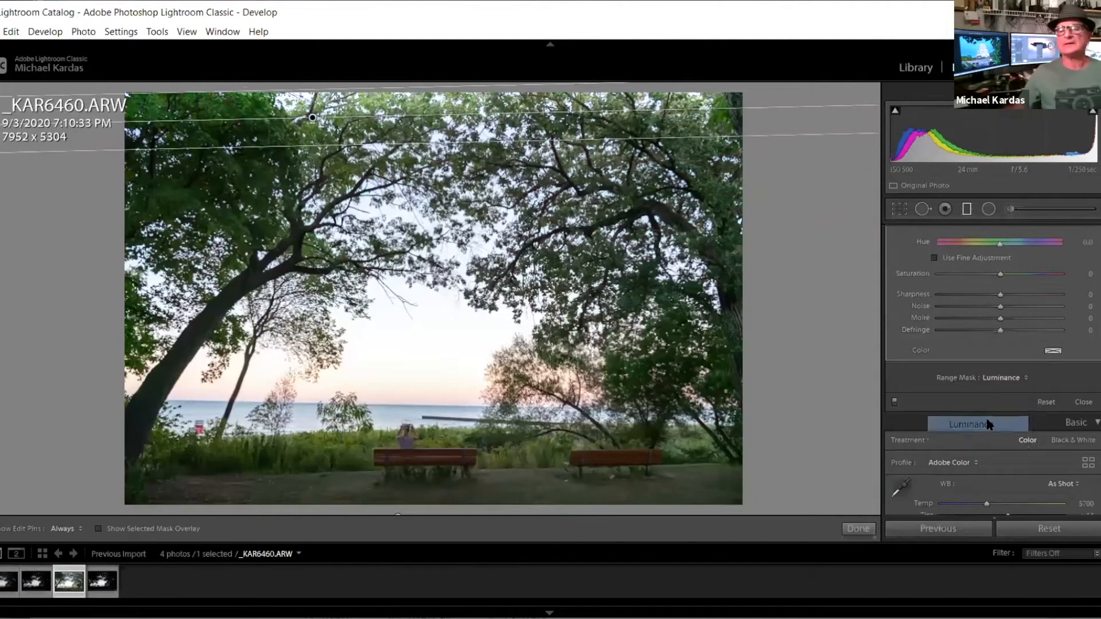
{"action": "left_click", "coordinate": [934, 397]}
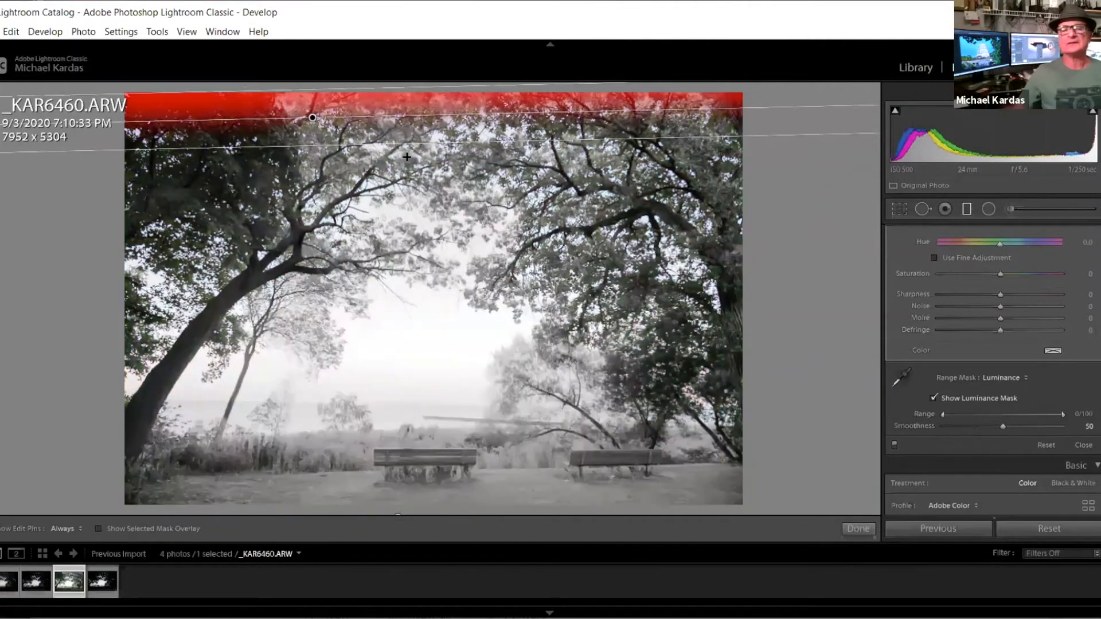
- Try stretching the second filter down the photo and adding a third over the lower half, and undo both added filters
{"action": "left_click_drag", "start_coordinate": [409, 146], "coordinate": [458, 490]}
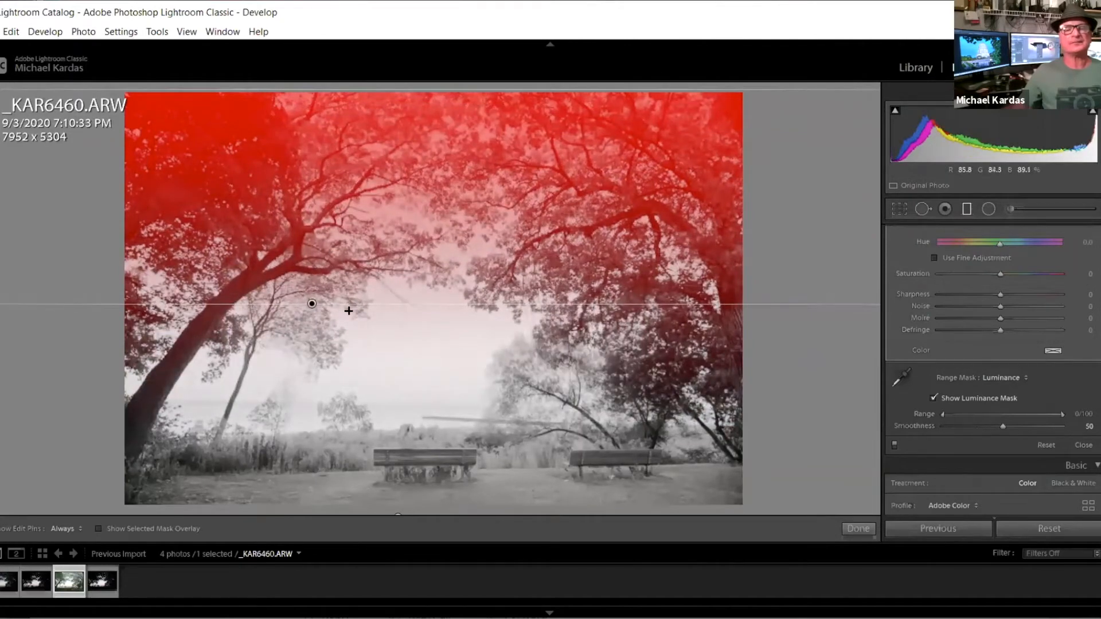
{"action": "left_click_drag", "start_coordinate": [360, 303], "coordinate": [346, 504]}
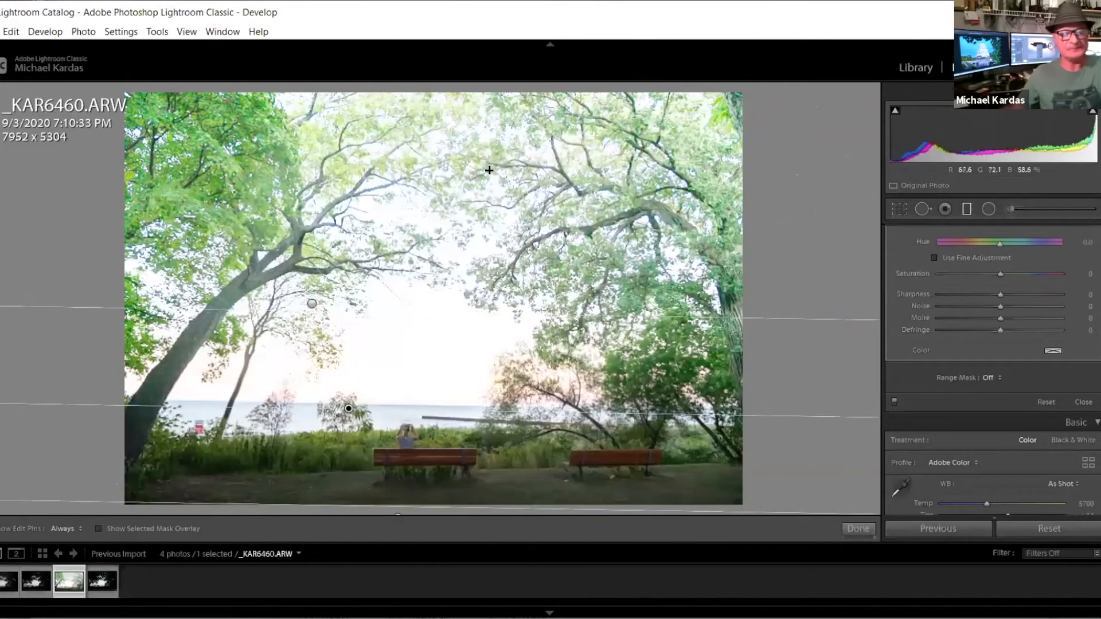
{"action": "key", "text": "ctrl+z"}
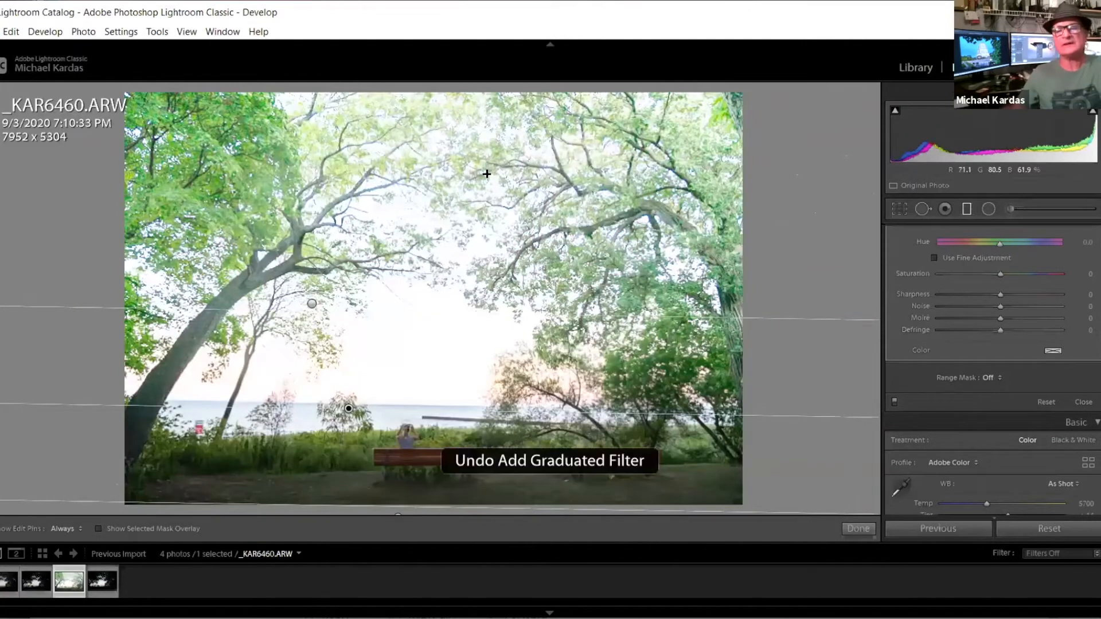
{"action": "key", "text": "ctrl+z"}
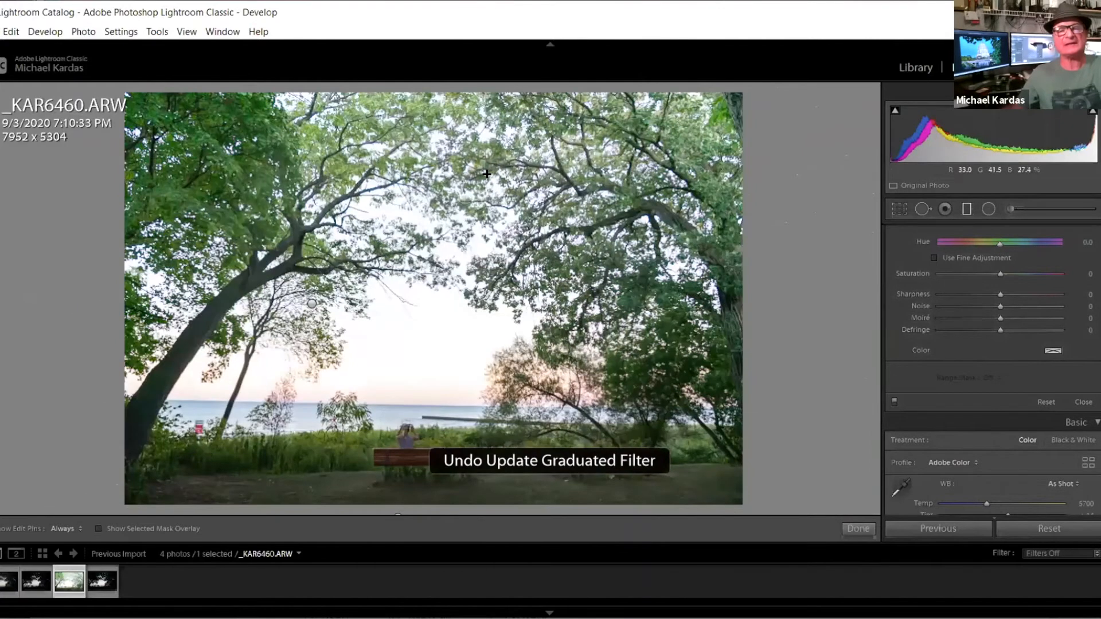
{"action": "key", "text": "ctrl+z"}
{"action": "key", "text": "ctrl+z"}
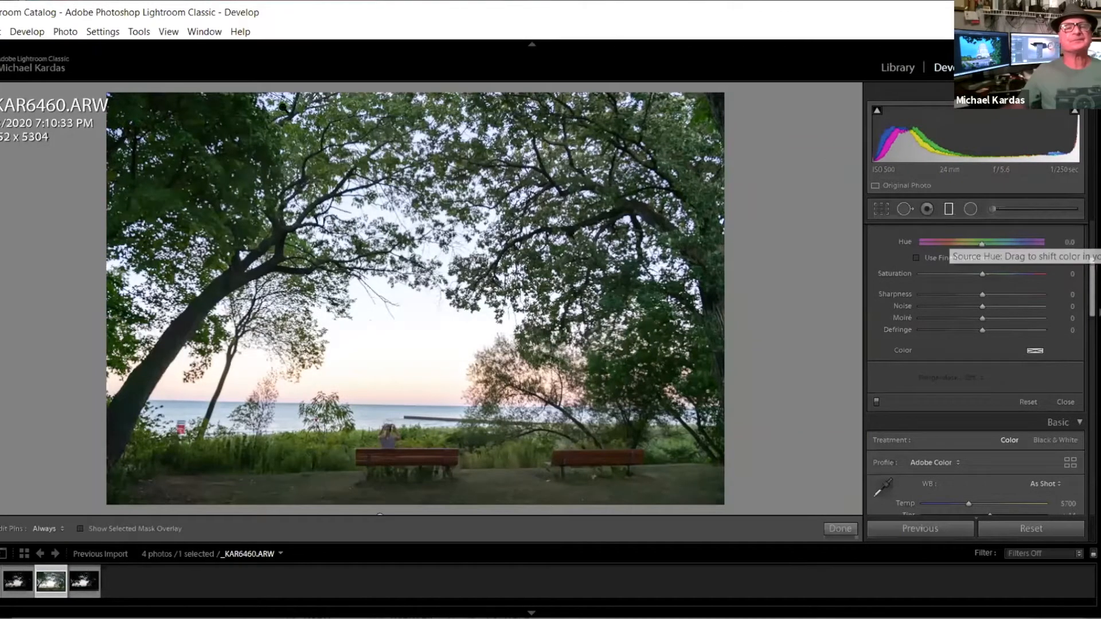
- Restart the Graduated Filter, draw a new level one from the photo's top edge to its bottom edge, and set its Range Mask to Luminance
{"action": "left_click", "coordinate": [948, 209]}
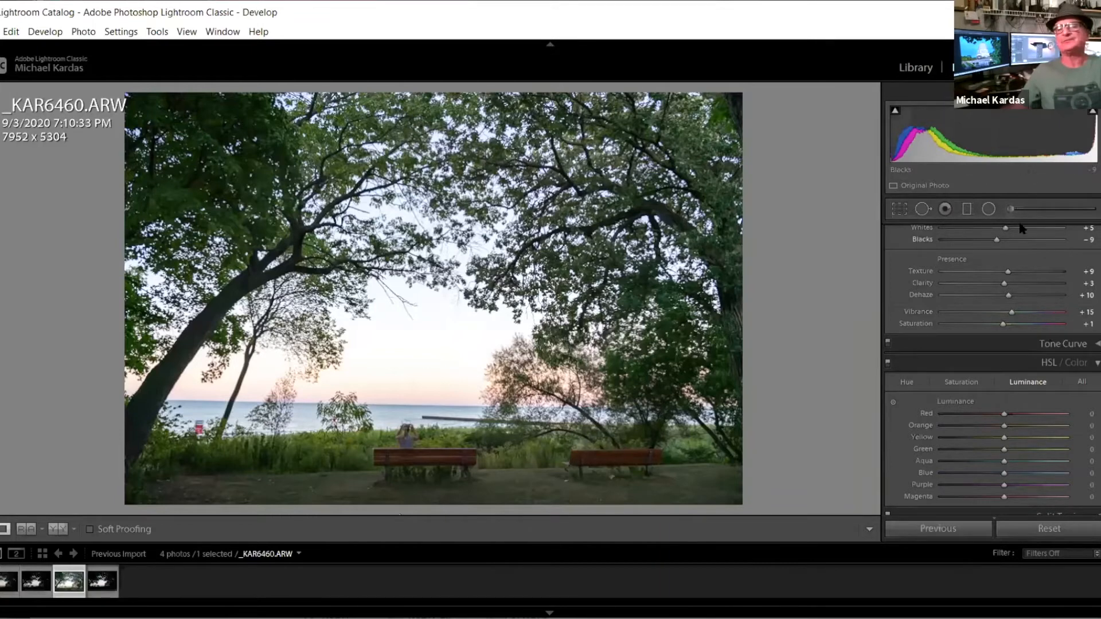
{"action": "left_click", "coordinate": [967, 209]}
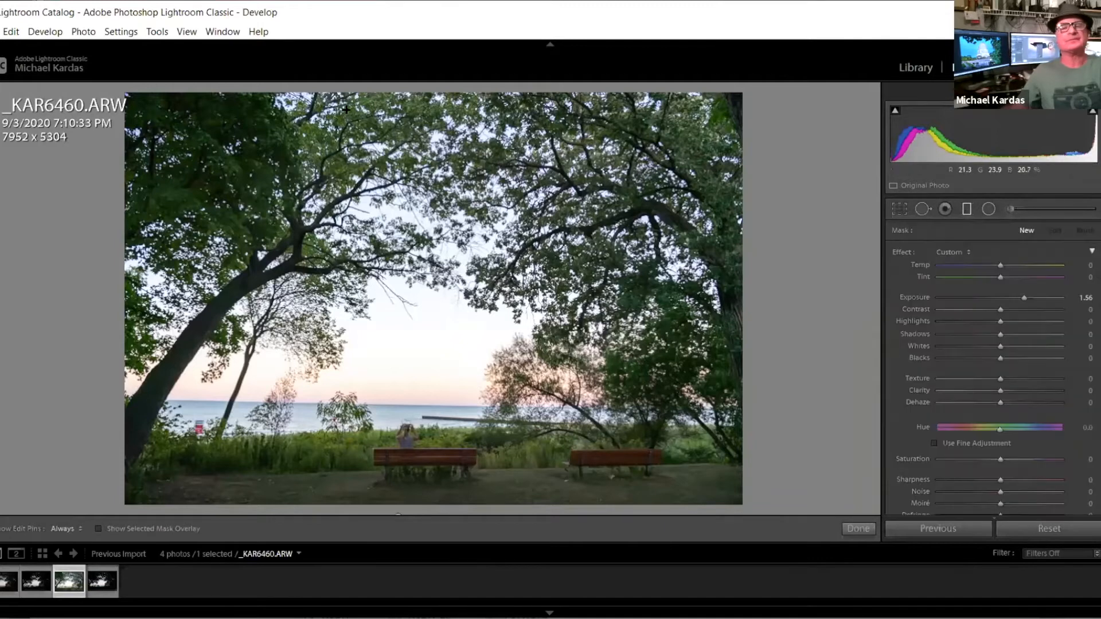
{"action": "left_click_drag", "start_coordinate": [346, 92], "coordinate": [431, 501]}
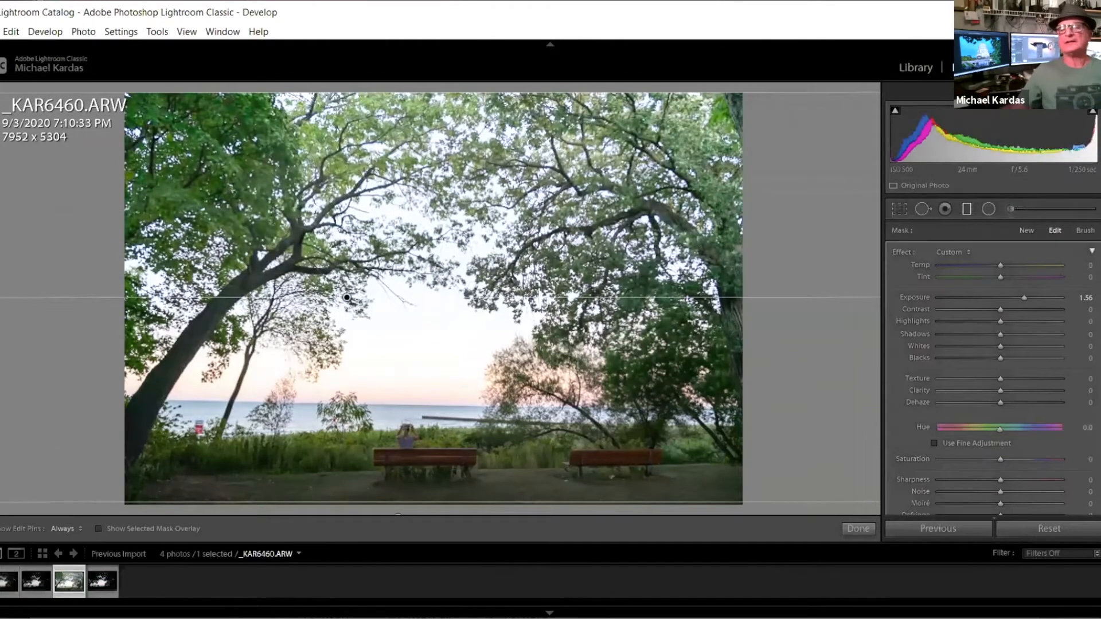
{"action": "scroll", "coordinate": [993, 372], "scroll_direction": "down", "scroll_amount": 3}
{"action": "scroll", "coordinate": [1038, 303], "scroll_direction": "down", "scroll_amount": 3}
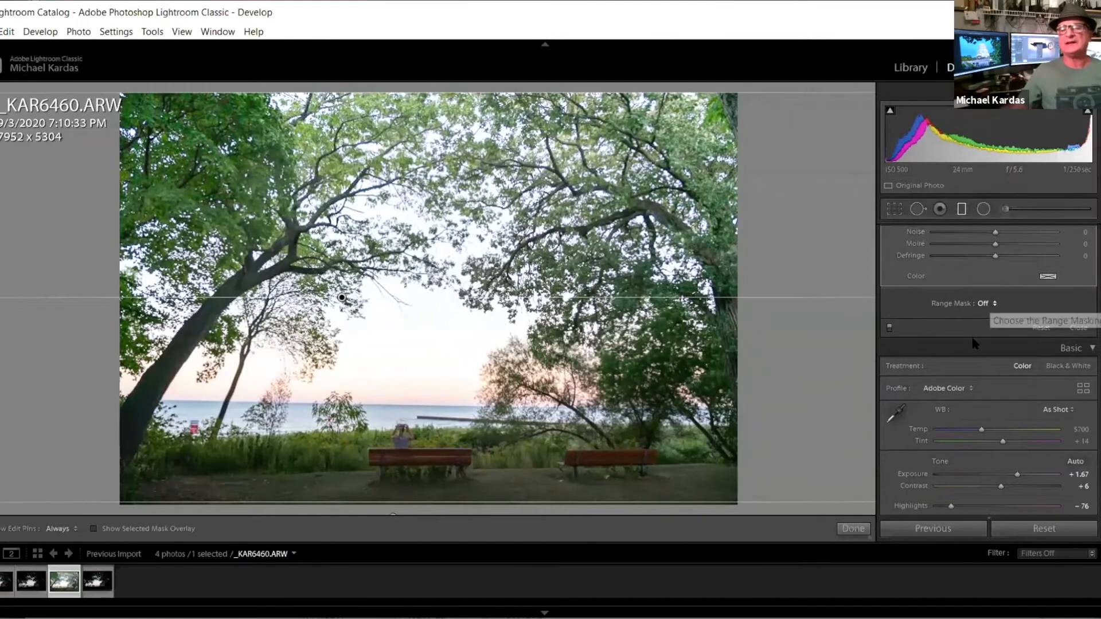
{"action": "left_click", "coordinate": [983, 303]}
{"action": "left_click", "coordinate": [969, 349]}
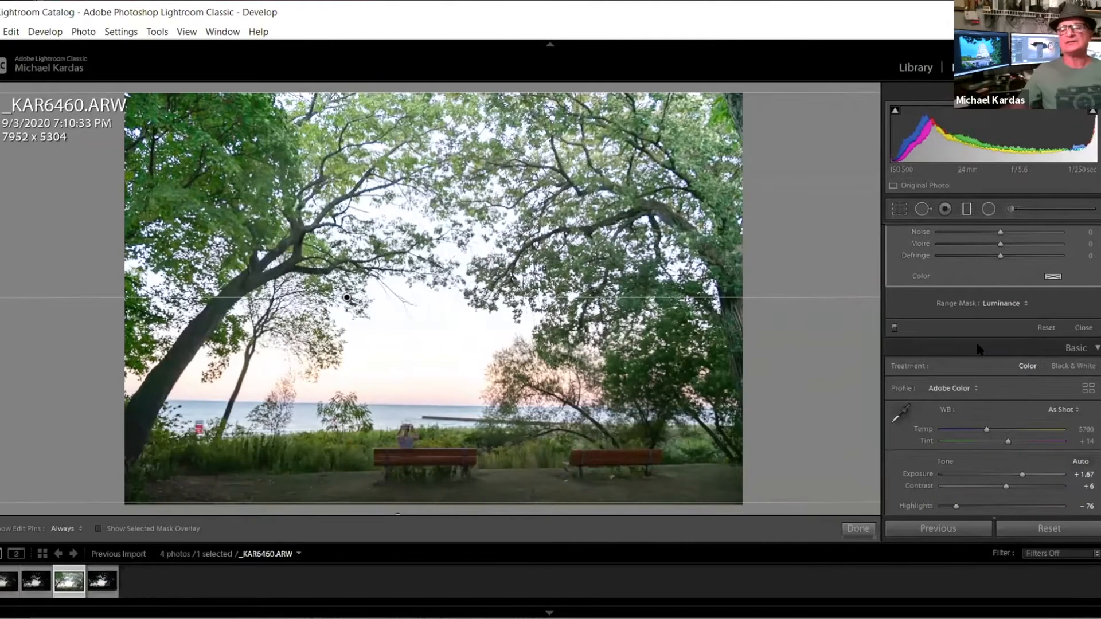
- Show the filter's luminance mask and try a second, slightly tilted Graduated Filter from the photo's top edge to its bottom edge
{"action": "left_click", "coordinate": [928, 324]}
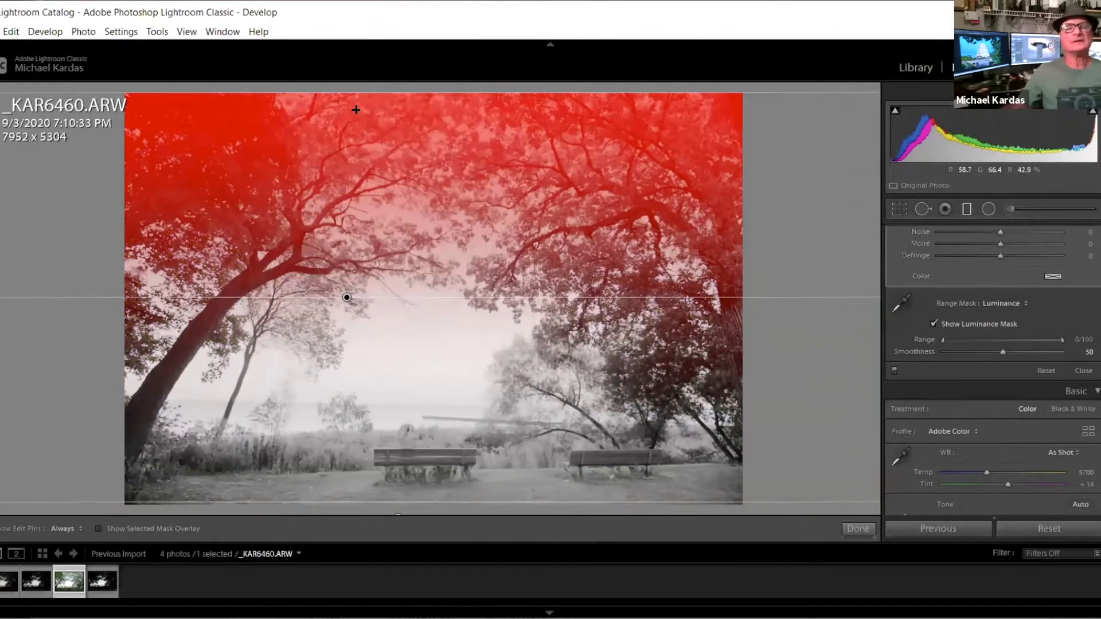
{"action": "left_click_drag", "start_coordinate": [363, 113], "coordinate": [381, 514]}
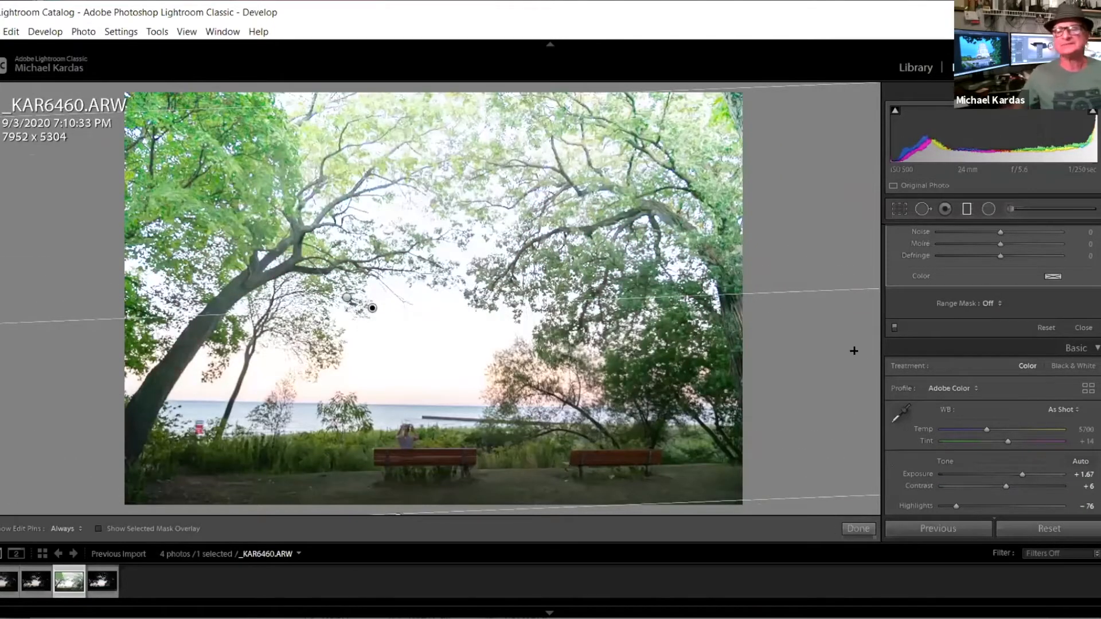
- Reset all the photo's develop settings and draw a new, nearly level Graduated Filter down the photo, centred on the horizon
{"action": "left_click", "coordinate": [1031, 526]}
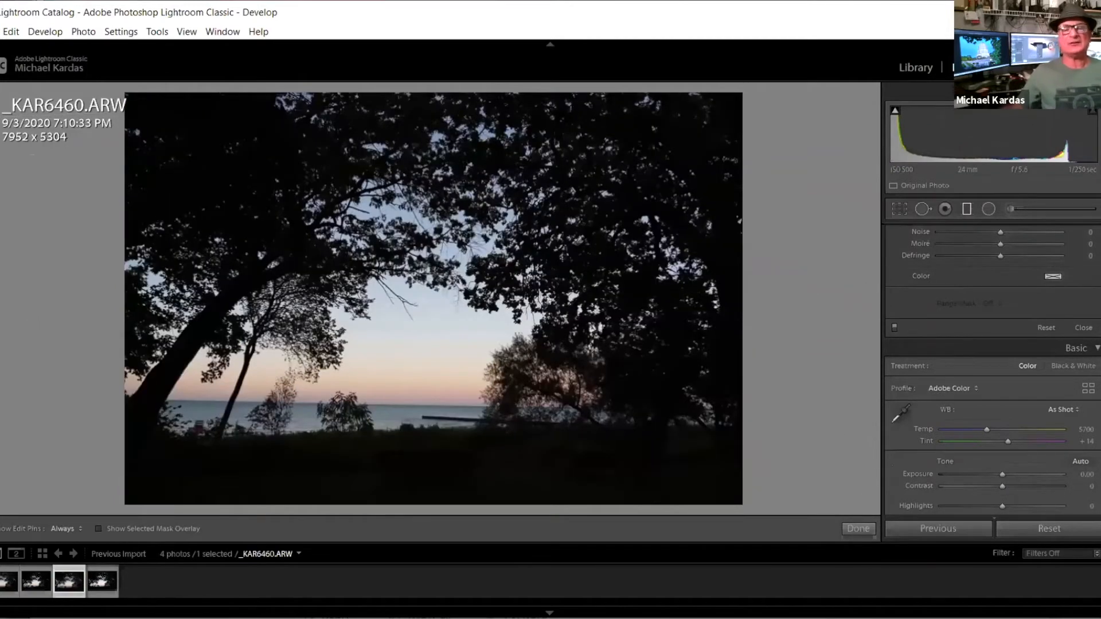
{"action": "scroll", "coordinate": [992, 370], "scroll_direction": "up", "scroll_amount": 8}
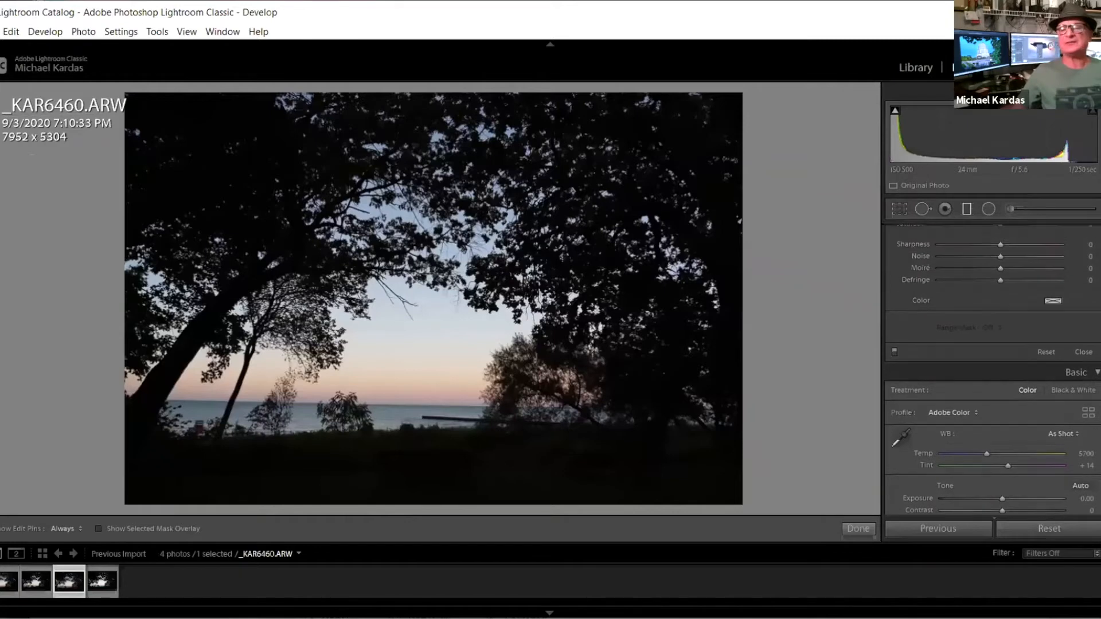
{"action": "left_click", "coordinate": [967, 209]}
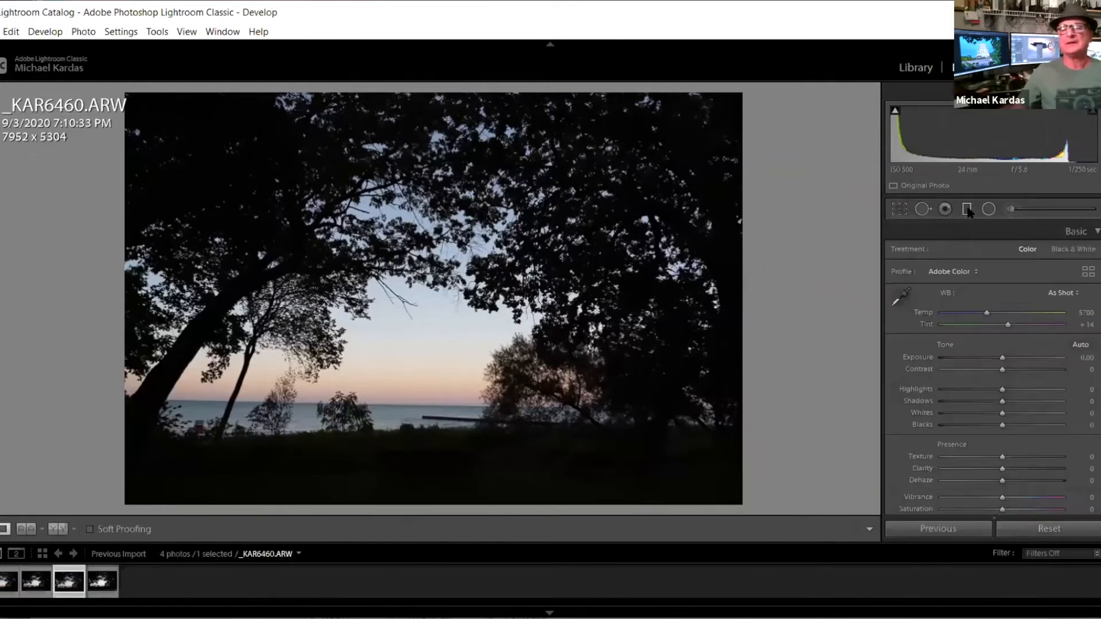
{"action": "left_click", "coordinate": [967, 210]}
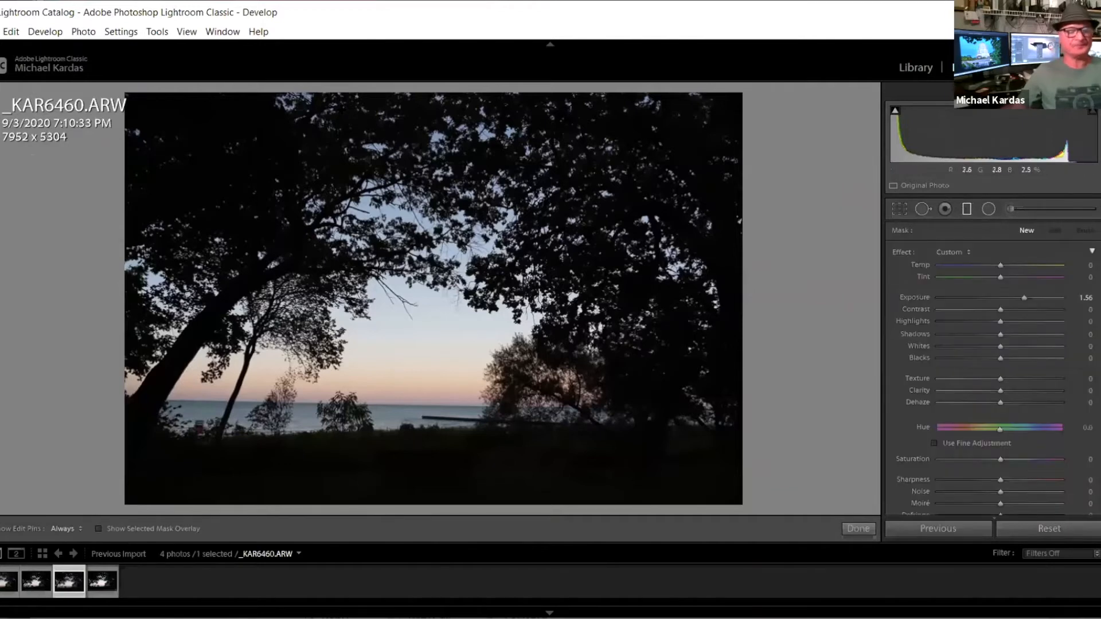
{"action": "left_click_drag", "start_coordinate": [344, 92], "coordinate": [379, 507]}
{"action": "left_click_drag", "start_coordinate": [340, 299], "coordinate": [380, 425]}
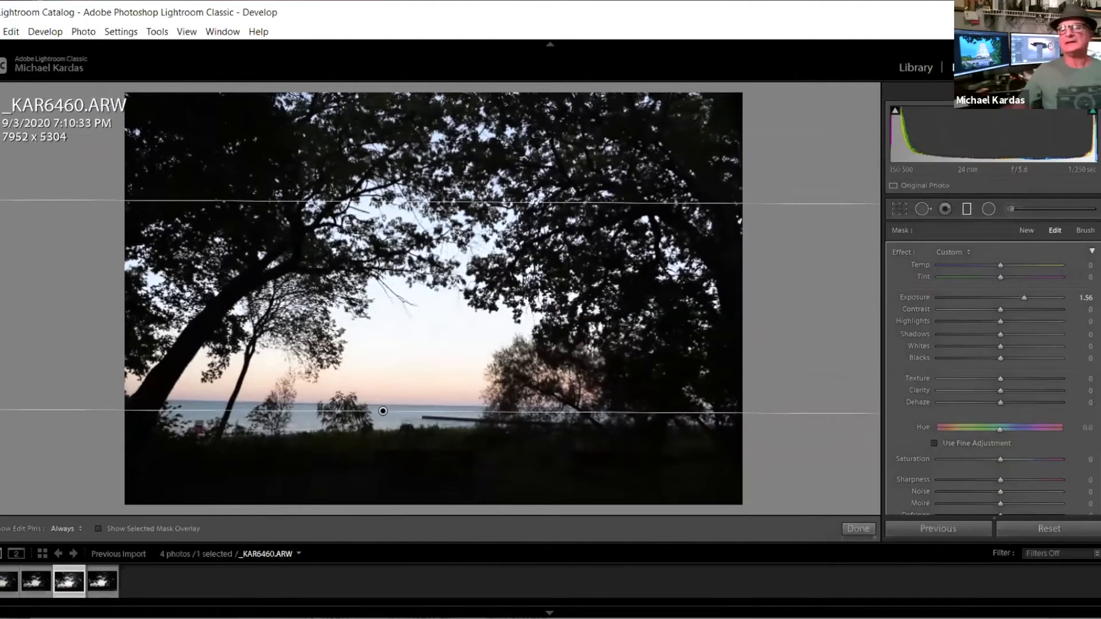
- Set the filter's Range Mask to Luminance with its mask shown, and move the filter's centre down to the photo's bottom edge
{"action": "scroll", "coordinate": [1028, 315], "scroll_direction": "down", "scroll_amount": 5}
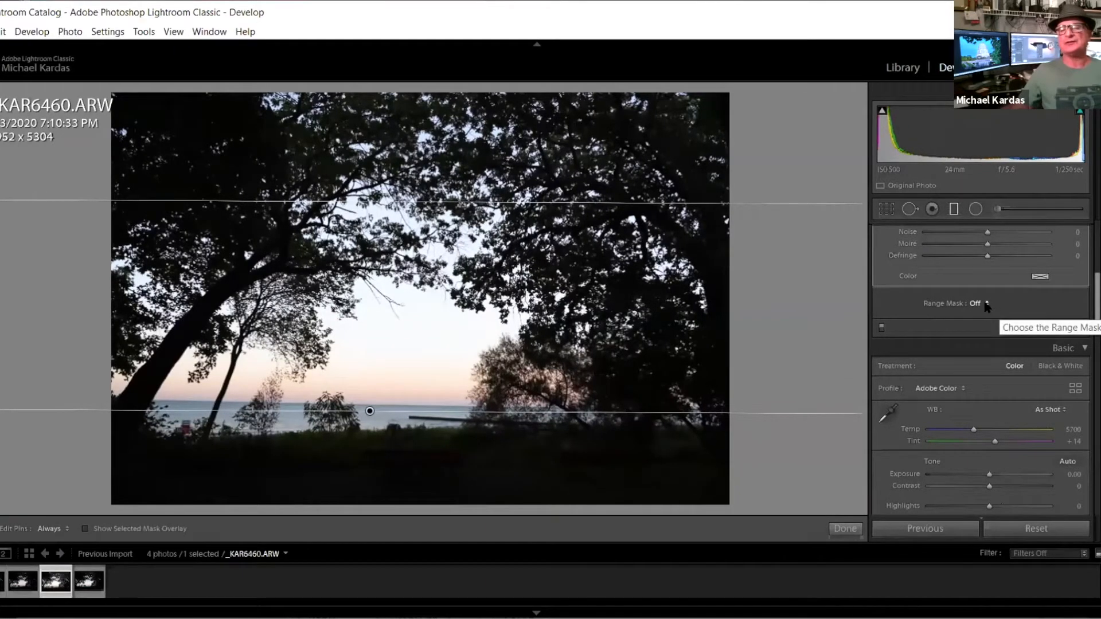
{"action": "left_click", "coordinate": [985, 305]}
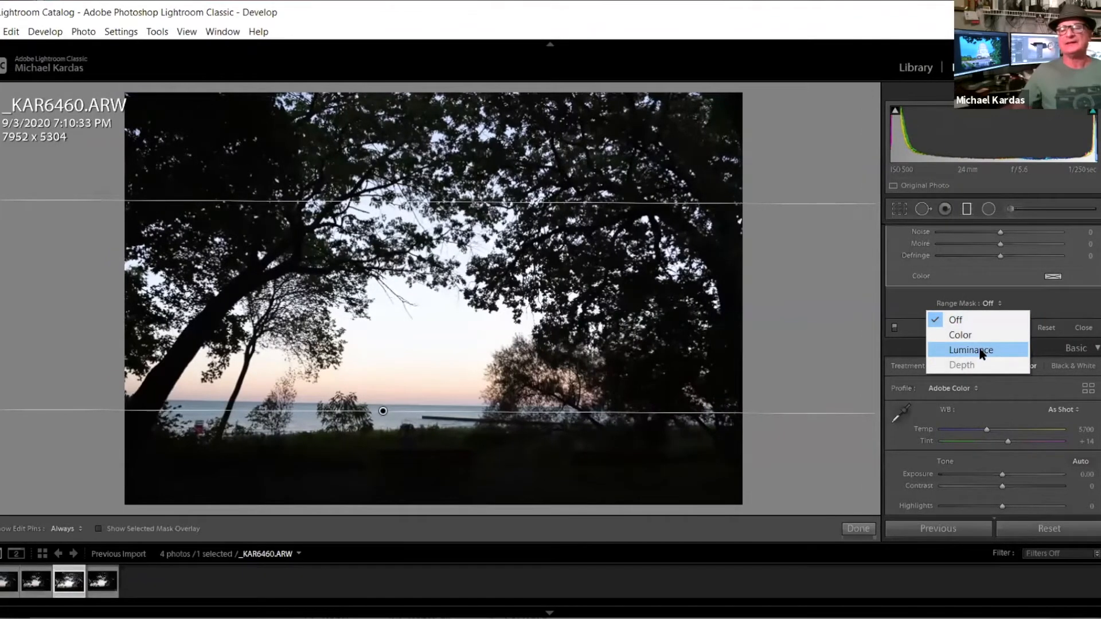
{"action": "left_click", "coordinate": [982, 351]}
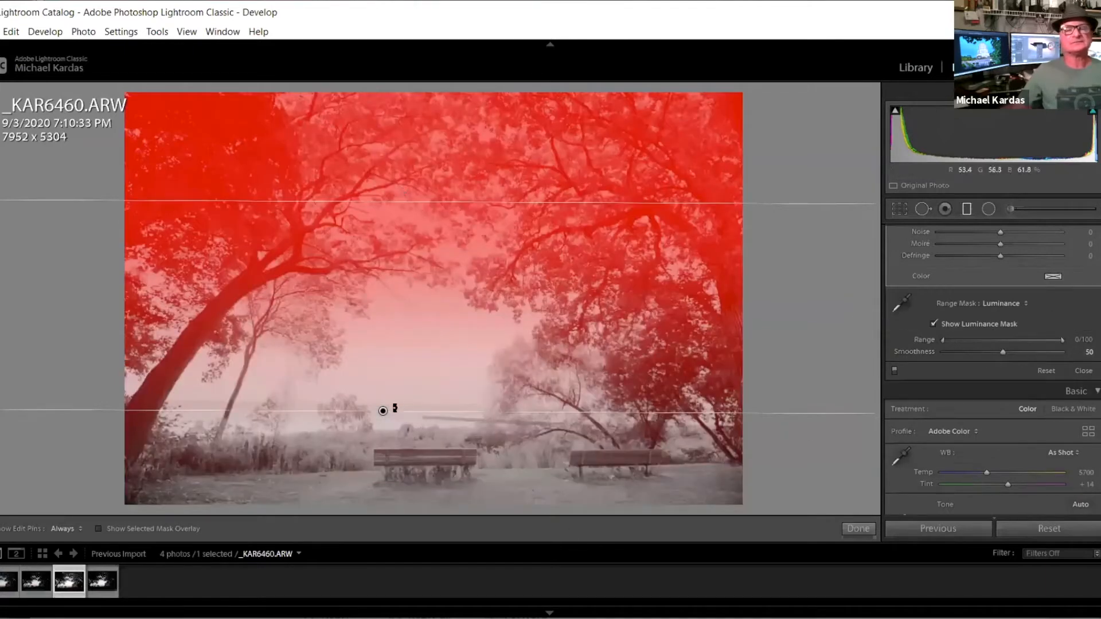
{"action": "left_click_drag", "start_coordinate": [379, 411], "coordinate": [390, 513]}
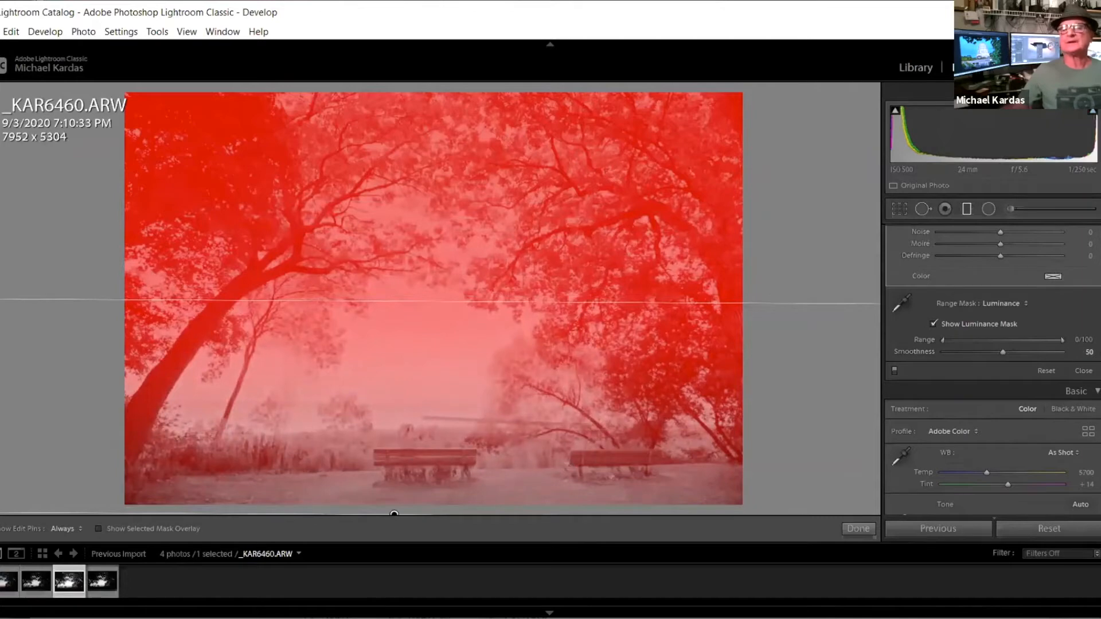
- Set the Graduated Filter's Exposure to 1.36 and its Shadows to 23
{"action": "scroll", "coordinate": [992, 367], "scroll_direction": "up", "scroll_amount": 5}
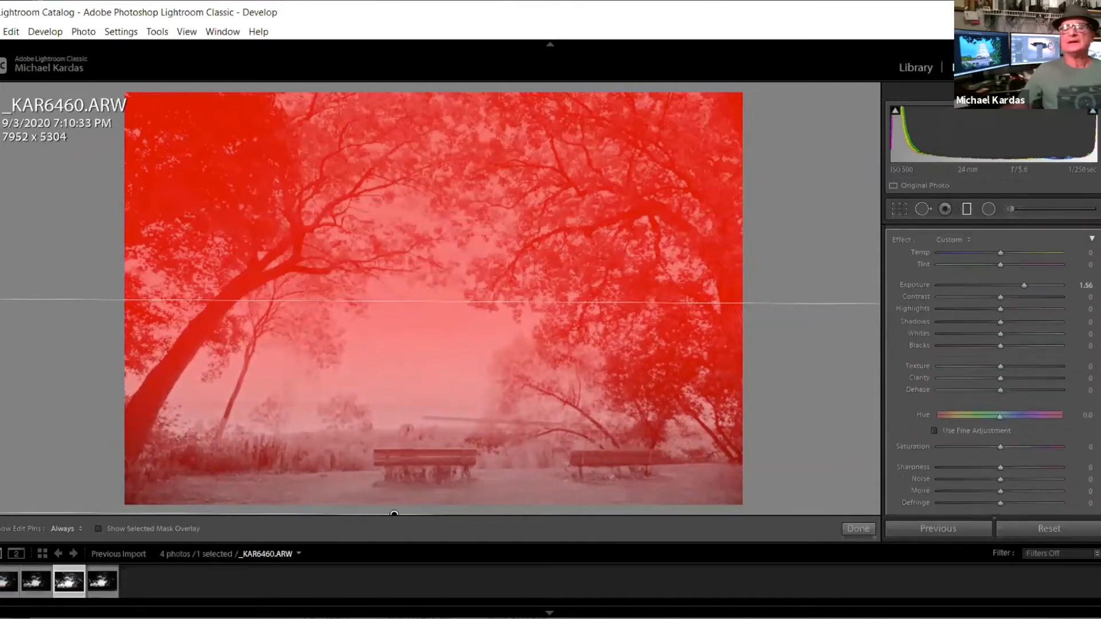
{"action": "left_click_drag", "start_coordinate": [1020, 290], "coordinate": [1017, 290]}
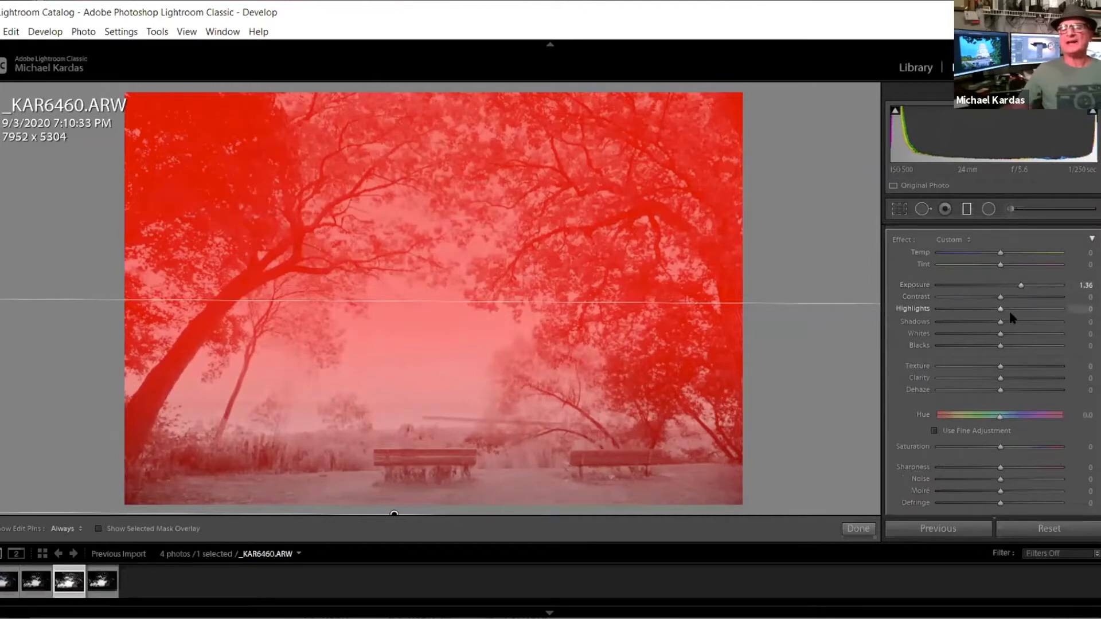
{"action": "left_click_drag", "start_coordinate": [1007, 323], "coordinate": [1014, 323]}
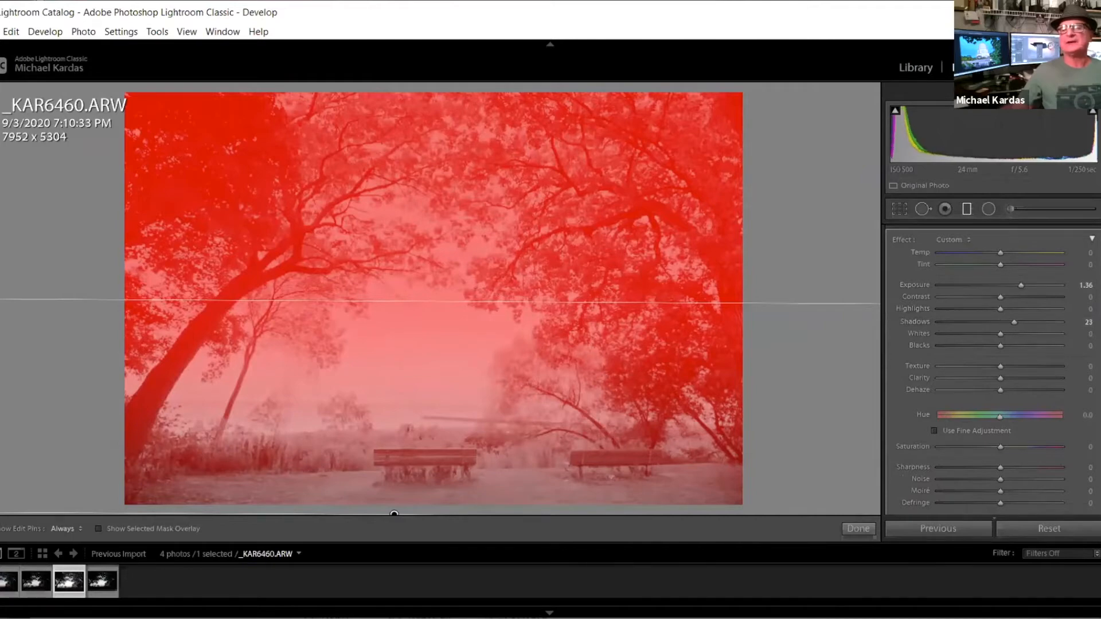
- Try different luminance ranges for the filter, settle on a Range of 44/95, and hide the luminance mask
{"action": "scroll", "coordinate": [1014, 322], "scroll_direction": "down", "scroll_amount": 5}
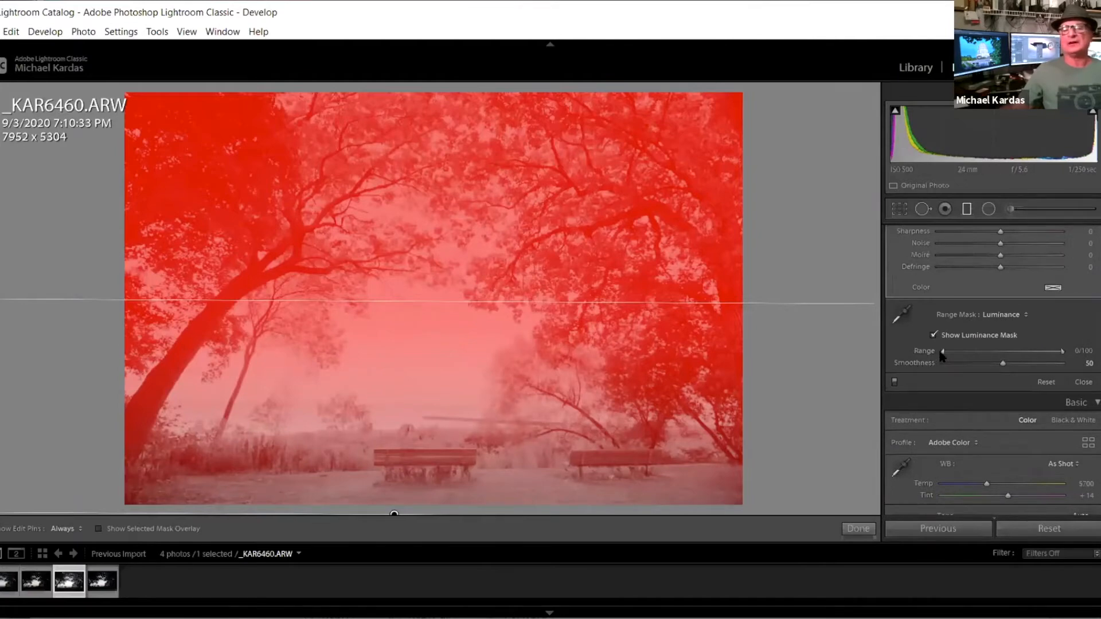
{"action": "left_click_drag", "start_coordinate": [944, 352], "coordinate": [997, 354]}
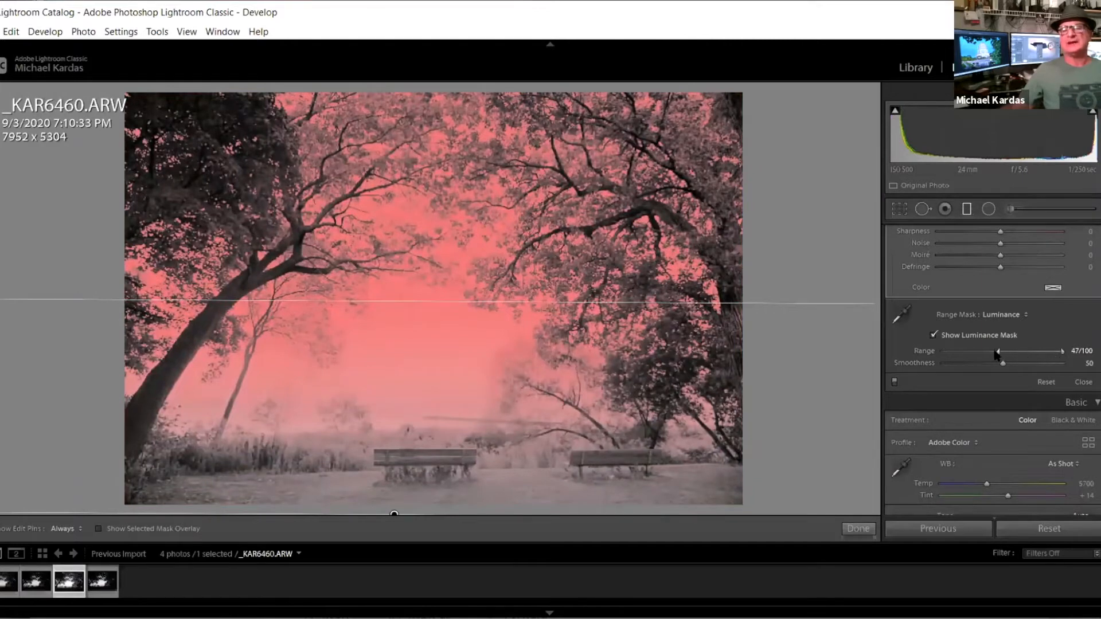
{"action": "left_click", "coordinate": [938, 352]}
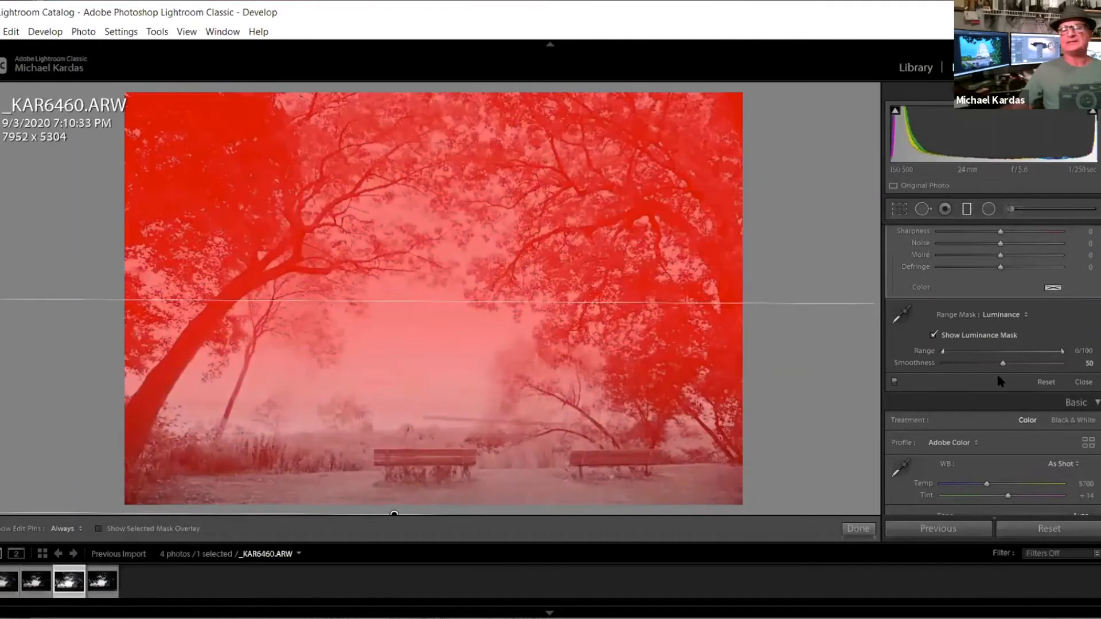
{"action": "mouse_move", "coordinate": [1062, 353]}
{"action": "left_mouse_down"}
{"action": "mouse_move", "coordinate": [959, 355]}
{"action": "mouse_move", "coordinate": [1058, 356]}
{"action": "left_mouse_up"}
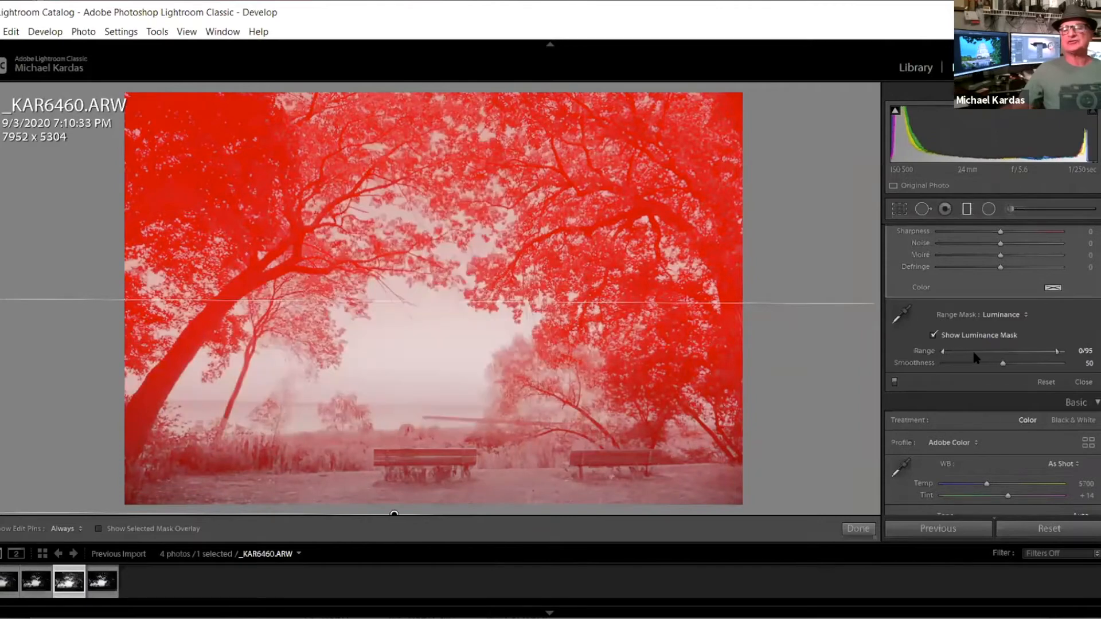
{"action": "mouse_move", "coordinate": [974, 352]}
{"action": "left_mouse_down"}
{"action": "mouse_move", "coordinate": [984, 350]}
{"action": "mouse_move", "coordinate": [953, 347]}
{"action": "left_mouse_up"}
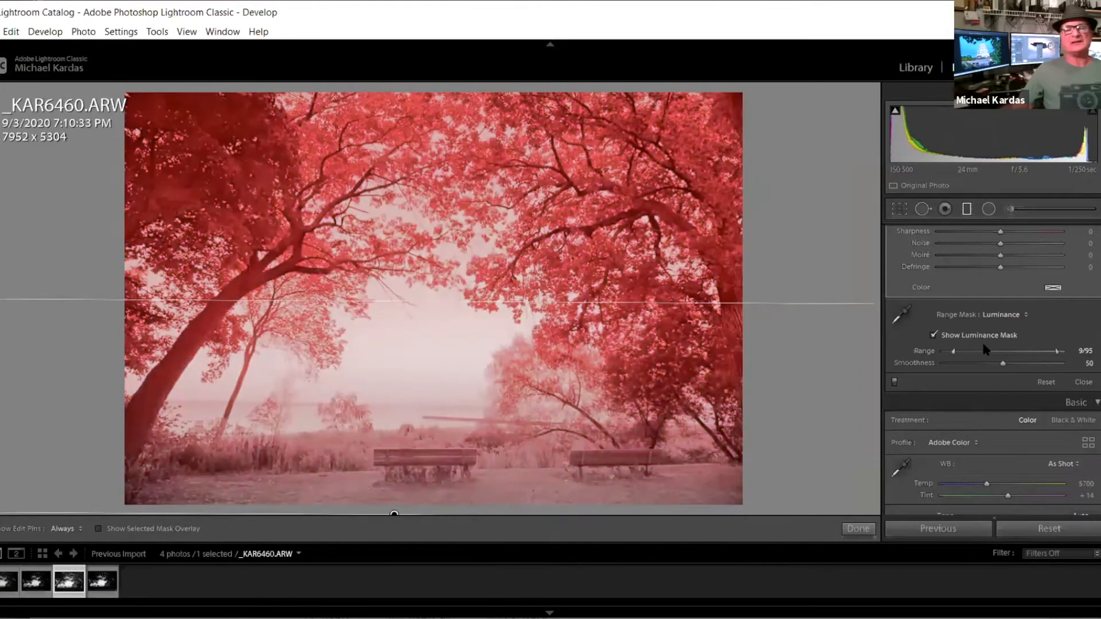
{"action": "left_click_drag", "start_coordinate": [984, 352], "coordinate": [992, 355]}
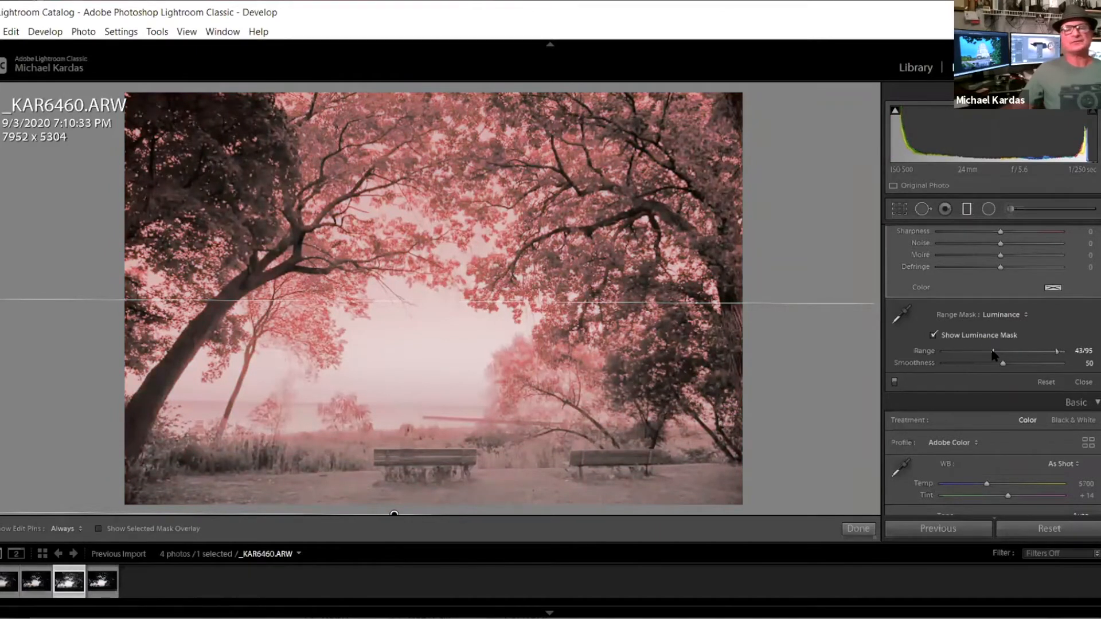
{"action": "left_click", "coordinate": [934, 336]}
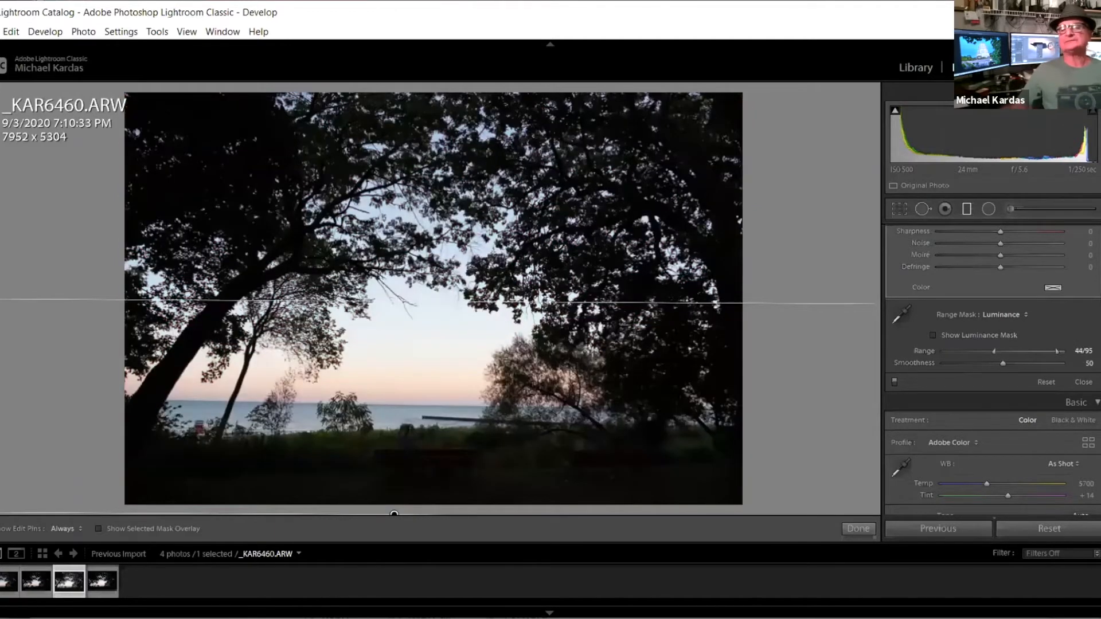
- Raise the Graduated Filter's Exposure to 2.46 and its Shadows to 57
{"action": "scroll", "coordinate": [997, 300], "scroll_direction": "up", "scroll_amount": 5}
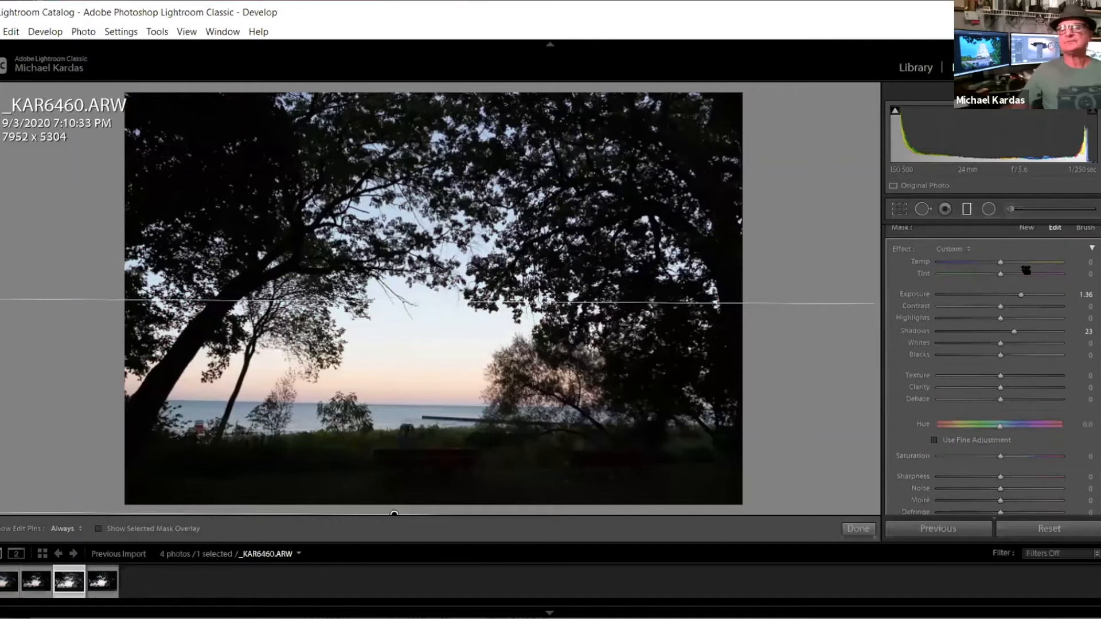
{"action": "left_click_drag", "start_coordinate": [996, 295], "coordinate": [1019, 297]}
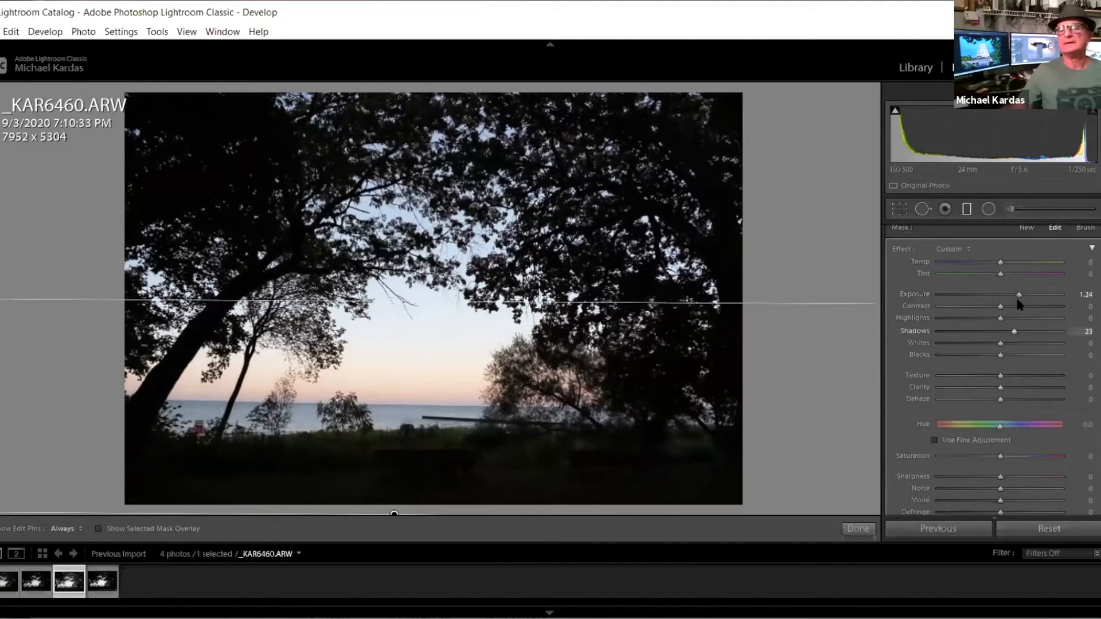
{"action": "left_click_drag", "start_coordinate": [1018, 296], "coordinate": [1026, 298]}
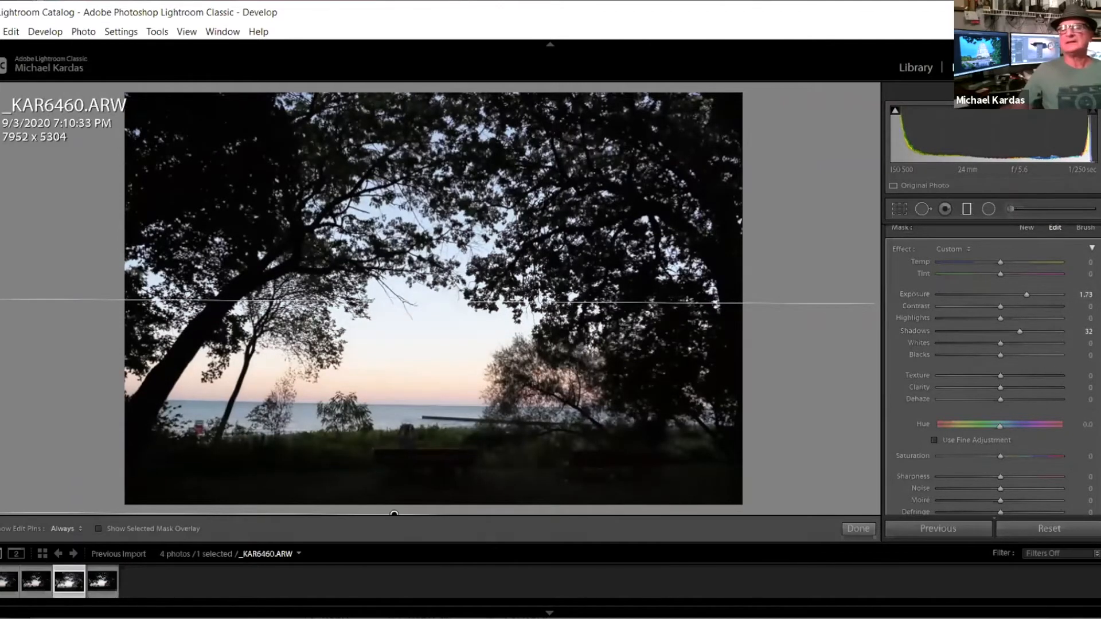
{"action": "scroll", "coordinate": [992, 373], "scroll_direction": "down", "scroll_amount": 5}
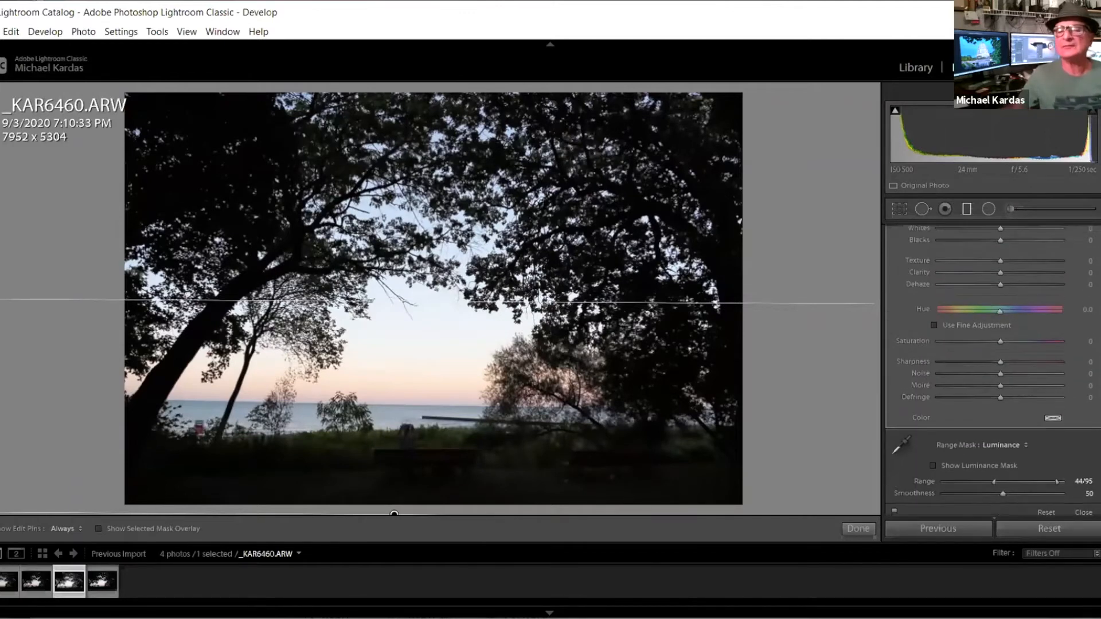
{"action": "scroll", "coordinate": [990, 289], "scroll_direction": "up", "scroll_amount": 3}
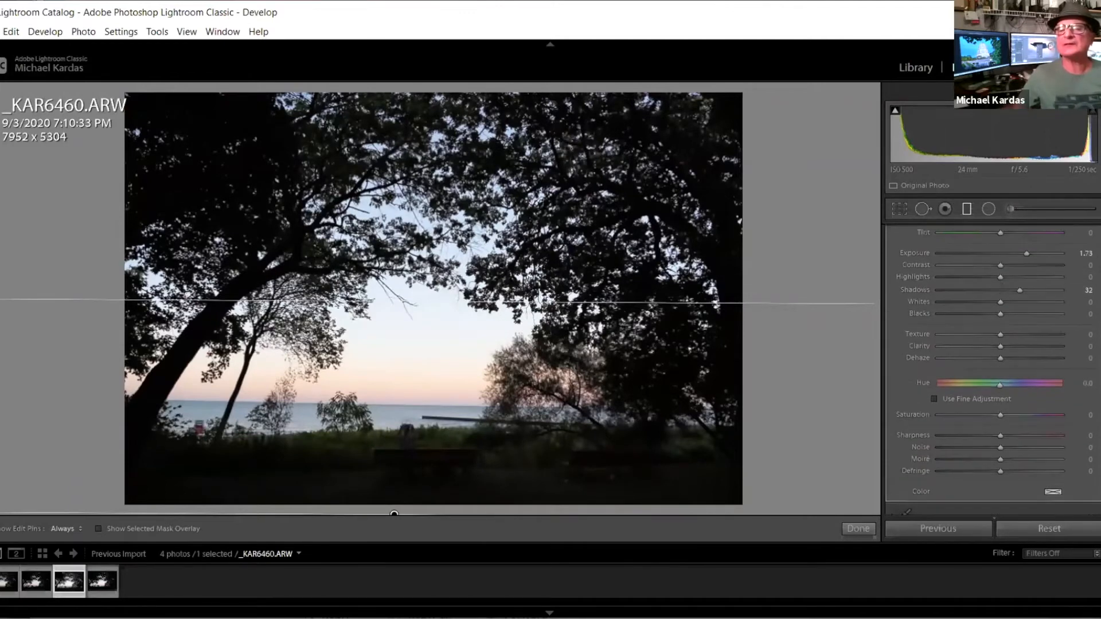
{"action": "scroll", "coordinate": [1053, 296], "scroll_direction": "up", "scroll_amount": 2}
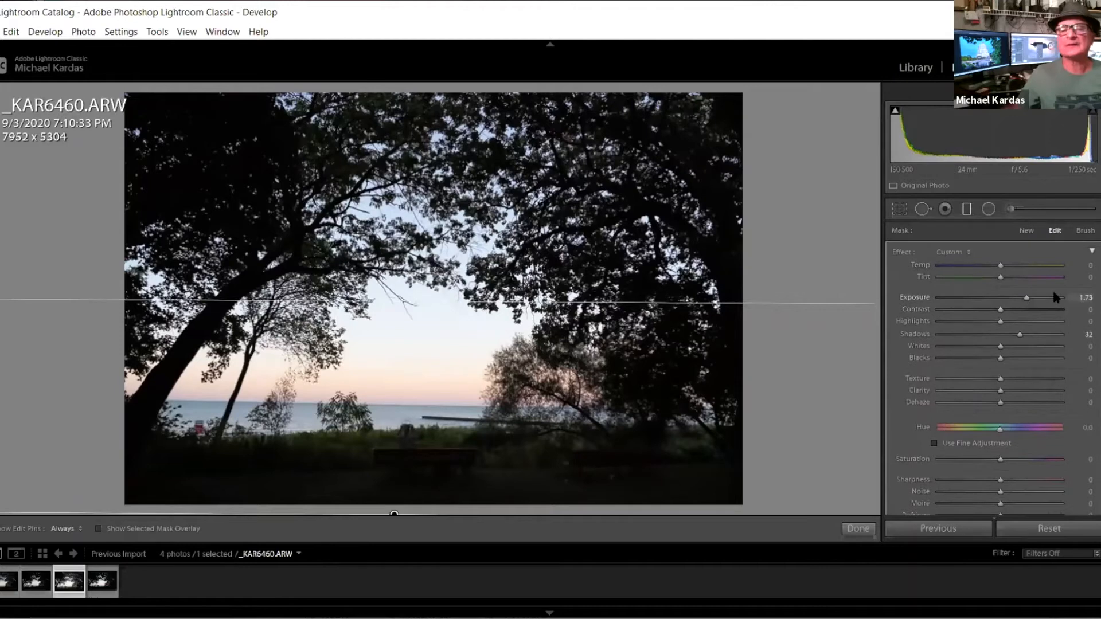
{"action": "left_click", "coordinate": [1045, 297]}
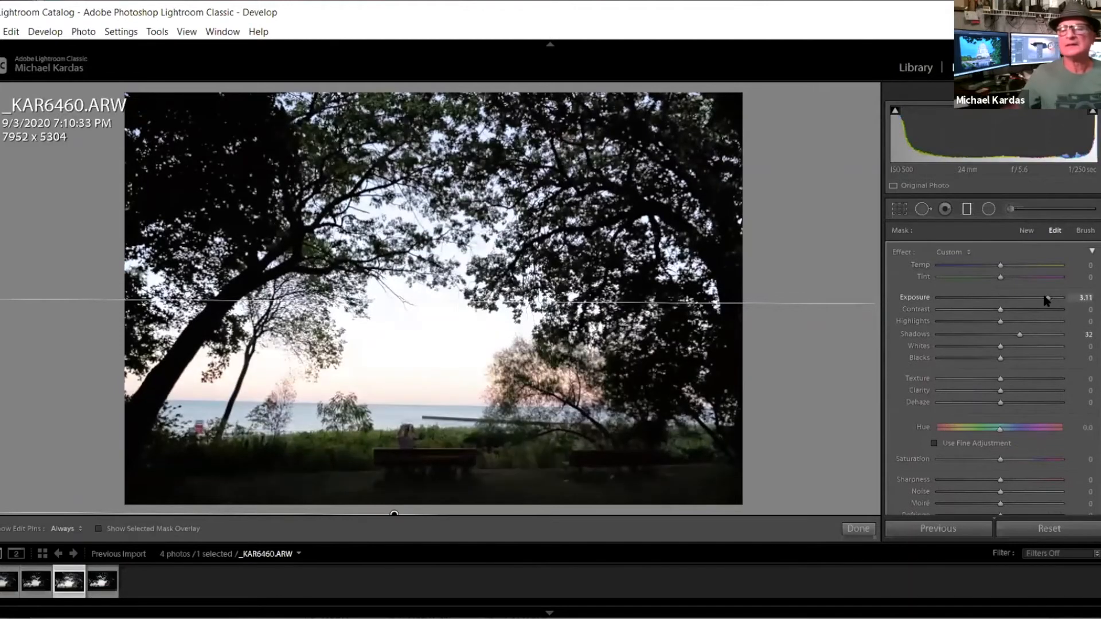
{"action": "left_click", "coordinate": [1038, 298]}
{"action": "left_click", "coordinate": [1030, 334]}
{"action": "left_click", "coordinate": [1035, 334]}
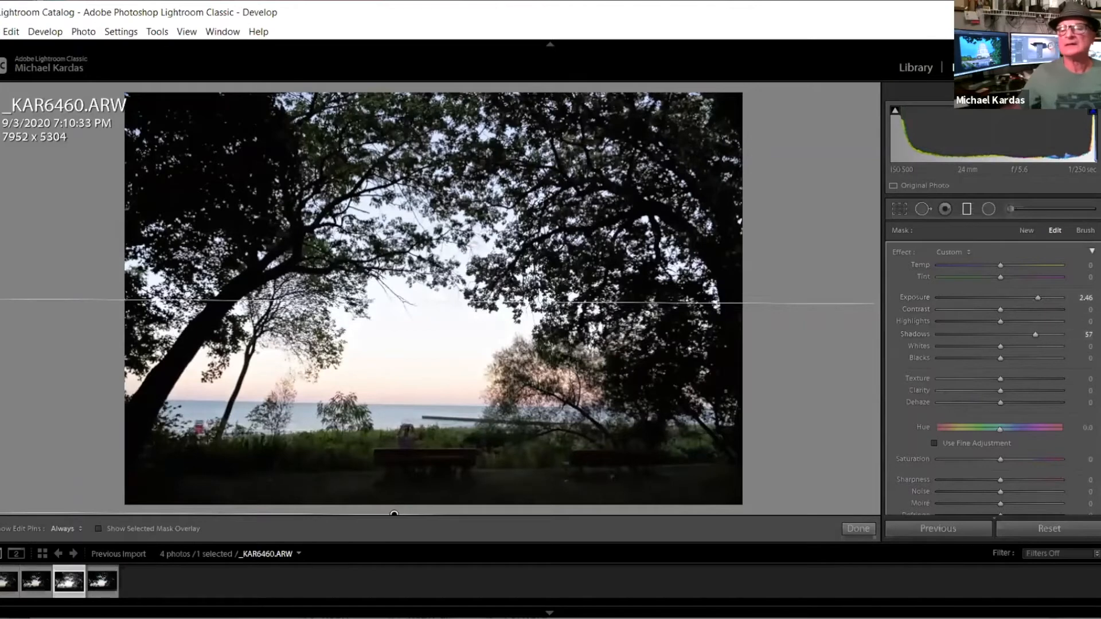
- Set the photo's Red hue in the HSL adjustments to +18
{"action": "scroll", "coordinate": [994, 326], "scroll_direction": "down", "scroll_amount": 3}
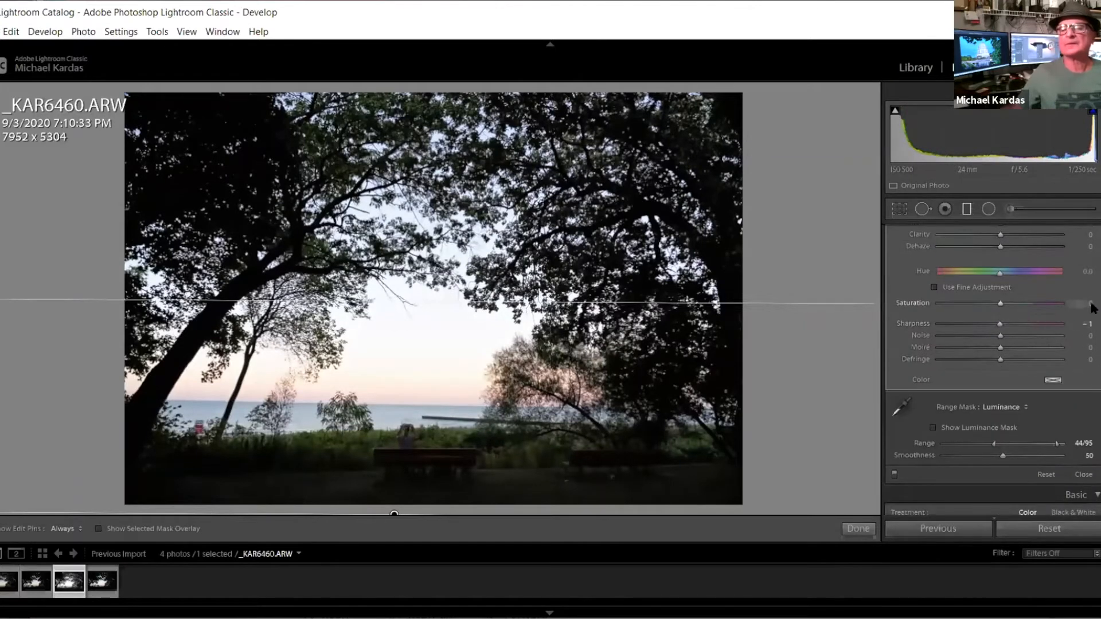
{"action": "scroll", "coordinate": [1092, 344], "scroll_direction": "down", "scroll_amount": 5}
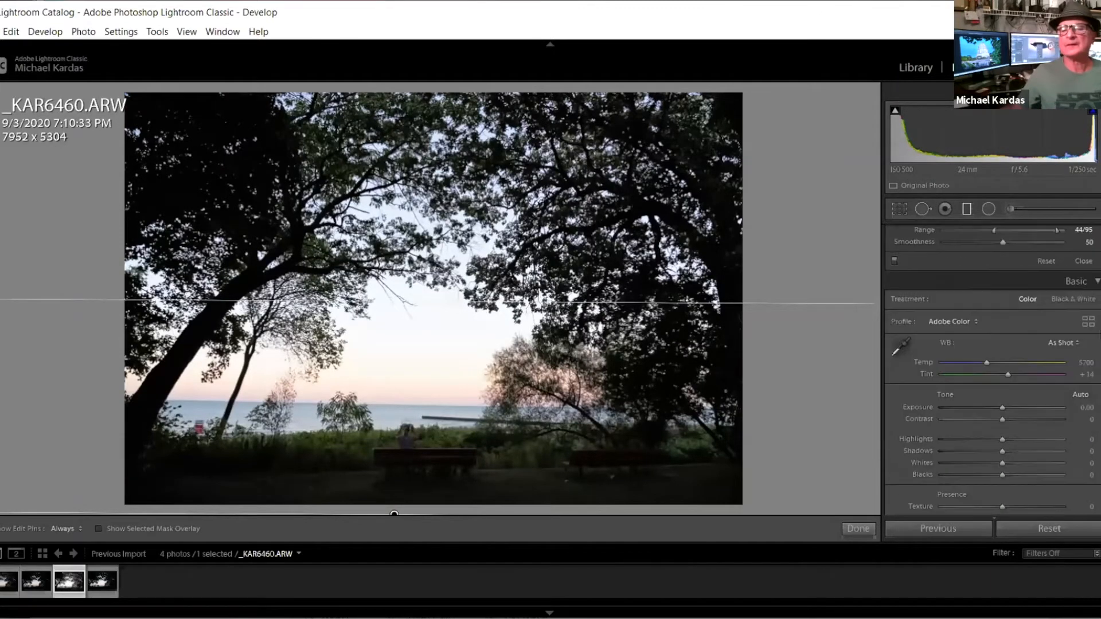
{"action": "scroll", "coordinate": [1092, 351], "scroll_direction": "down", "scroll_amount": 4}
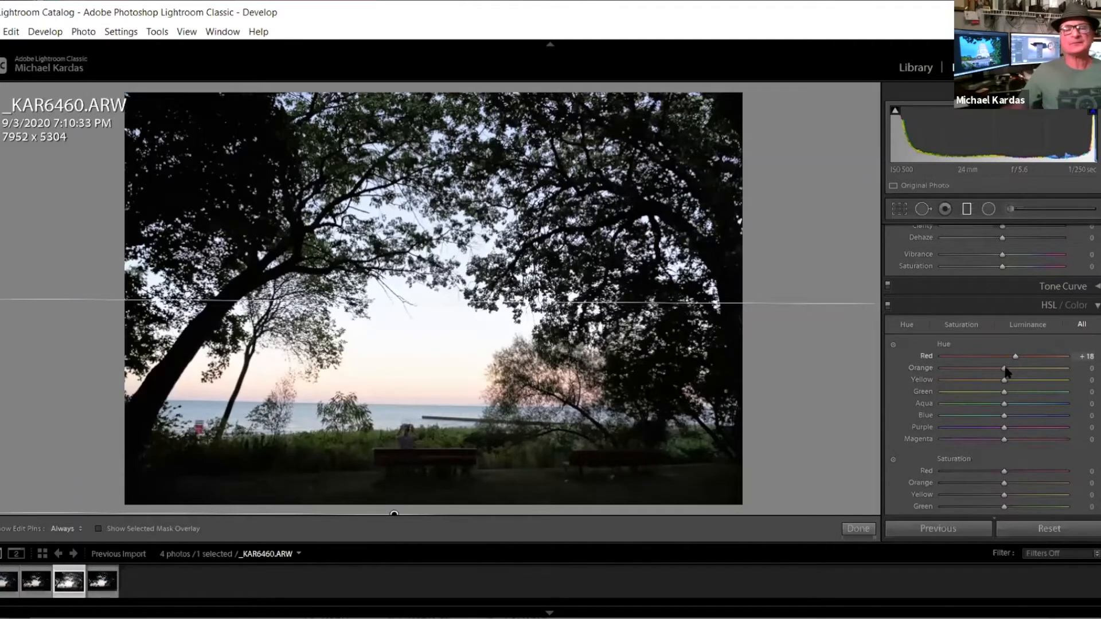
- Try a Red hue of +76, and undo both the stray diagonal Graduated Filter and that hue change
{"action": "left_click_drag", "start_coordinate": [1060, 370], "coordinate": [1080, 329]}
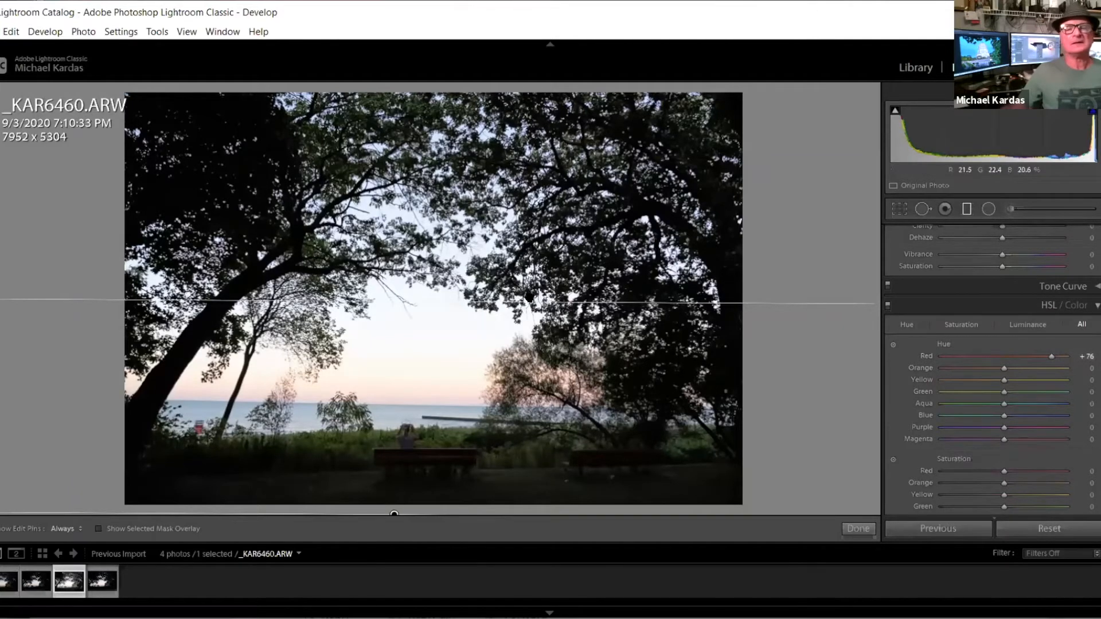
{"action": "scroll", "coordinate": [514, 308], "scroll_direction": "down", "scroll_amount": 1}
{"action": "key", "text": "ctrl+z"}
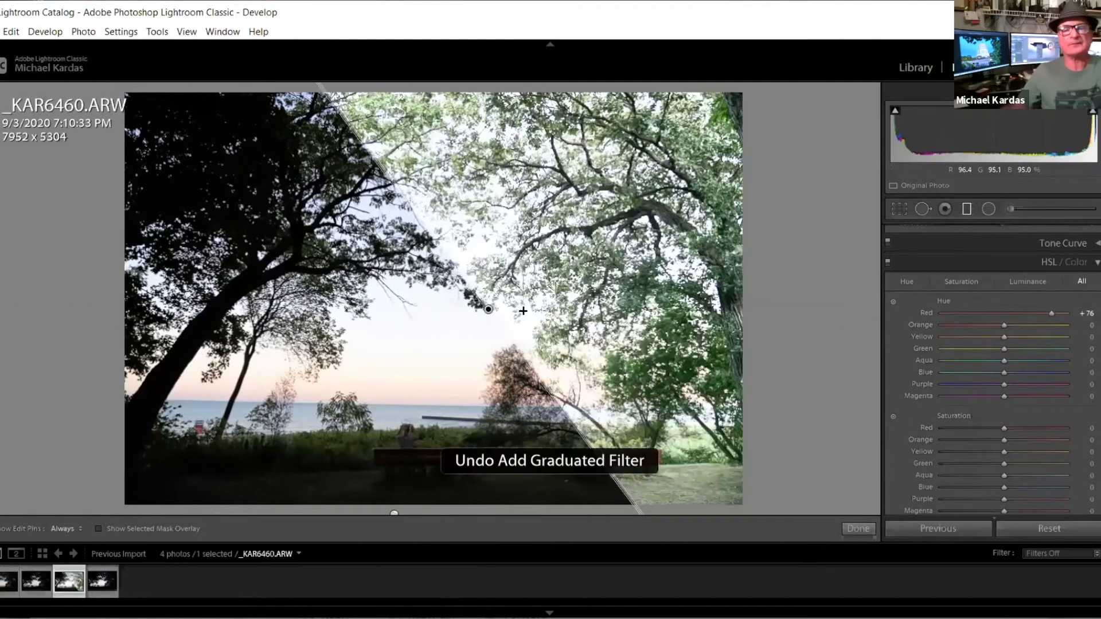
{"action": "key", "text": "ctrl+z"}
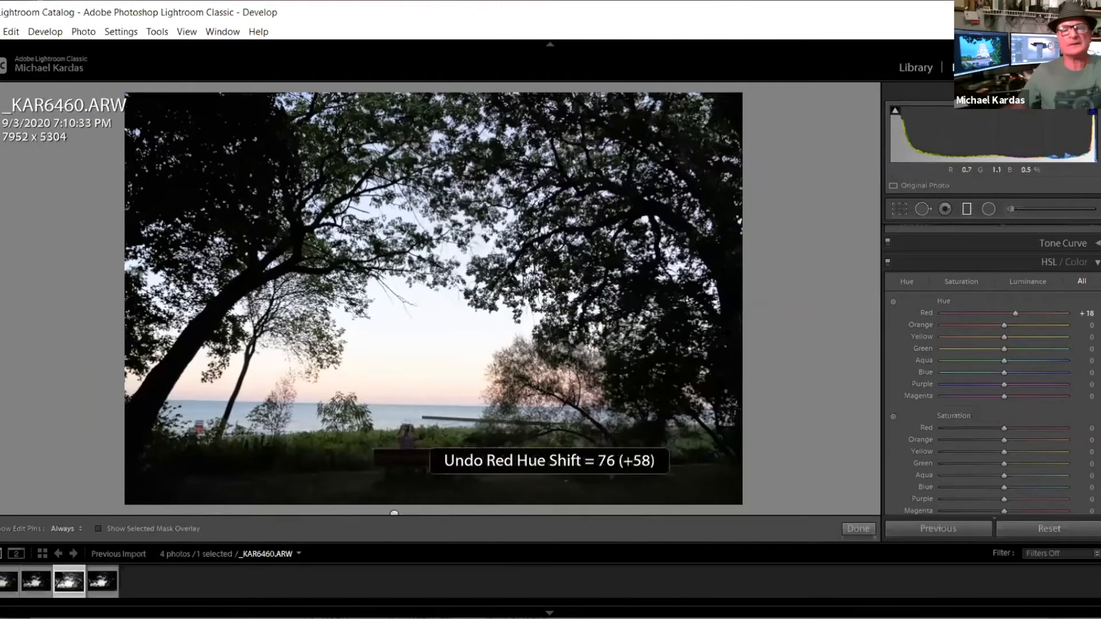
- Undo the remaining Red hue change and reset all develop settings of the photo
{"action": "key", "text": "ctrl+z"}
{"action": "key", "text": "ctrl+z"}
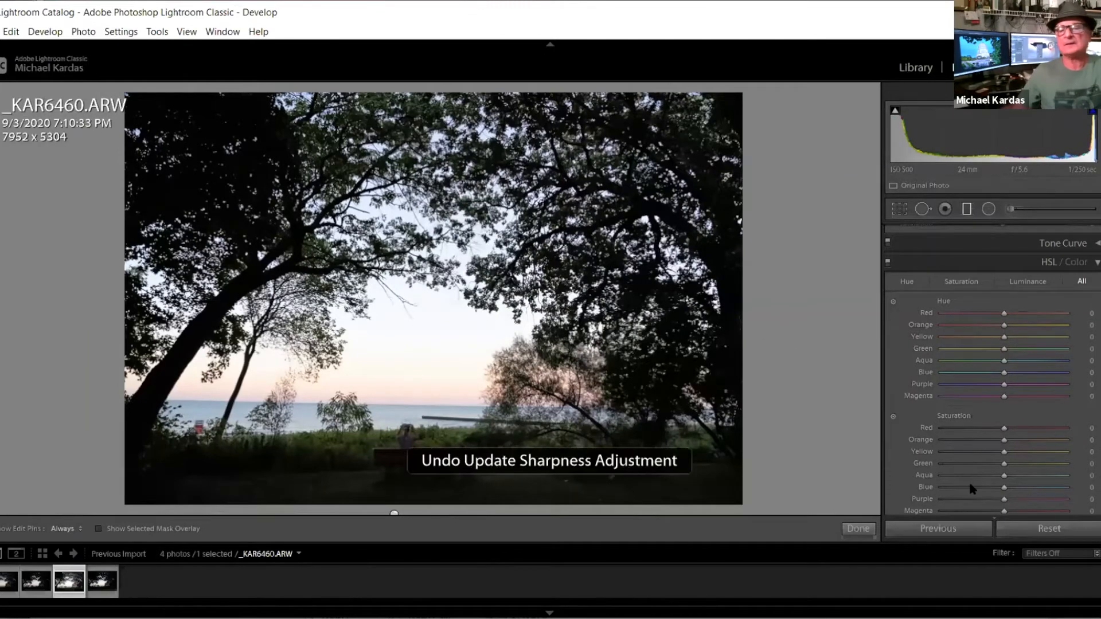
{"action": "left_click", "coordinate": [1047, 528]}
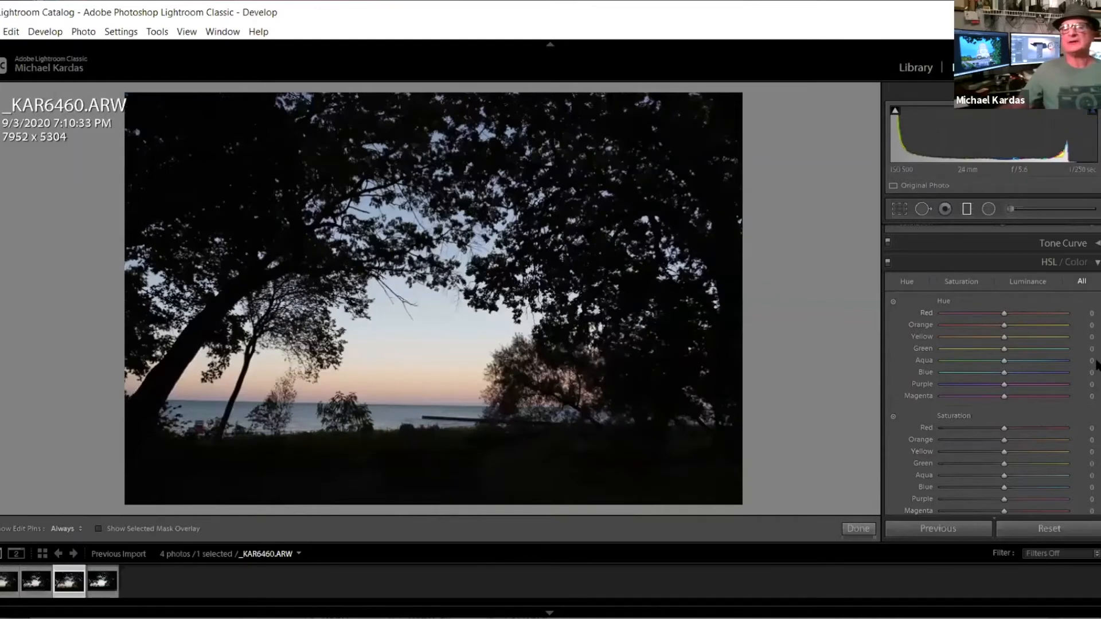
- Apply Auto tone to the photo, and set Shadows to +67 and Highlights to -86
{"action": "left_click", "coordinate": [1011, 209]}
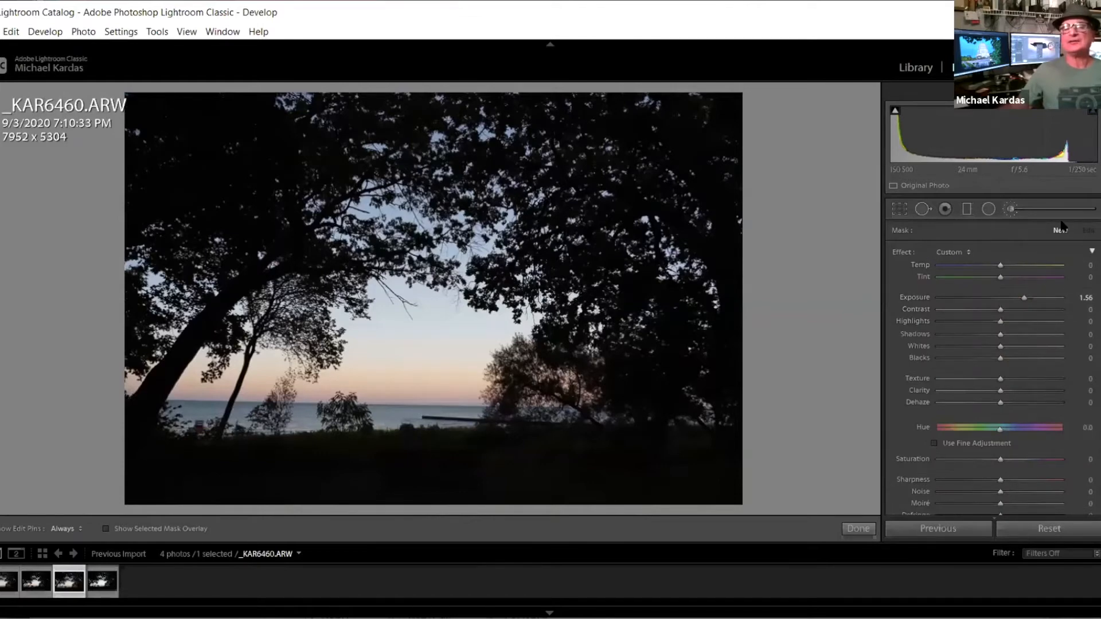
{"action": "left_click", "coordinate": [1014, 210]}
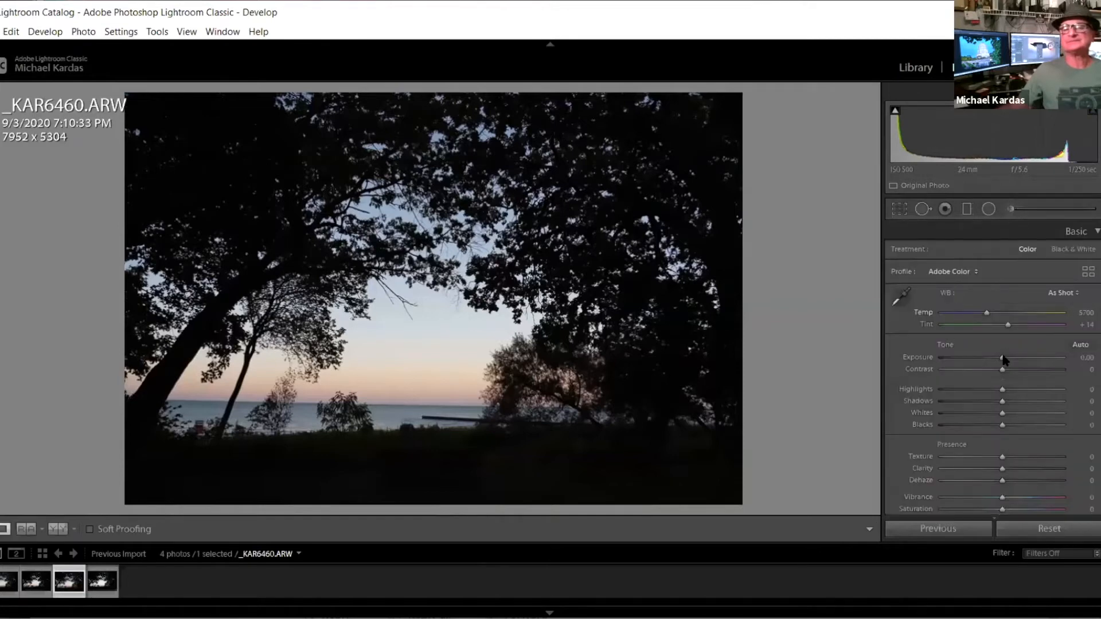
{"action": "left_click", "coordinate": [1073, 344]}
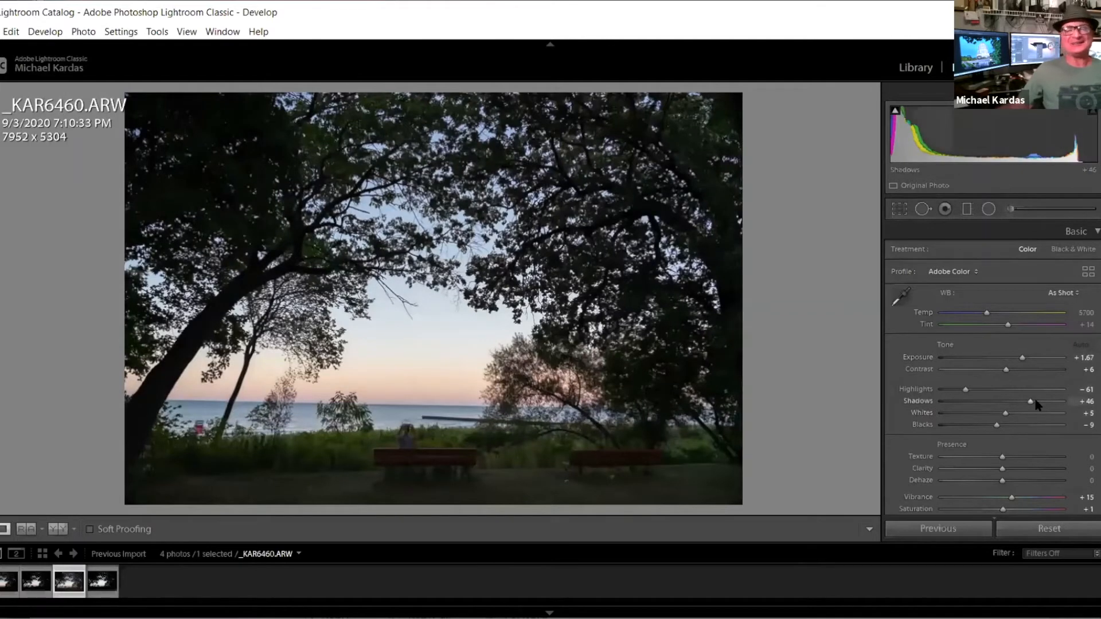
{"action": "left_click_drag", "start_coordinate": [1031, 401], "coordinate": [1043, 401]}
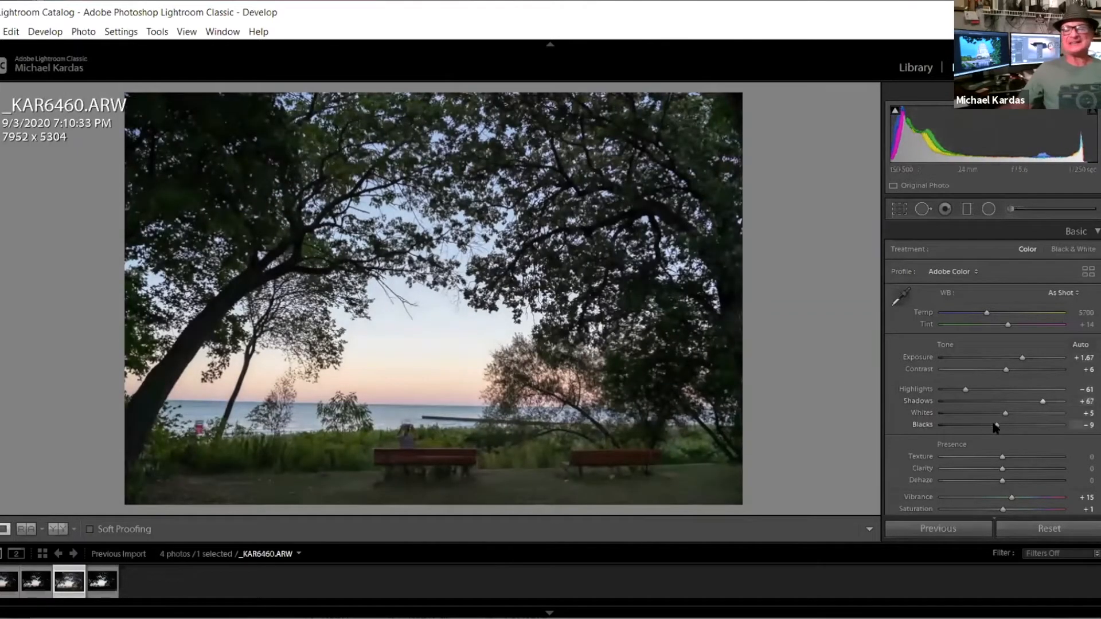
{"action": "left_click", "coordinate": [955, 391]}
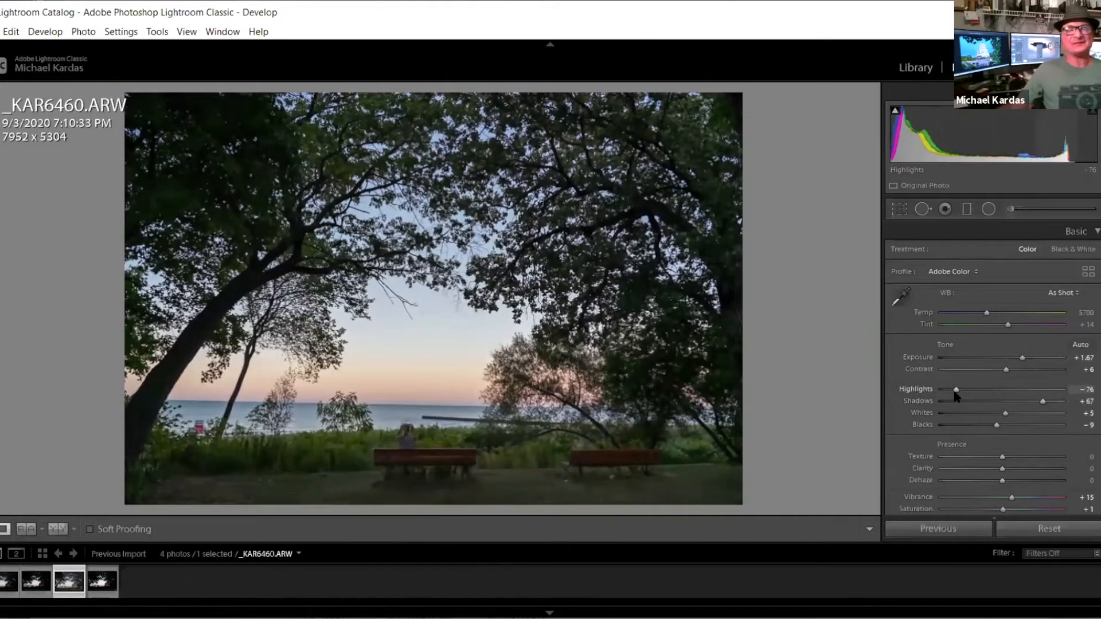
{"action": "left_click_drag", "start_coordinate": [952, 392], "coordinate": [947, 393]}
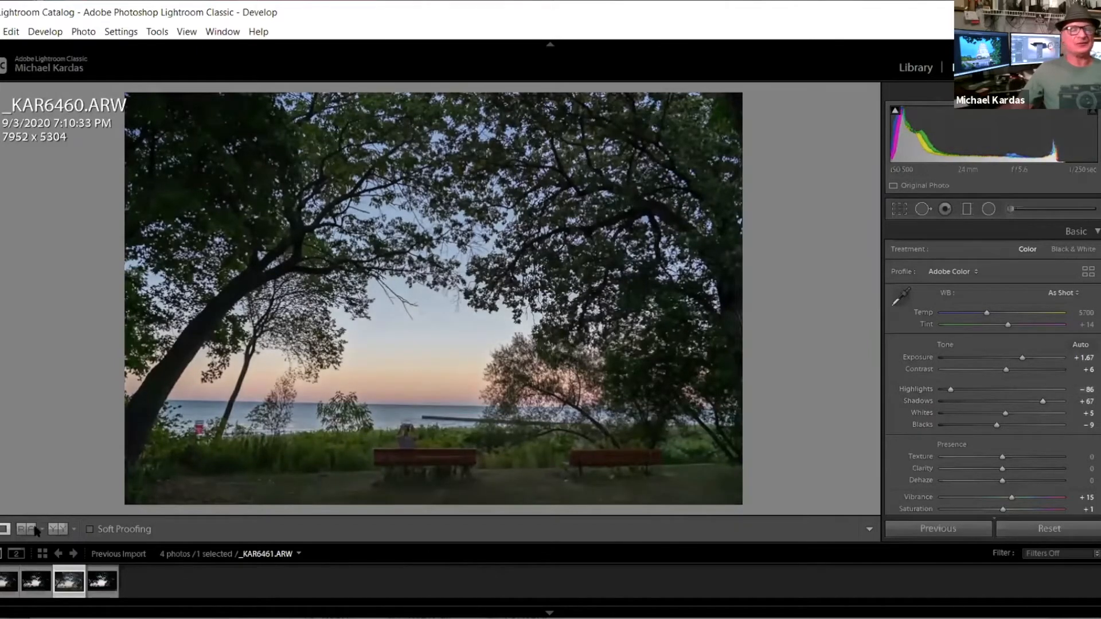
- Show the Before/After Left/Right comparison, and set Texture to +11, Clarity to +5 and Dehaze to +9
{"action": "left_click", "coordinate": [73, 530]}
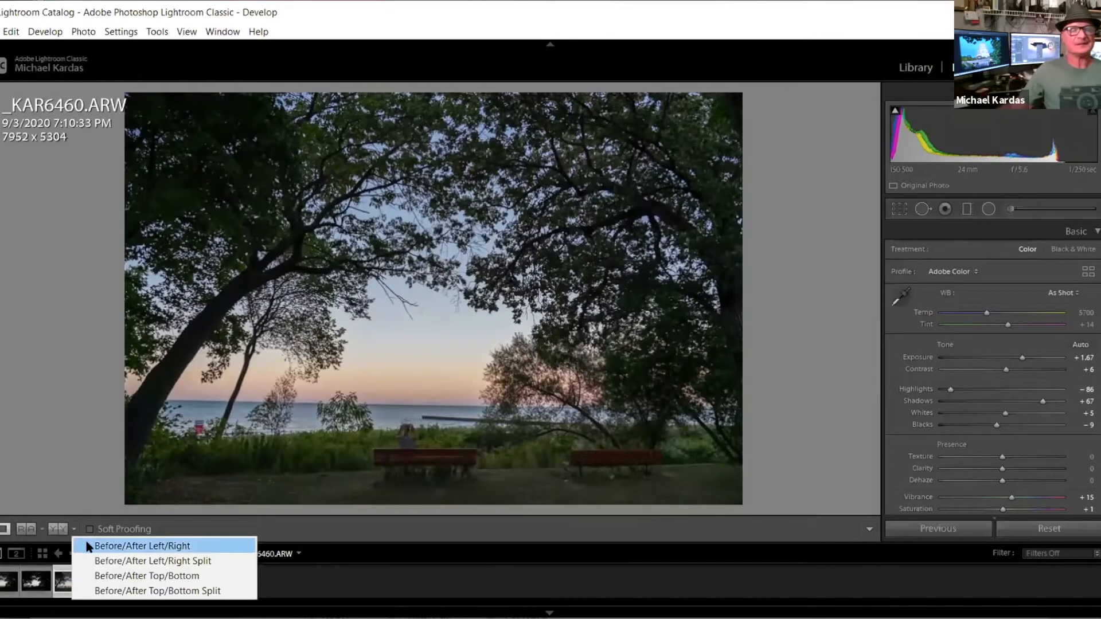
{"action": "left_click", "coordinate": [89, 546]}
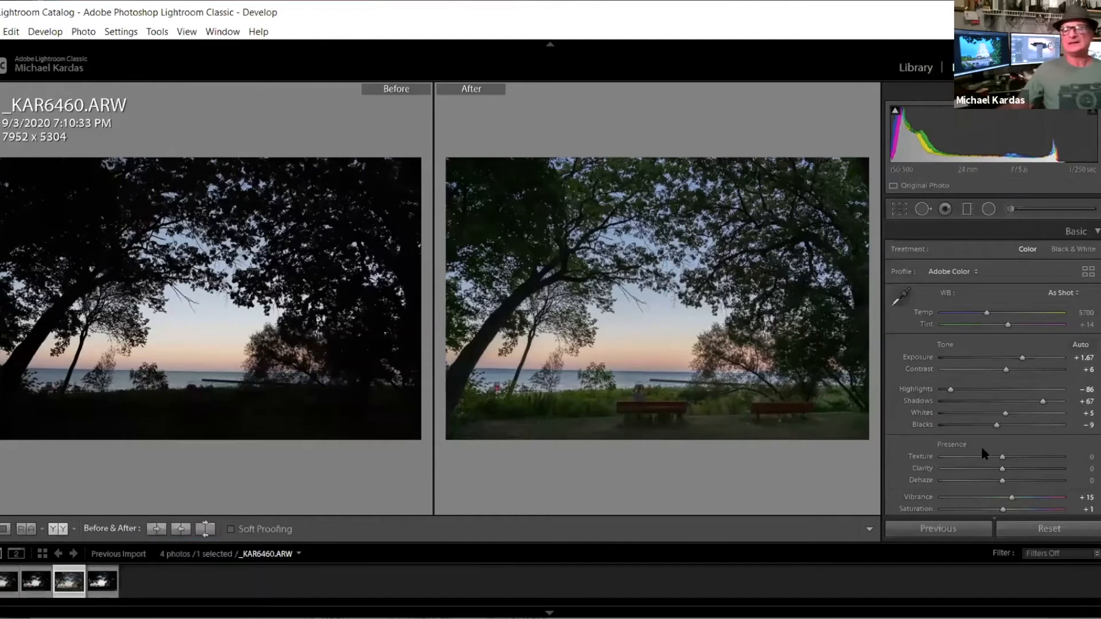
{"action": "left_click_drag", "start_coordinate": [1002, 458], "coordinate": [1008, 480]}
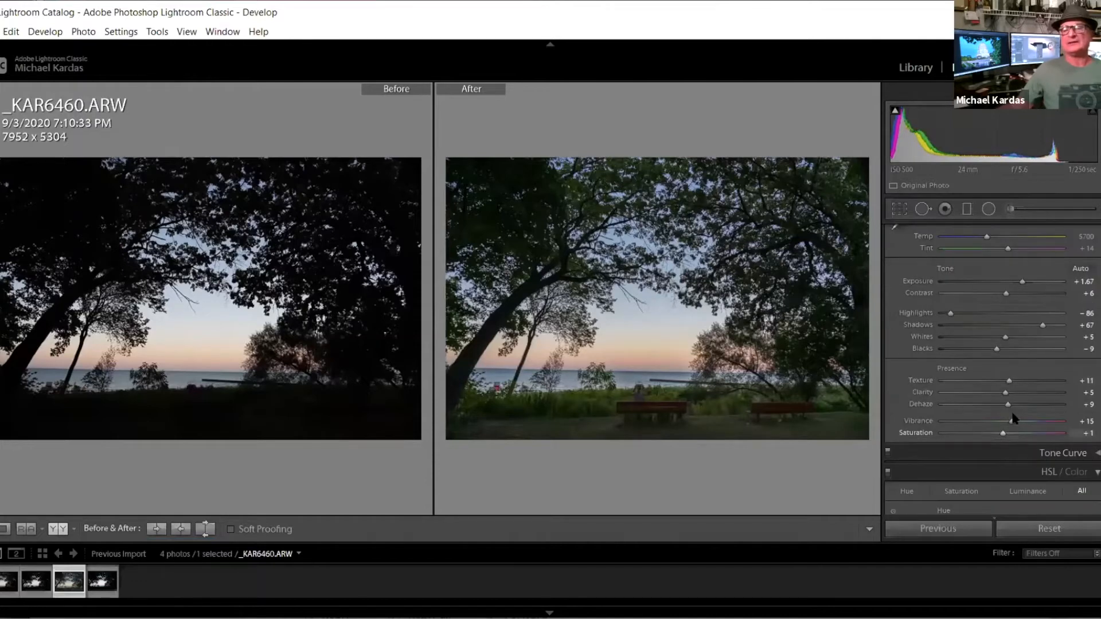
- Strongly raise the Green saturation in the HSL adjustments and set the Green luminance to +66
{"action": "scroll", "coordinate": [1020, 416], "scroll_direction": "down", "scroll_amount": 5}
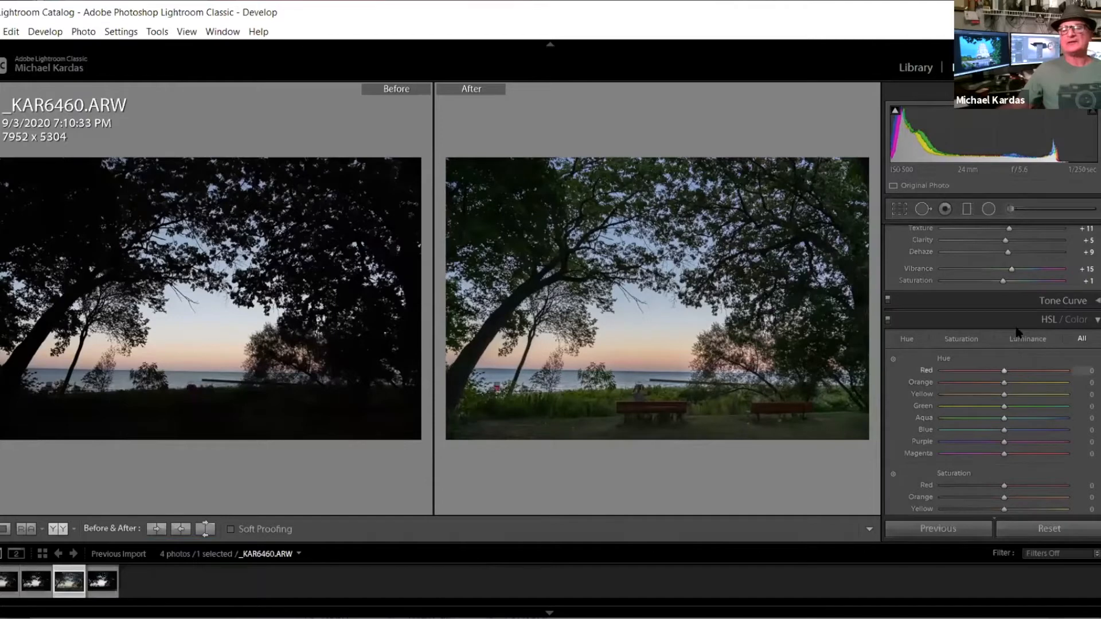
{"action": "left_click", "coordinate": [1045, 321]}
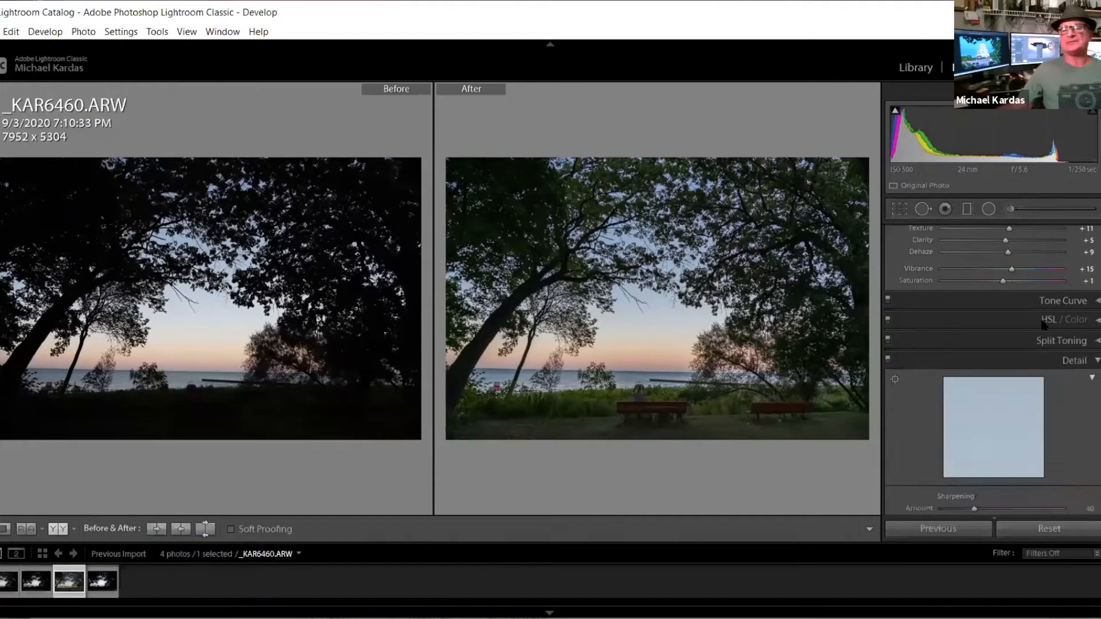
{"action": "left_click", "coordinate": [1046, 321]}
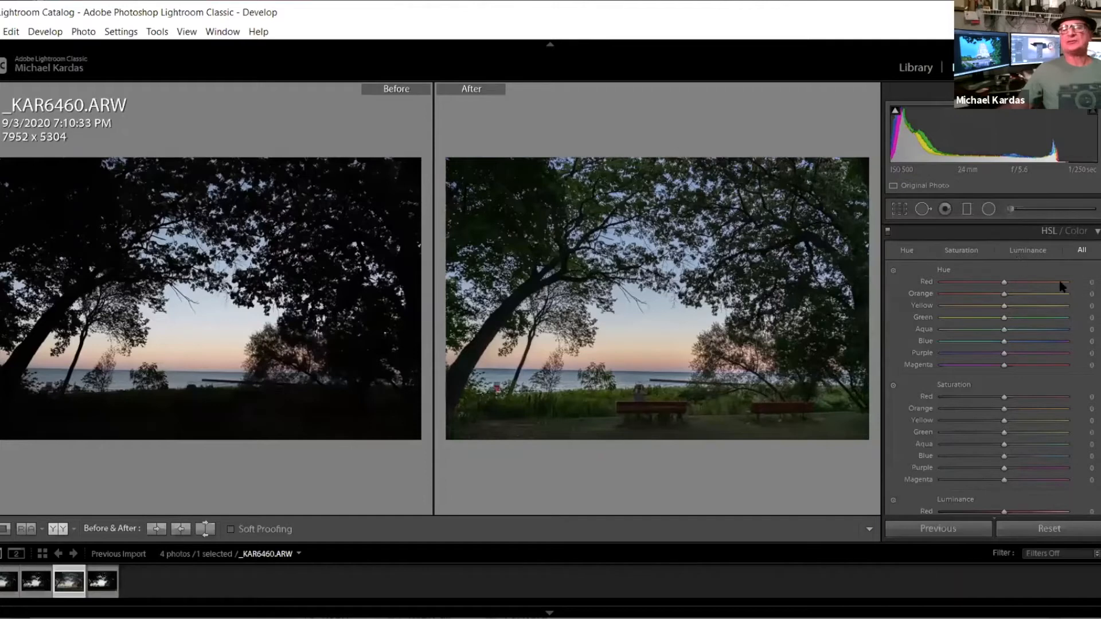
{"action": "left_click", "coordinate": [969, 251]}
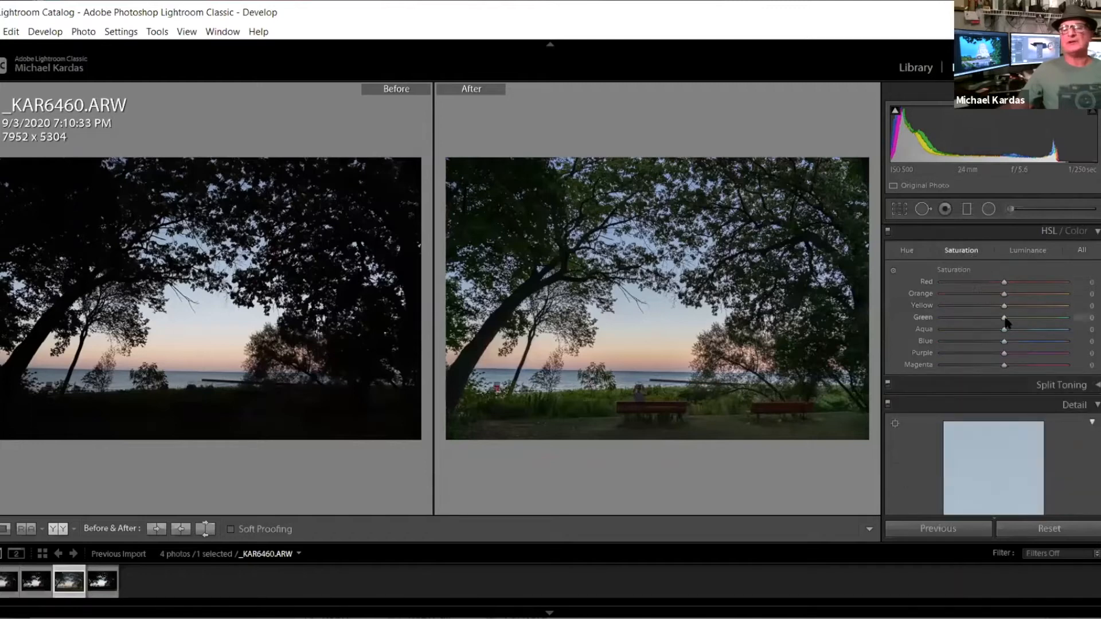
{"action": "left_click_drag", "start_coordinate": [1003, 319], "coordinate": [1064, 319]}
{"action": "left_click", "coordinate": [1038, 252]}
{"action": "left_click", "coordinate": [1038, 318]}
{"action": "left_click_drag", "start_coordinate": [1038, 320], "coordinate": [1042, 351]}
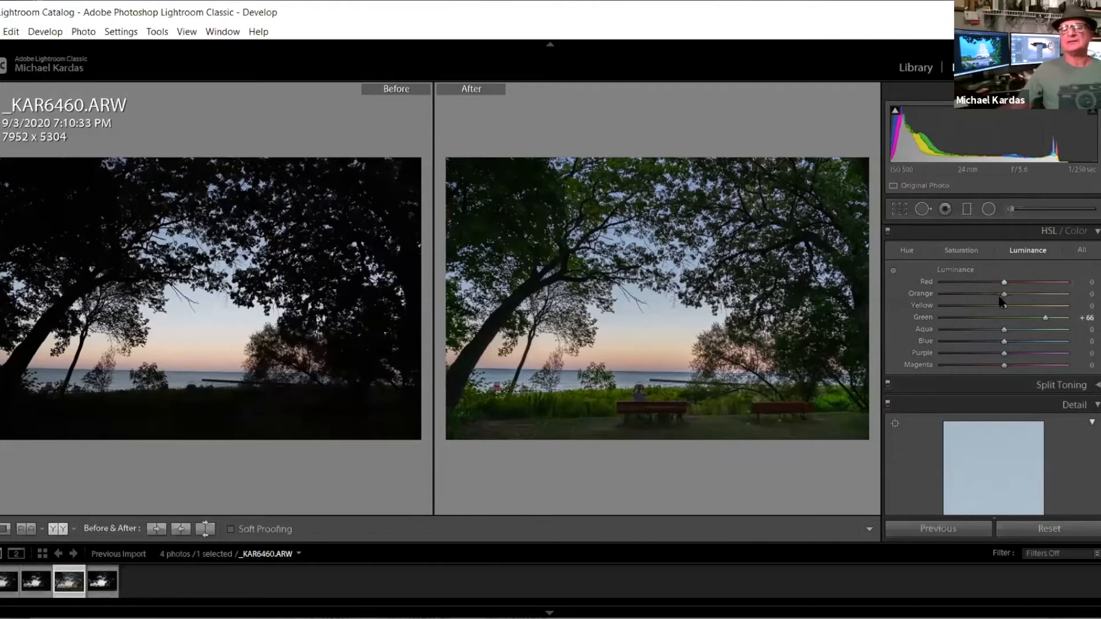
- Set the Orange luminance to -25 and the Yellow luminance to -44, and slightly lower the Magenta luminance
{"action": "left_click_drag", "start_coordinate": [1004, 294], "coordinate": [982, 322]}
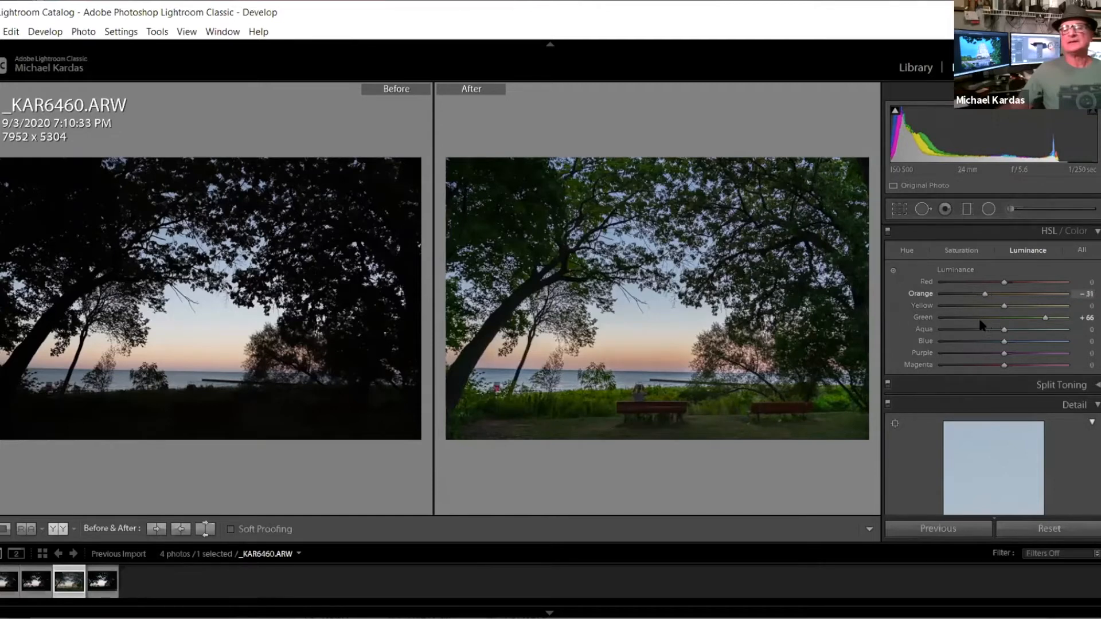
{"action": "left_click_drag", "start_coordinate": [987, 311], "coordinate": [977, 306]}
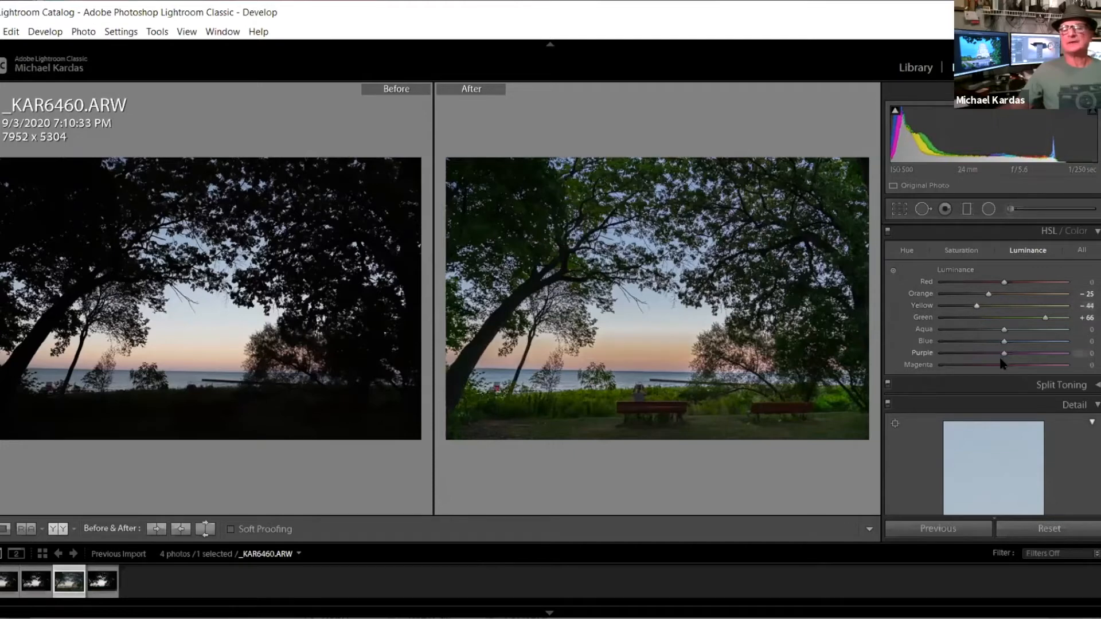
{"action": "left_click_drag", "start_coordinate": [1004, 367], "coordinate": [998, 369]}
- Set the Luminance noise reduction to 13 and return from the comparison to the single-photo view
{"action": "scroll", "coordinate": [992, 372], "scroll_direction": "down", "scroll_amount": 3}
{"action": "scroll", "coordinate": [993, 371], "scroll_direction": "down", "scroll_amount": 3}
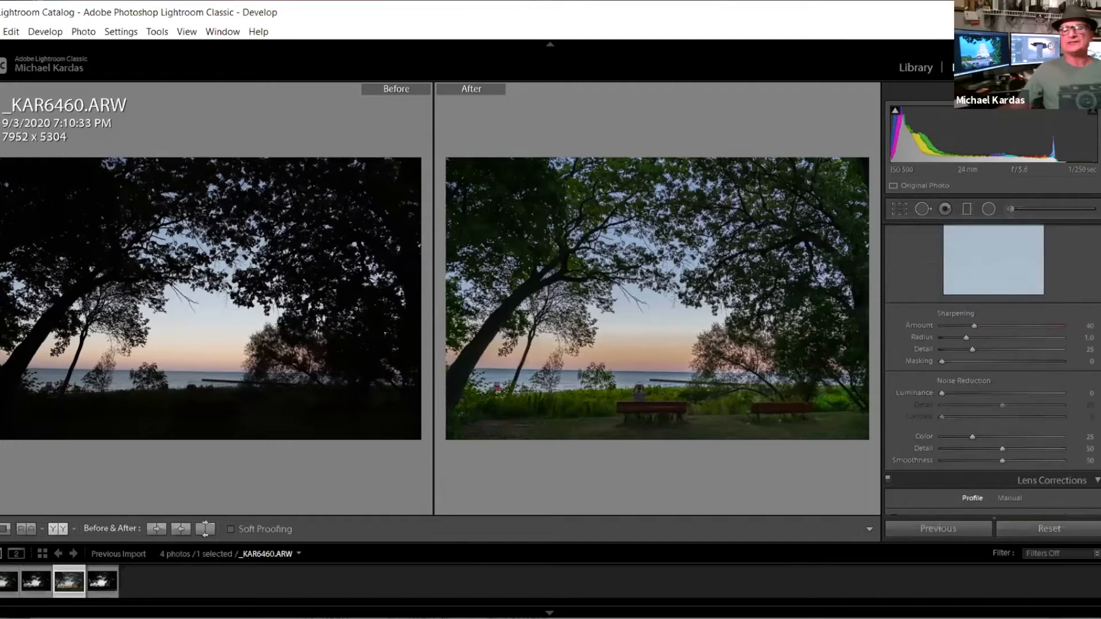
{"action": "left_click", "coordinate": [953, 395]}
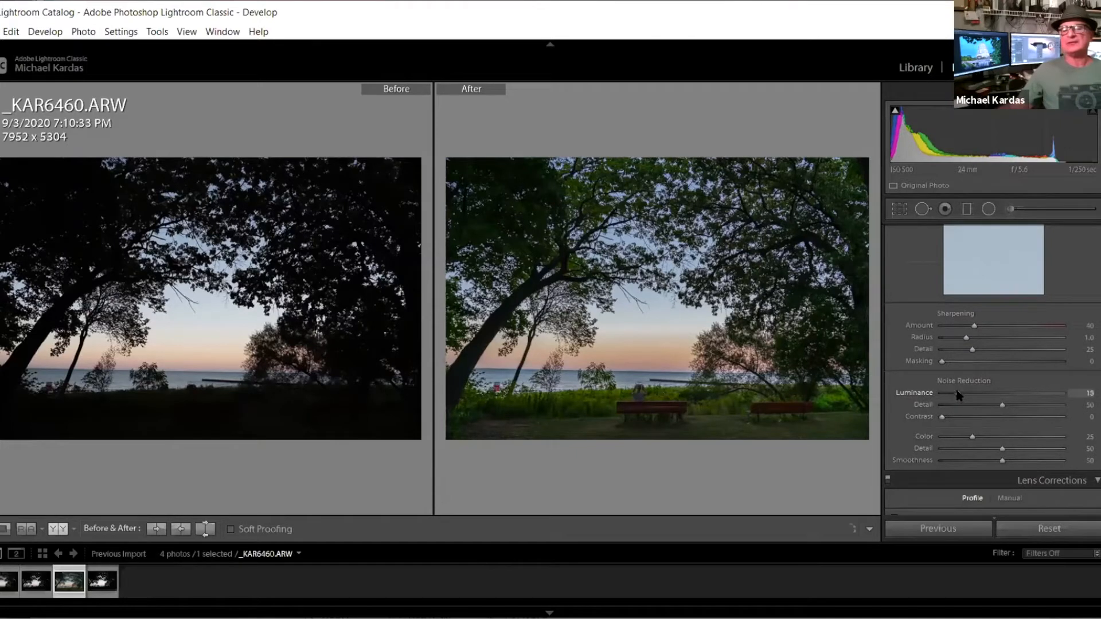
{"action": "scroll", "coordinate": [991, 407], "scroll_direction": "down", "scroll_amount": 1}
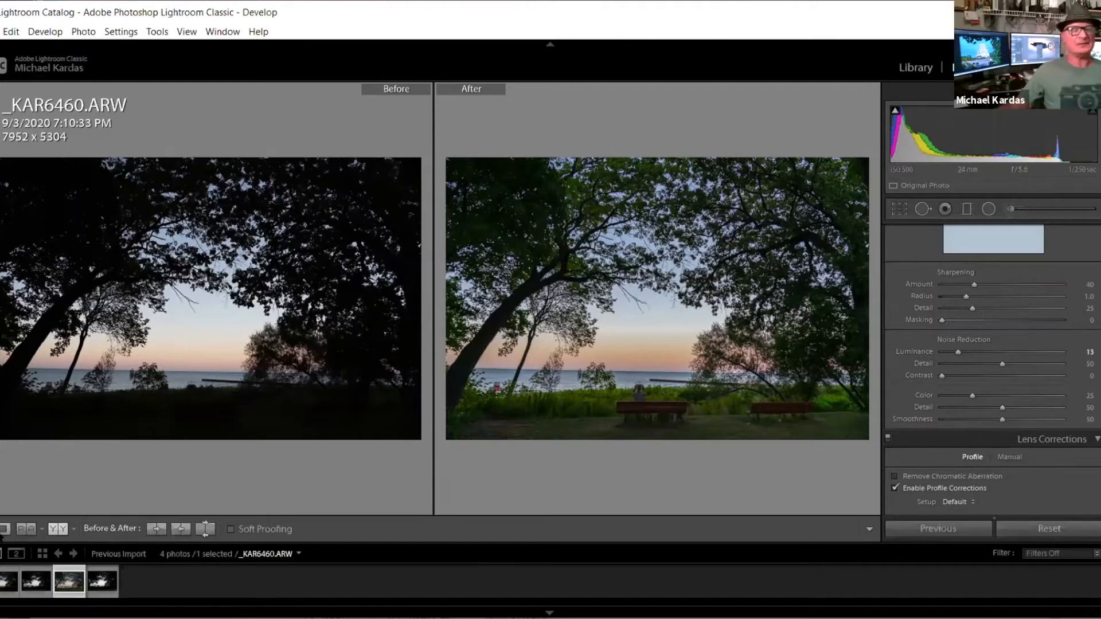
{"action": "left_click", "coordinate": [5, 528]}
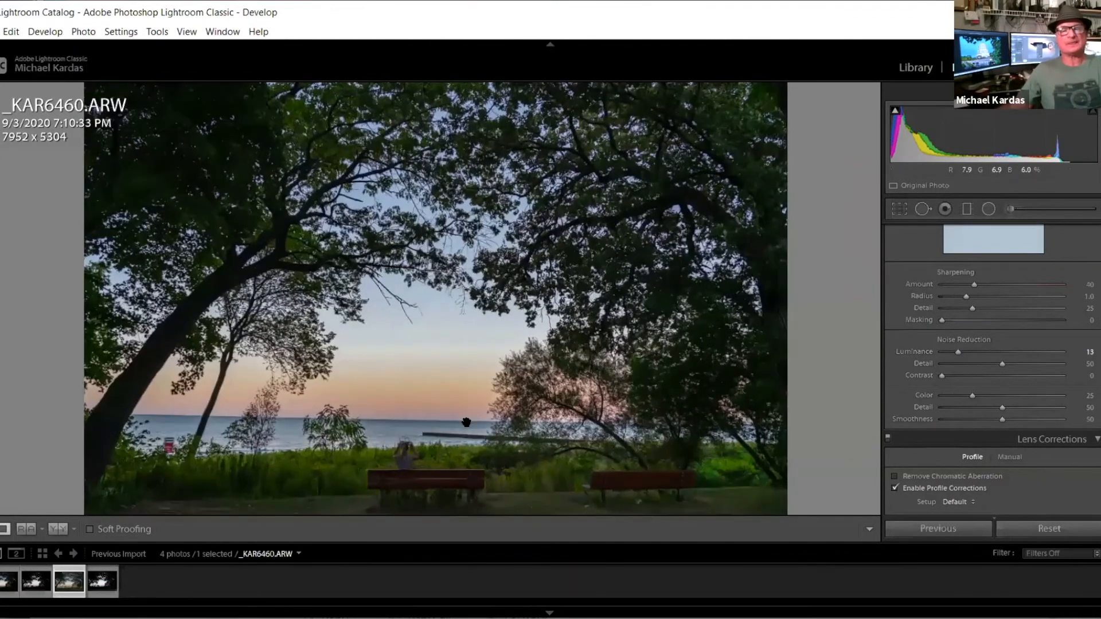
- Draw a Radial Filter around the woman on the bench and enlarge it to surround her upper body and the bench top
{"action": "left_click_drag", "start_coordinate": [471, 418], "coordinate": [590, 319]}
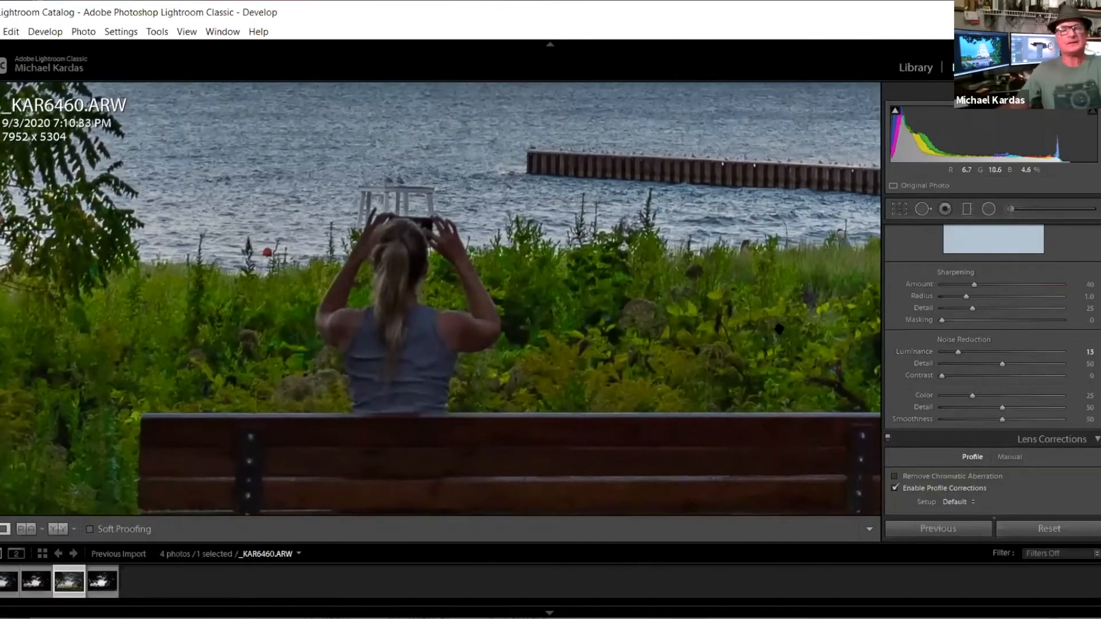
{"action": "left_click", "coordinate": [986, 212]}
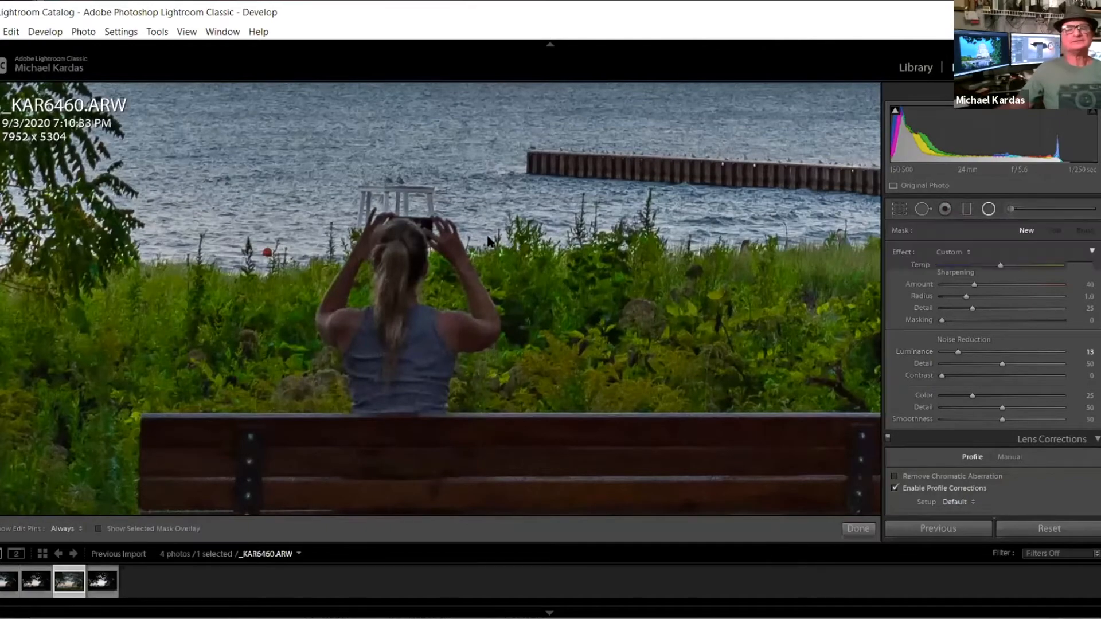
{"action": "left_click_drag", "start_coordinate": [490, 230], "coordinate": [587, 291]}
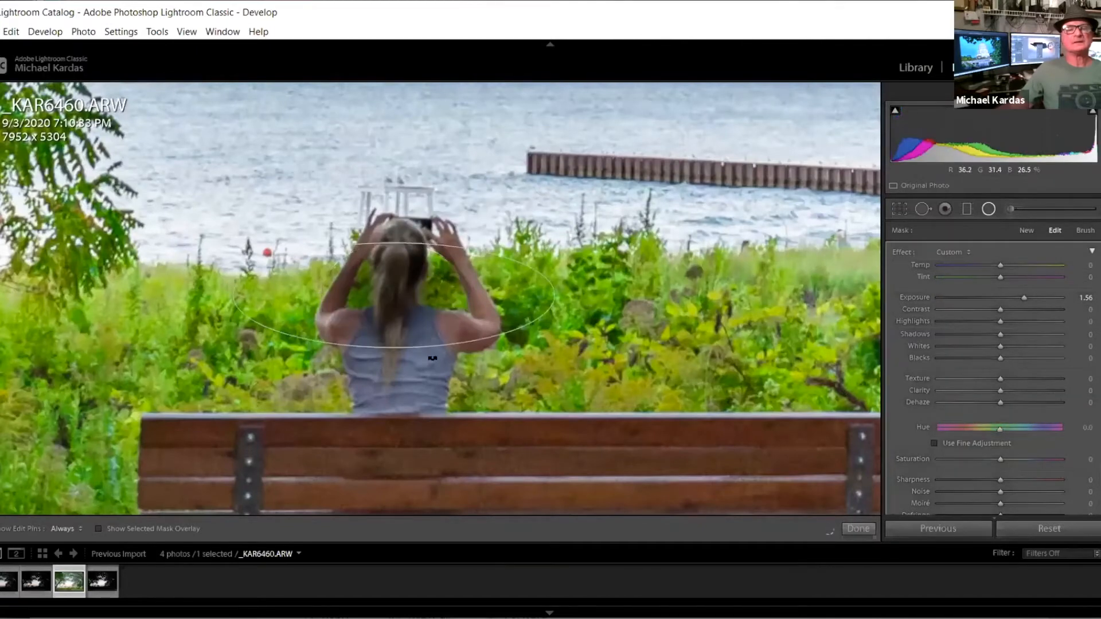
{"action": "left_click_drag", "start_coordinate": [395, 348], "coordinate": [403, 372]}
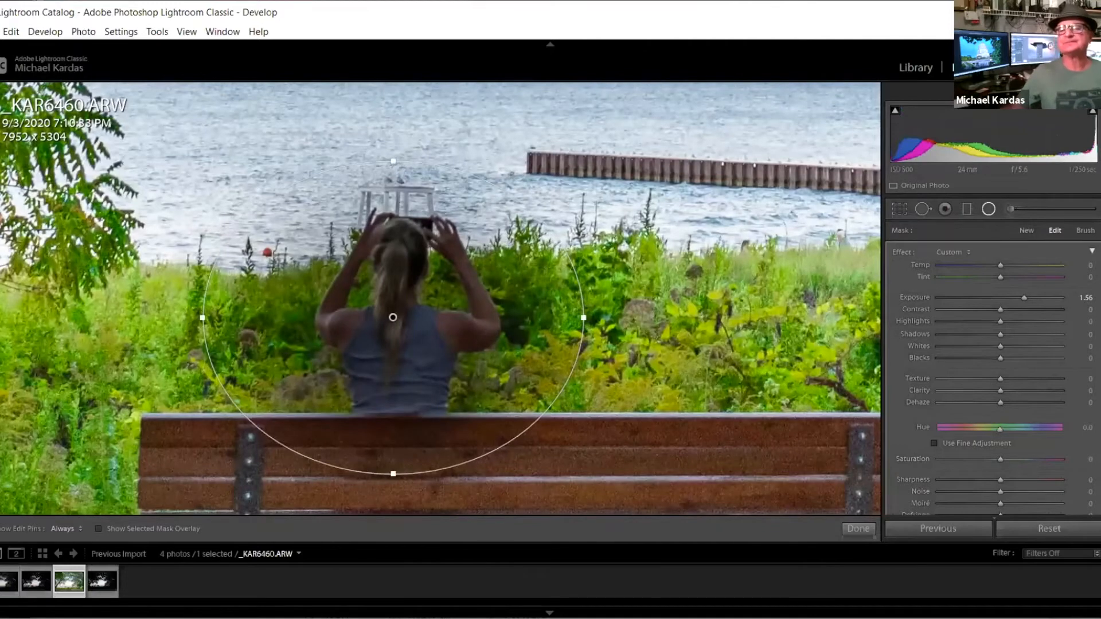
- Invert the Radial Filter so its adjustment affects the area inside the ellipse
{"action": "scroll", "coordinate": [1099, 308], "scroll_direction": "down", "scroll_amount": 4}
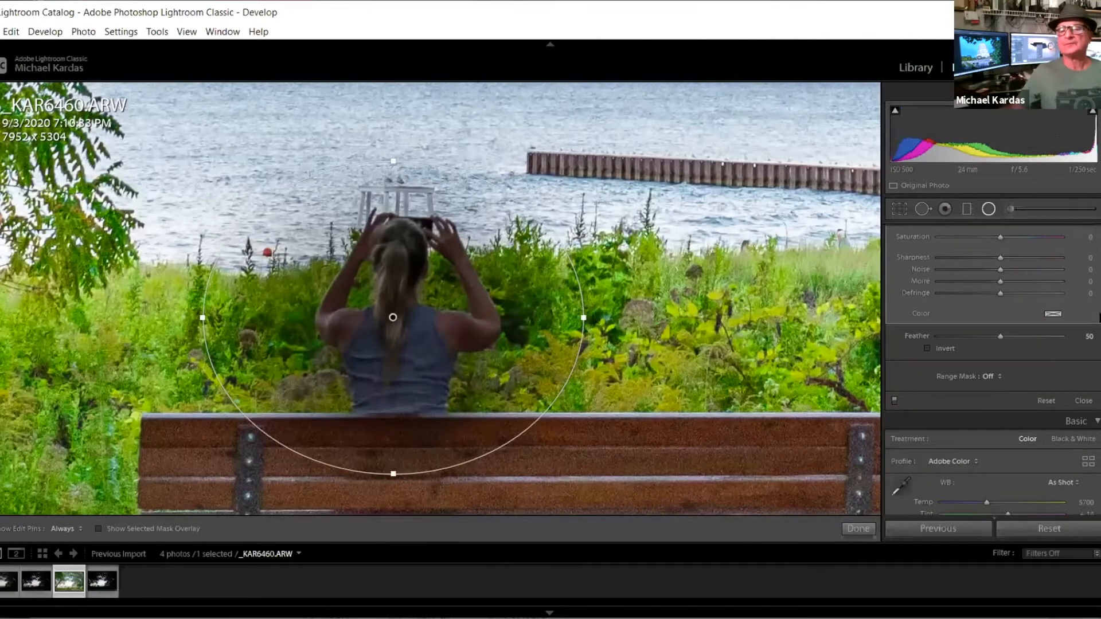
{"action": "scroll", "coordinate": [1098, 321], "scroll_direction": "down", "scroll_amount": 2}
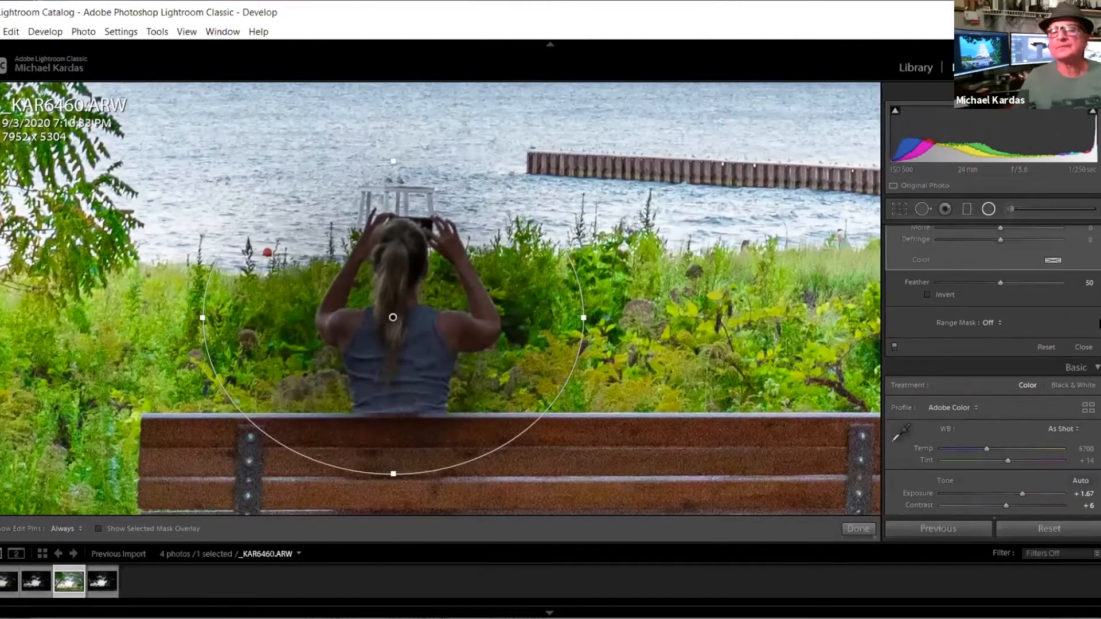
{"action": "scroll", "coordinate": [1098, 321], "scroll_direction": "up", "scroll_amount": 2}
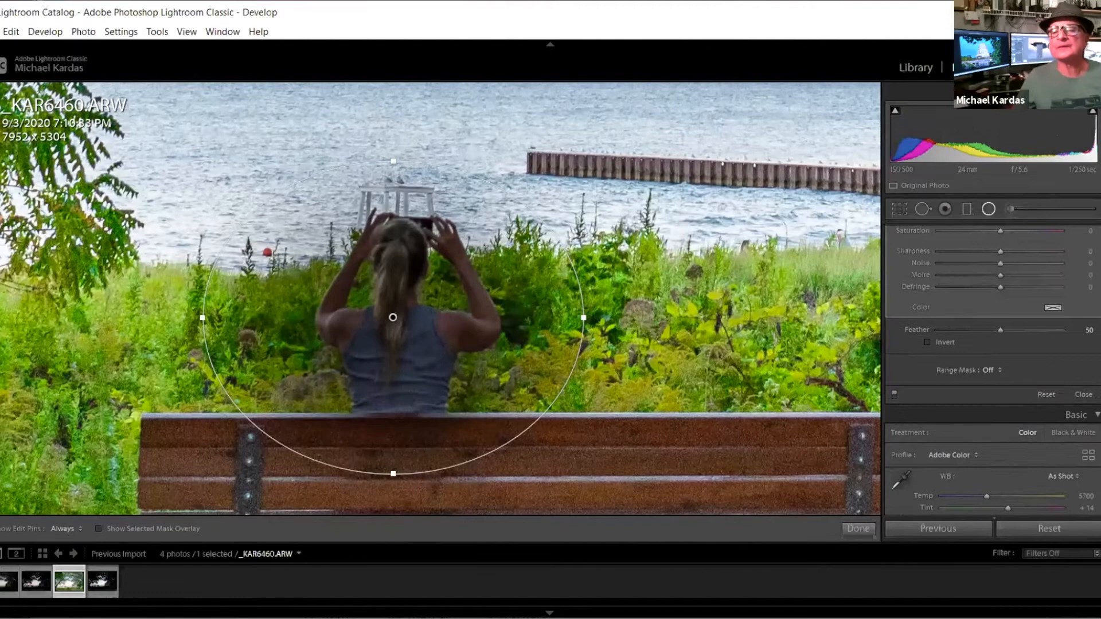
{"action": "left_click", "coordinate": [927, 342]}
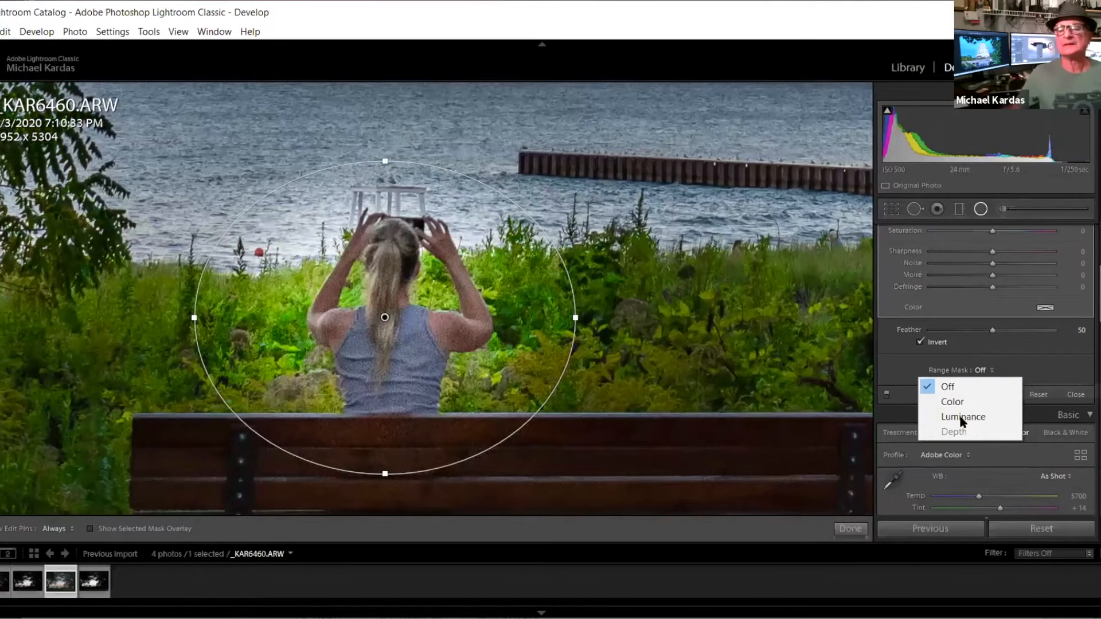
- Add a Luminance range mask to the Radial Filter with a Range of 0/71
{"action": "left_click", "coordinate": [969, 417]}
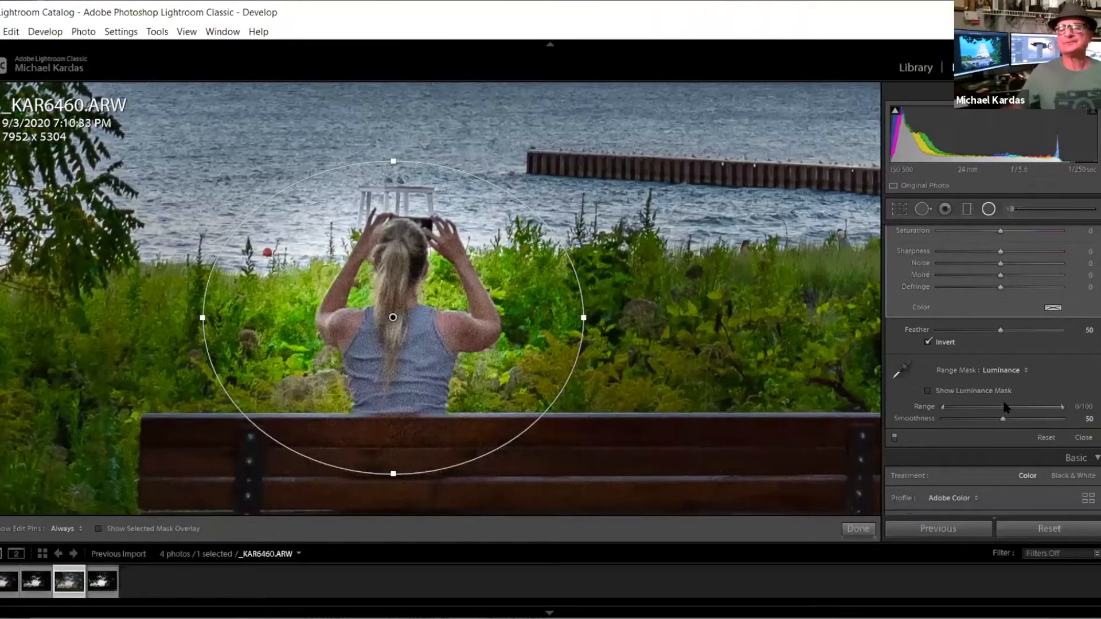
{"action": "left_click_drag", "start_coordinate": [1061, 406], "coordinate": [1001, 407]}
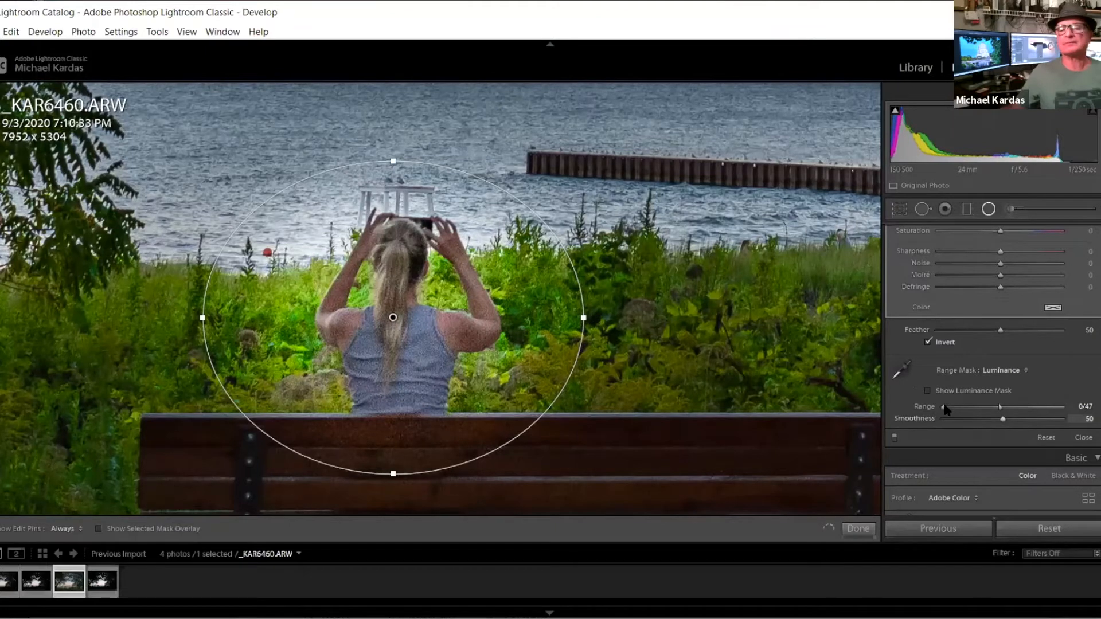
{"action": "left_click_drag", "start_coordinate": [1002, 407], "coordinate": [1027, 409]}
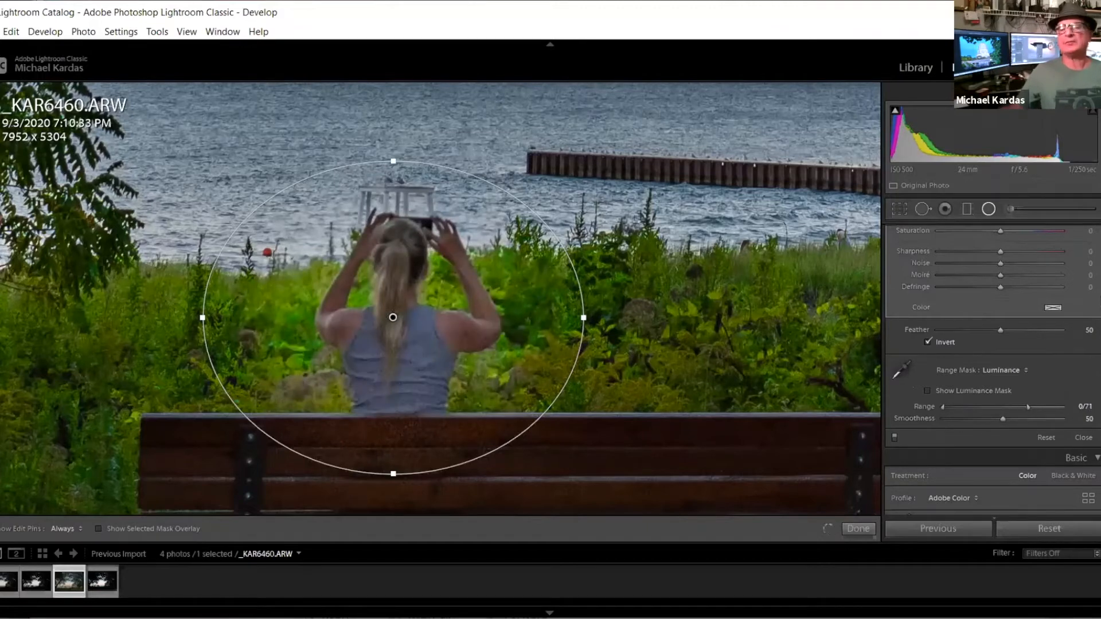
- Set the Radial Filter's Exposure to 1.00
{"action": "scroll", "coordinate": [995, 318], "scroll_direction": "up", "scroll_amount": 5}
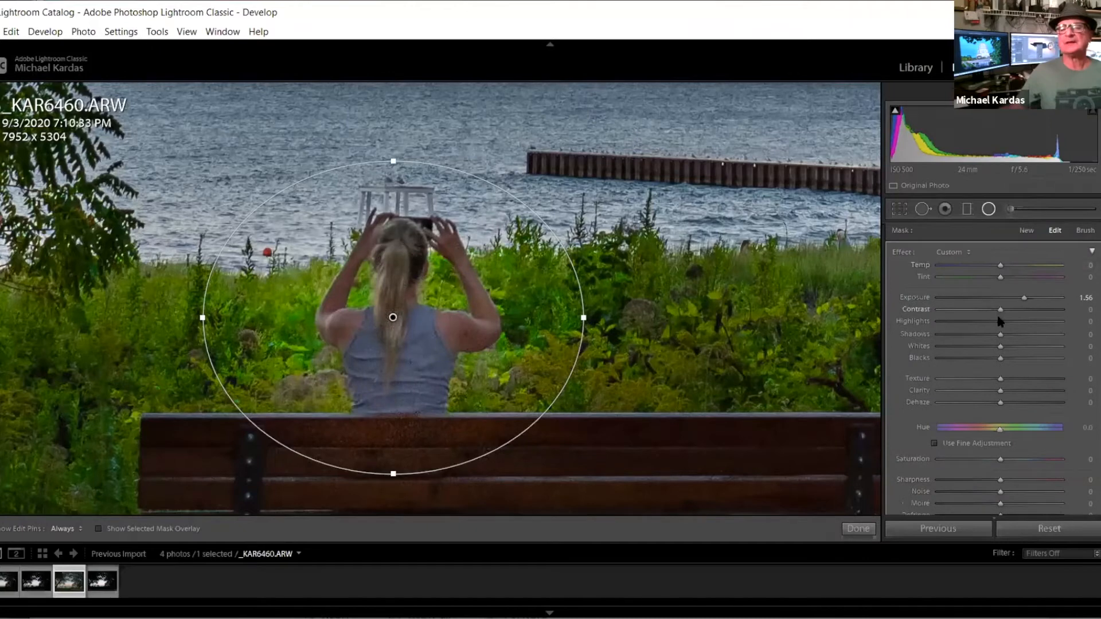
{"action": "left_click", "coordinate": [1010, 297]}
{"action": "left_click_drag", "start_coordinate": [1008, 297], "coordinate": [1014, 296]}
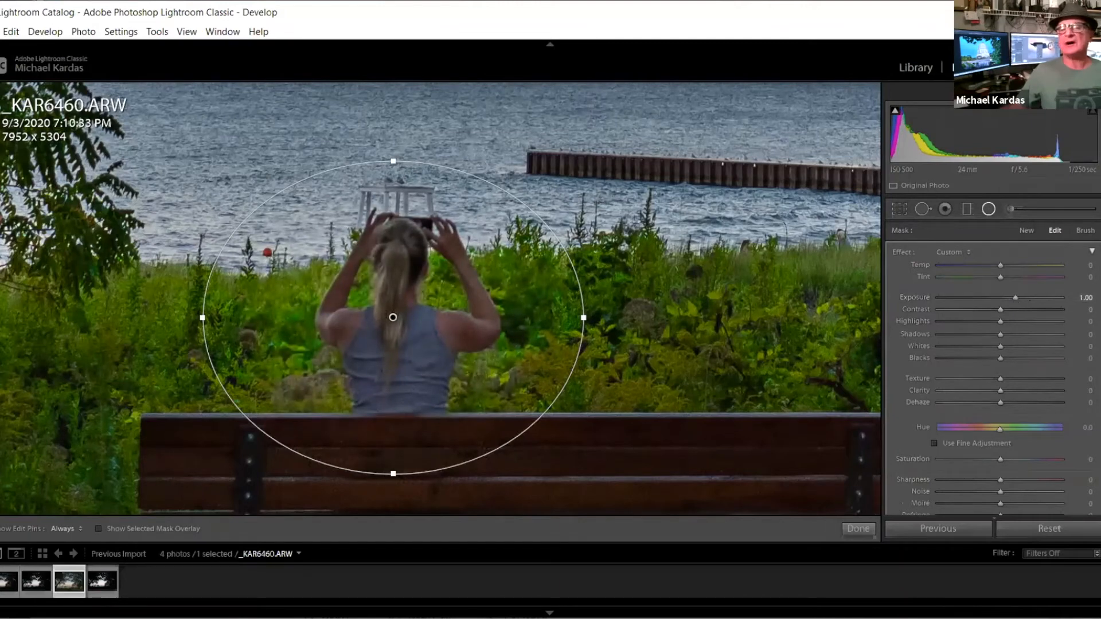
- Compare weak and strong noise reduction on the Radial Filter around the woman, leaving its Noise at 88
{"action": "scroll", "coordinate": [1099, 285], "scroll_direction": "down", "scroll_amount": 3}
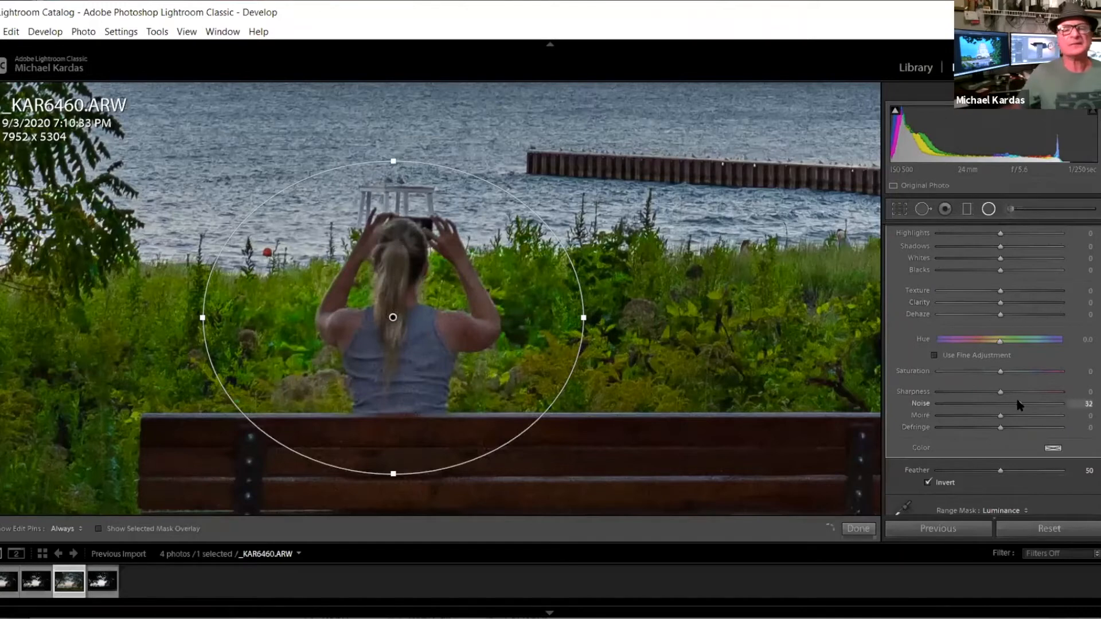
{"action": "left_click_drag", "start_coordinate": [1028, 400], "coordinate": [1041, 400]}
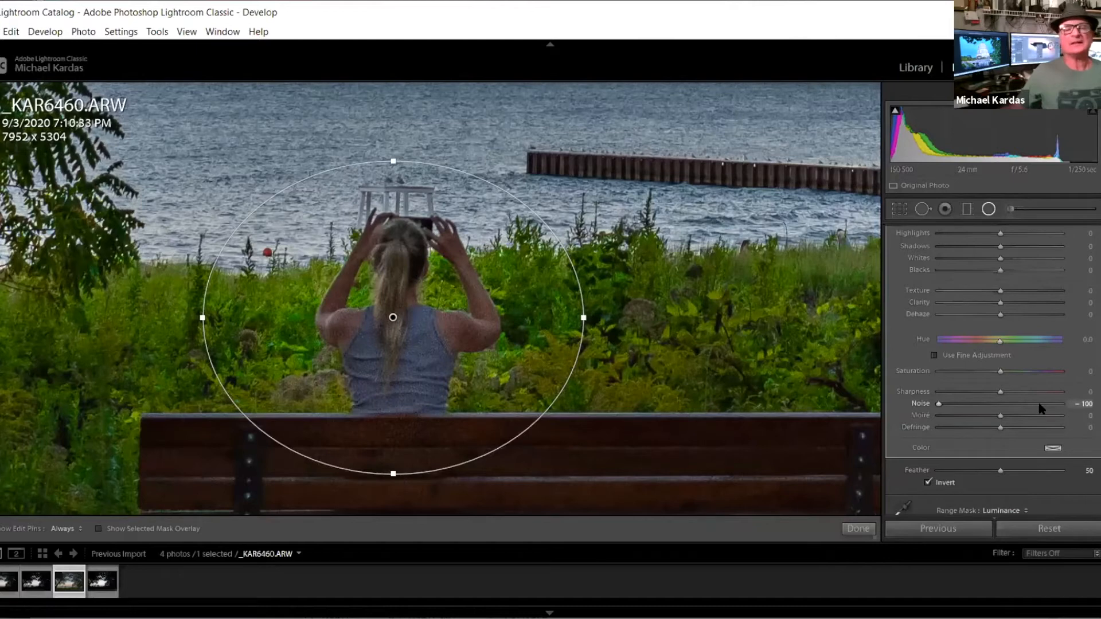
{"action": "left_click_drag", "start_coordinate": [1040, 407], "coordinate": [1046, 405]}
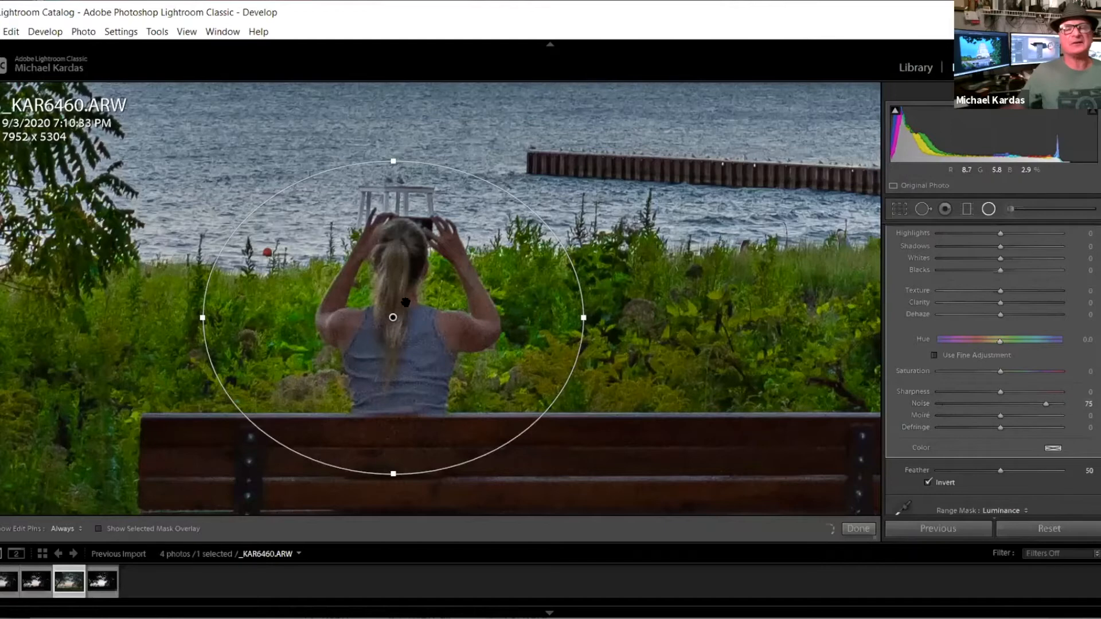
{"action": "left_click_drag", "start_coordinate": [1046, 404], "coordinate": [1058, 405]}
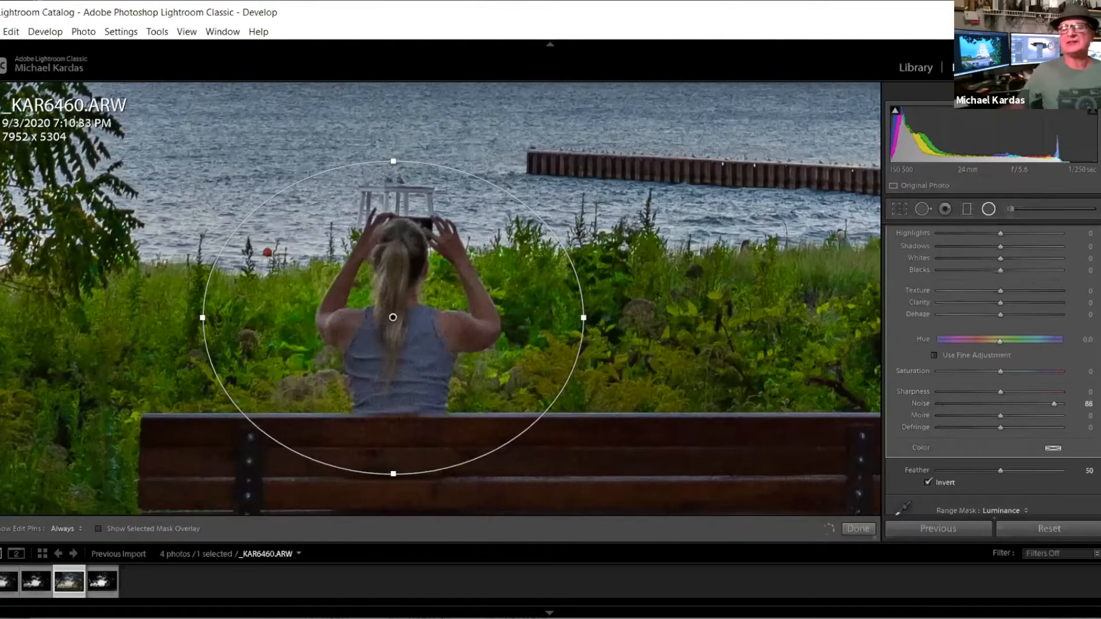
- Raise the Radial Filter's Exposure to 1.32 and finish editing the filter
{"action": "scroll", "coordinate": [1001, 344], "scroll_direction": "up", "scroll_amount": 3}
{"action": "left_click_drag", "start_coordinate": [1000, 297], "coordinate": [1016, 300]}
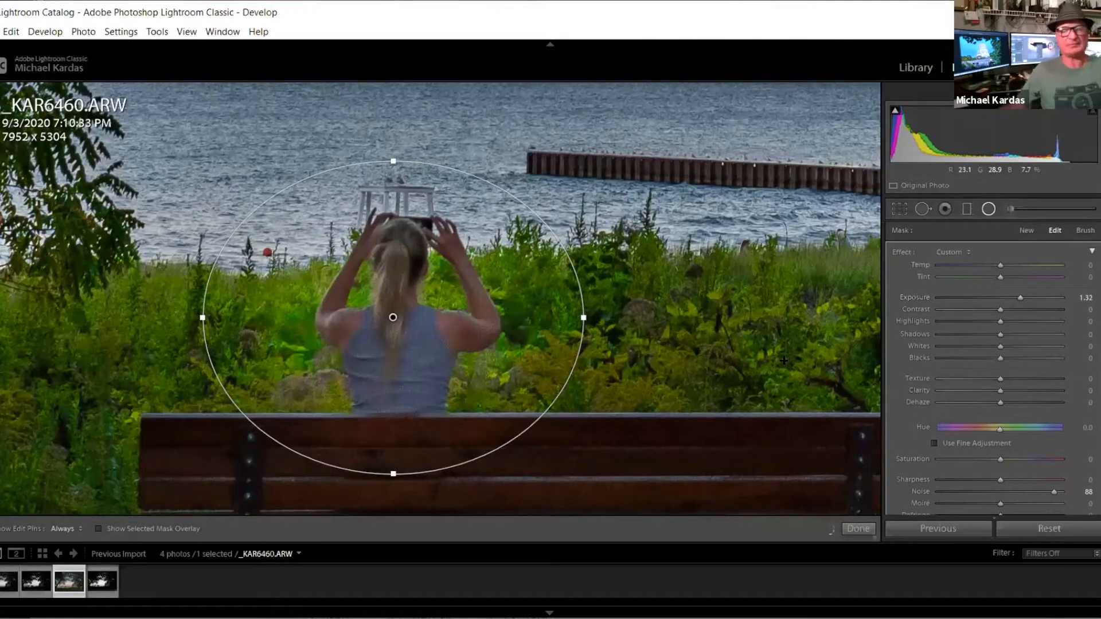
{"action": "key", "text": "z"}
{"action": "left_click", "coordinate": [867, 530]}
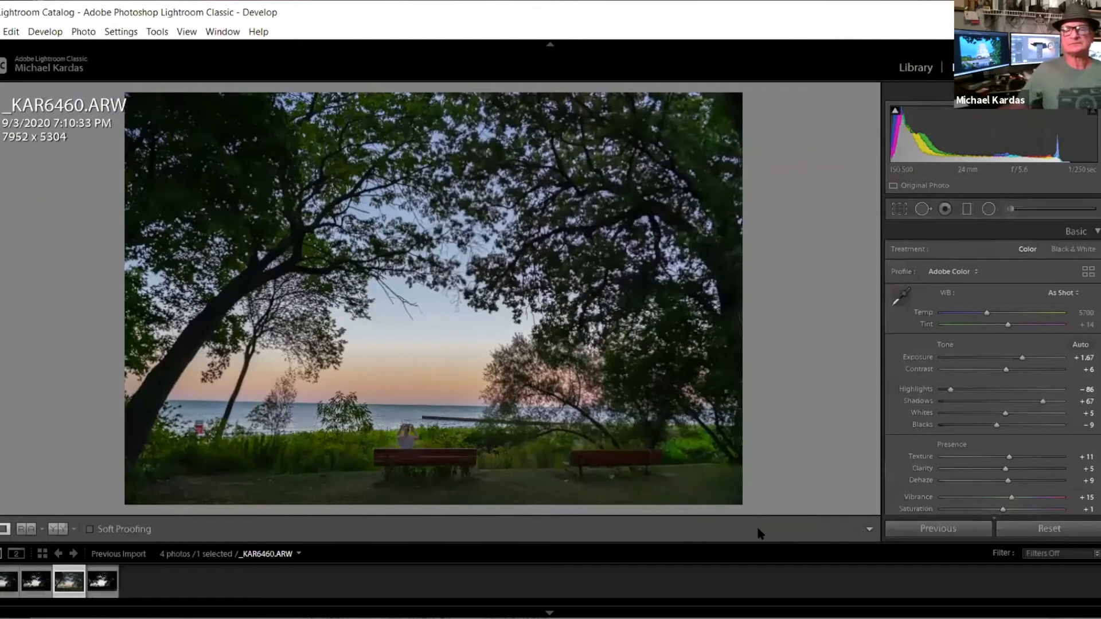
- Compare the original and edited photo in the Before/After Left/Right view, and return to the single-image view
{"action": "left_click", "coordinate": [74, 529]}
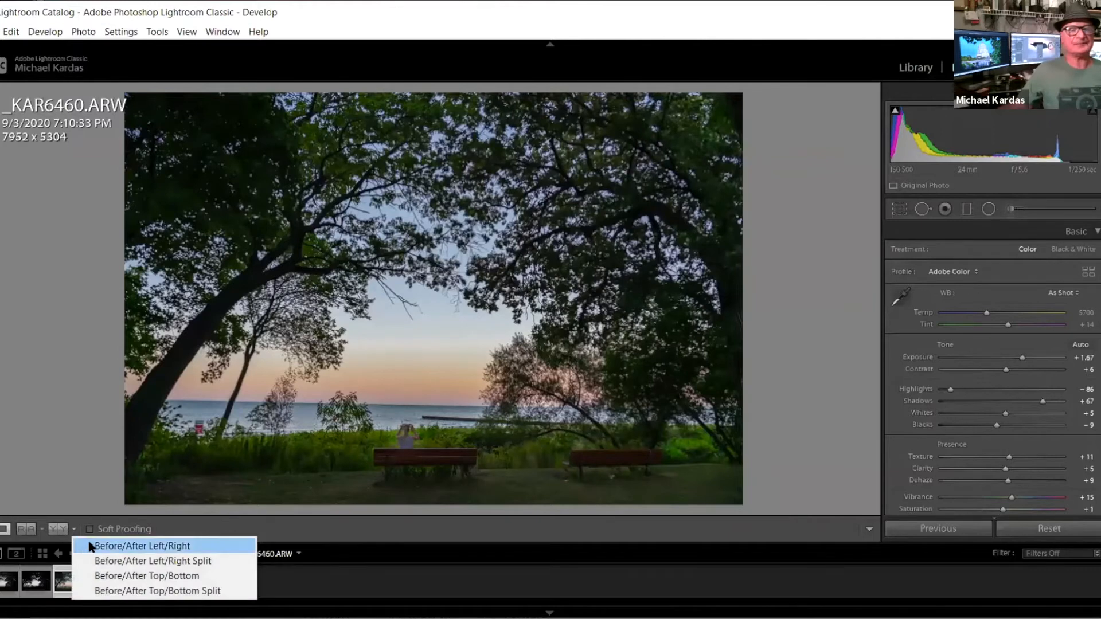
{"action": "left_click", "coordinate": [89, 546]}
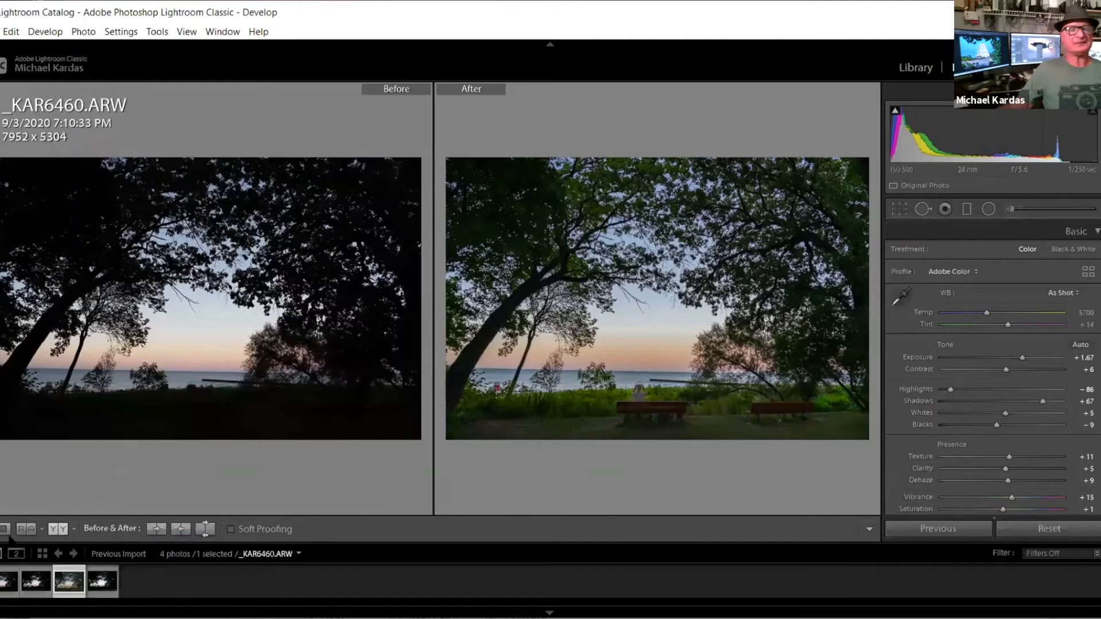
{"action": "left_click", "coordinate": [6, 530]}
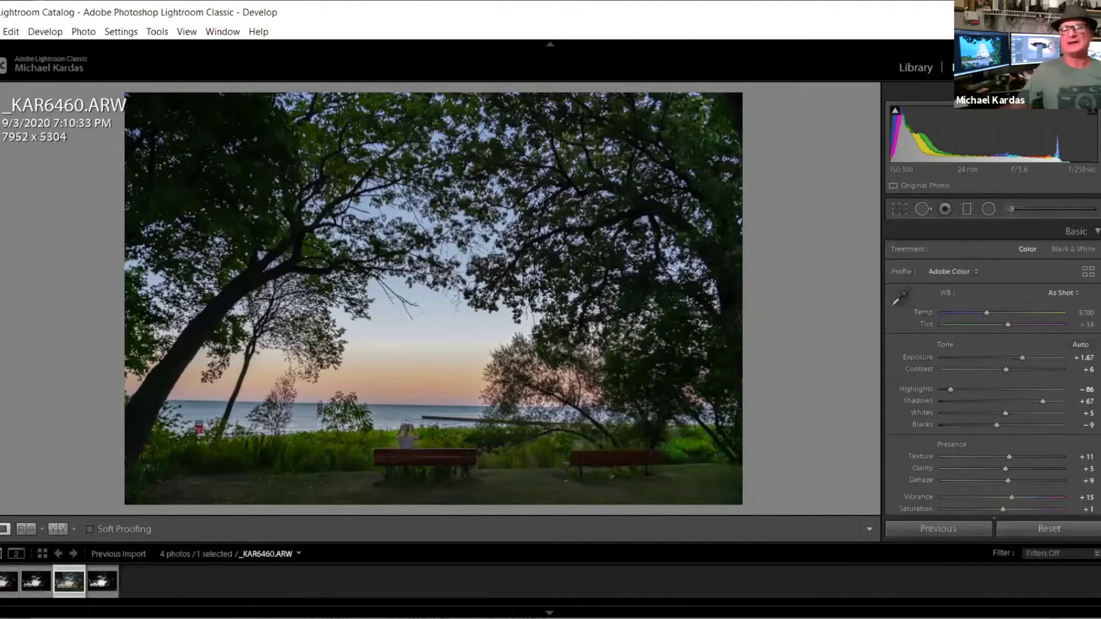
{"action": "left_click", "coordinate": [967, 212]}
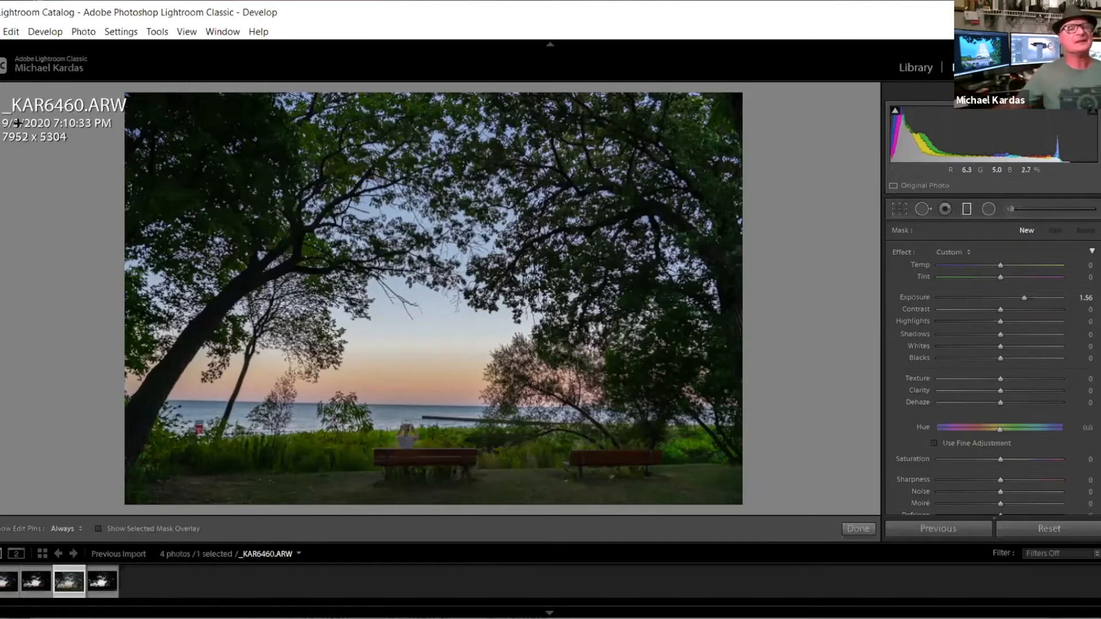
{"action": "left_click", "coordinate": [0, 31]}
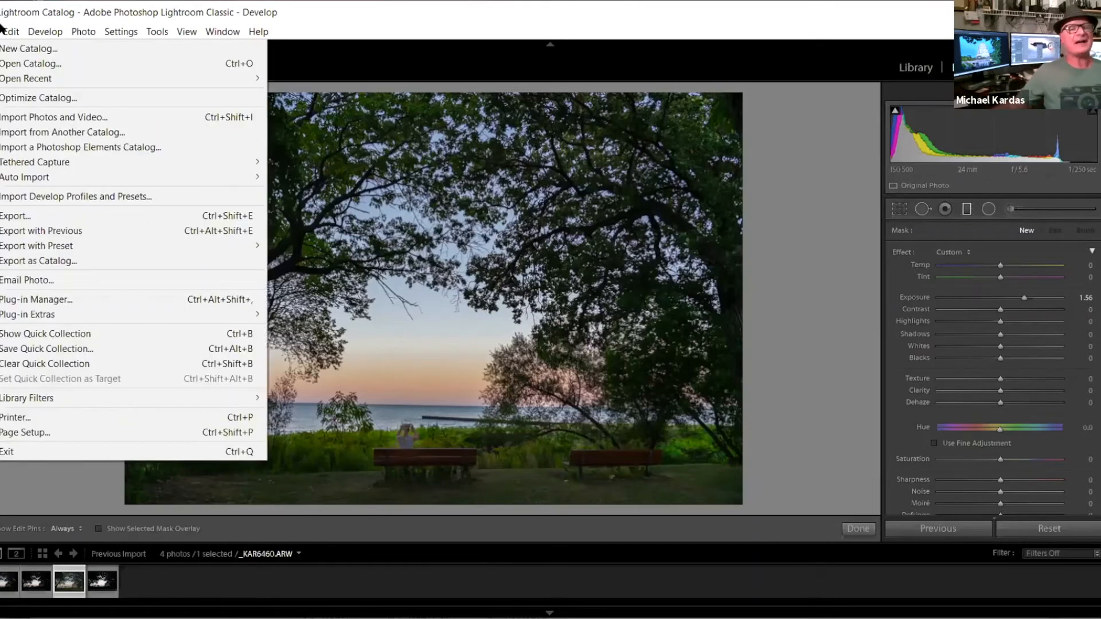
{"action": "mouse_move", "coordinate": [11, 32]}
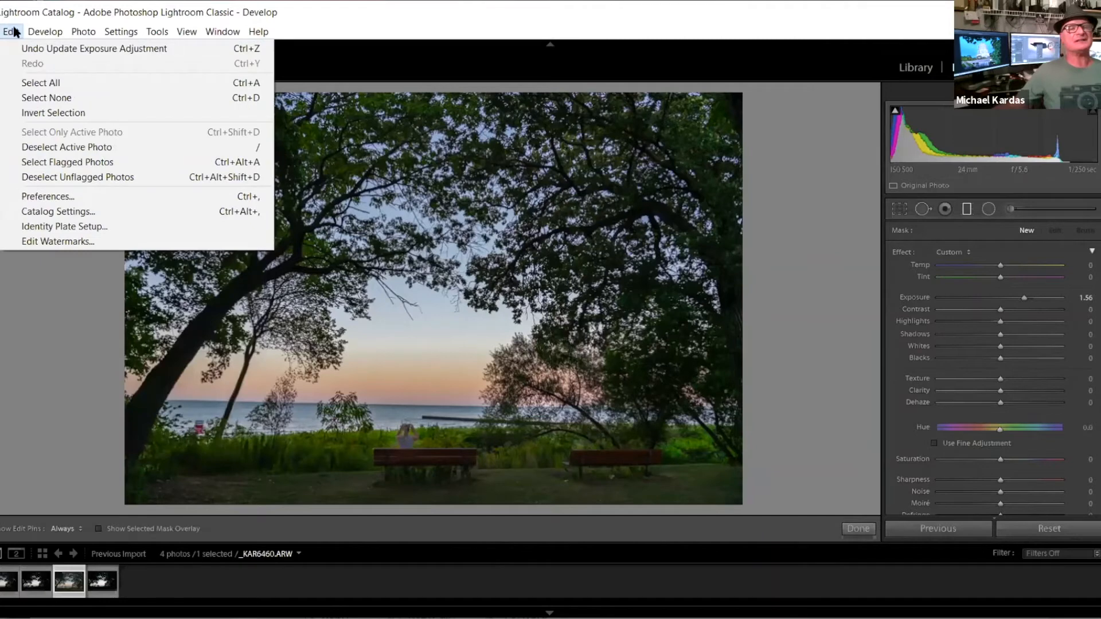
{"action": "mouse_move", "coordinate": [57, 31]}
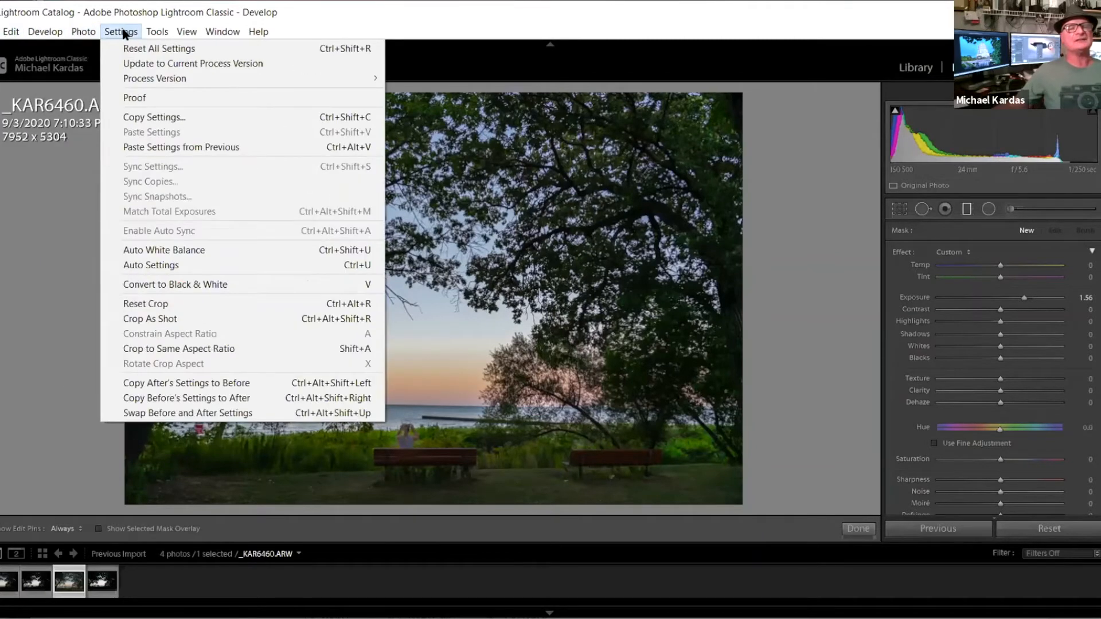
{"action": "mouse_move", "coordinate": [186, 31]}
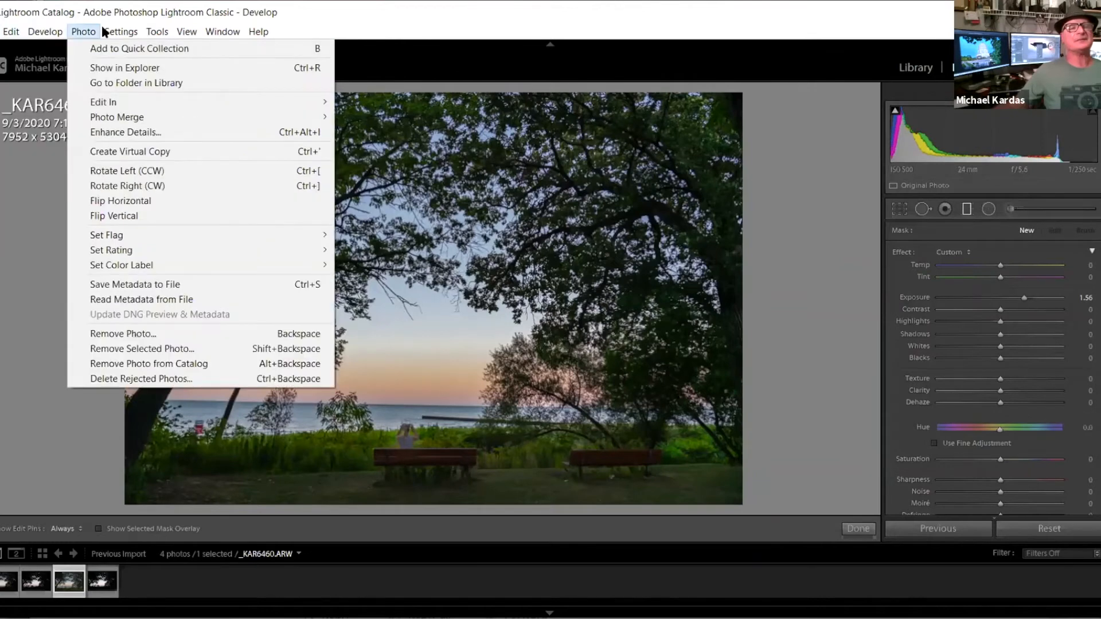
{"action": "mouse_move", "coordinate": [104, 32]}
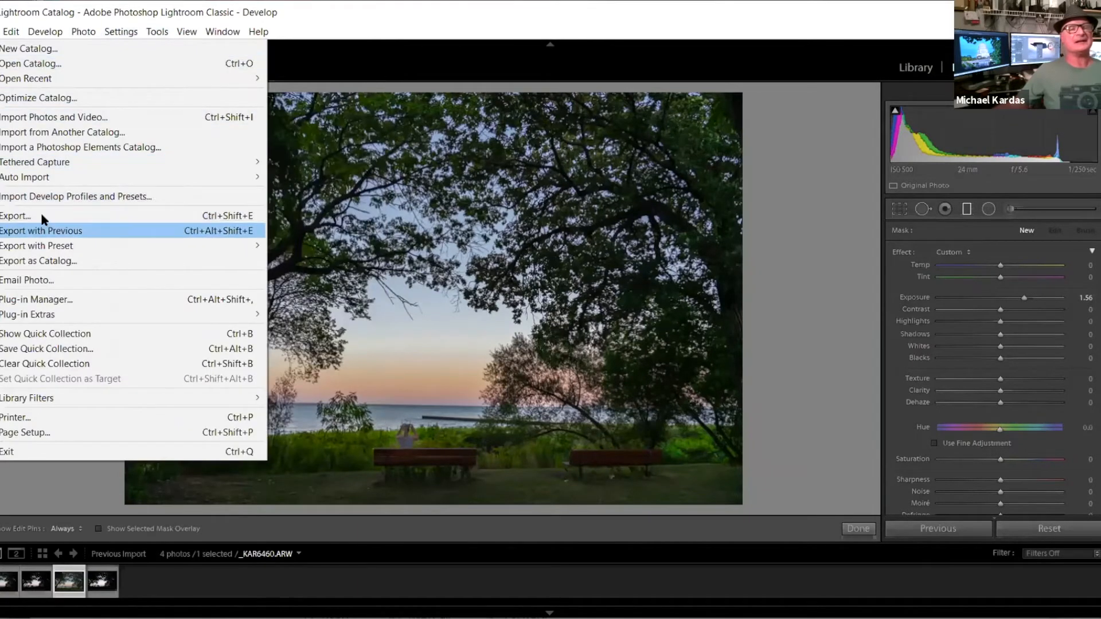
- Open the export settings for the edited photo and review the export location, subfolder, file naming, file settings and image sizing
{"action": "left_click", "coordinate": [43, 219]}
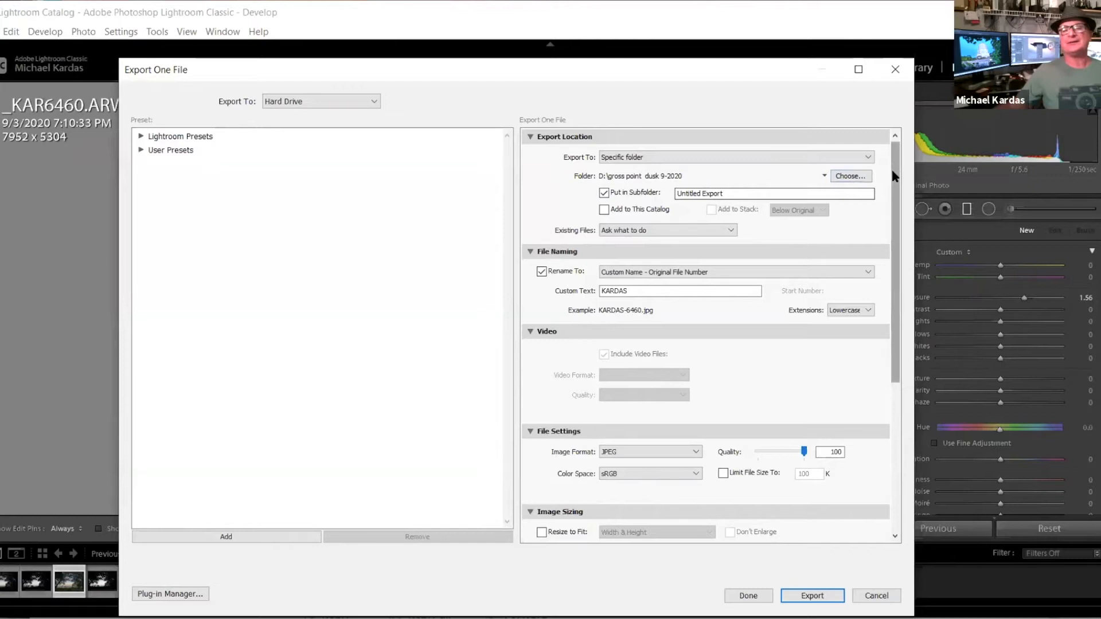
{"action": "scroll", "coordinate": [892, 169], "scroll_direction": "down", "scroll_amount": 1}
{"action": "scroll", "coordinate": [892, 181], "scroll_direction": "down", "scroll_amount": 3}
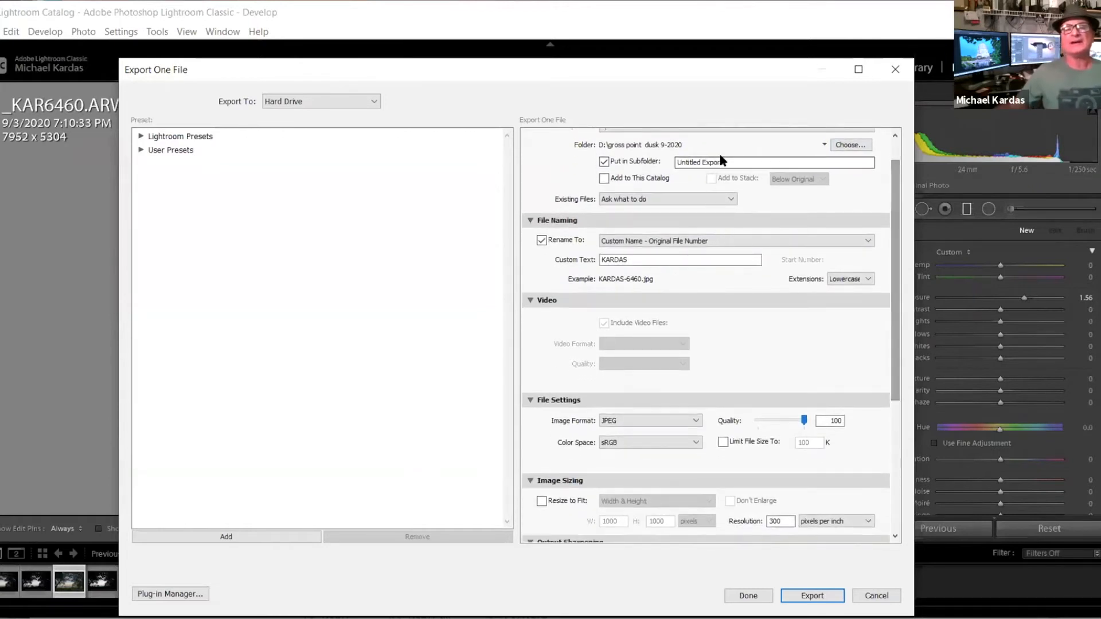
{"action": "left_click_drag", "start_coordinate": [728, 163], "coordinate": [679, 181]}
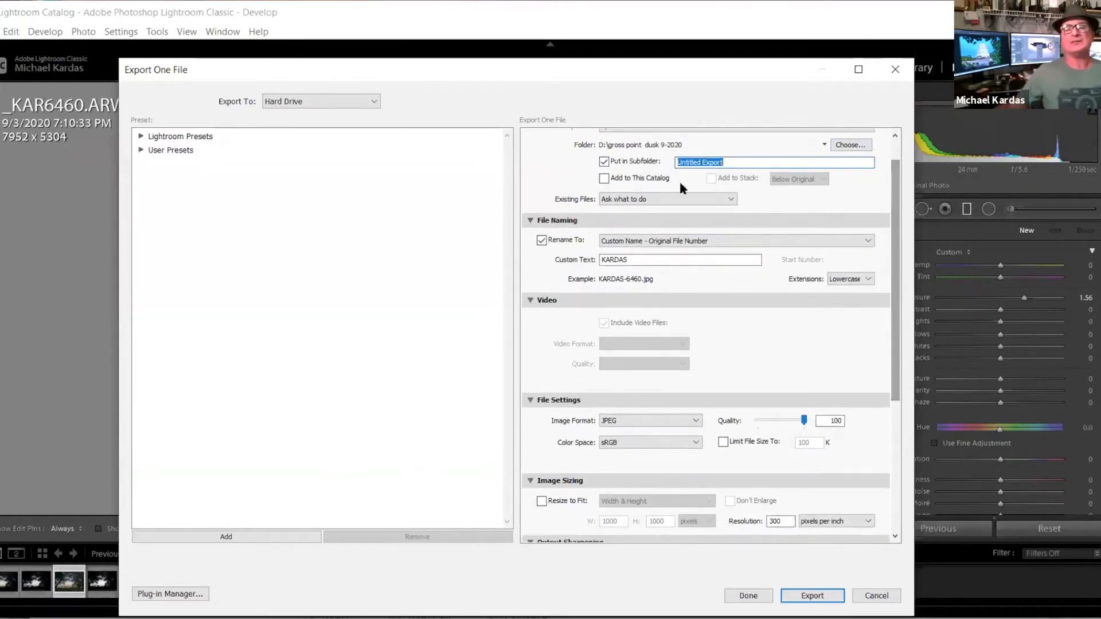
{"action": "left_click", "coordinate": [797, 162]}
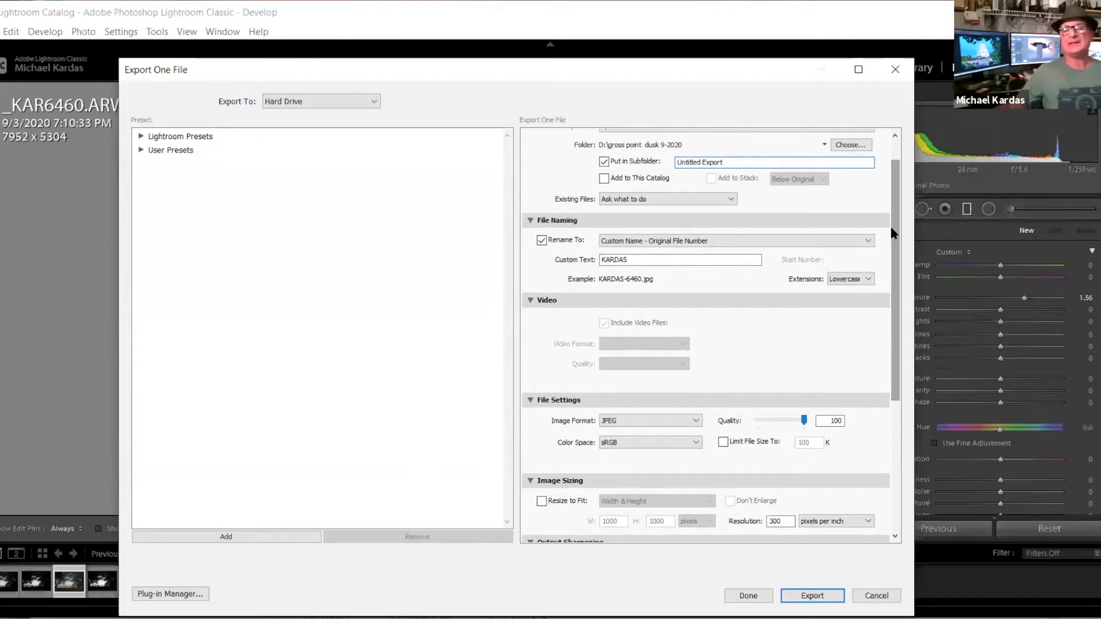
{"action": "left_click_drag", "start_coordinate": [892, 232], "coordinate": [886, 262]}
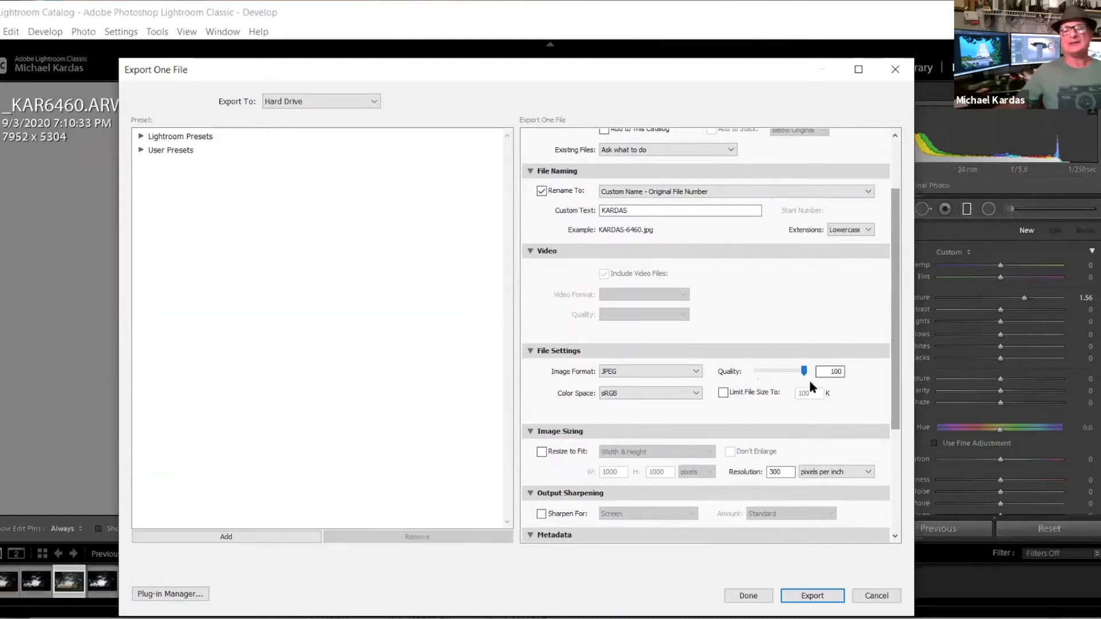
{"action": "scroll", "coordinate": [804, 385], "scroll_direction": "down", "scroll_amount": 3}
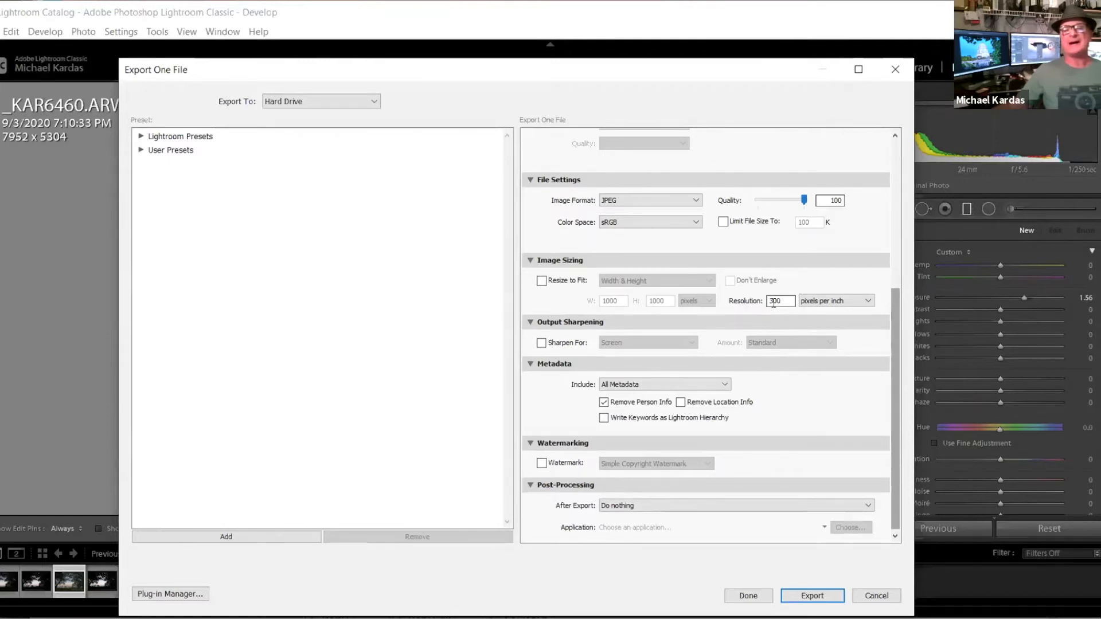
- Try a JPEG quality of 84 and the Resize to Fit option in the export settings
{"action": "left_click_drag", "start_coordinate": [781, 302], "coordinate": [763, 309]}
{"action": "mouse_move", "coordinate": [804, 200]}
{"action": "left_mouse_down"}
{"action": "mouse_move", "coordinate": [781, 198]}
{"action": "mouse_move", "coordinate": [797, 196]}
{"action": "left_mouse_up"}
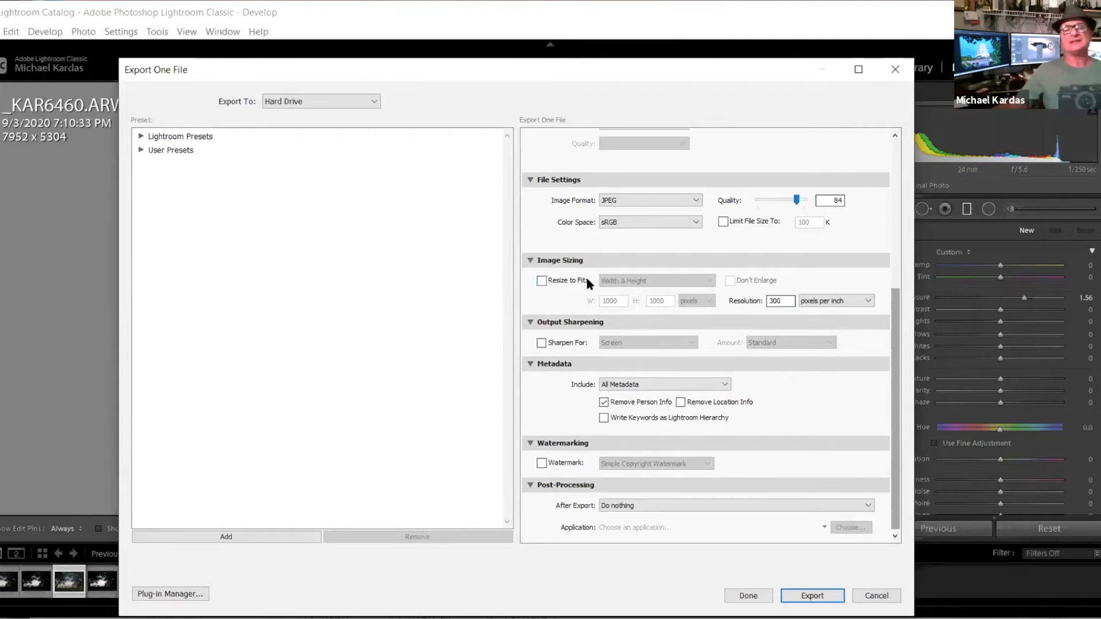
{"action": "left_click", "coordinate": [542, 281]}
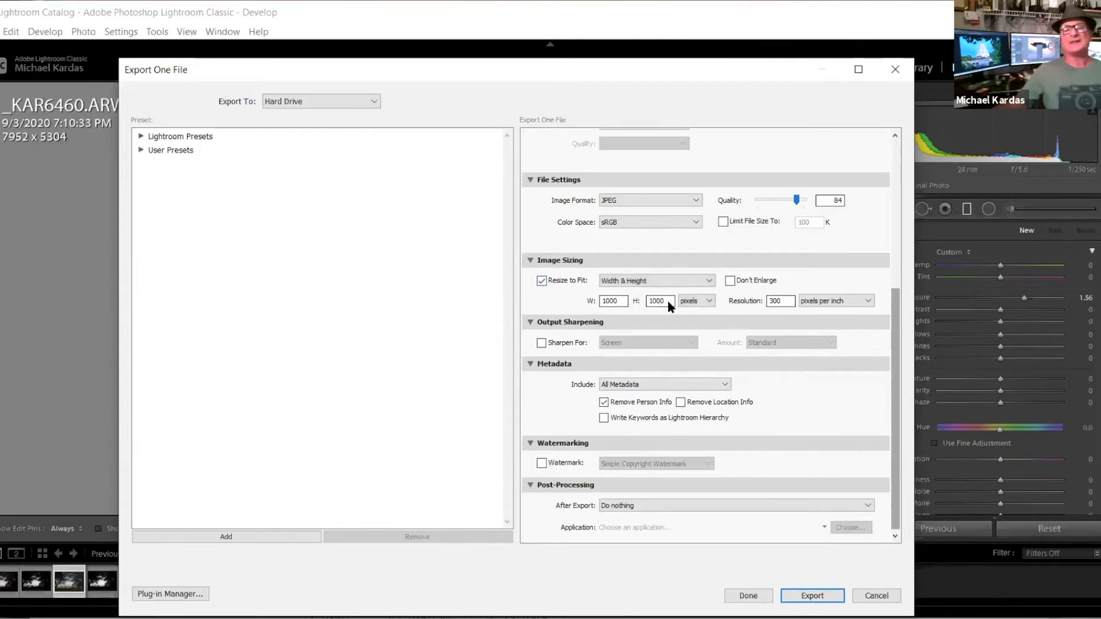
{"action": "left_click", "coordinate": [541, 280]}
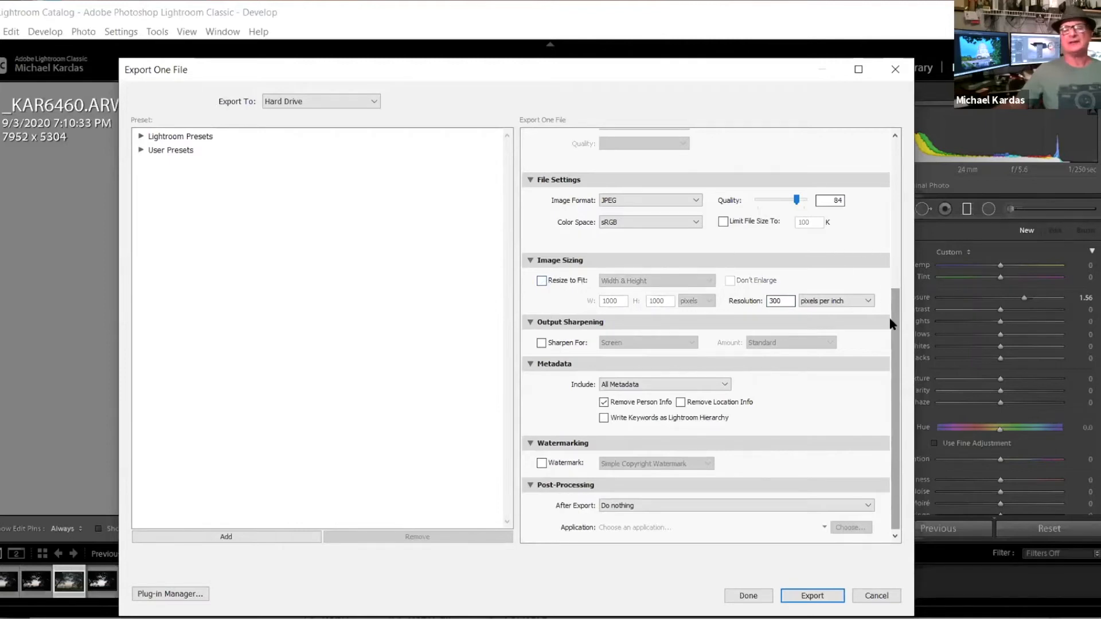
- Export the photo as an sRGB JPEG at quality 100 and 300 pixels per inch, using a unique name to avoid overwriting the existing file
{"action": "left_click_drag", "start_coordinate": [889, 326], "coordinate": [898, 194]}
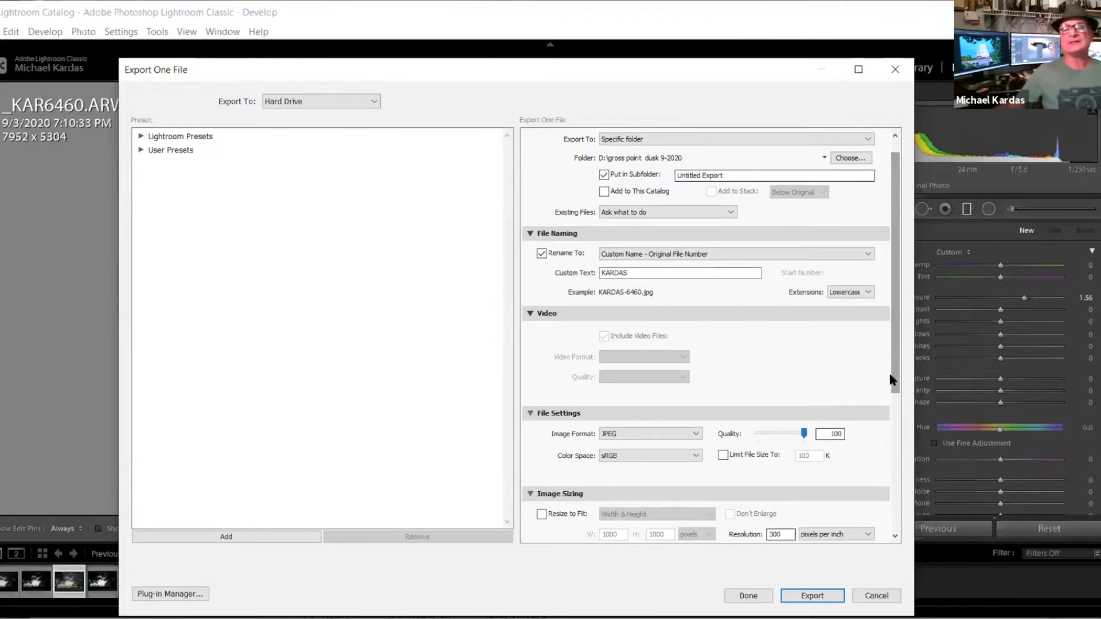
{"action": "scroll", "coordinate": [889, 378], "scroll_direction": "down", "scroll_amount": 1}
{"action": "scroll", "coordinate": [889, 373], "scroll_direction": "up", "scroll_amount": 1}
{"action": "scroll", "coordinate": [883, 401], "scroll_direction": "down", "scroll_amount": 3}
{"action": "scroll", "coordinate": [876, 419], "scroll_direction": "down", "scroll_amount": 8}
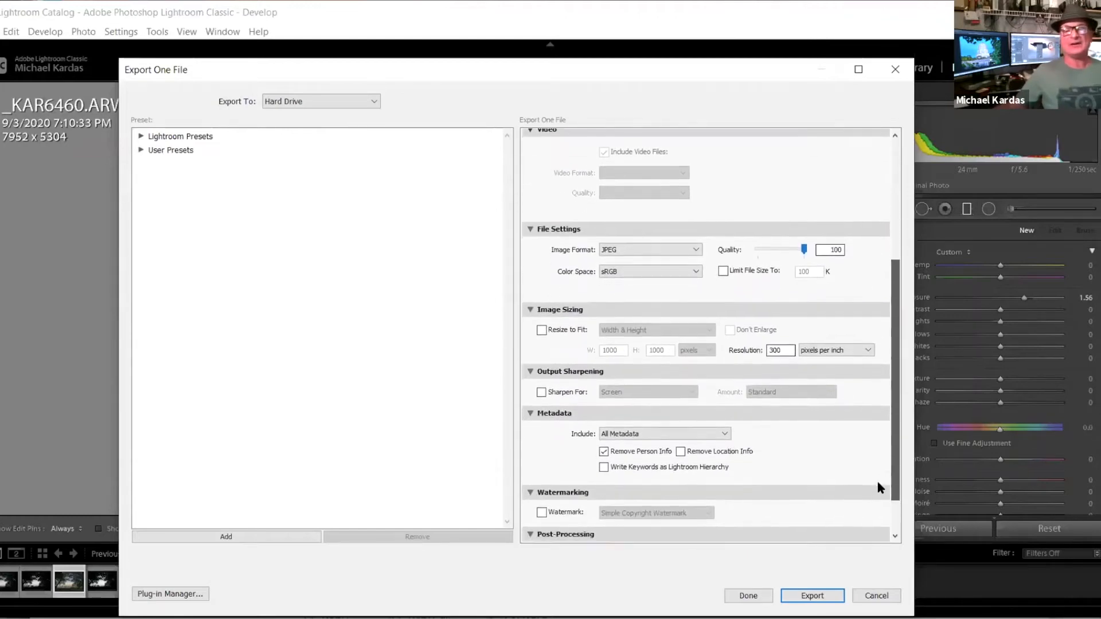
{"action": "scroll", "coordinate": [589, 443], "scroll_direction": "down", "scroll_amount": 3}
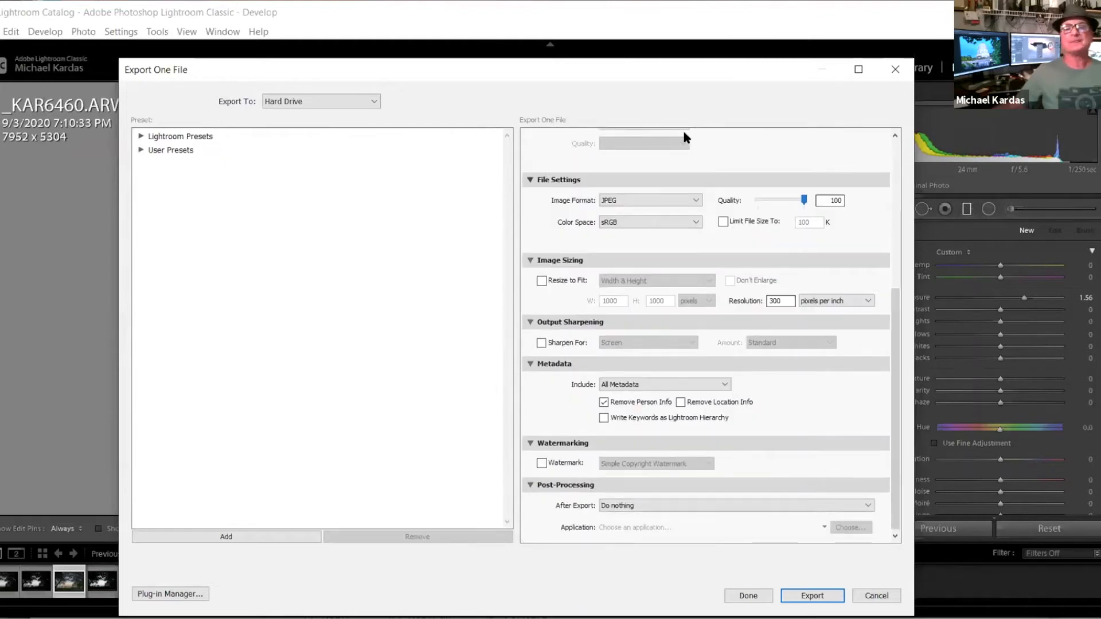
{"action": "left_click_drag", "start_coordinate": [682, 70], "coordinate": [705, 12]}
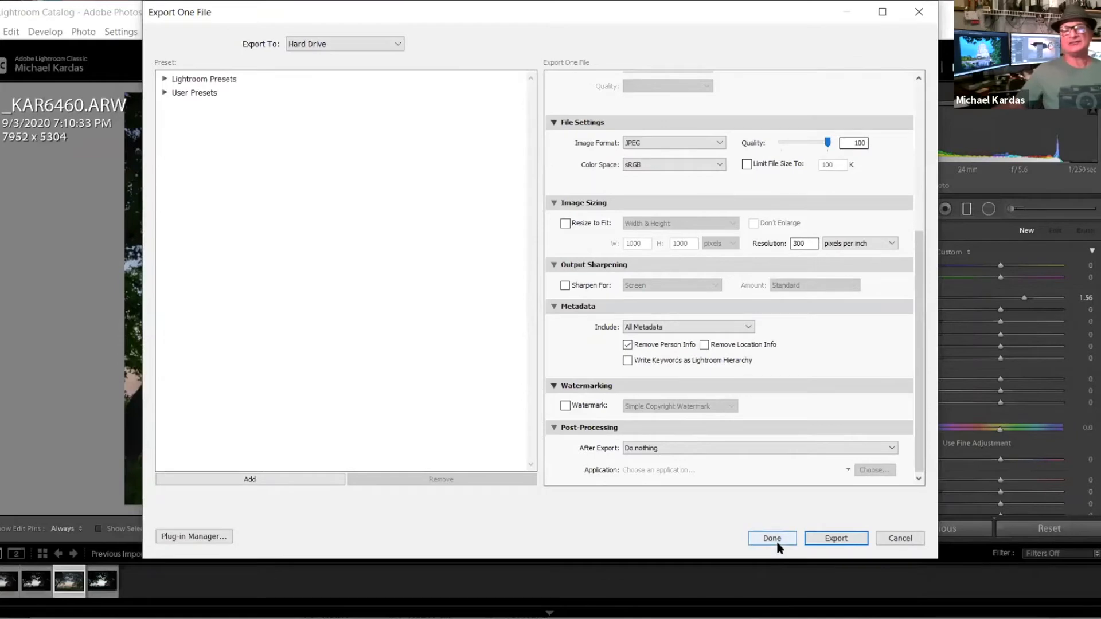
{"action": "left_click", "coordinate": [825, 542]}
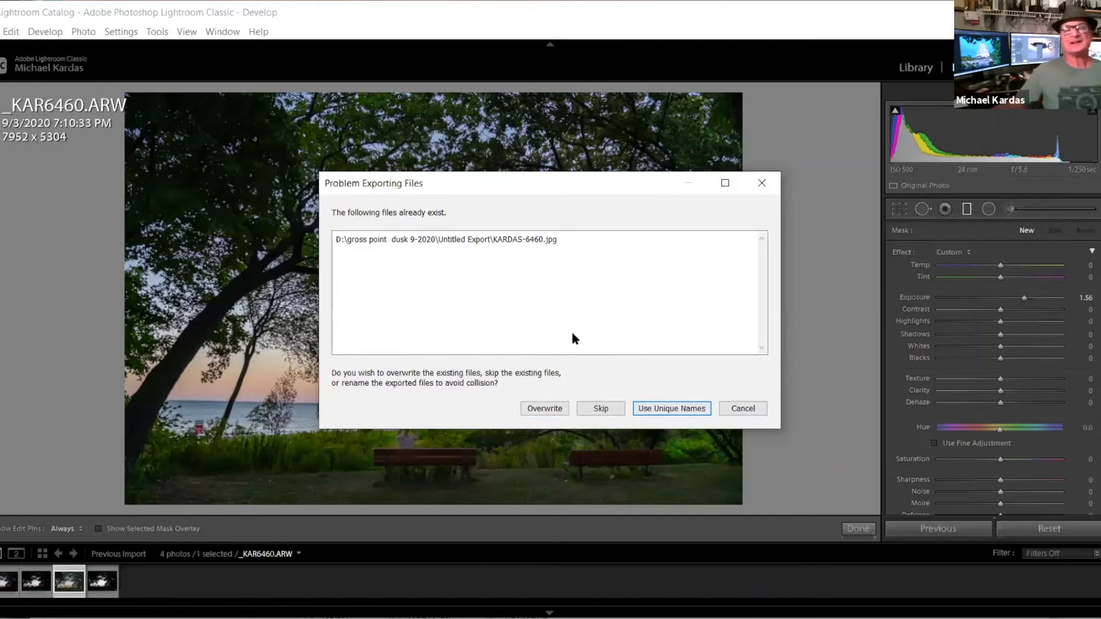
{"action": "left_click", "coordinate": [650, 410]}
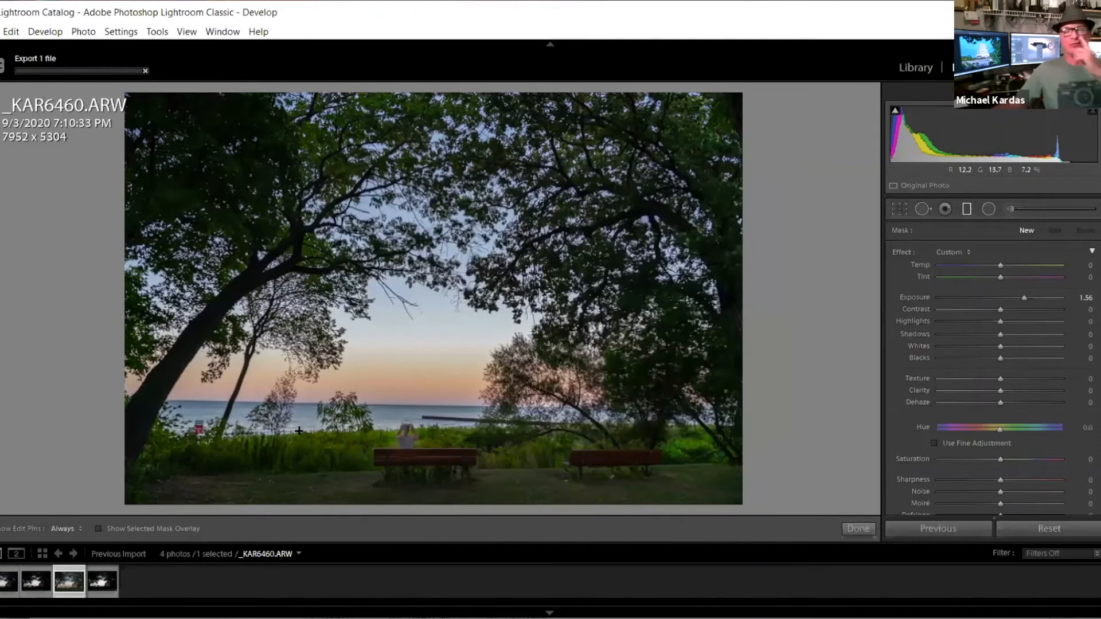
- Straighten the photo to an angle of -1.17 and crop it proportionally to about 6590 x 4395 pixels around the benches and horizon
{"action": "left_click", "coordinate": [902, 211]}
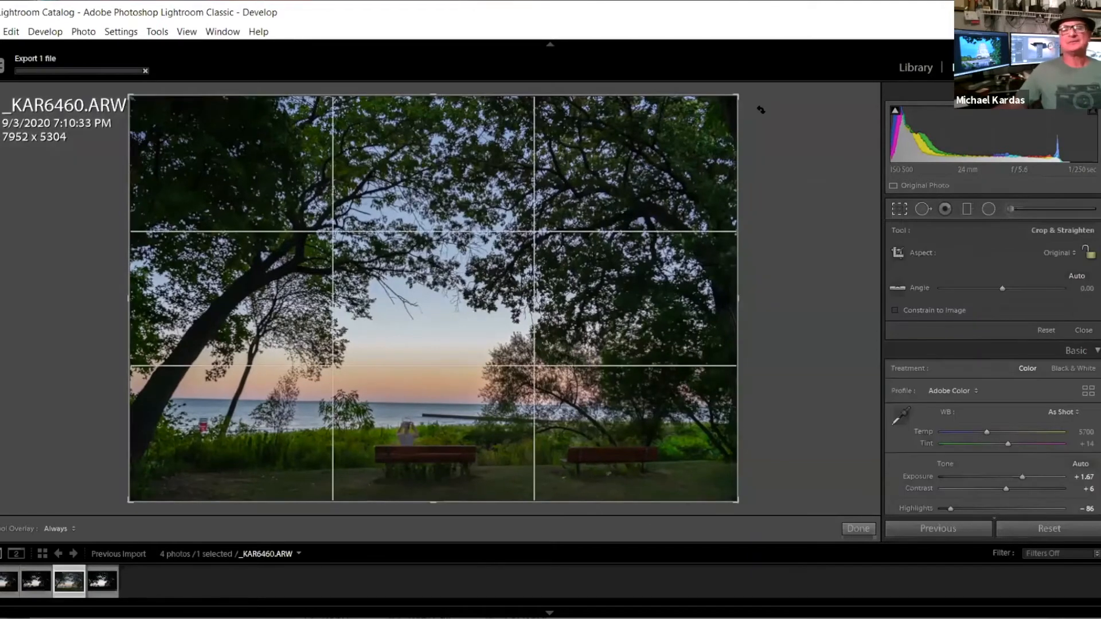
{"action": "left_click_drag", "start_coordinate": [761, 109], "coordinate": [760, 110]}
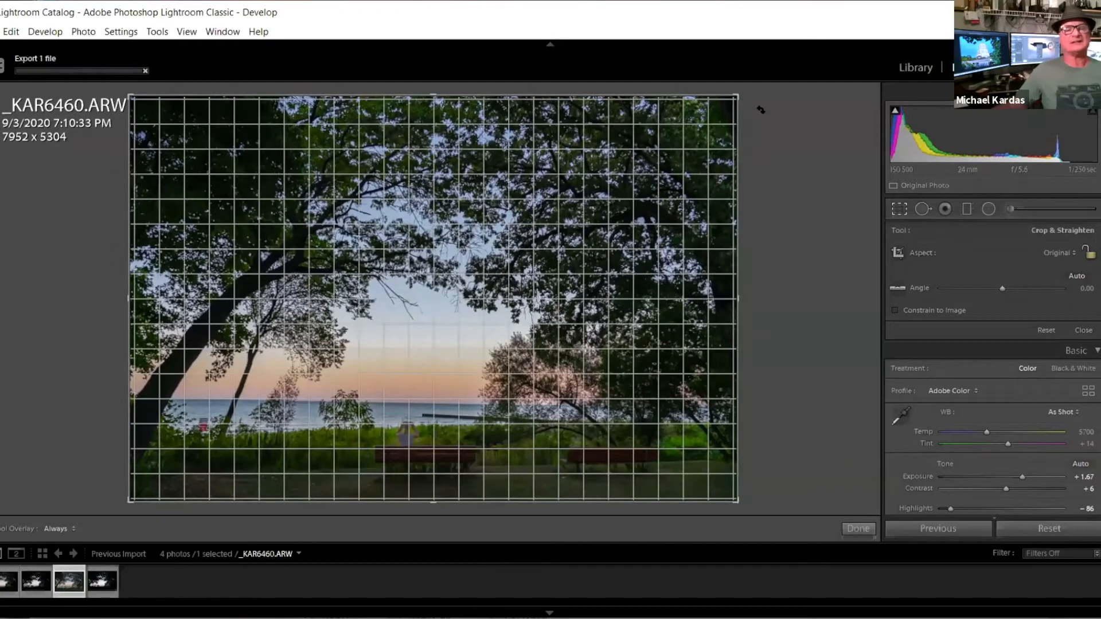
{"action": "left_click_drag", "start_coordinate": [761, 109], "coordinate": [761, 109]}
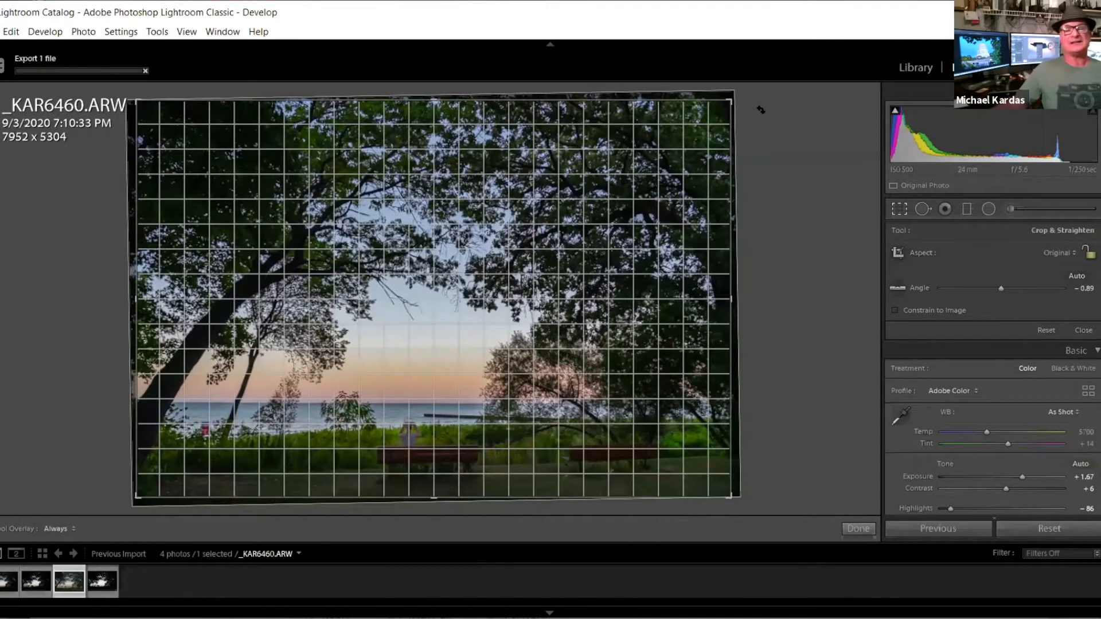
{"action": "left_click_drag", "start_coordinate": [761, 110], "coordinate": [760, 109]}
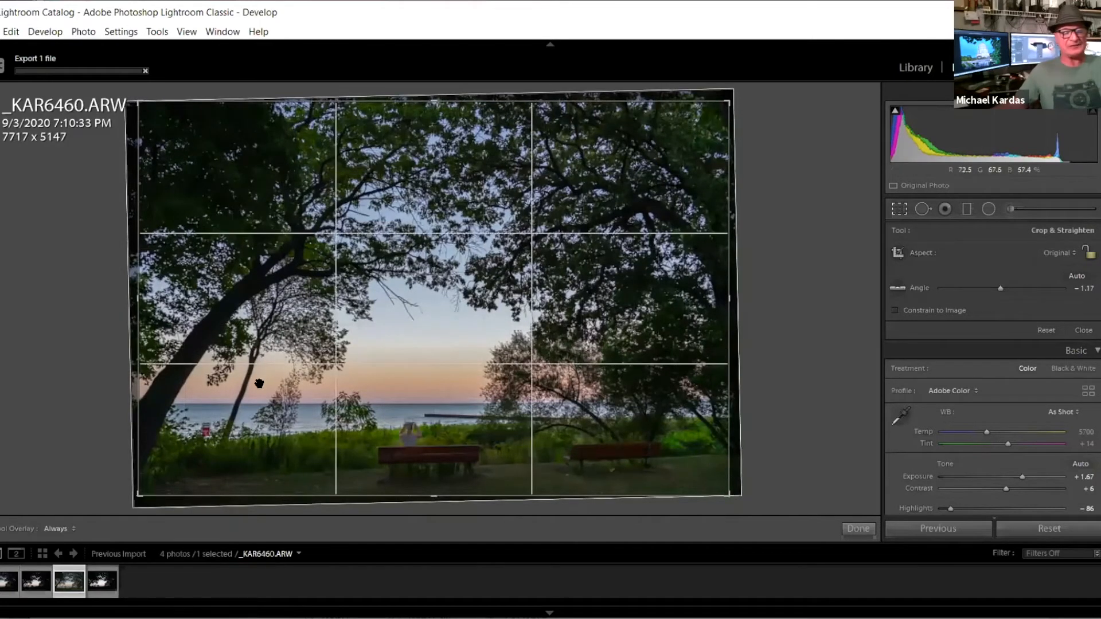
{"action": "left_click_drag", "start_coordinate": [139, 103], "coordinate": [182, 131]}
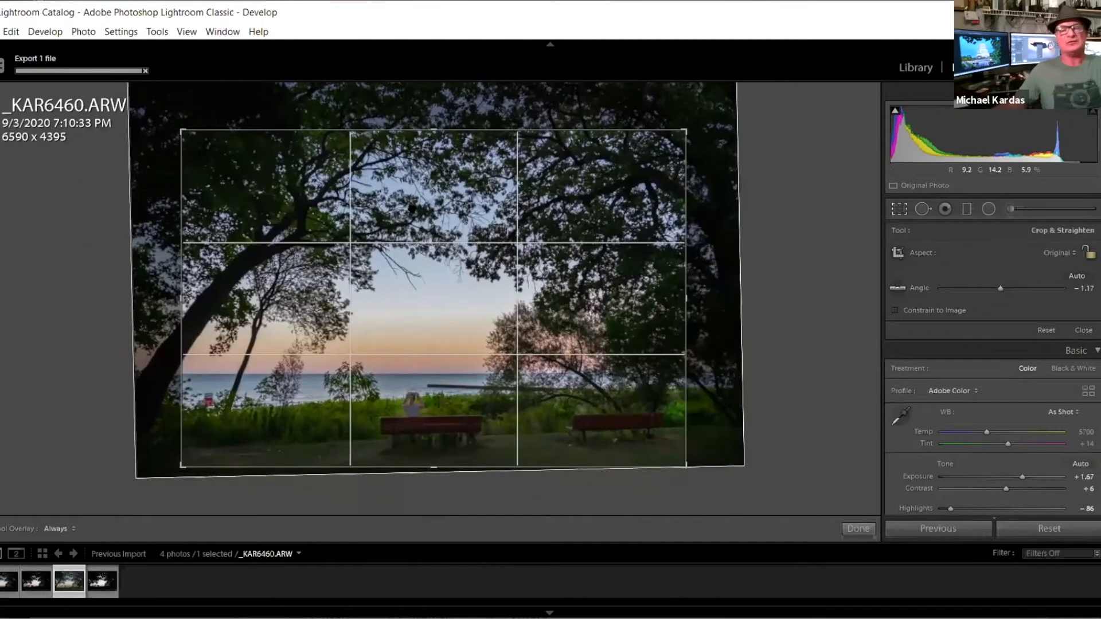
- Shift the photo slightly within the crop frame and apply the crop
{"action": "left_click_drag", "start_coordinate": [413, 207], "coordinate": [423, 204]}
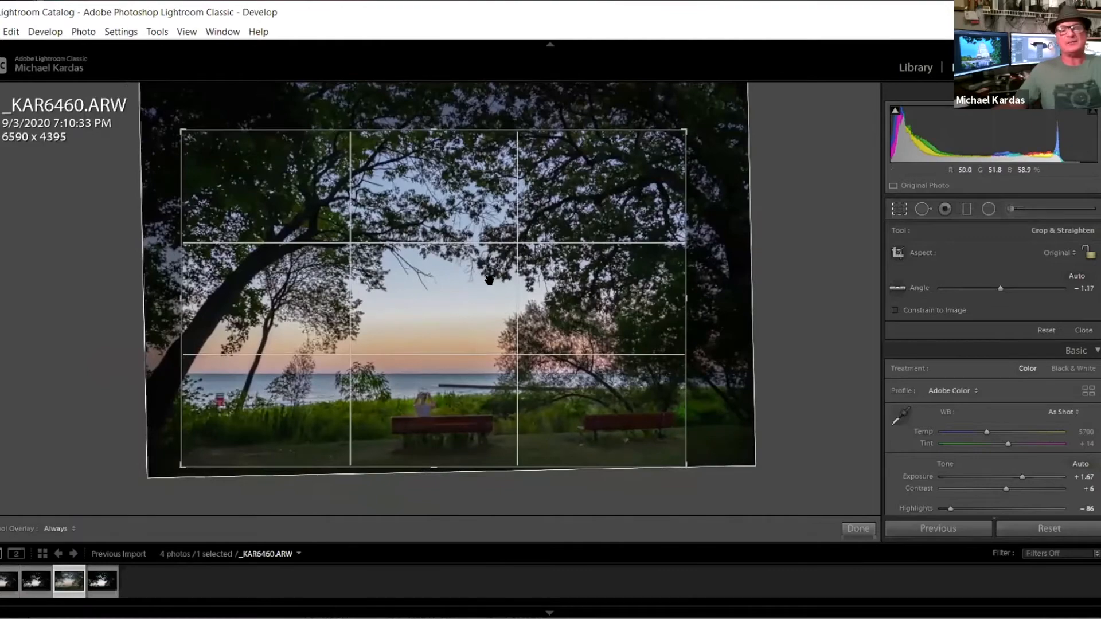
{"action": "double_click", "coordinate": [495, 284]}
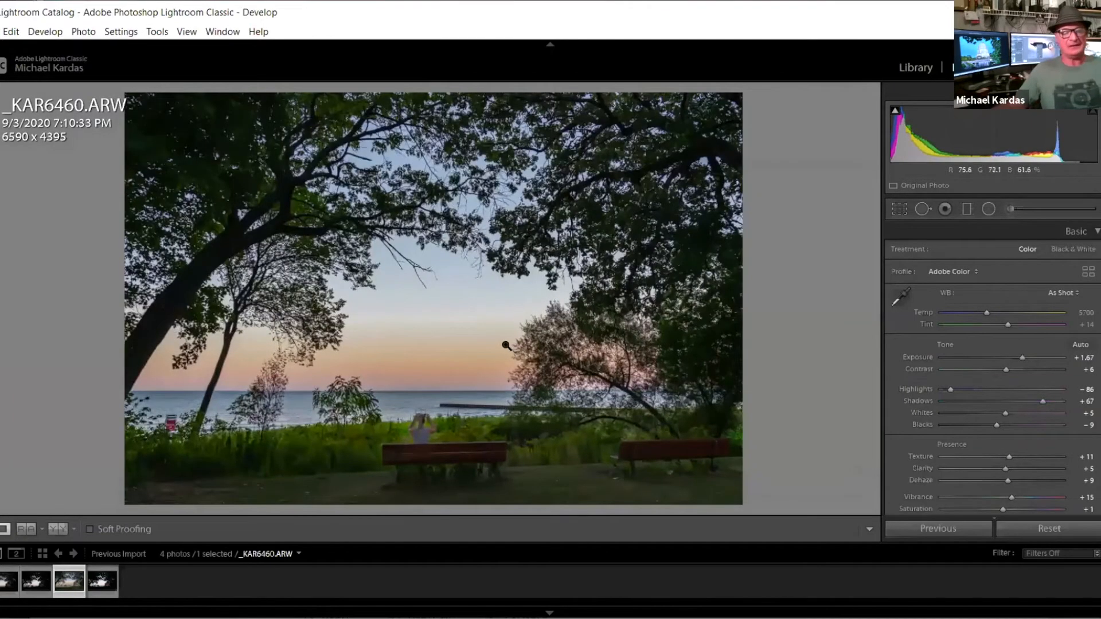
- Undo the recent crop rectangle changes to return the photo to 7717 x 5147
{"action": "key", "text": "ctrl+z"}
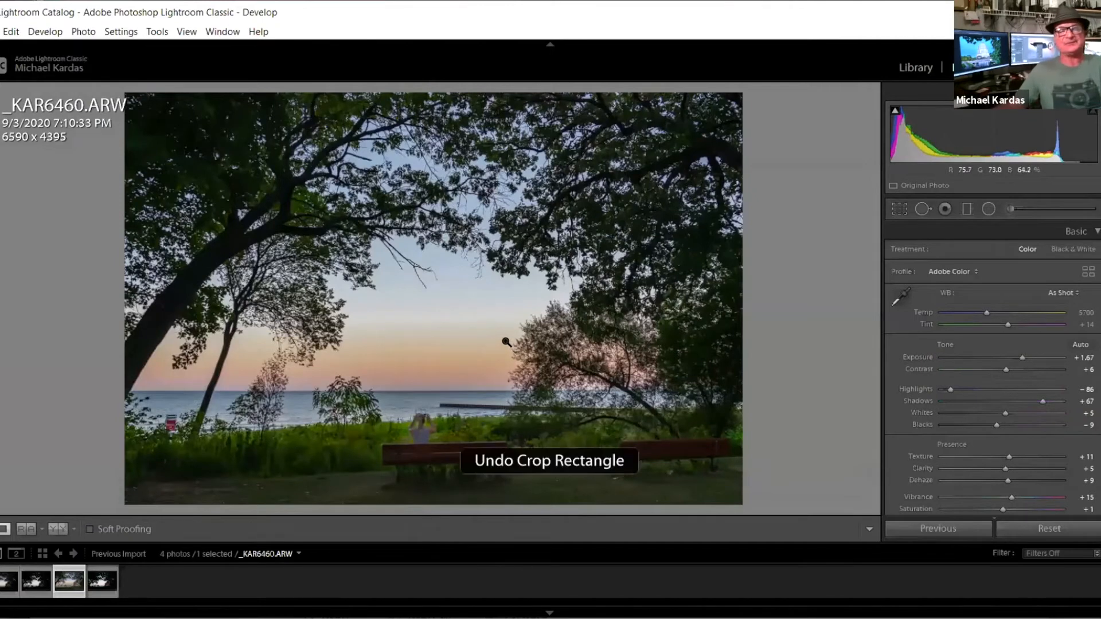
{"action": "key", "text": "ctrl+z"}
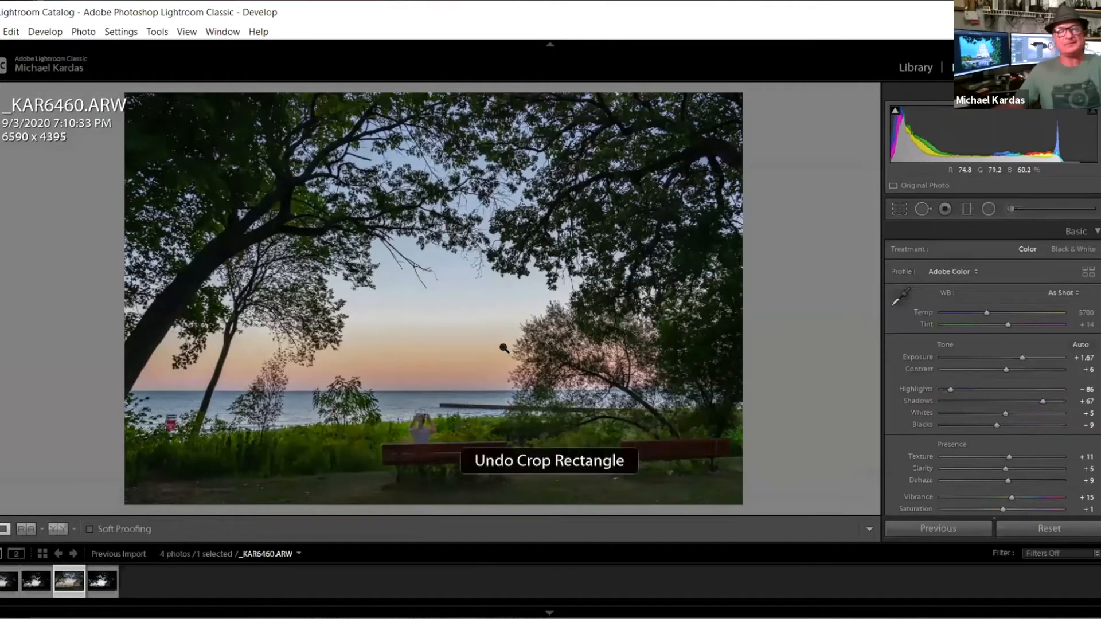
{"action": "key", "text": "ctrl+z"}
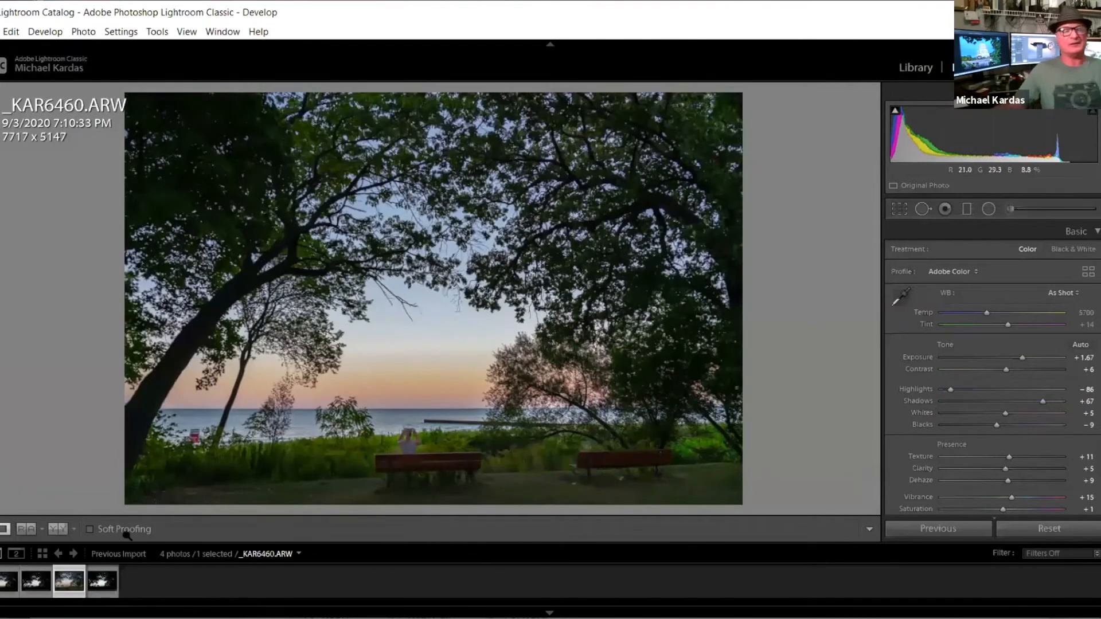
- Compare the developed sunset photo with its original in a side-by-side Before/After view
{"action": "left_click", "coordinate": [73, 529]}
{"action": "left_click", "coordinate": [92, 549]}
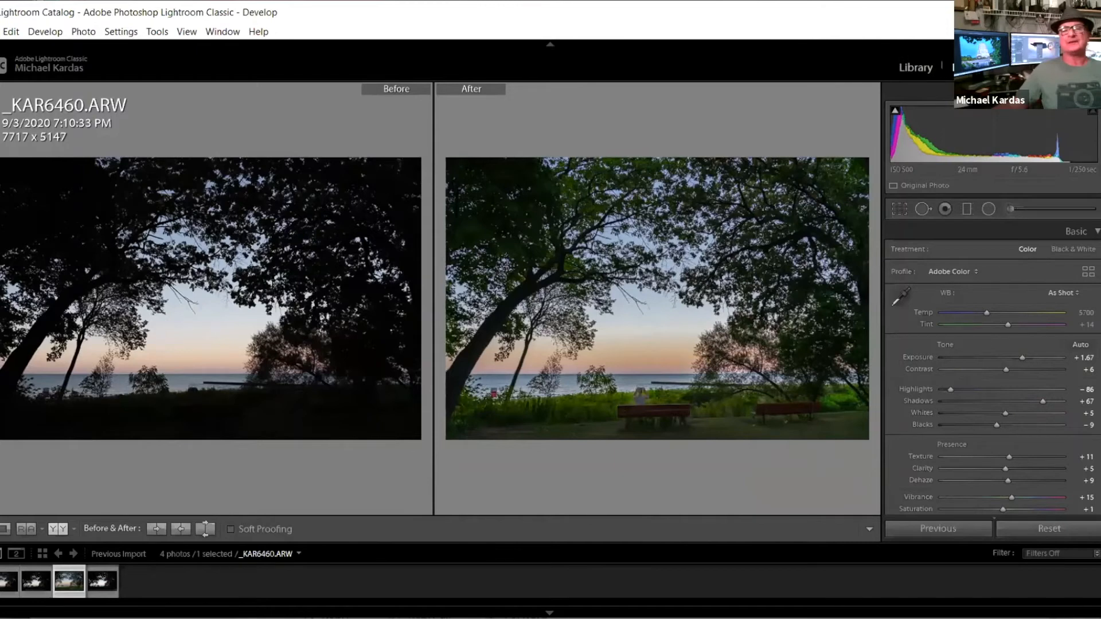
- Open the Quick Collection in the Library and view its first four photos enlarged, ending on the flying pelican
{"action": "left_click", "coordinate": [916, 67]}
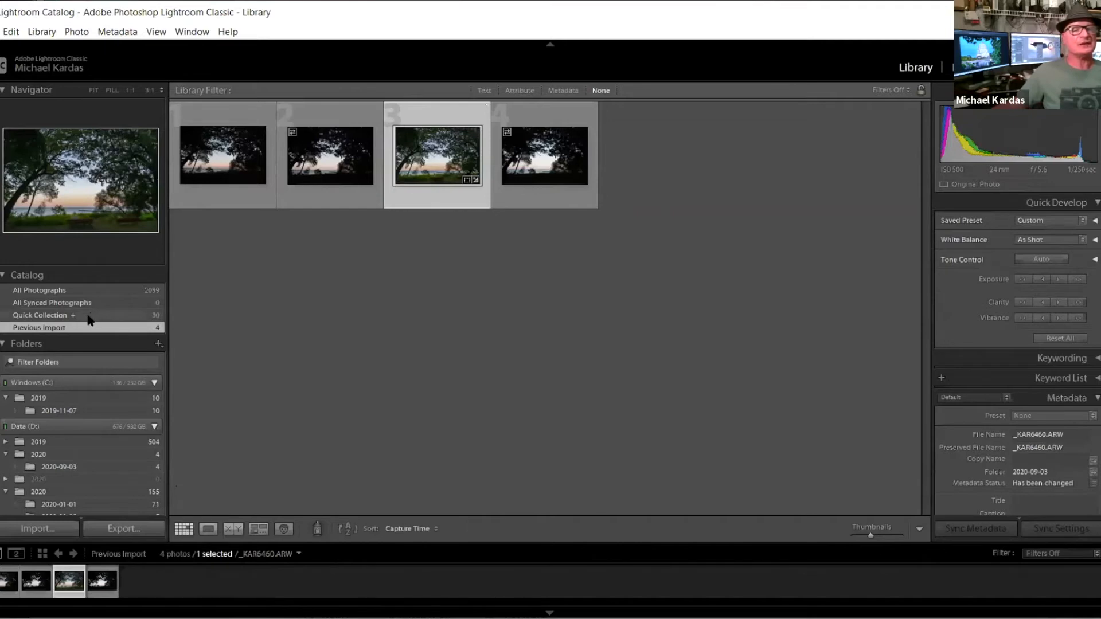
{"action": "left_click", "coordinate": [58, 317]}
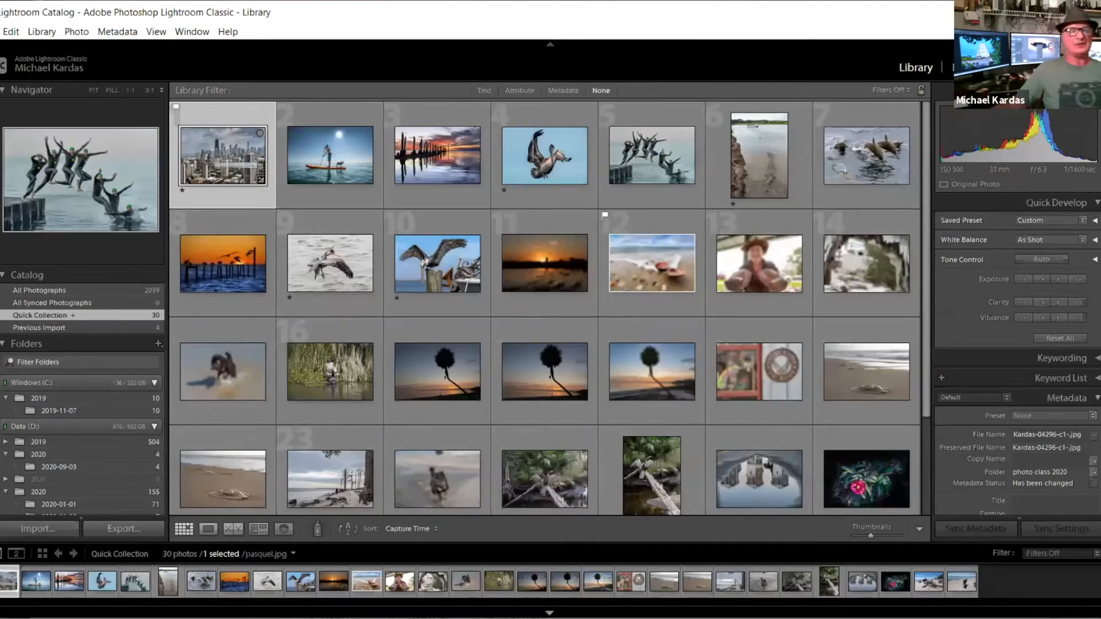
{"action": "key", "text": "e"}
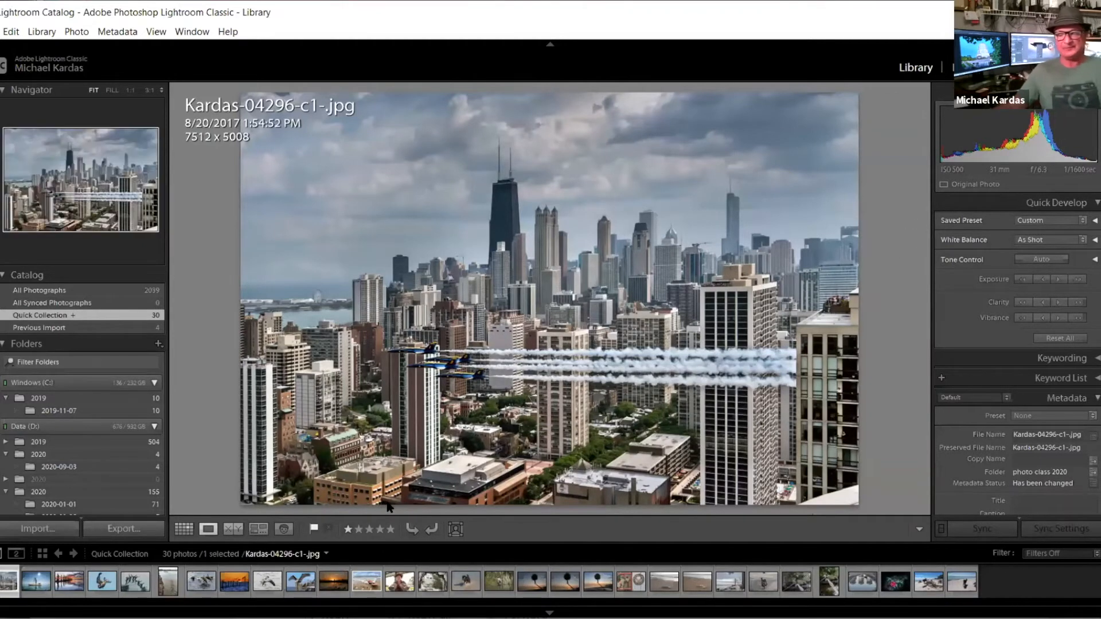
{"action": "key", "text": "Right"}
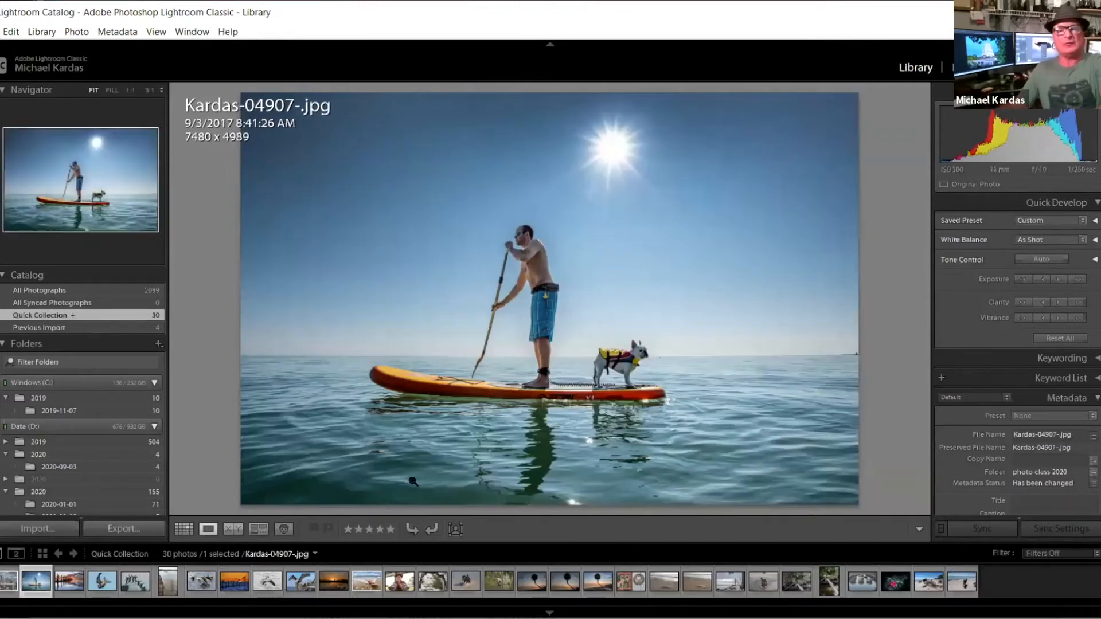
{"action": "left_click", "coordinate": [68, 581]}
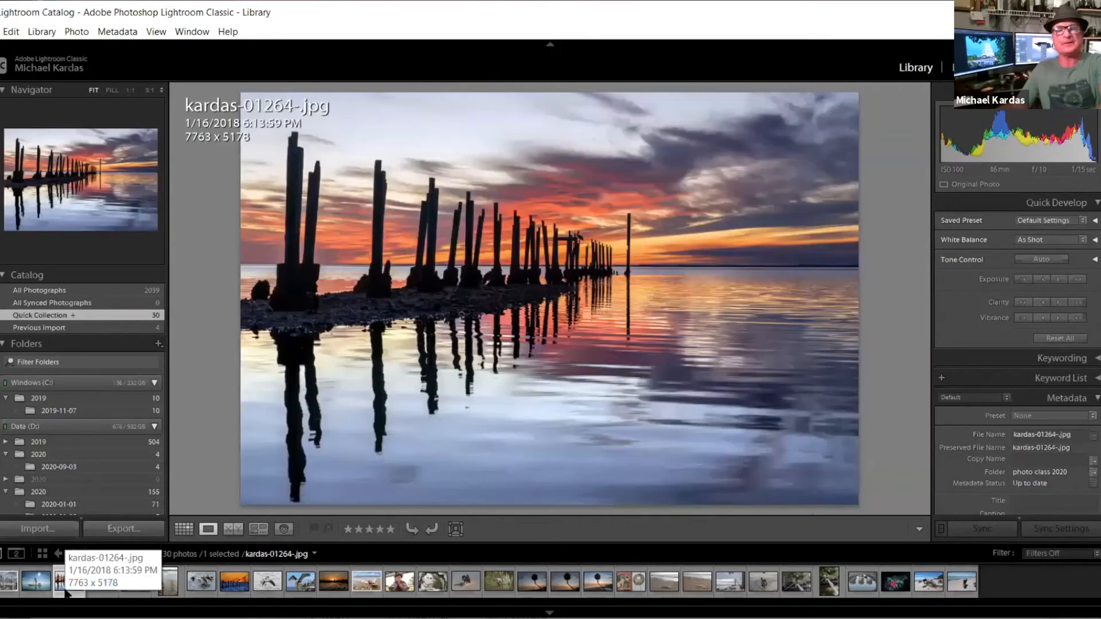
{"action": "key", "text": "Right"}
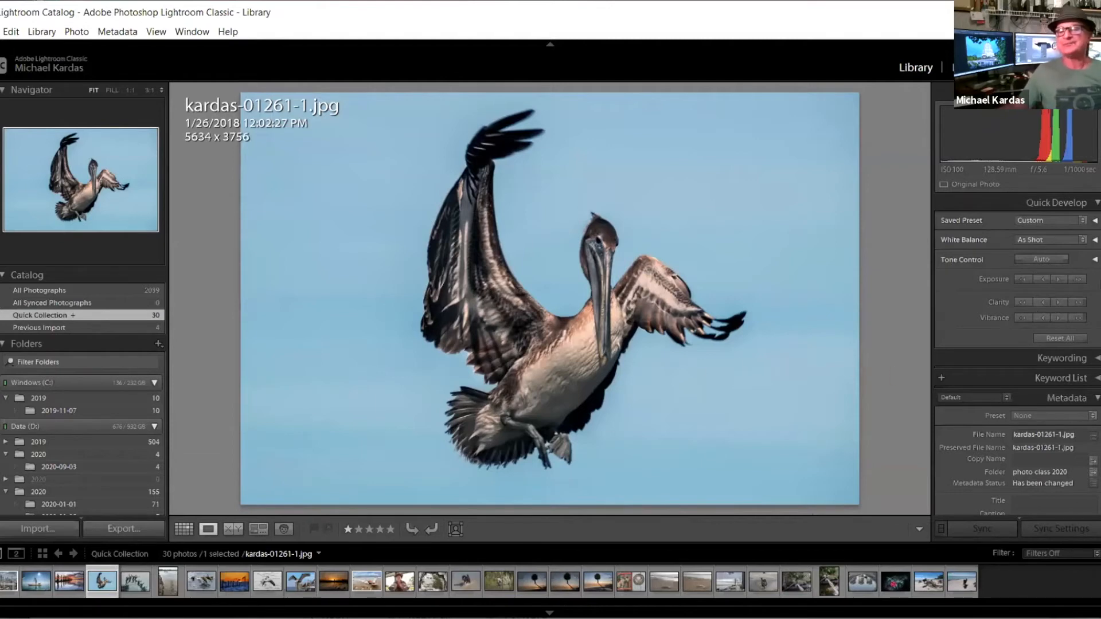
- Review the pelican photo's metadata, collapsing and expanding the Metadata section
{"action": "scroll", "coordinate": [1096, 398], "scroll_direction": "down", "scroll_amount": 5}
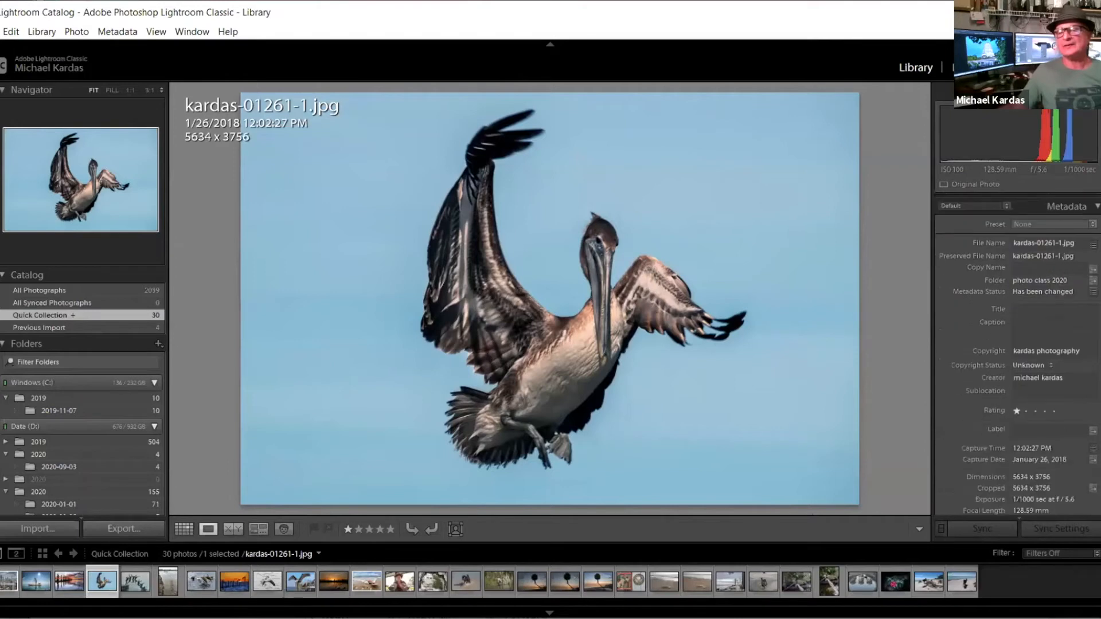
{"action": "scroll", "coordinate": [1096, 397], "scroll_direction": "down", "scroll_amount": 1}
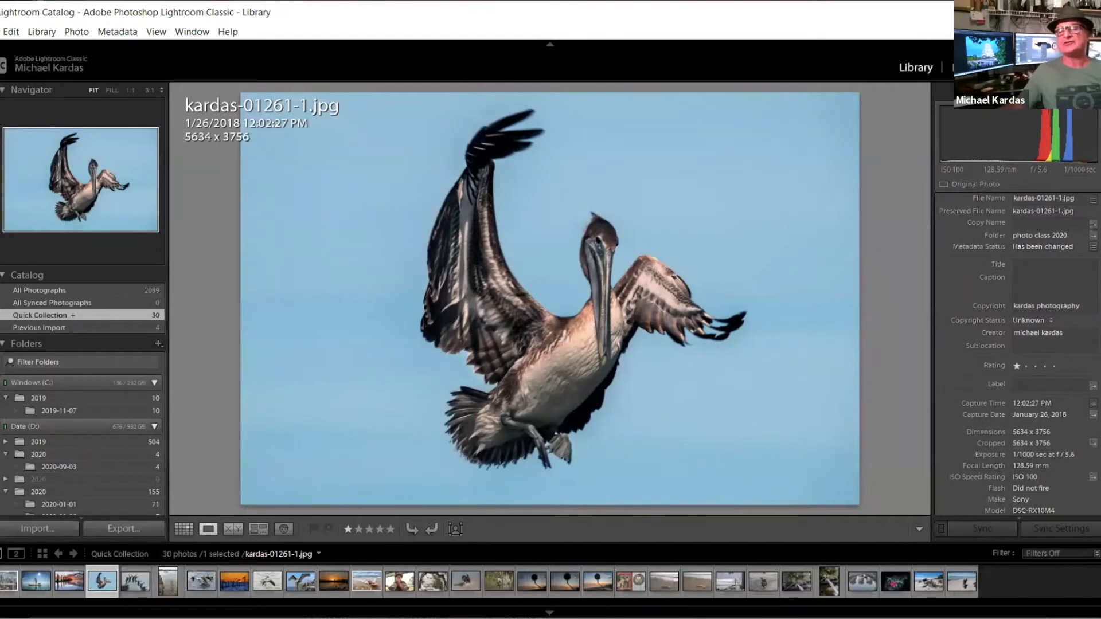
{"action": "scroll", "coordinate": [1018, 356], "scroll_direction": "up", "scroll_amount": 5}
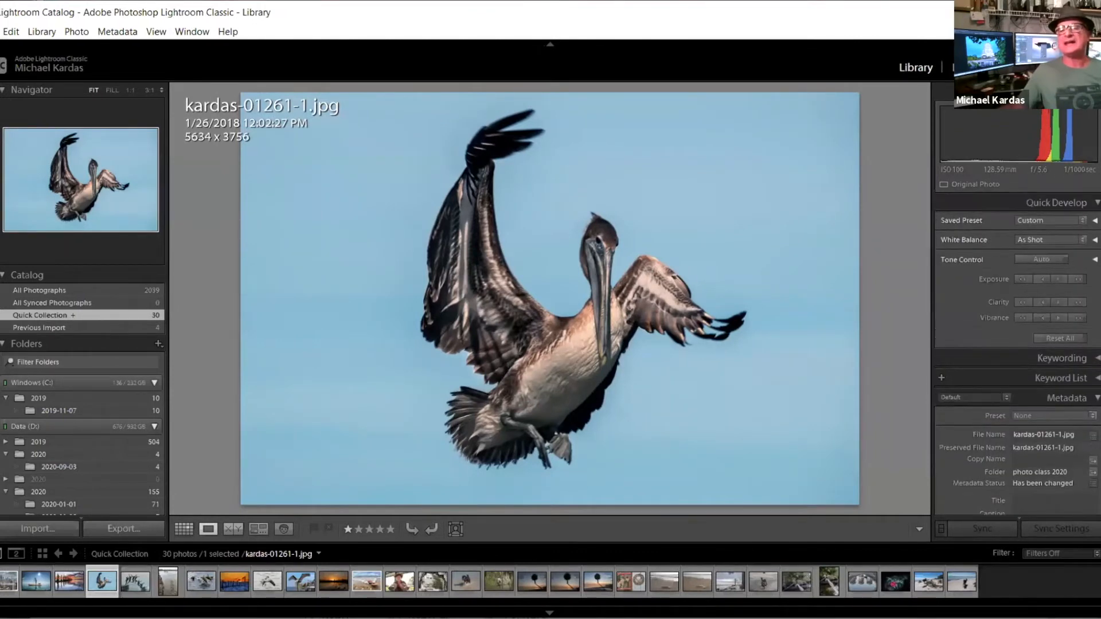
{"action": "scroll", "coordinate": [1018, 355], "scroll_direction": "down", "scroll_amount": 4}
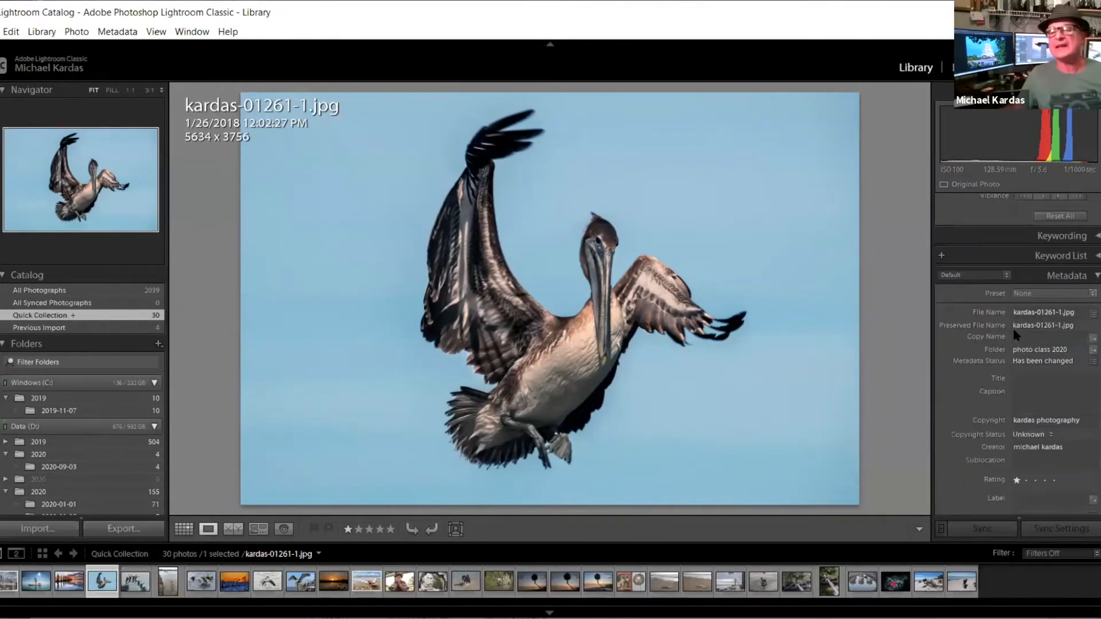
{"action": "left_click", "coordinate": [1096, 277]}
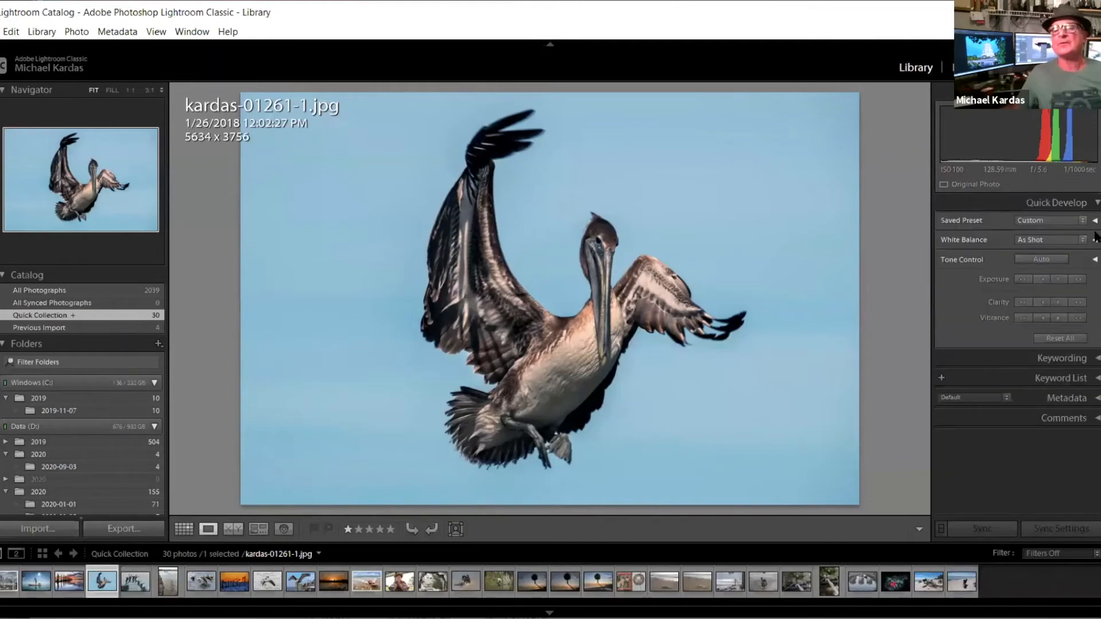
{"action": "left_click", "coordinate": [1094, 400]}
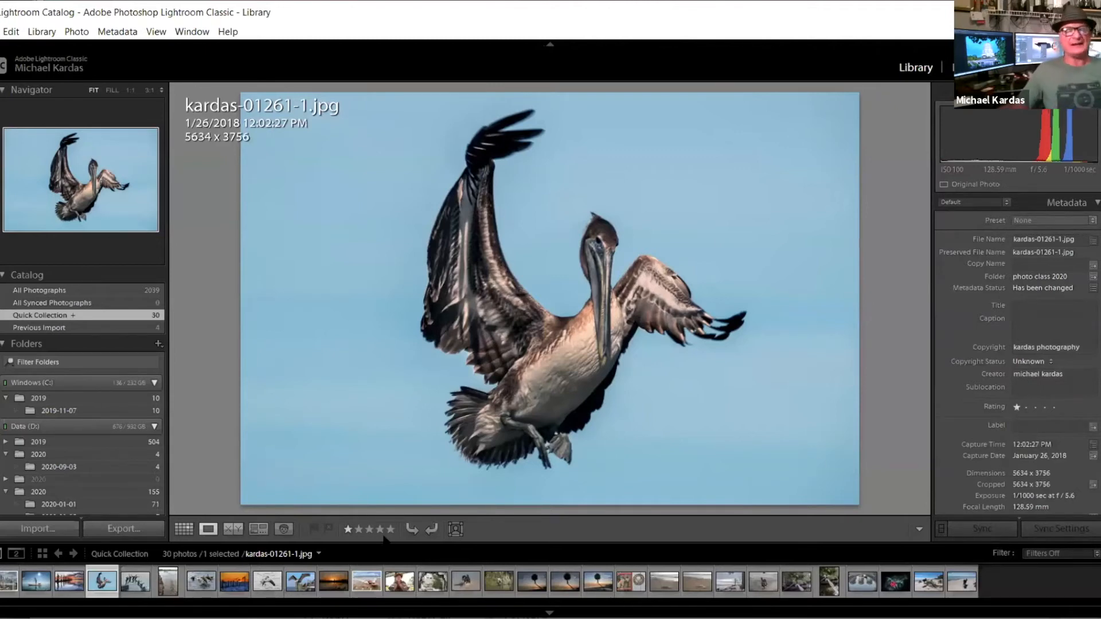
- Try a three-star rating on the pelican photo and return it to one star
{"action": "left_click", "coordinate": [369, 530]}
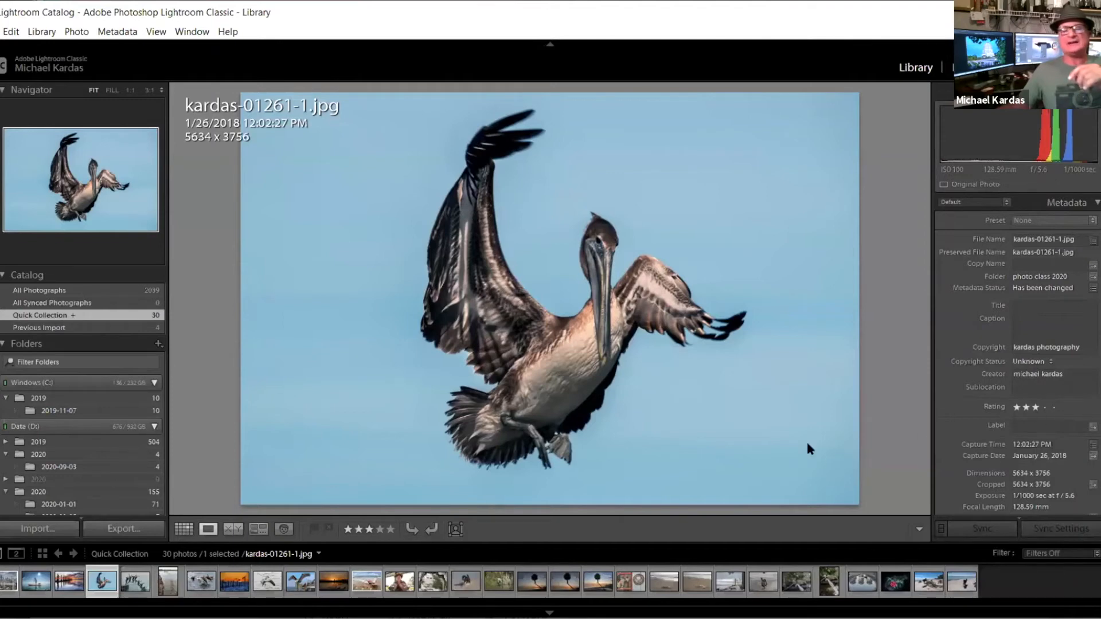
{"action": "left_click", "coordinate": [348, 529]}
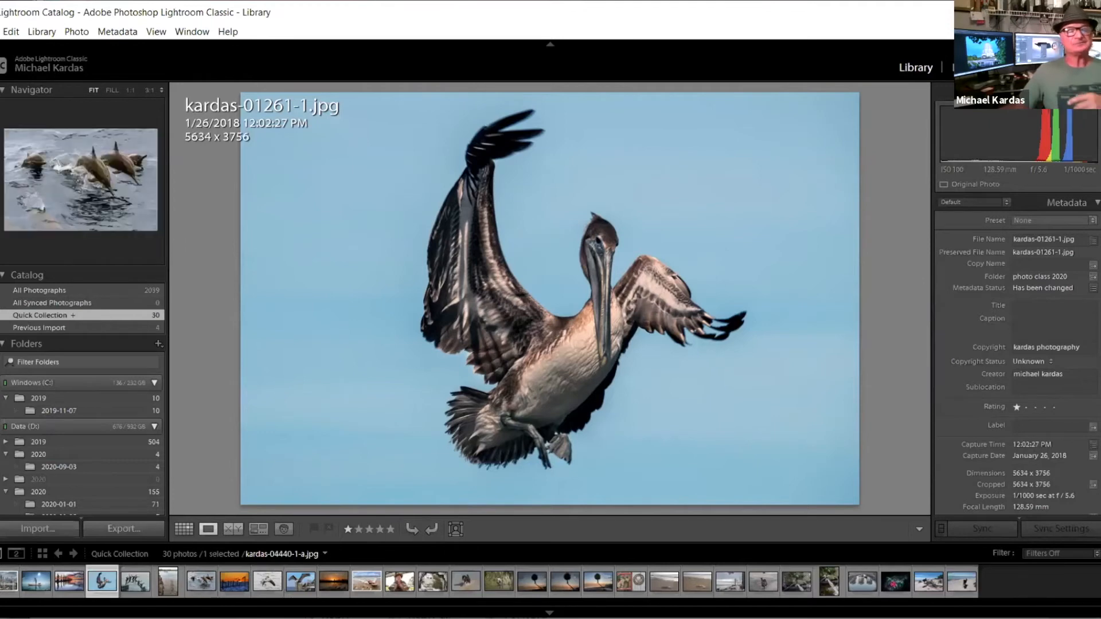
- Open the jumping swimmers photo pasquel.jpg and compare its before and after versions side by side in Develop
{"action": "left_click", "coordinate": [136, 584]}
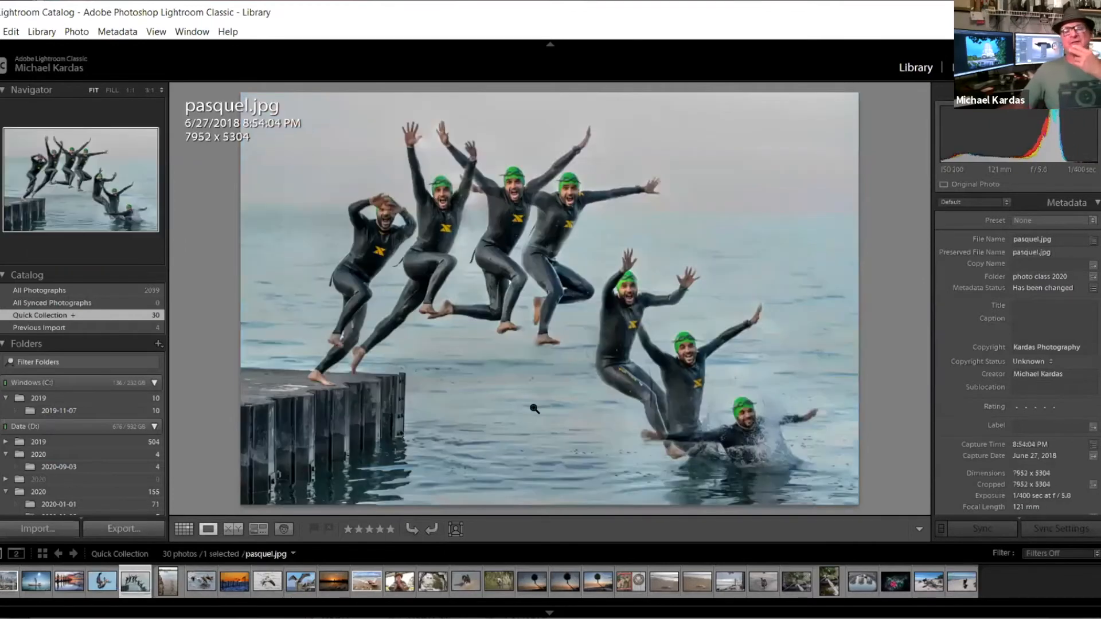
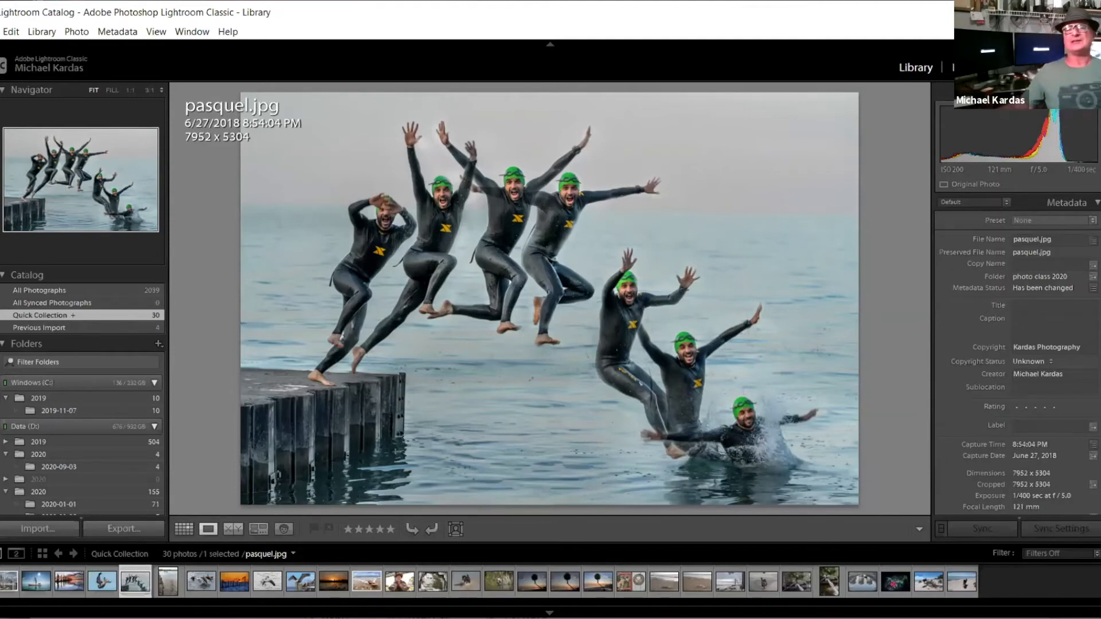
{"action": "key", "text": "y"}
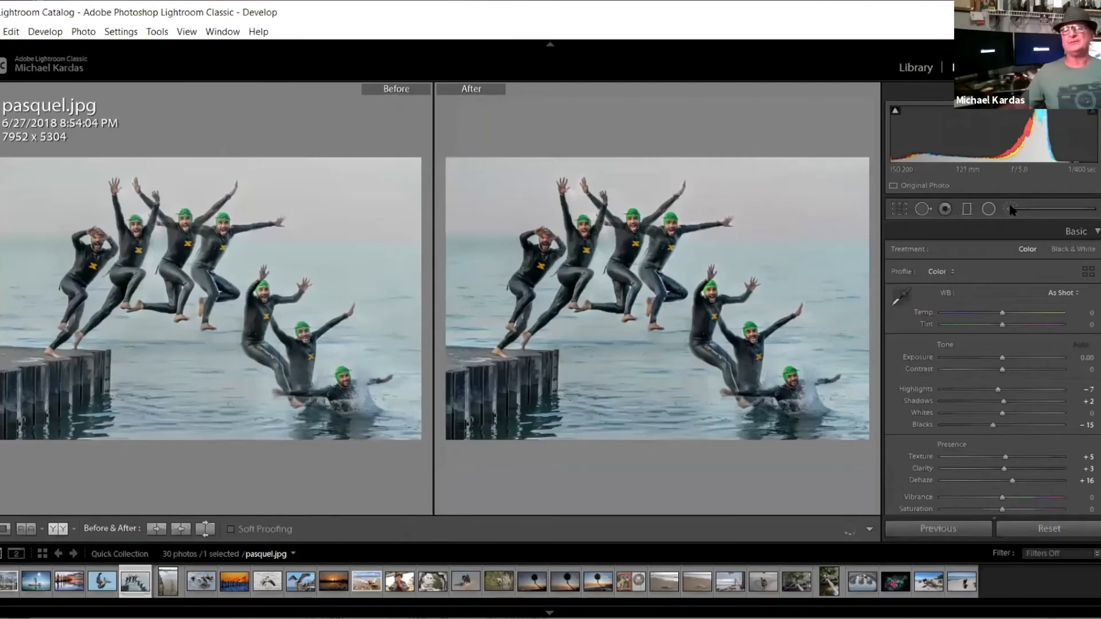
- Paint an Adjustment Brush stroke with Exposure 1.56 over the sky beside the jumping swimmers
{"action": "left_click", "coordinate": [1011, 210]}
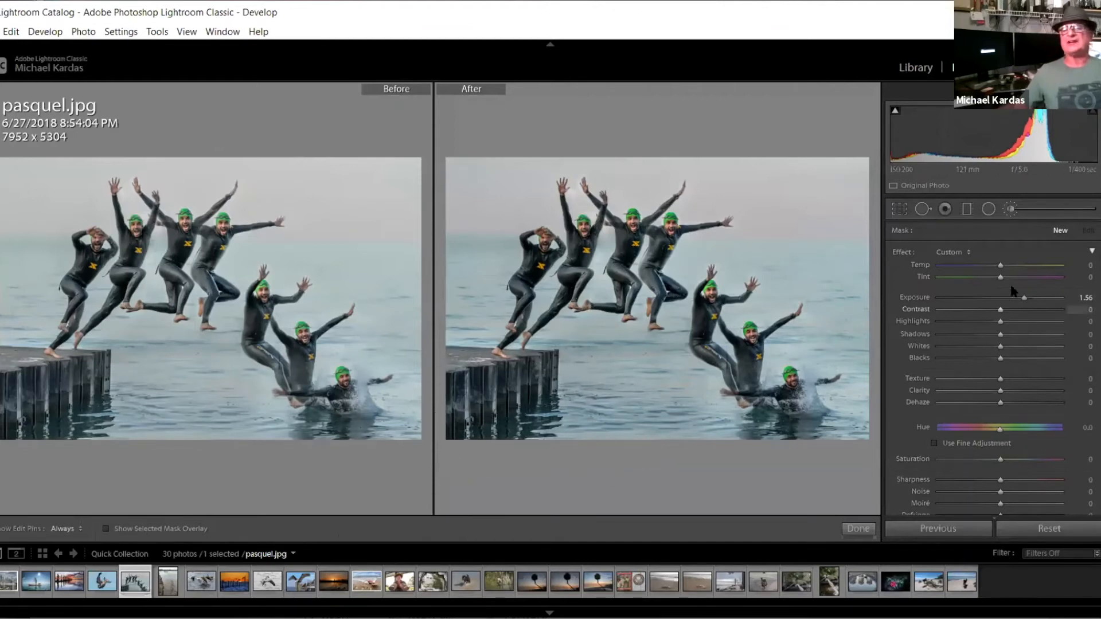
{"action": "left_click", "coordinate": [1011, 209]}
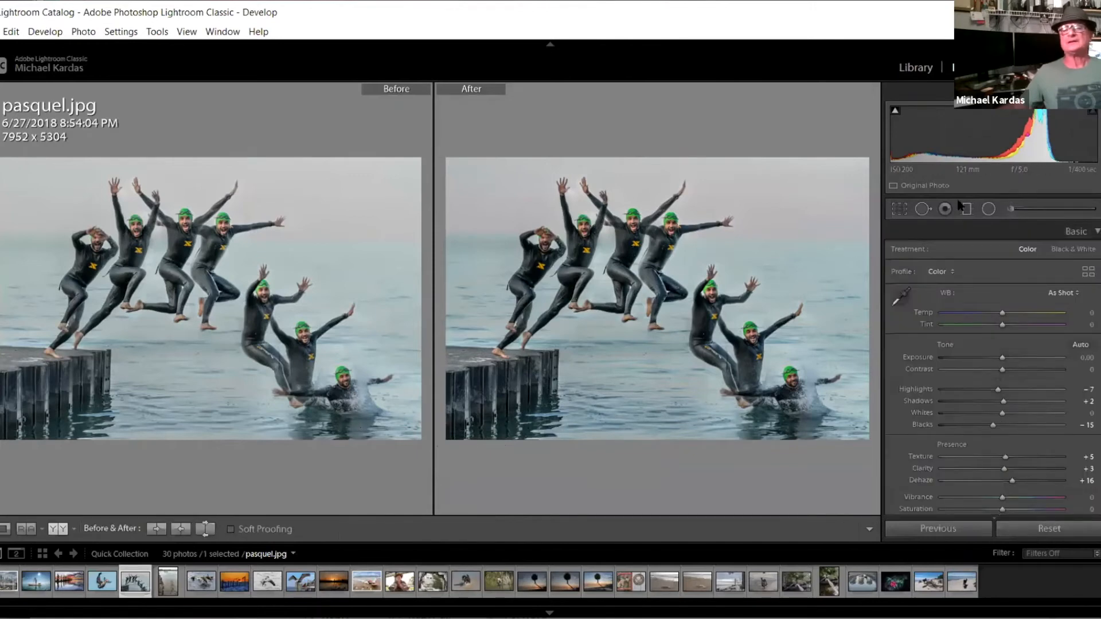
{"action": "left_click", "coordinate": [1010, 210]}
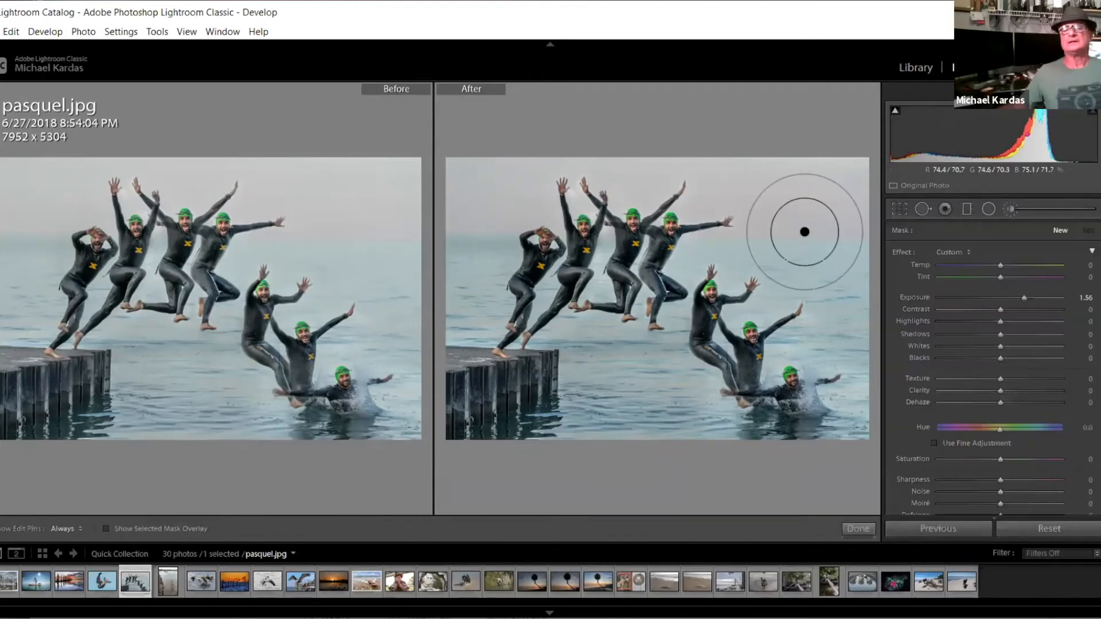
{"action": "left_click_drag", "start_coordinate": [826, 210], "coordinate": [736, 215]}
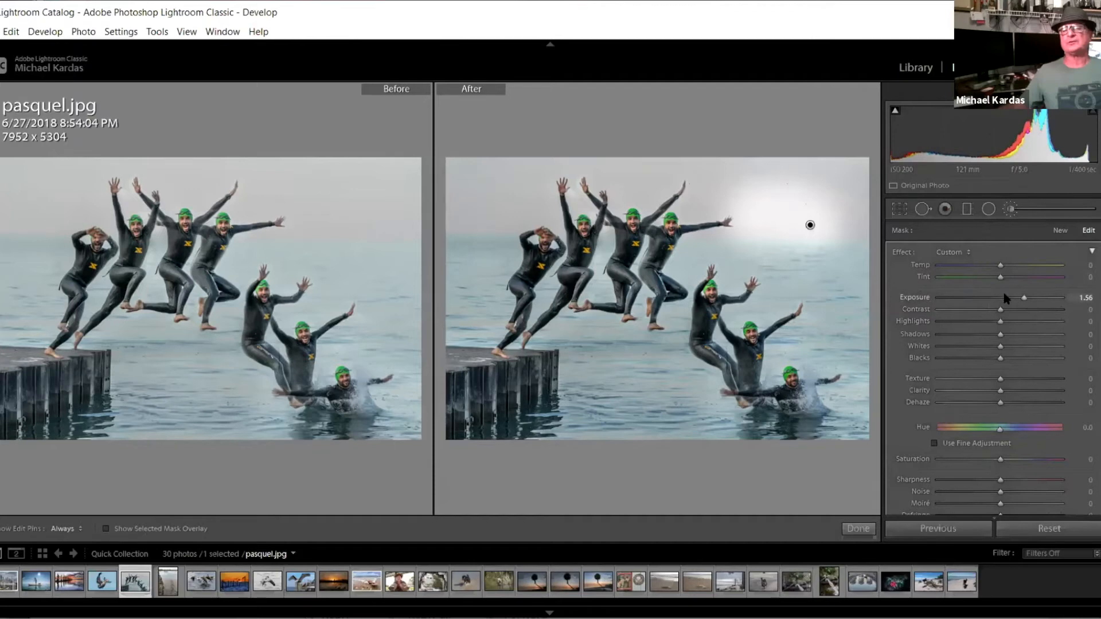
- Reset the brush effect sliders and try Temp values of 29 and -7 on the painted sky area
{"action": "double_click", "coordinate": [894, 252]}
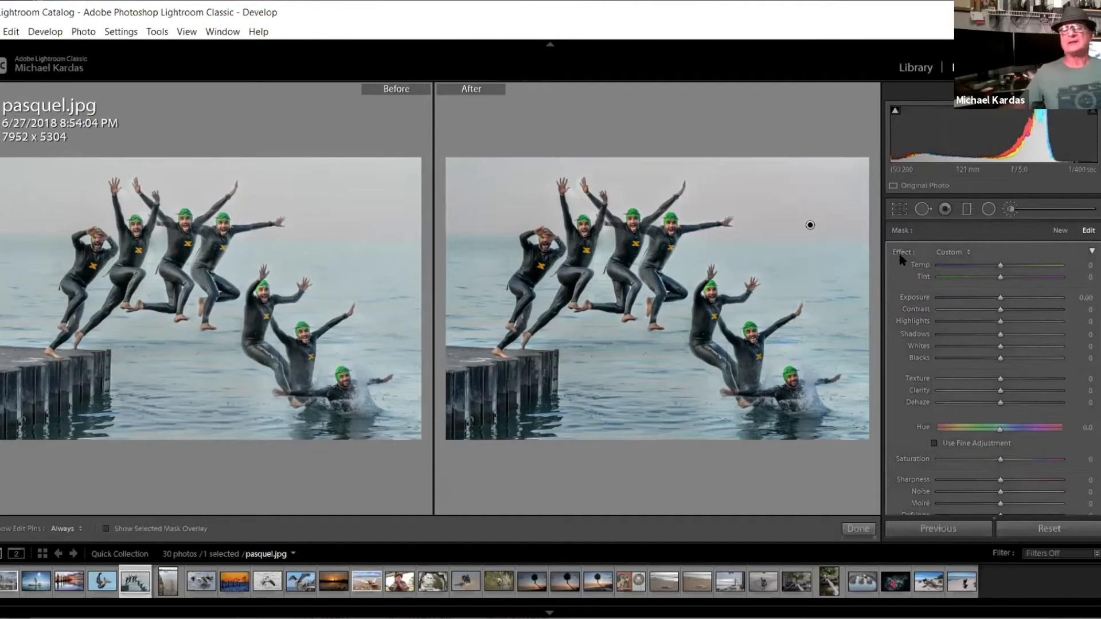
{"action": "mouse_move", "coordinate": [996, 274]}
{"action": "left_mouse_down"}
{"action": "mouse_move", "coordinate": [973, 275]}
{"action": "mouse_move", "coordinate": [1014, 274]}
{"action": "left_mouse_up"}
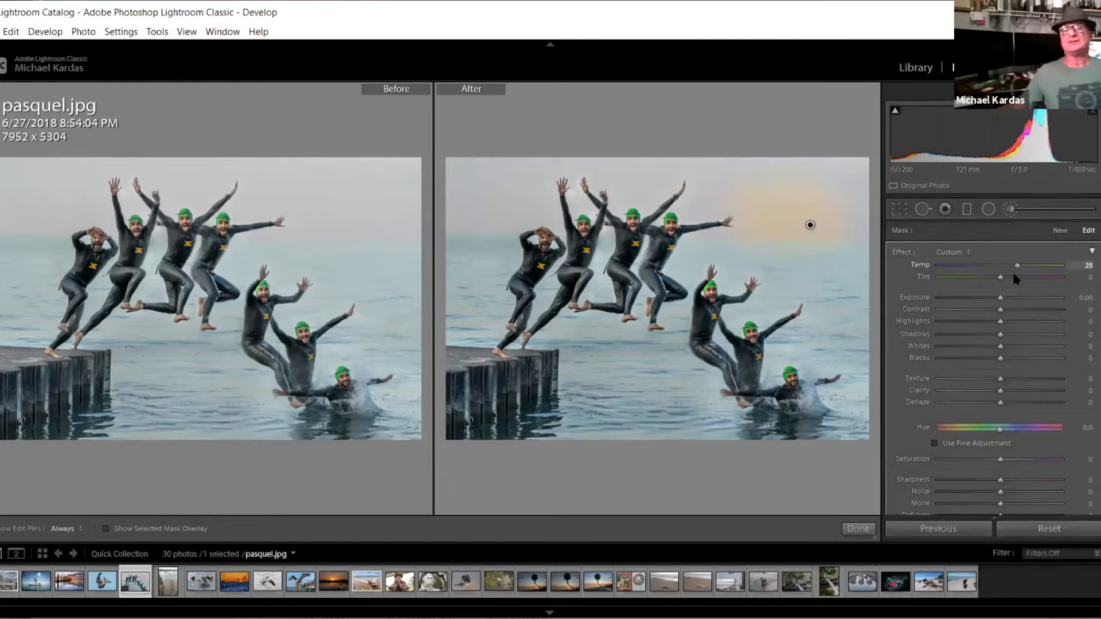
{"action": "mouse_move", "coordinate": [1013, 270]}
{"action": "left_mouse_down"}
{"action": "mouse_move", "coordinate": [972, 274]}
{"action": "mouse_move", "coordinate": [994, 273]}
{"action": "left_mouse_up"}
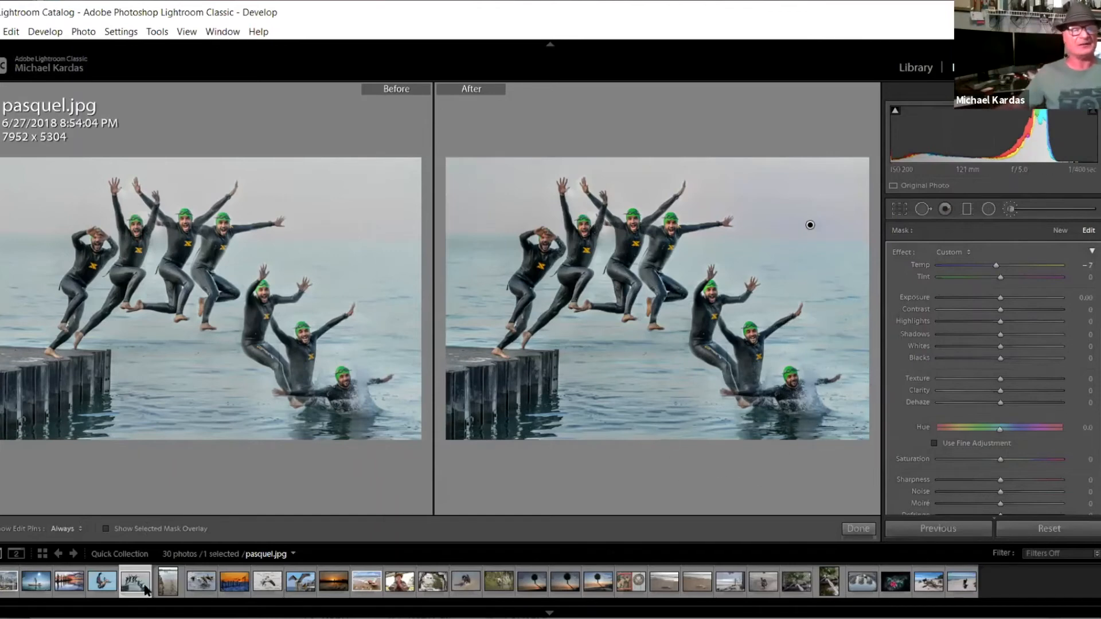
- Switch the swimmers photo to Loupe view, set the brush's Temp to 0 and close the Adjustment Brush
{"action": "left_click", "coordinate": [2, 553]}
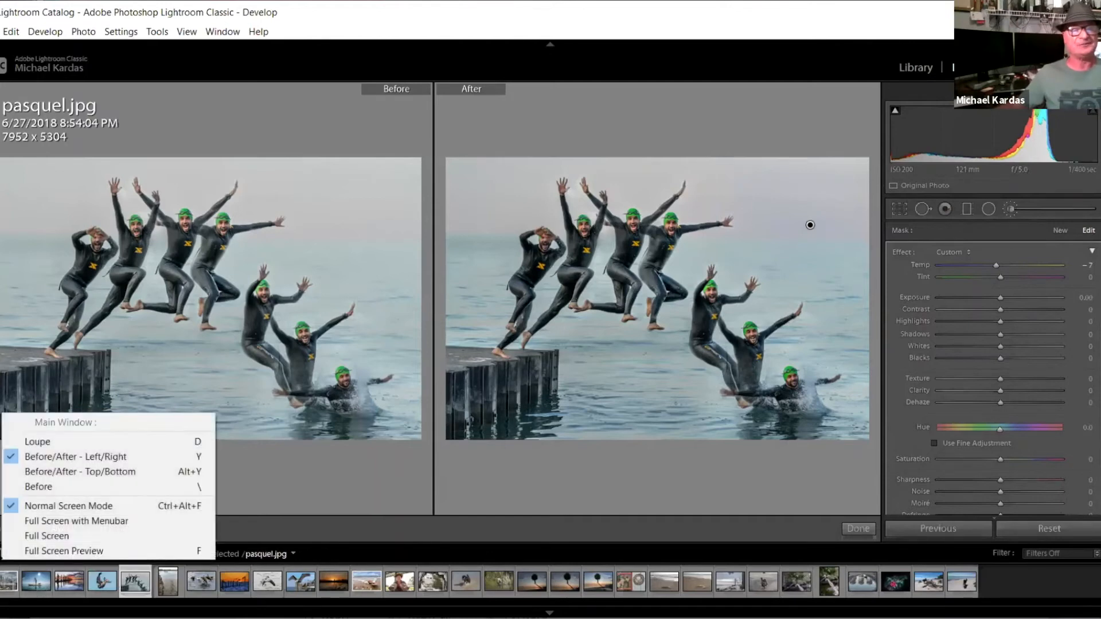
{"action": "left_click", "coordinate": [31, 442]}
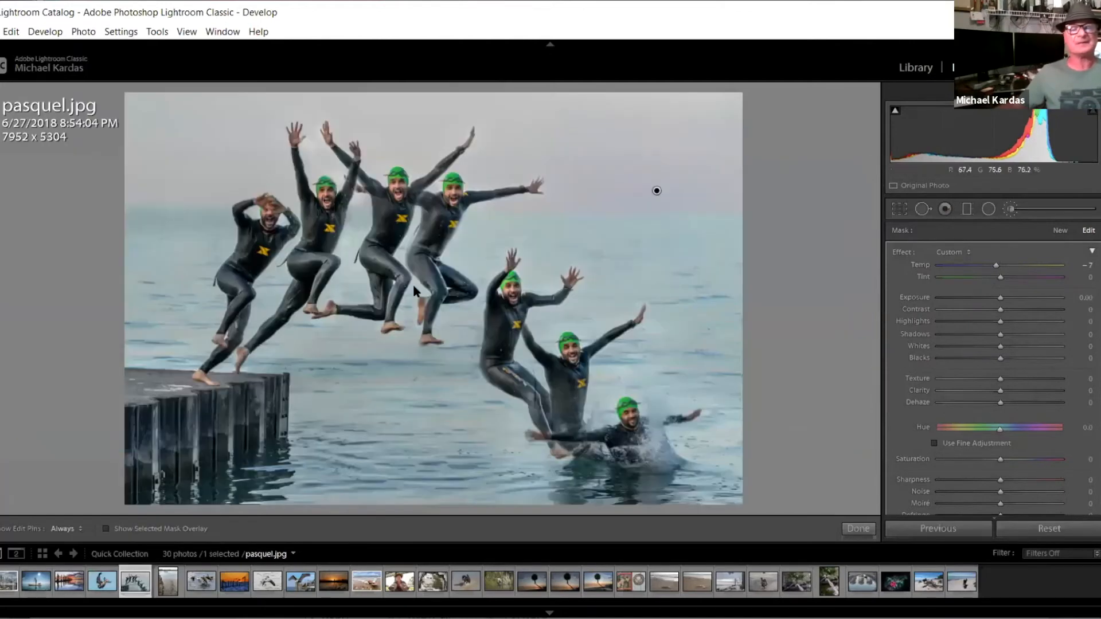
{"action": "mouse_move", "coordinate": [983, 268]}
{"action": "left_mouse_down"}
{"action": "mouse_move", "coordinate": [938, 274]}
{"action": "mouse_move", "coordinate": [1036, 257]}
{"action": "mouse_move", "coordinate": [1001, 274]}
{"action": "left_mouse_up"}
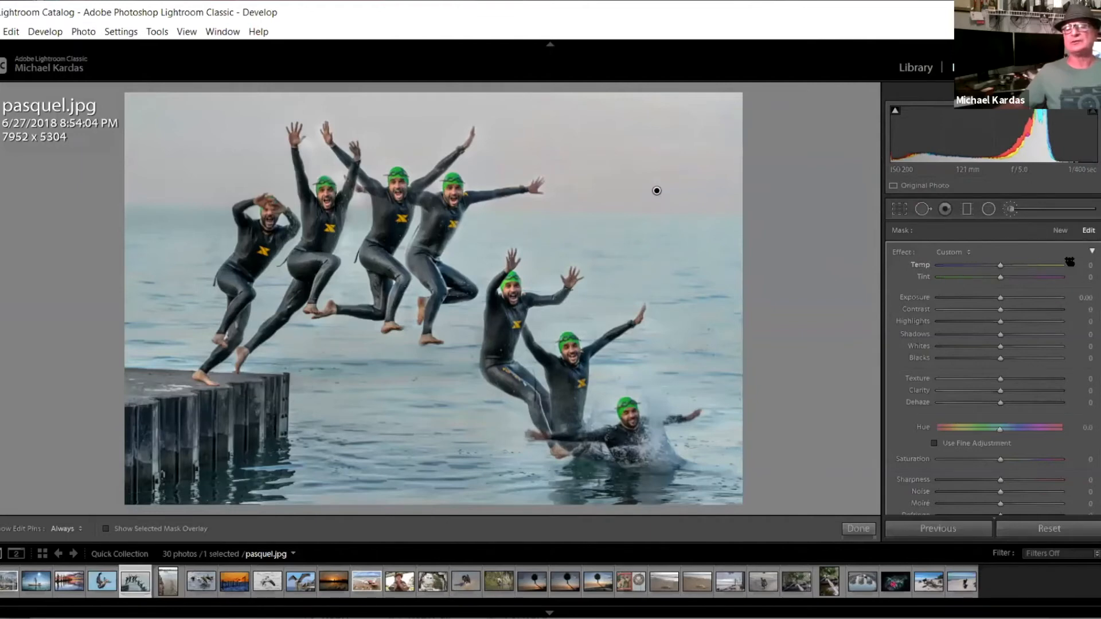
{"action": "left_click", "coordinate": [1010, 209]}
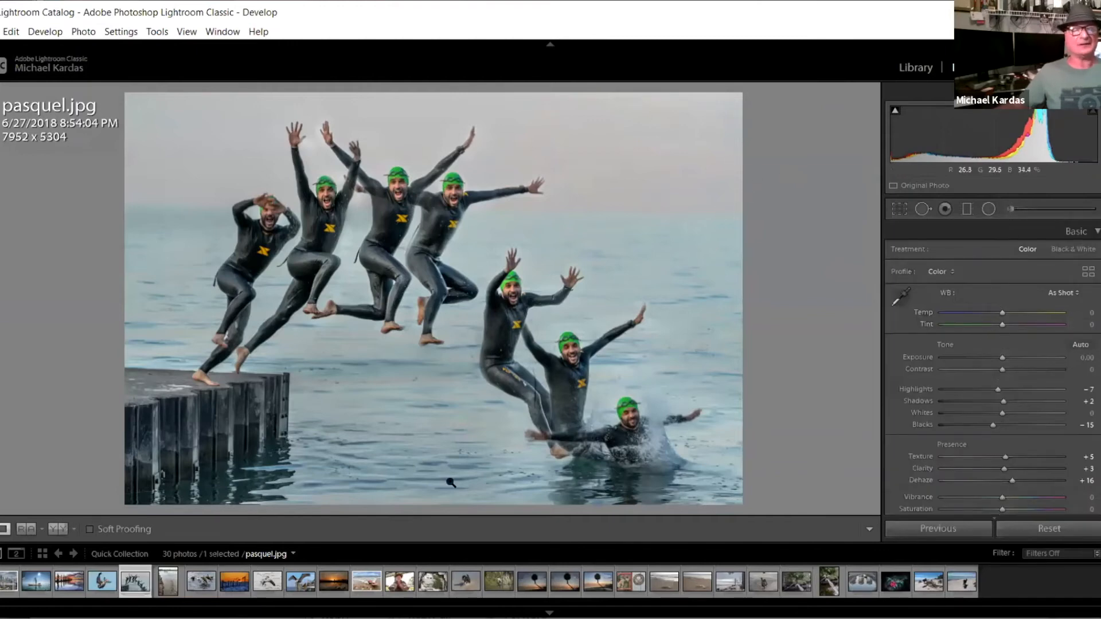
- Open the crocodile photo from the Quick Collection
{"action": "left_click", "coordinate": [175, 584]}
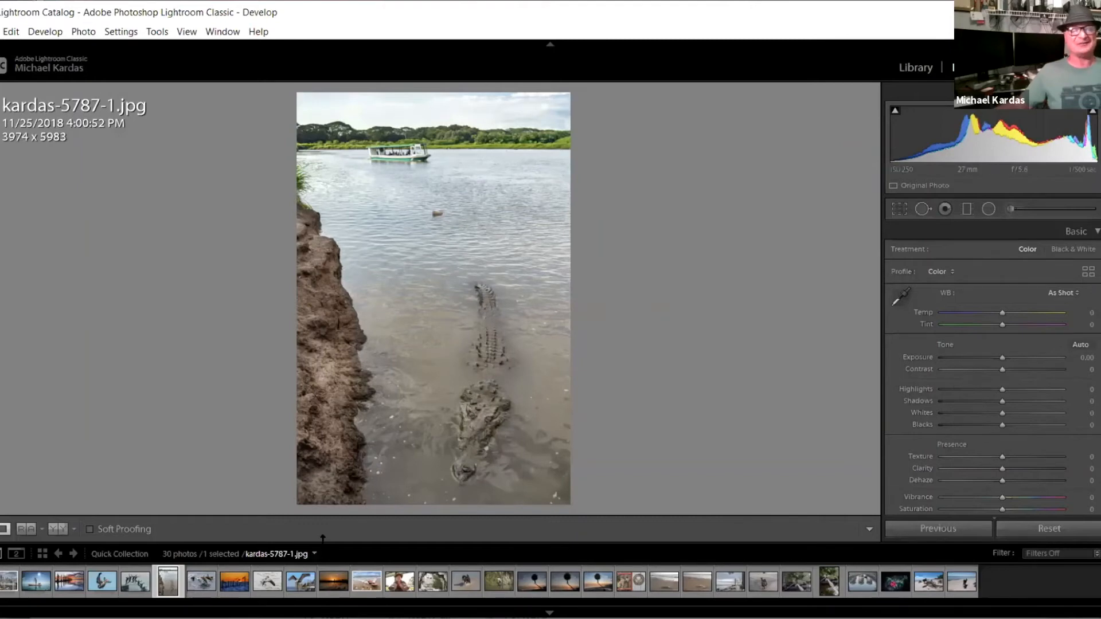
- View the dolphins photo with its Develop adjustments and before/after comparison, and return to it in the Library Loupe view
{"action": "left_click", "coordinate": [211, 582]}
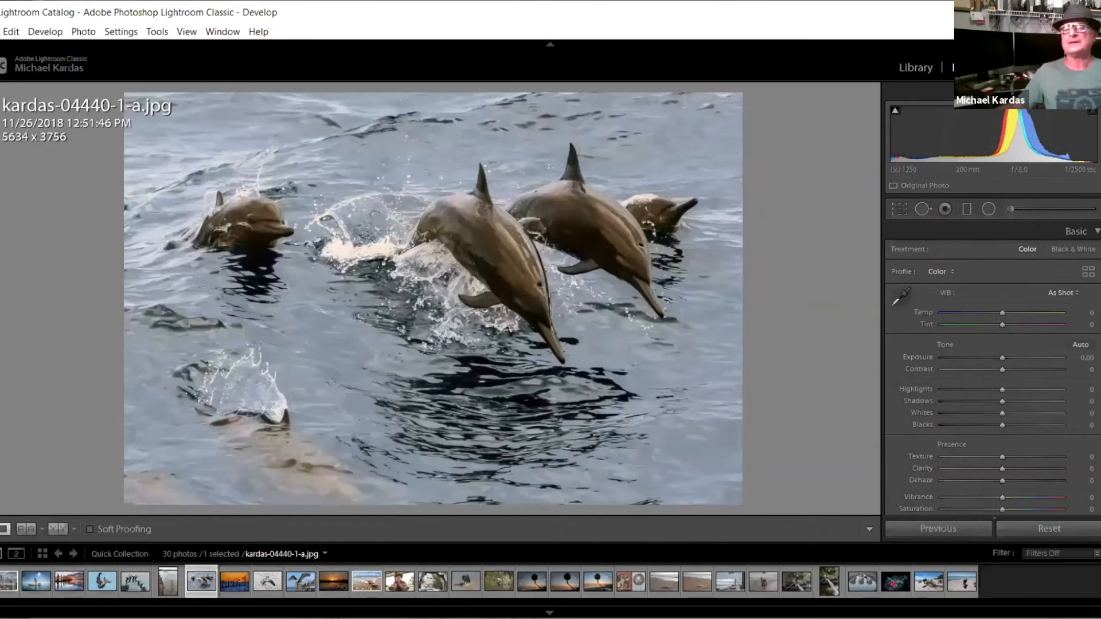
{"action": "scroll", "coordinate": [1092, 449], "scroll_direction": "down", "scroll_amount": 10}
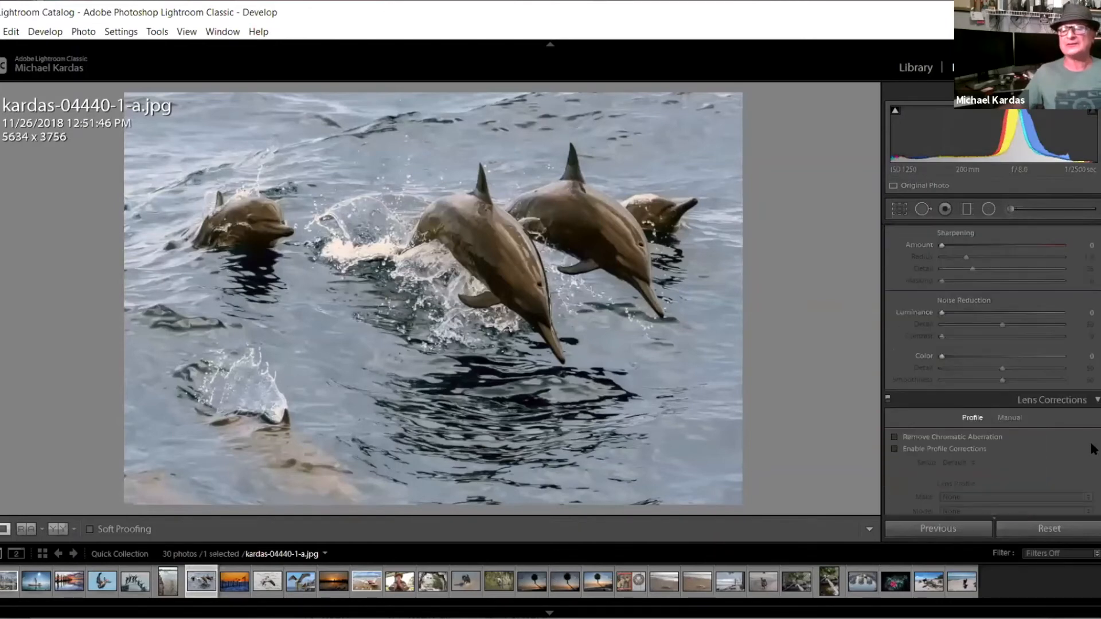
{"action": "scroll", "coordinate": [1092, 448], "scroll_direction": "down", "scroll_amount": 5}
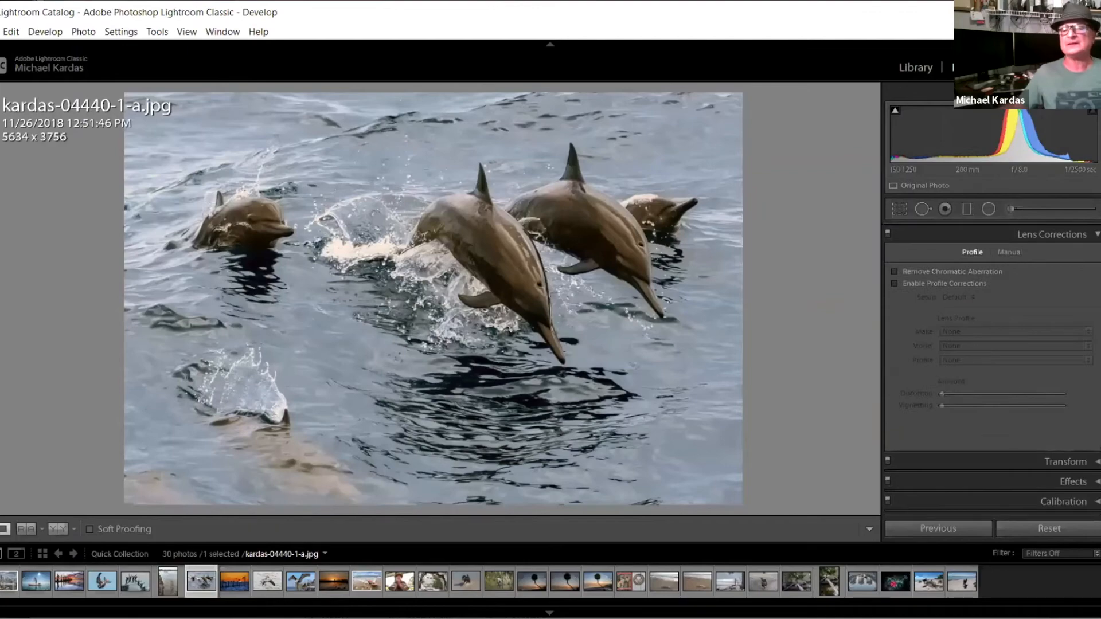
{"action": "scroll", "coordinate": [992, 369], "scroll_direction": "up", "scroll_amount": 6}
{"action": "scroll", "coordinate": [1058, 217], "scroll_direction": "up", "scroll_amount": 2}
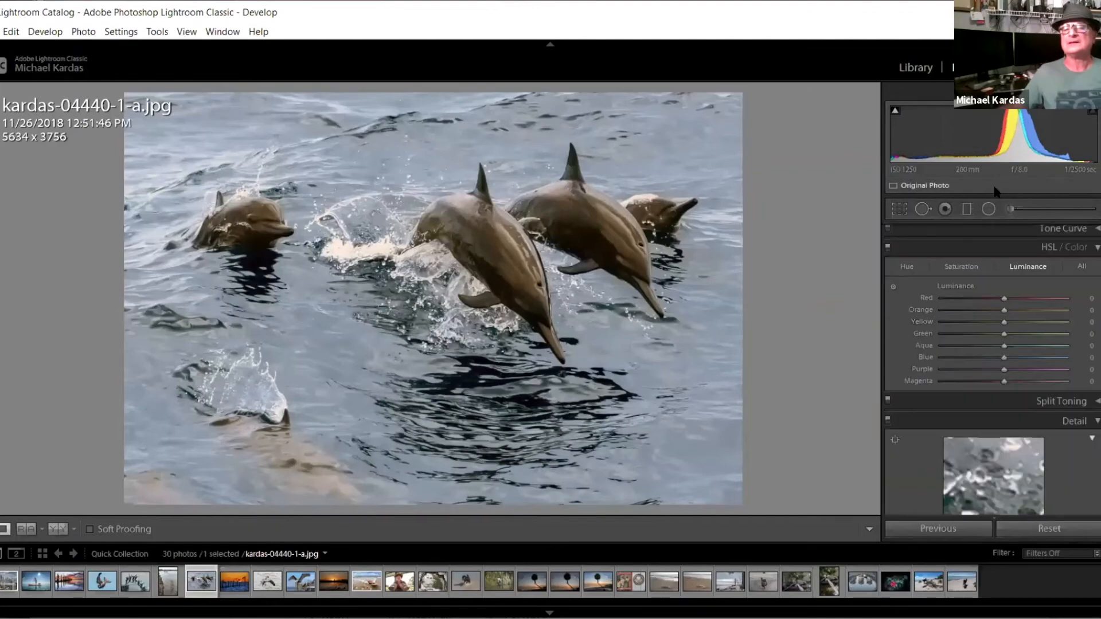
{"action": "key", "text": "y"}
{"action": "key", "text": "e"}
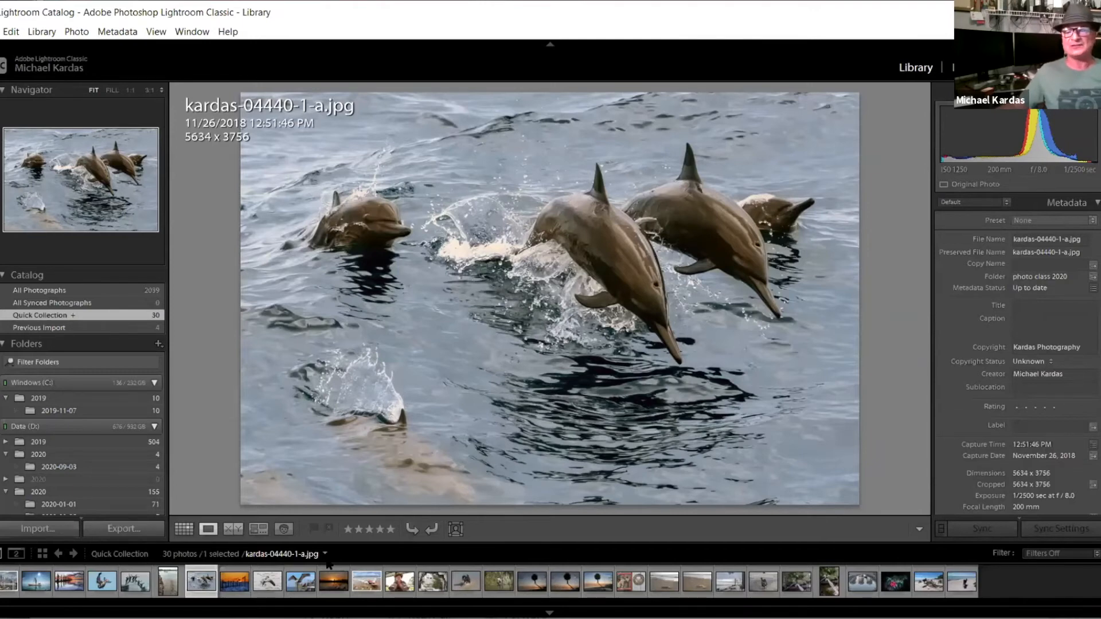
- Compare the palm tree sunset photos _KAR1360.ARW and _KAR1361.ARW by alternating between them in Loupe view
{"action": "left_click", "coordinate": [574, 592]}
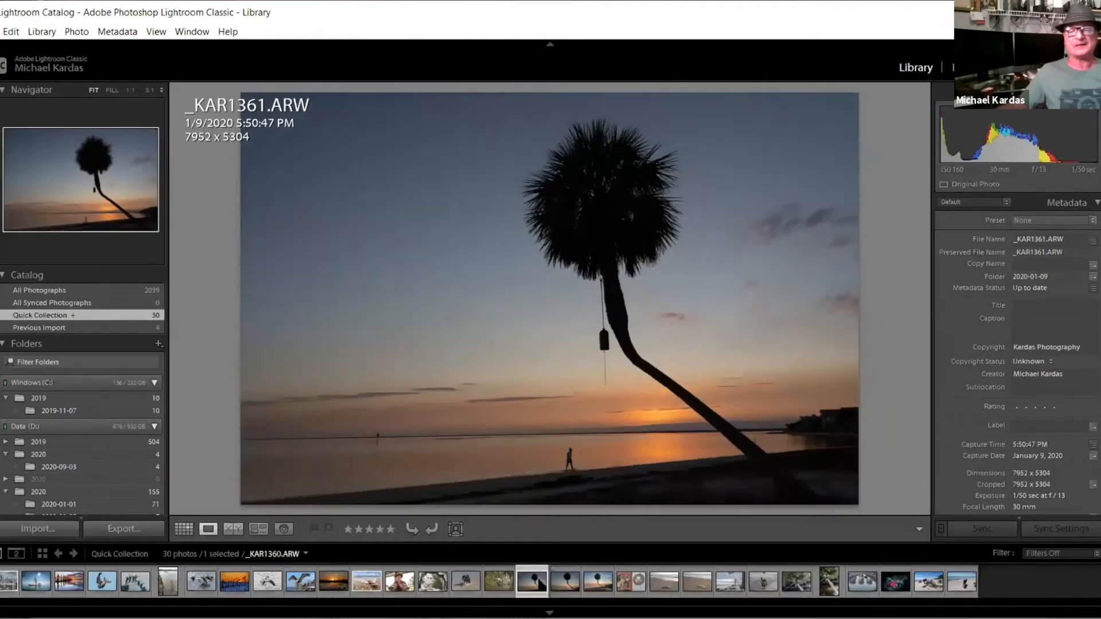
{"action": "left_click", "coordinate": [529, 581]}
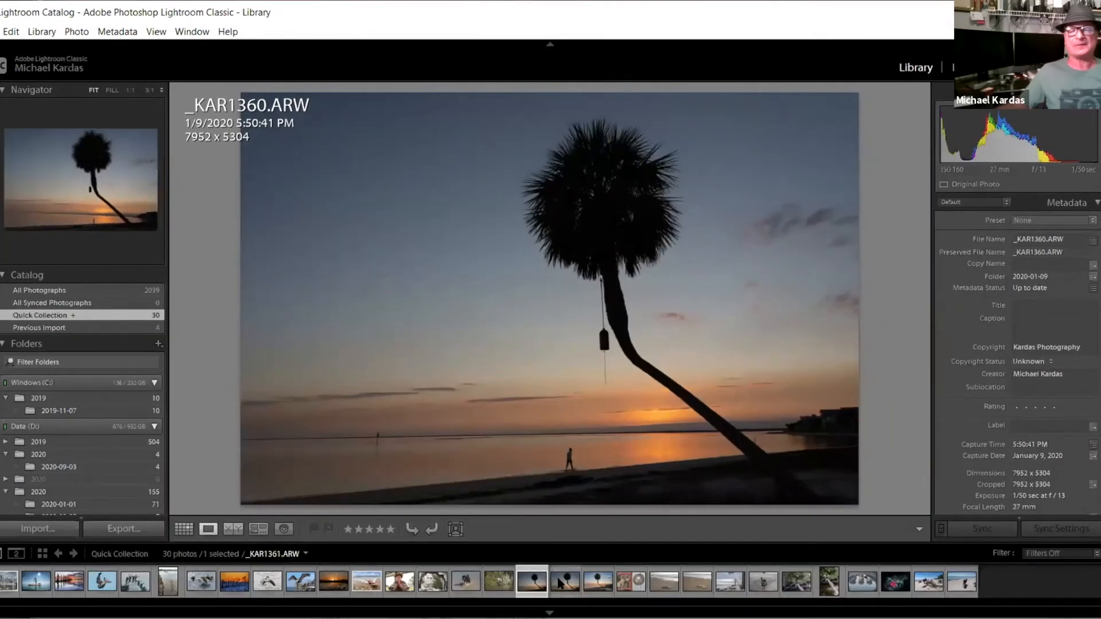
{"action": "left_click", "coordinate": [559, 583]}
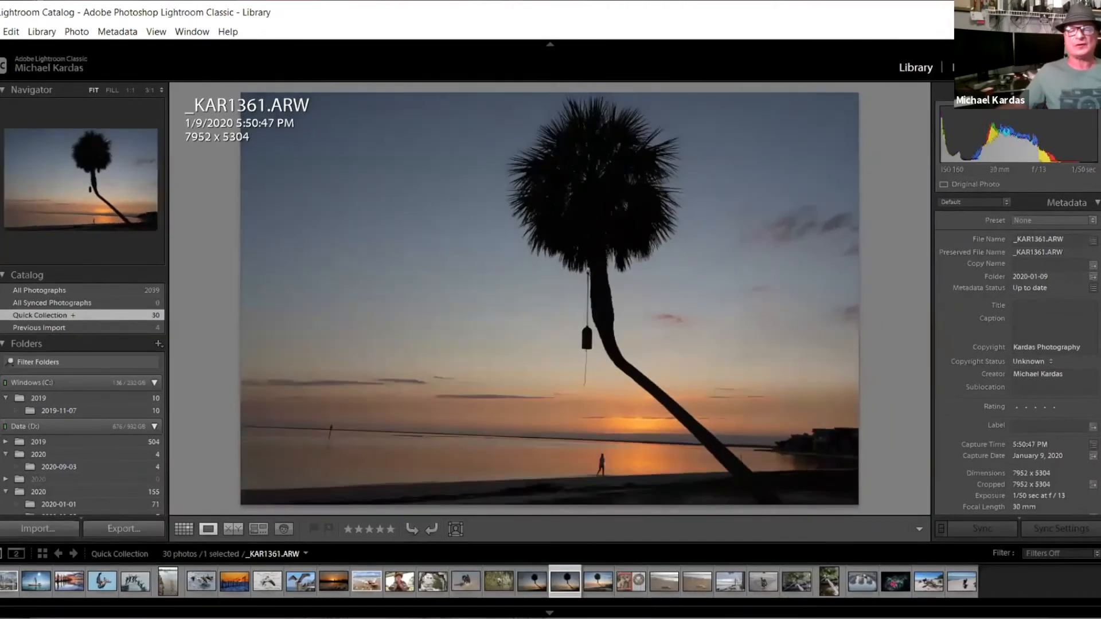
{"action": "left_click", "coordinate": [539, 584]}
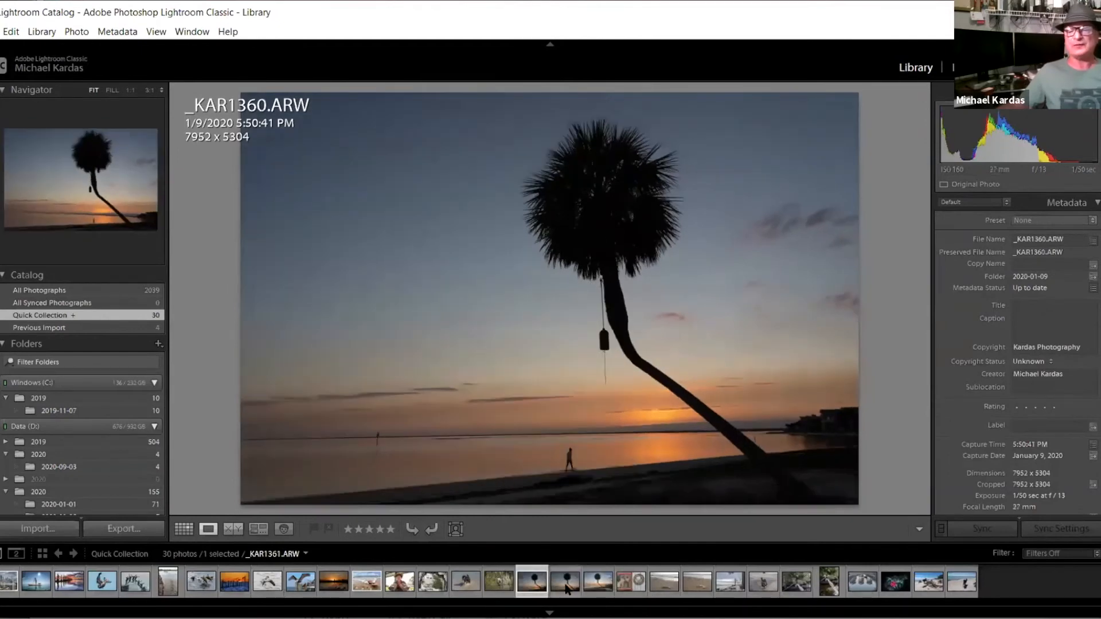
{"action": "left_click", "coordinate": [566, 589]}
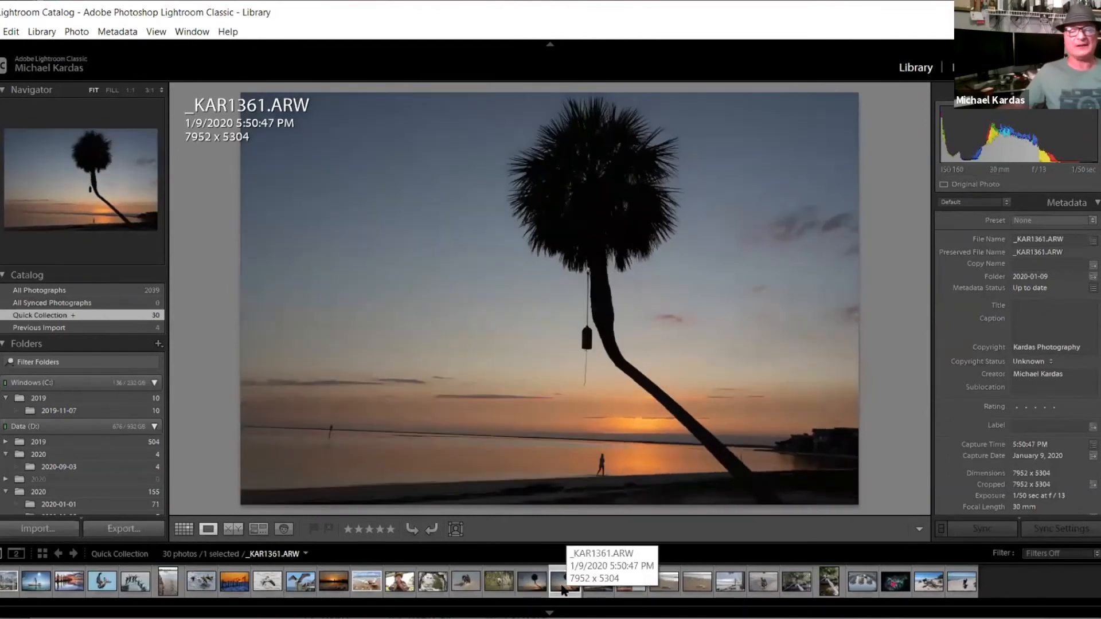
- Browse the Quick Collection from the silo sunset through the portrait of the man holding loaves to the wetland bird photo
{"action": "left_click", "coordinate": [342, 588]}
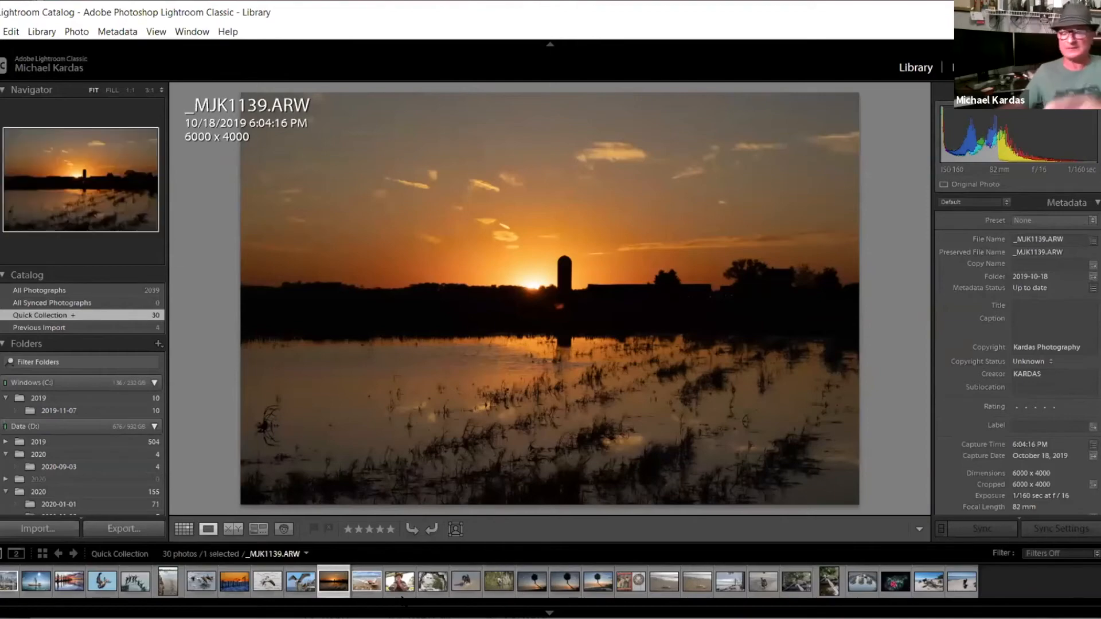
{"action": "left_click", "coordinate": [433, 581]}
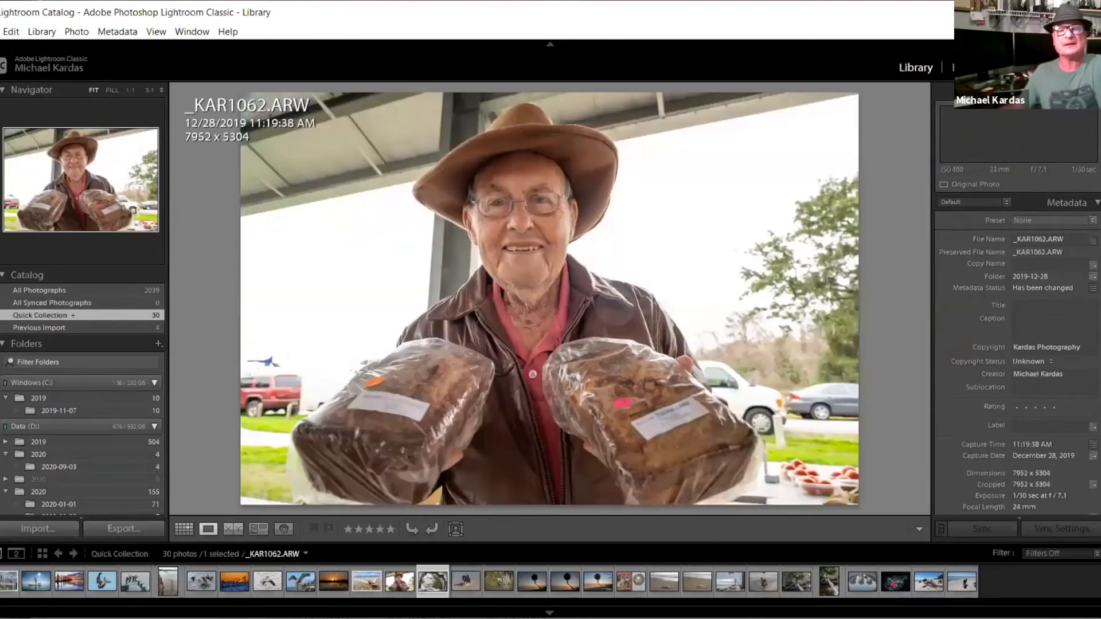
{"action": "key", "text": "Left"}
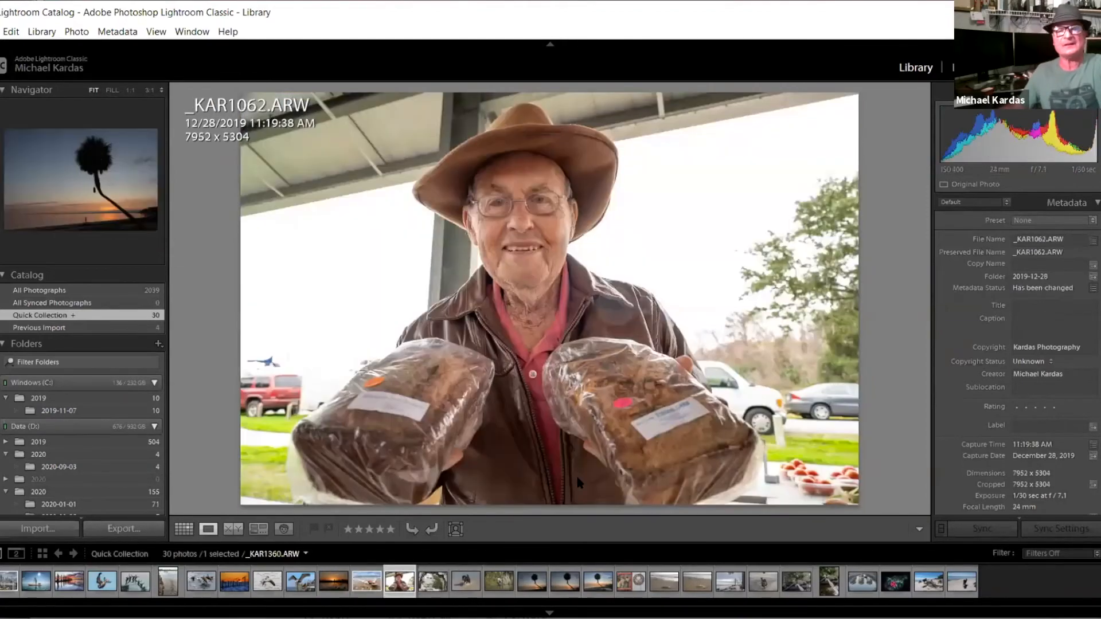
{"action": "key", "text": "Right"}
{"action": "key", "text": "Right"}
{"action": "key", "text": "Right"}
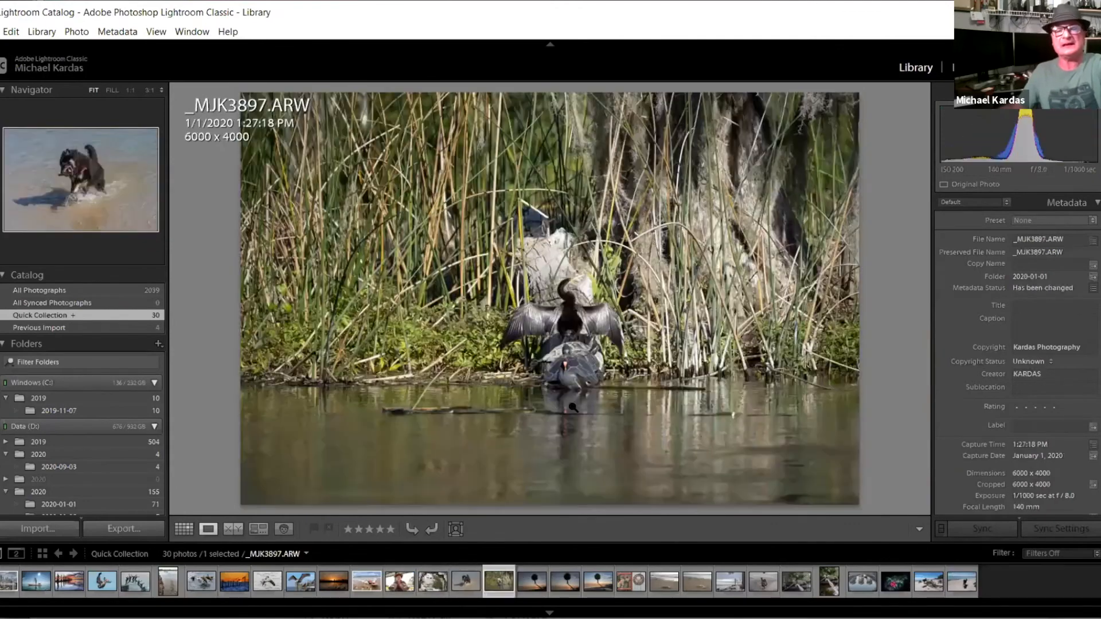
{"action": "key", "text": "Right"}
- Open the photo of the black dog running on the beach, _KAR2543.ARW, in Develop and apply Auto tone
{"action": "left_click", "coordinate": [961, 581]}
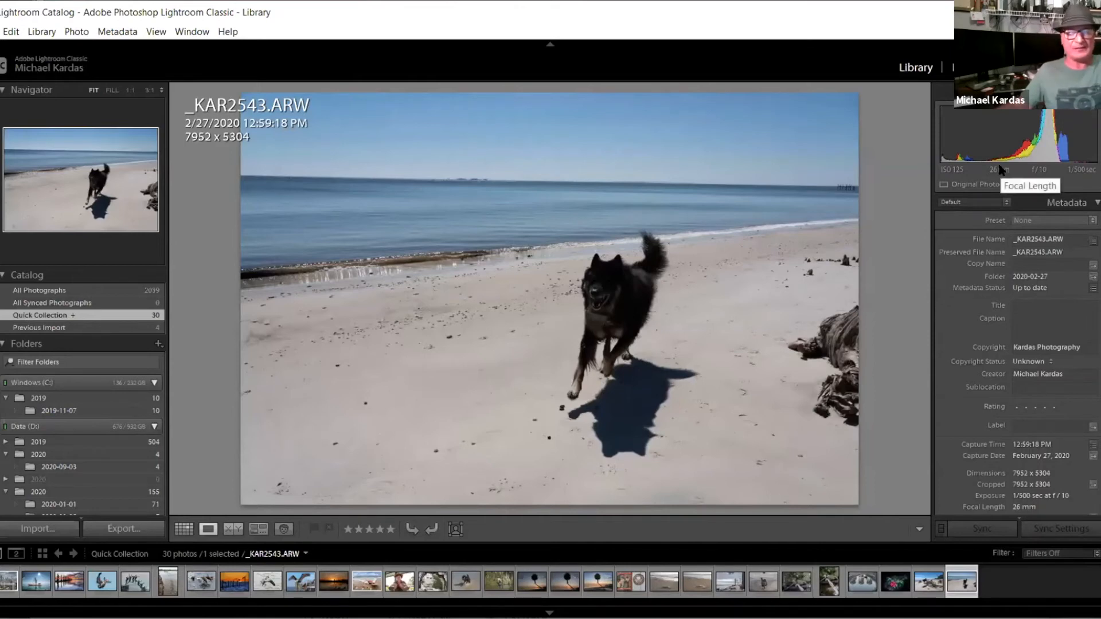
{"action": "key", "text": "d"}
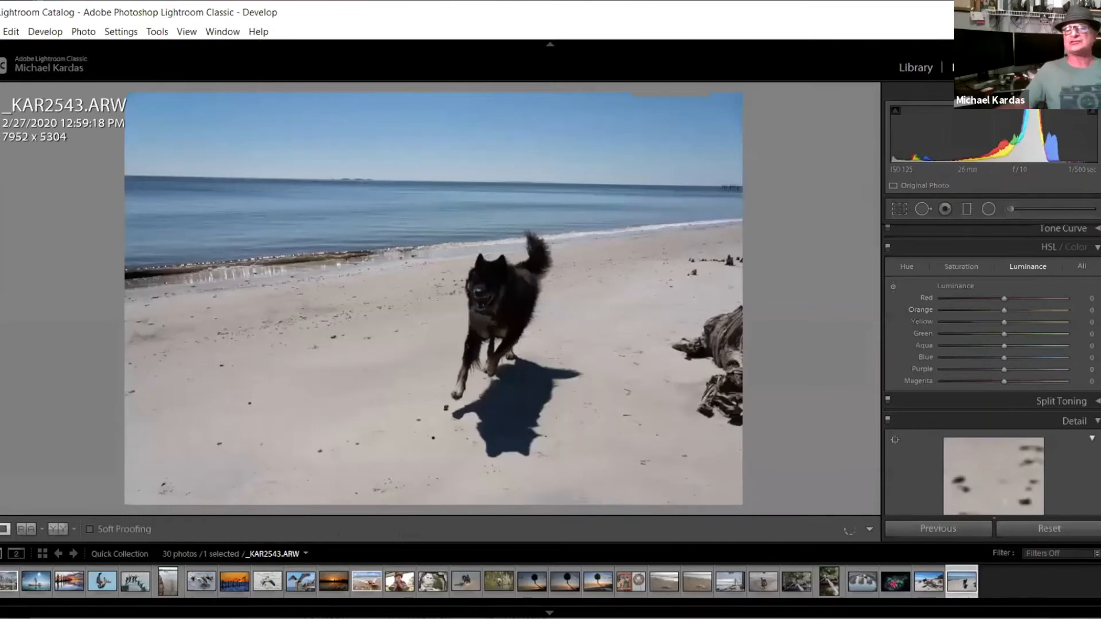
{"action": "scroll", "coordinate": [1098, 234], "scroll_direction": "up", "scroll_amount": 5}
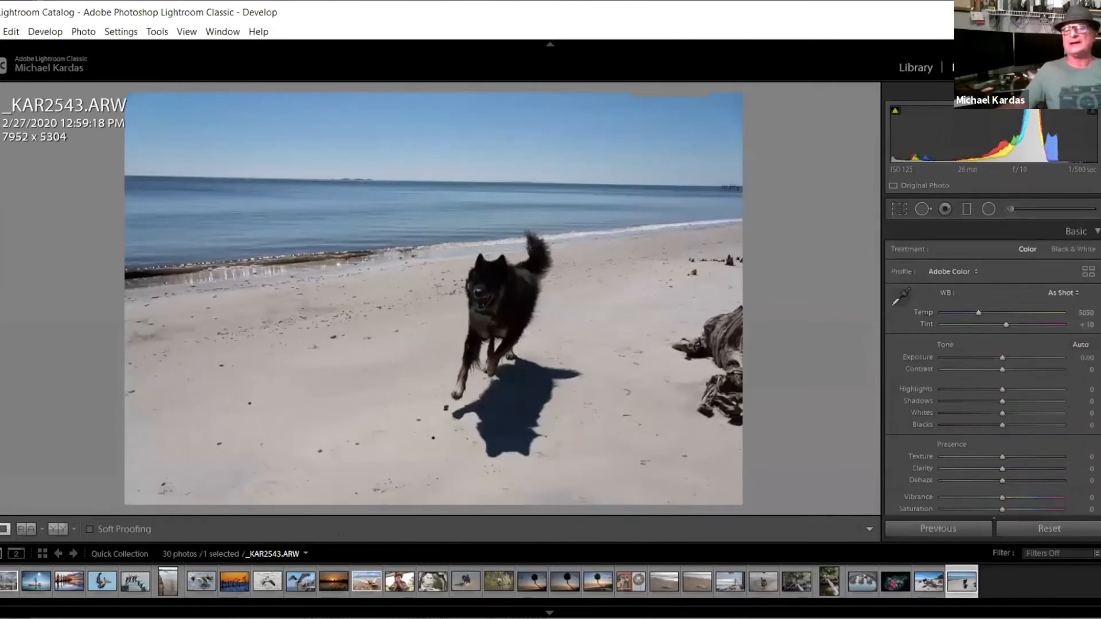
{"action": "left_click", "coordinate": [1078, 347]}
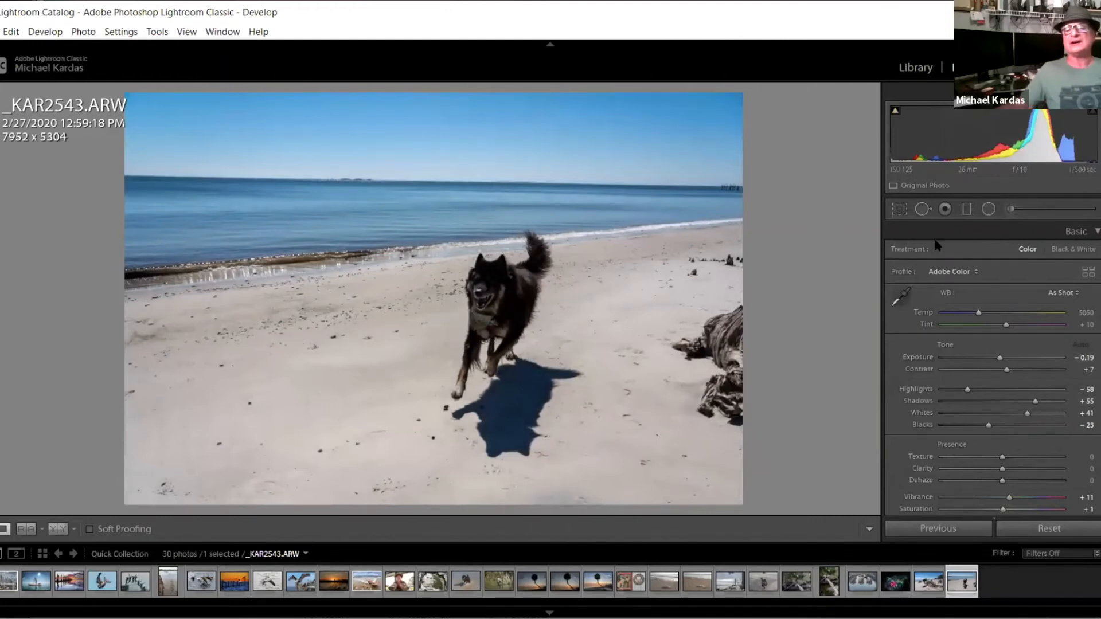
- Straighten the dog photo to an angle of -1.17 and crop it to about 6896 x 4600, keeping the original aspect ratio
{"action": "left_click", "coordinate": [900, 211]}
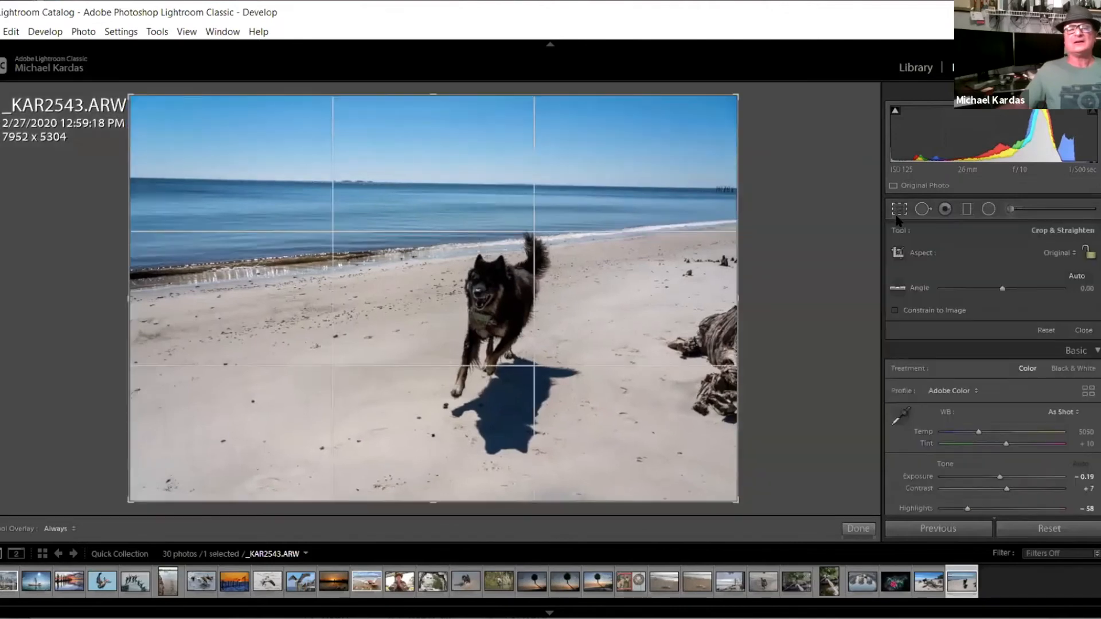
{"action": "left_click_drag", "start_coordinate": [757, 111], "coordinate": [756, 107]}
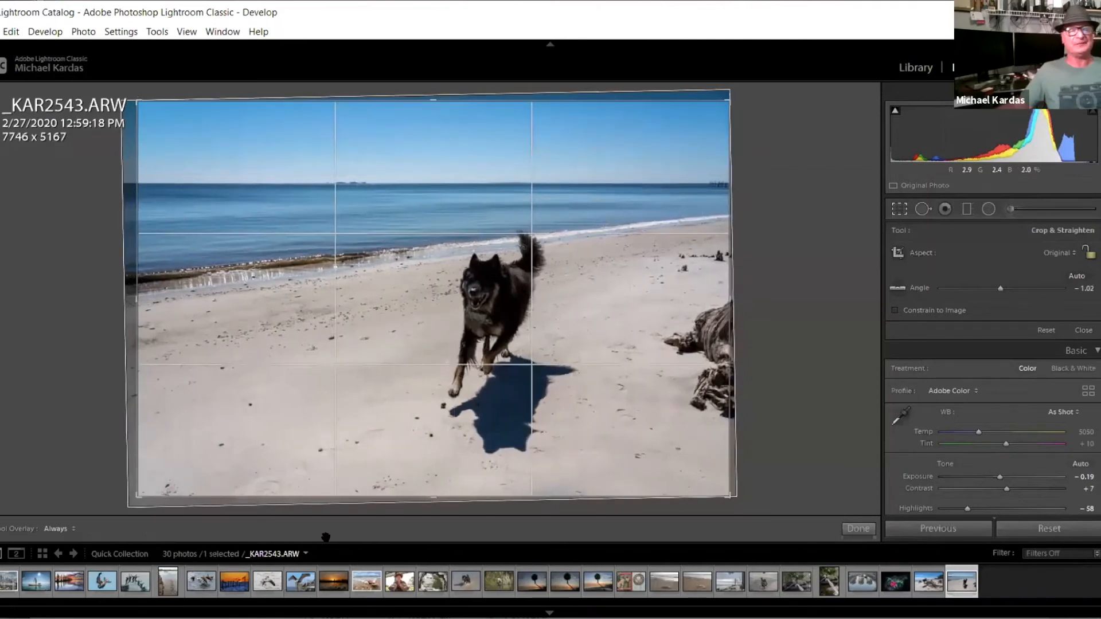
{"action": "left_click_drag", "start_coordinate": [136, 490], "coordinate": [157, 475]}
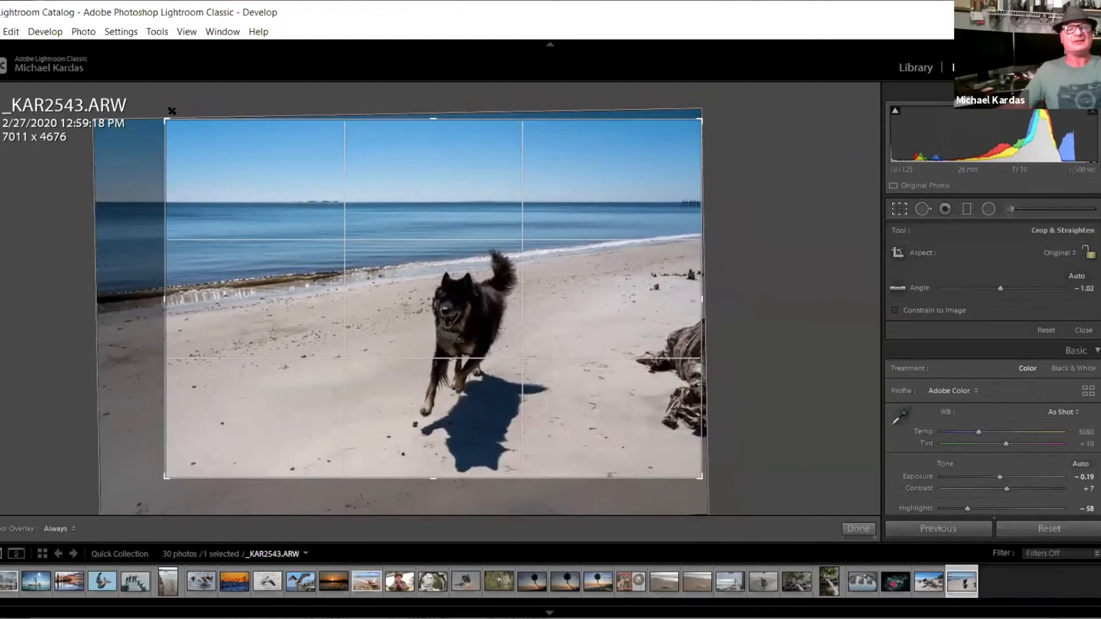
{"action": "left_click_drag", "start_coordinate": [163, 119], "coordinate": [205, 144]}
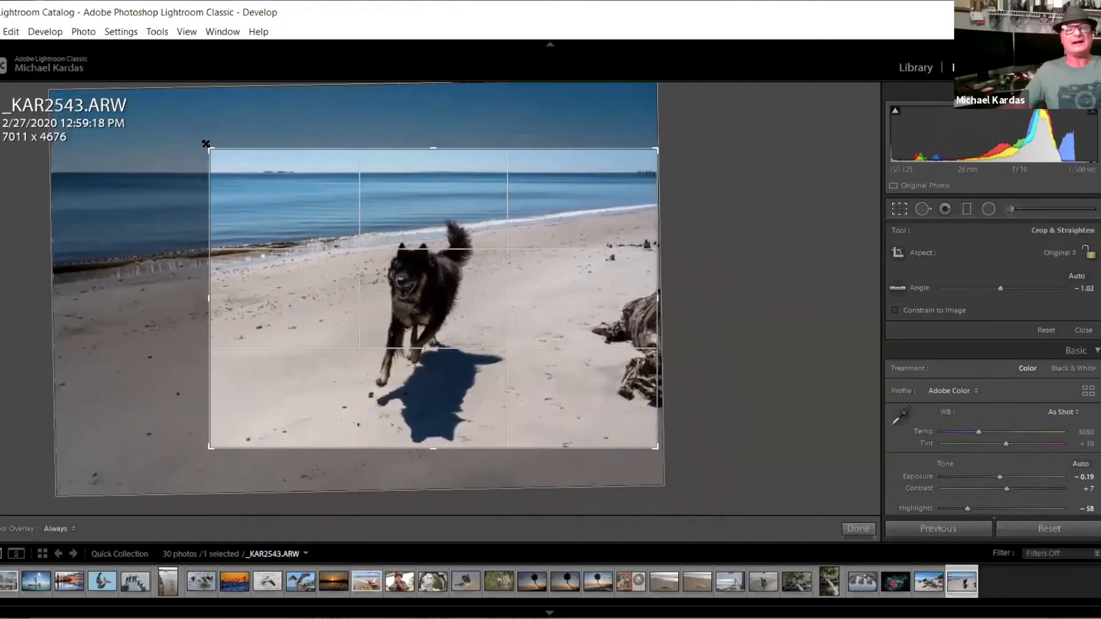
{"action": "left_click_drag", "start_coordinate": [205, 143], "coordinate": [168, 117]}
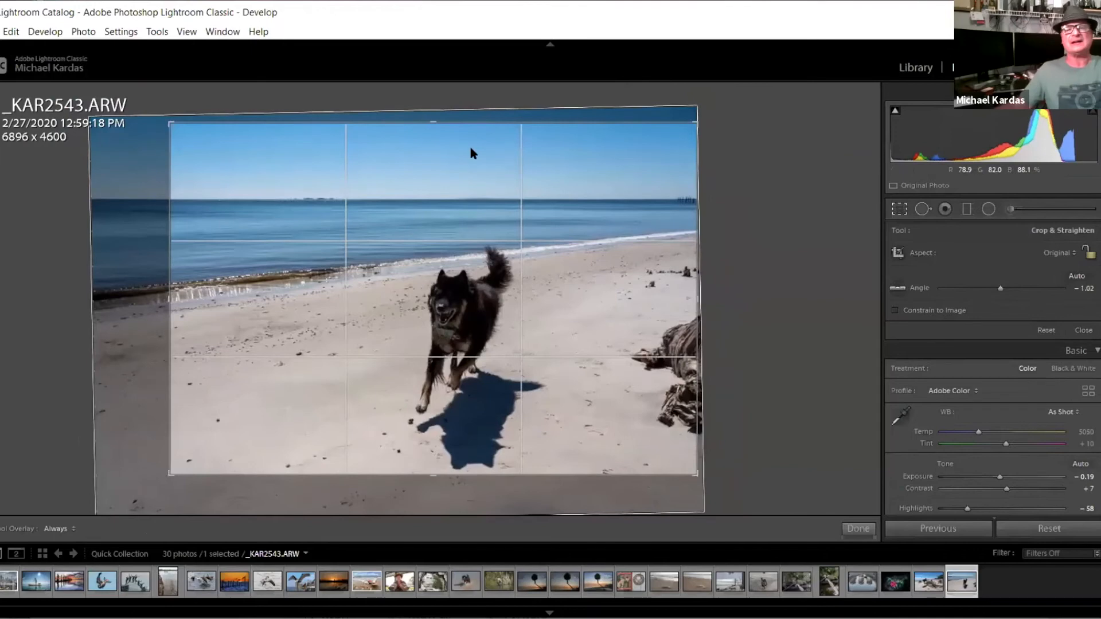
{"action": "left_click_drag", "start_coordinate": [709, 110], "coordinate": [710, 112]}
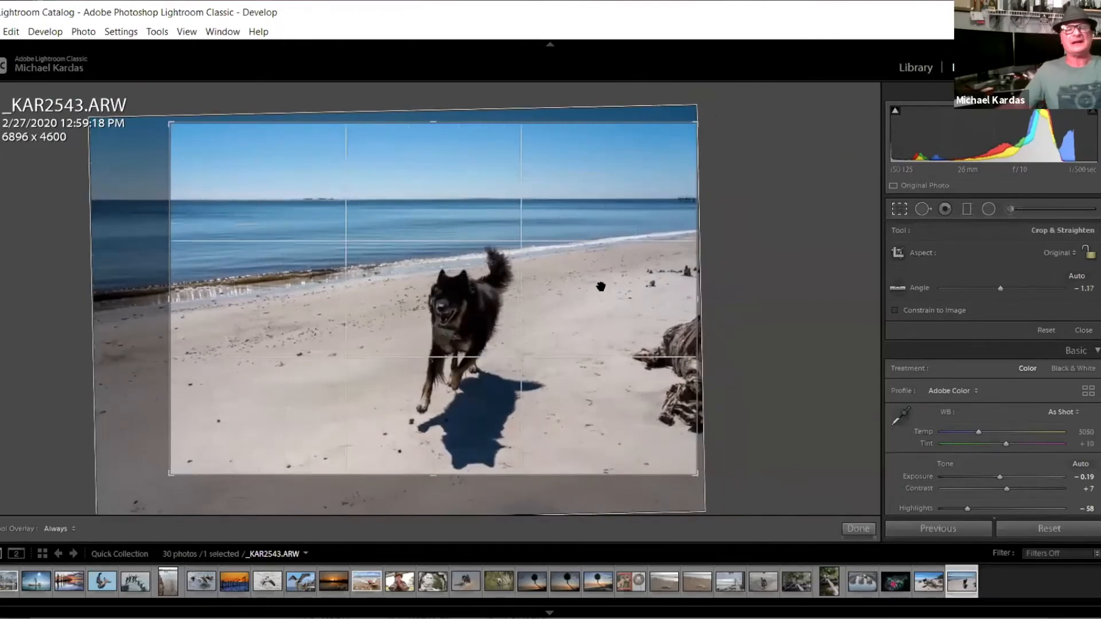
{"action": "key", "text": "Return"}
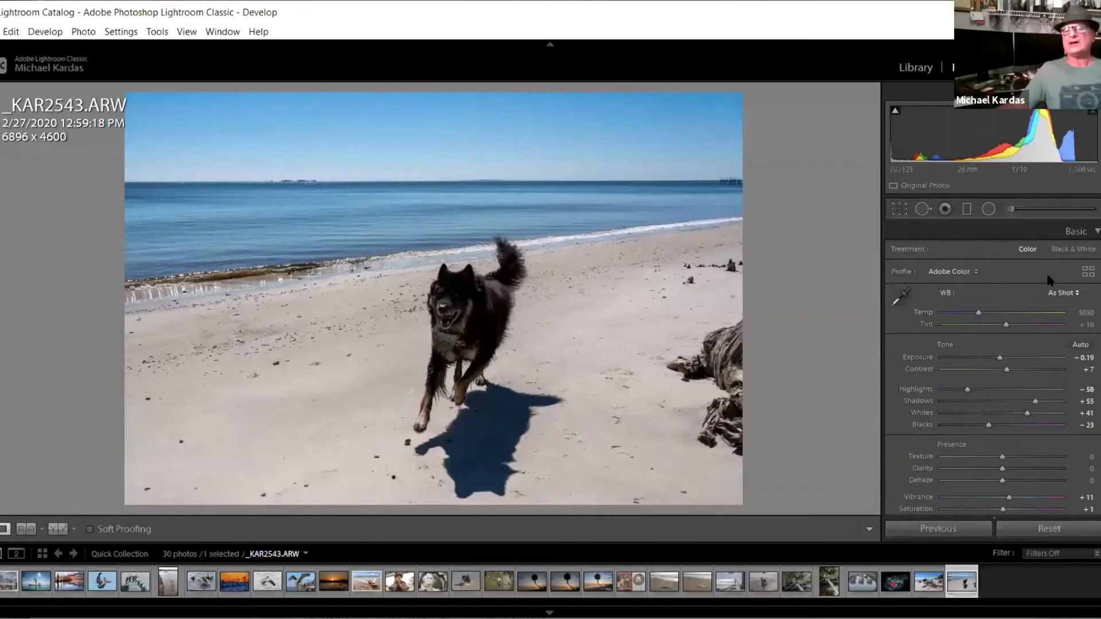
- Set up an Adjustment Brush with Exposure 0.55 and Shadows 17 for the dog's legs
{"action": "left_click", "coordinate": [1012, 212]}
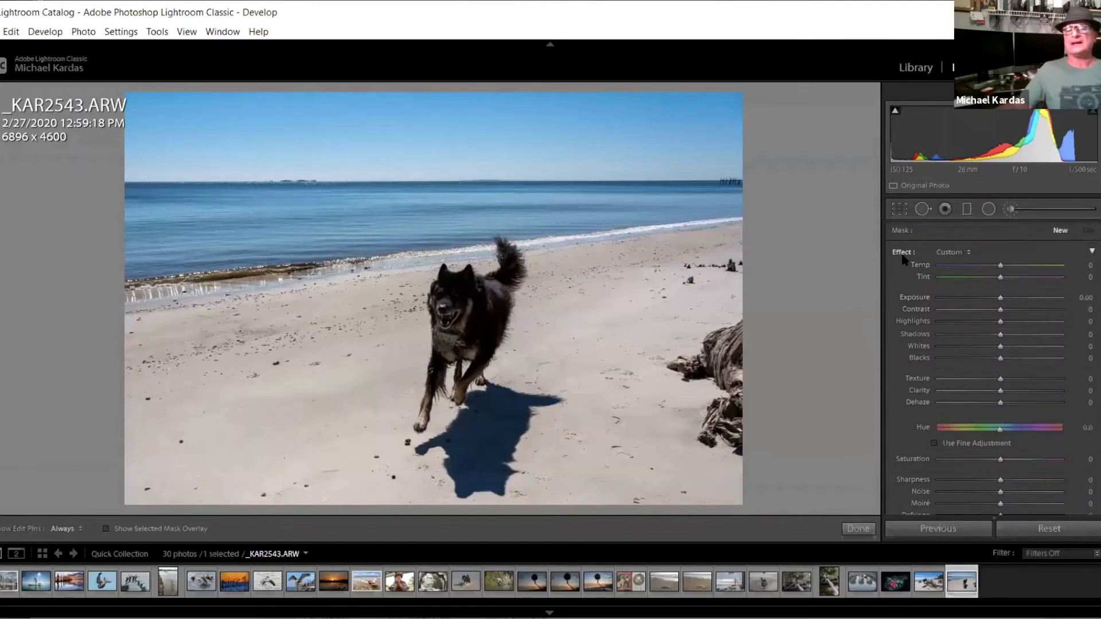
{"action": "left_click_drag", "start_coordinate": [999, 299], "coordinate": [1011, 298]}
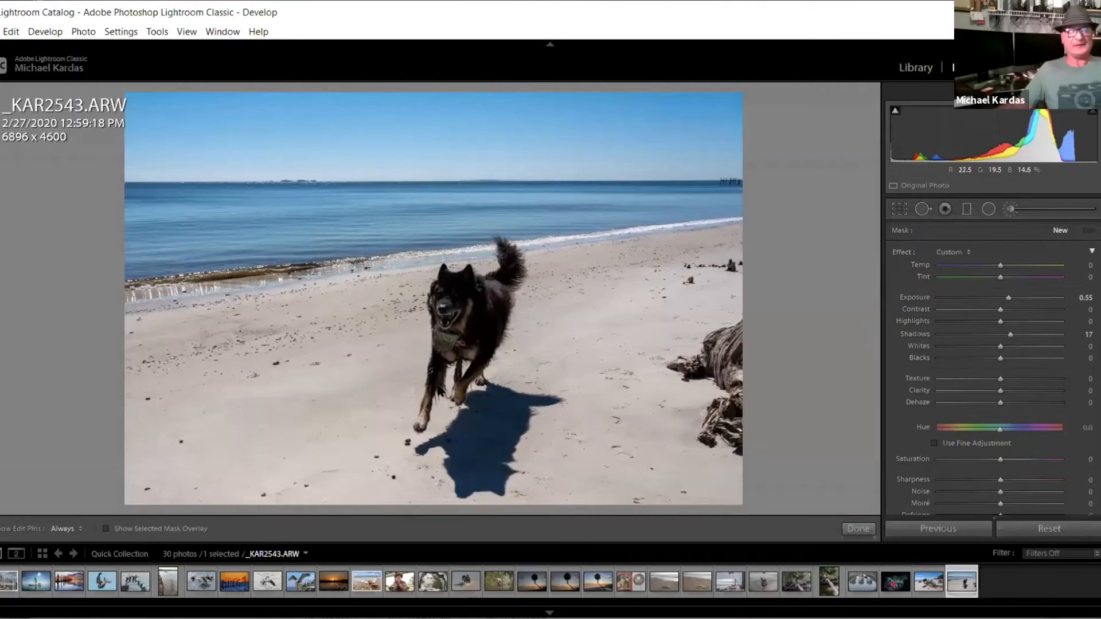
{"action": "left_click", "coordinate": [437, 377]}
{"action": "left_click_drag", "start_coordinate": [525, 373], "coordinate": [541, 197]}
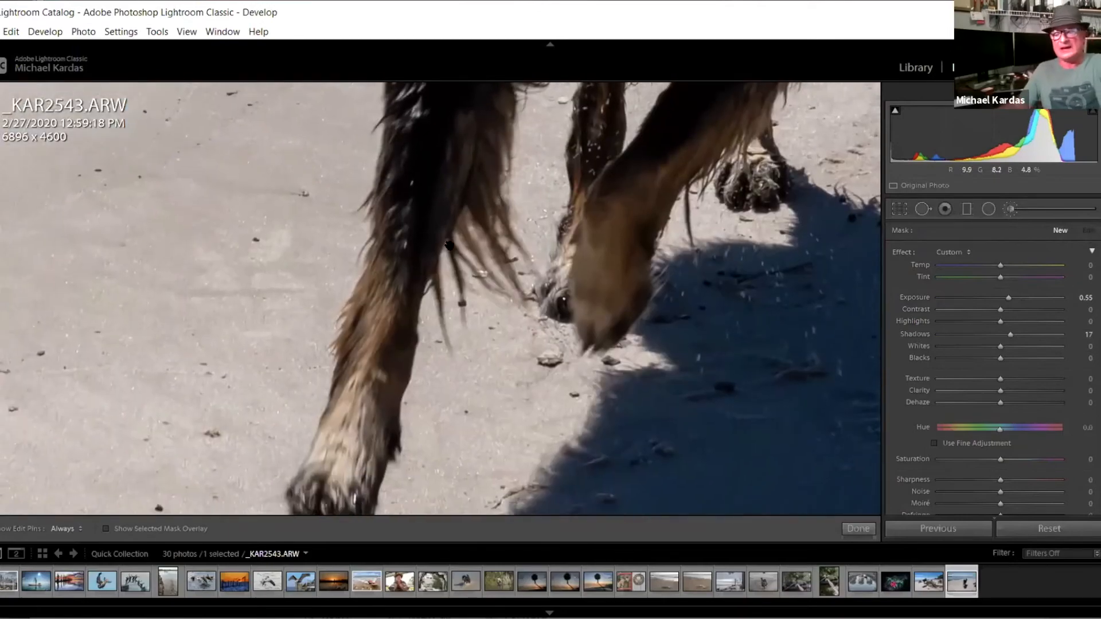
- Try painting the brush over the dog's front legs and nearby sand, toggle the edit pin's visibility, and undo the painting
{"action": "mouse_move", "coordinate": [427, 126]}
{"action": "left_mouse_down"}
{"action": "mouse_move", "coordinate": [379, 426]}
{"action": "mouse_move", "coordinate": [324, 330]}
{"action": "mouse_move", "coordinate": [306, 258]}
{"action": "mouse_move", "coordinate": [302, 307]}
{"action": "mouse_move", "coordinate": [282, 275]}
{"action": "mouse_move", "coordinate": [280, 292]}
{"action": "left_mouse_up"}
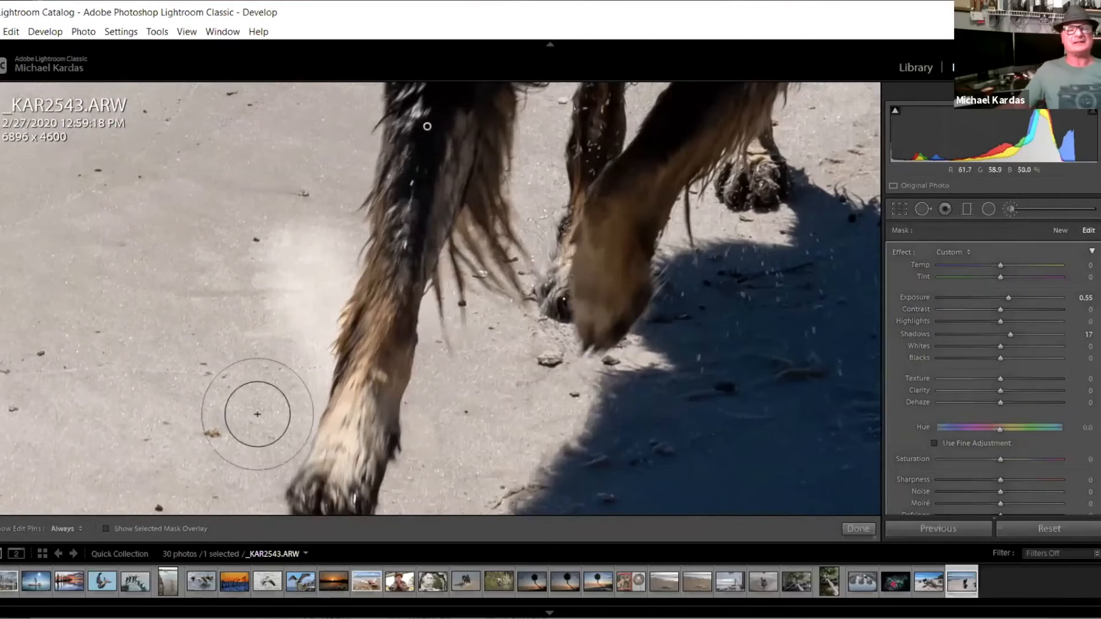
{"action": "key", "text": "h"}
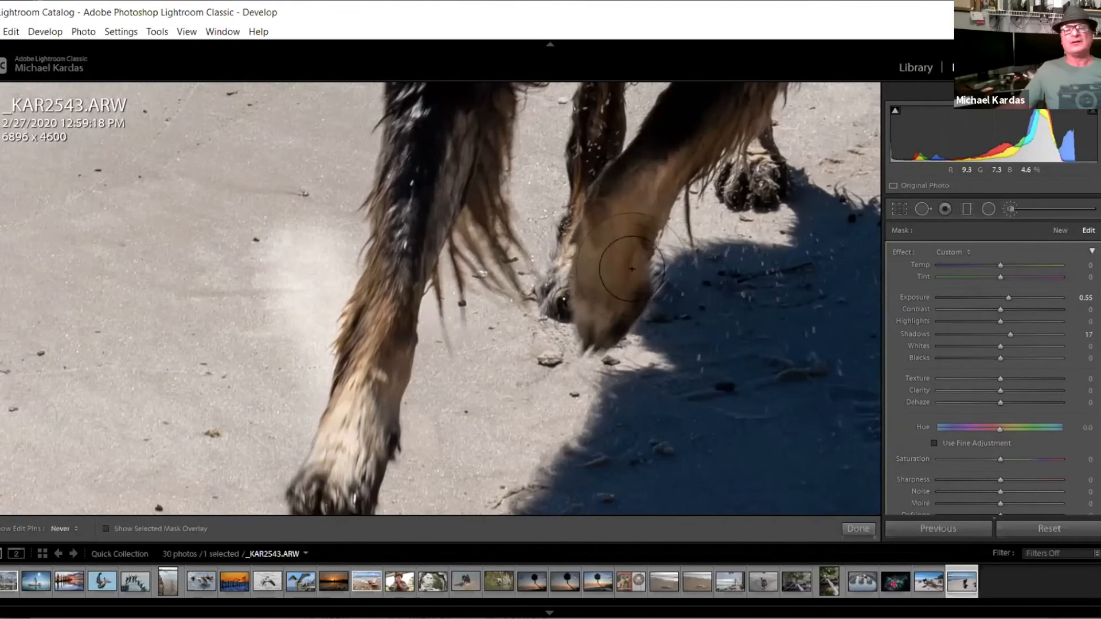
{"action": "key", "text": "h"}
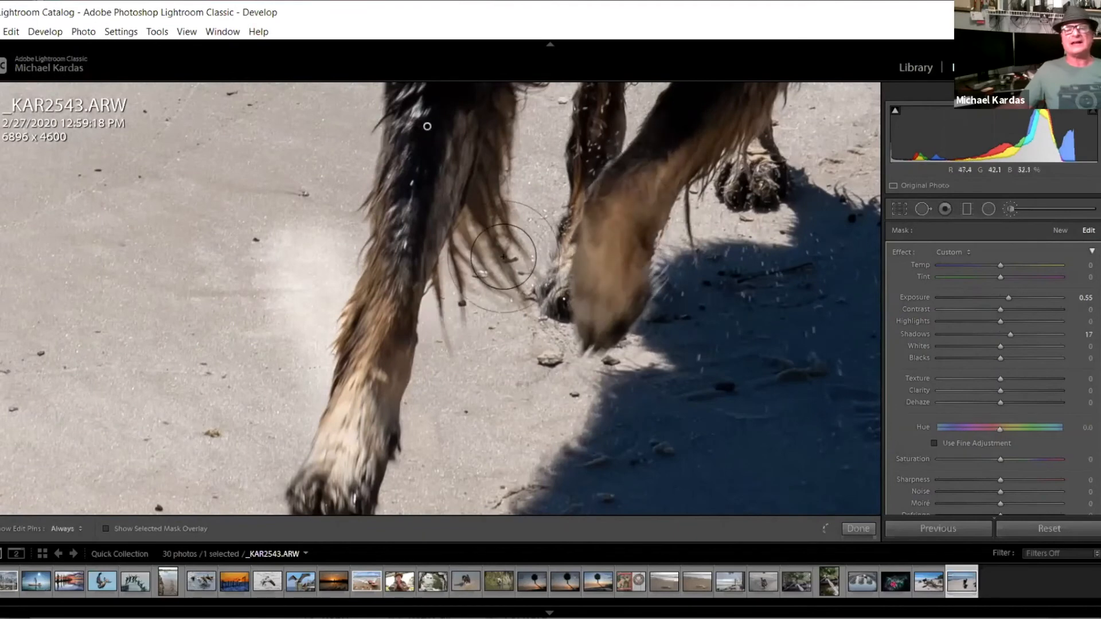
{"action": "key", "text": "ctrl+z"}
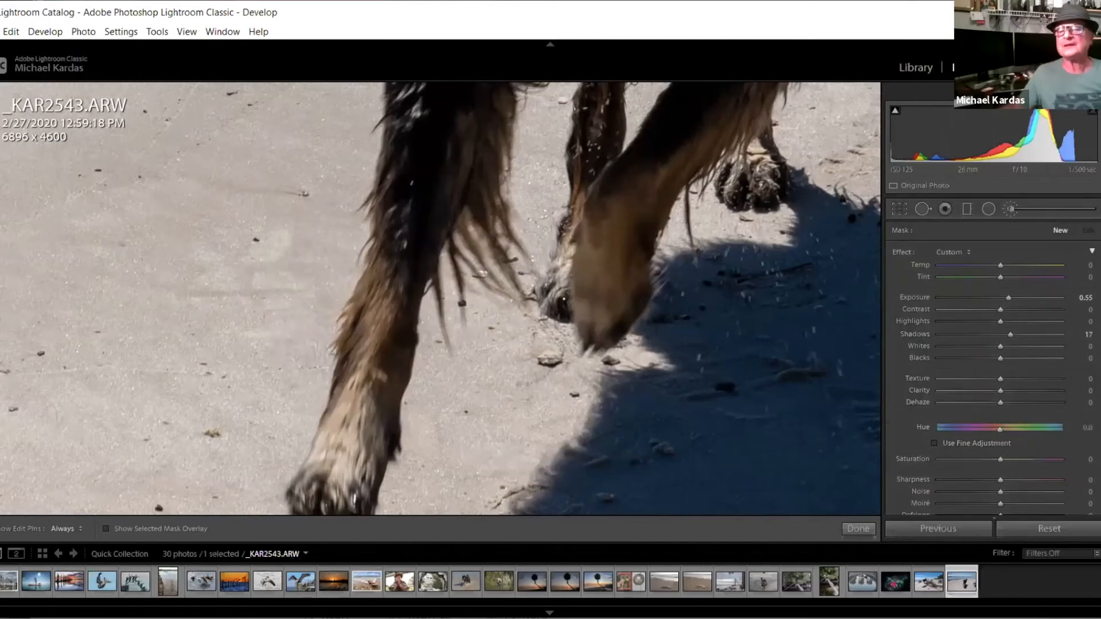
- Switch Auto Mask off and back on in the Adjustment Brush options
{"action": "scroll", "coordinate": [992, 355], "scroll_direction": "down", "scroll_amount": 5}
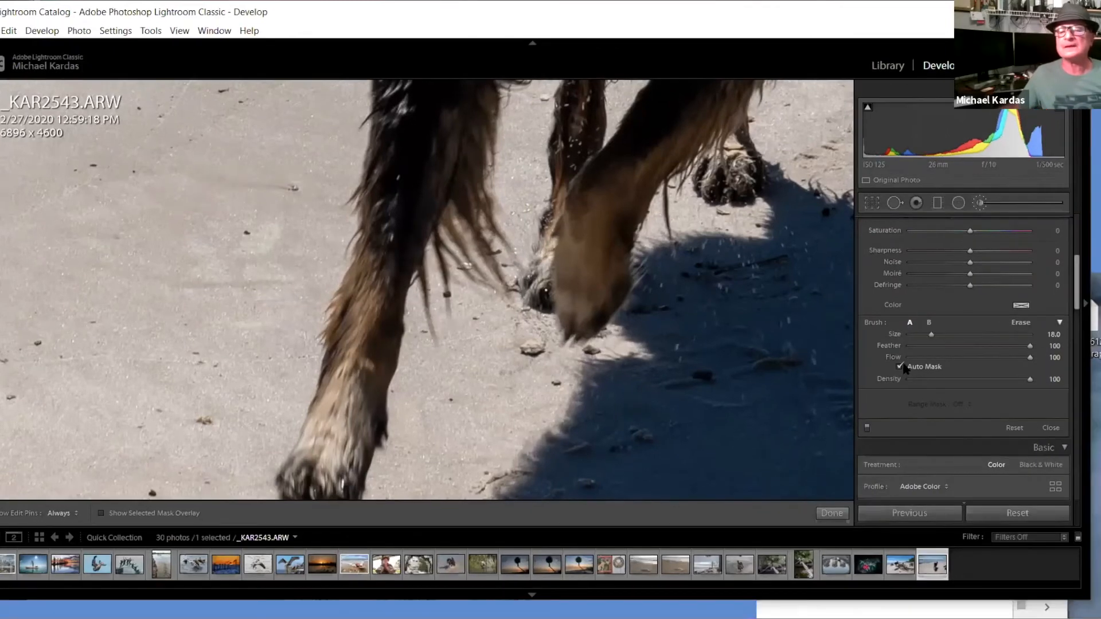
{"action": "left_click", "coordinate": [927, 378]}
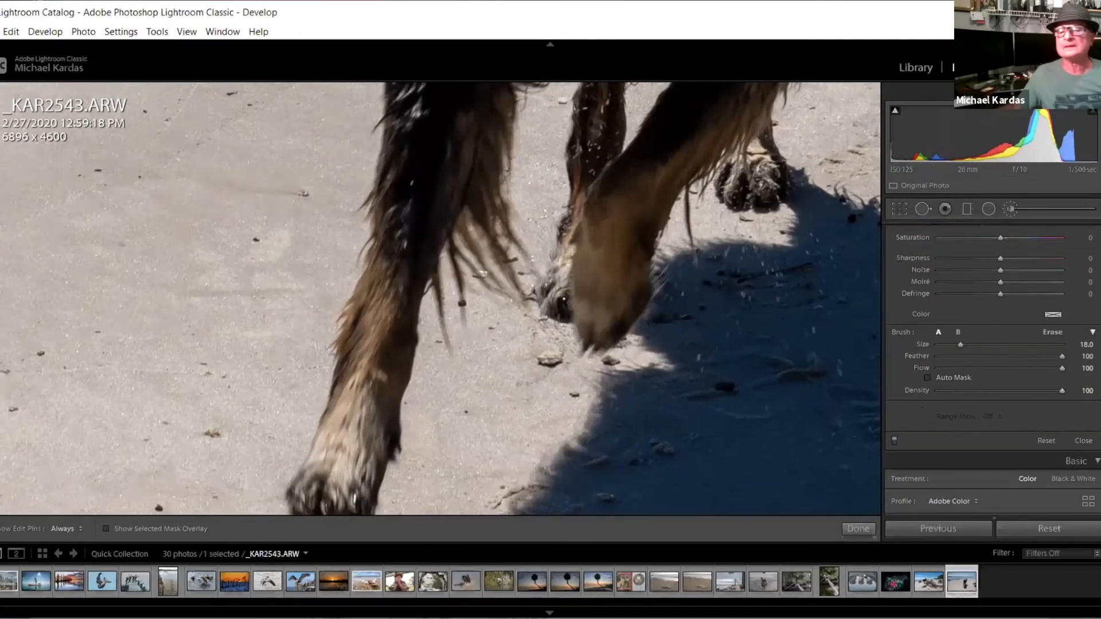
{"action": "scroll", "coordinate": [992, 373], "scroll_direction": "down", "scroll_amount": 4}
{"action": "scroll", "coordinate": [1095, 312], "scroll_direction": "up", "scroll_amount": 2}
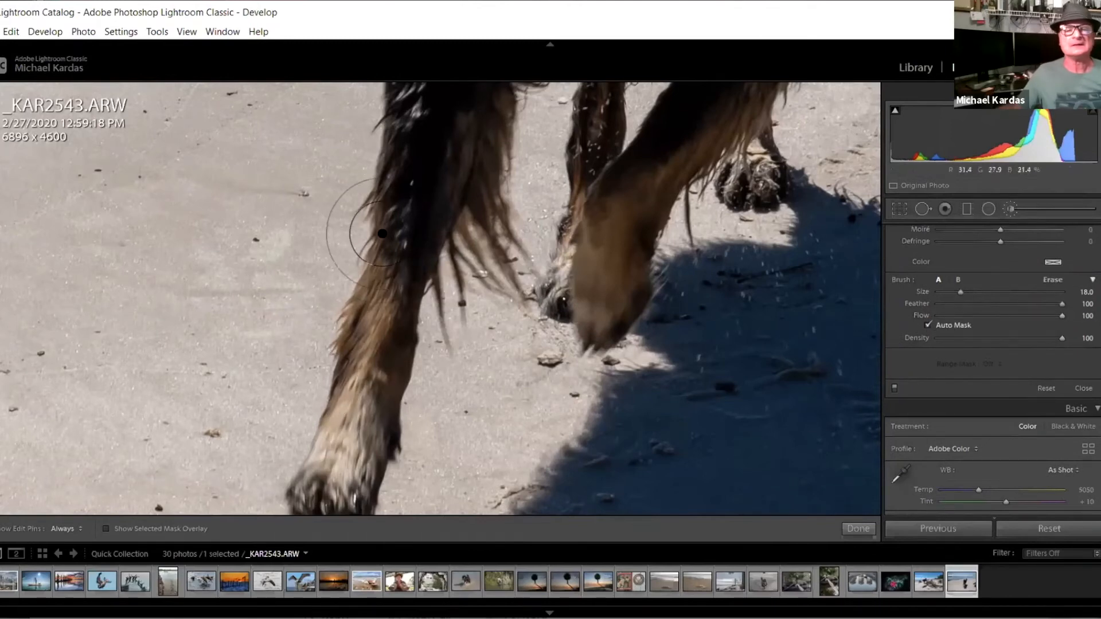
- Paint the brush over the dog's two front legs, reducing the brush size to 15
{"action": "mouse_move", "coordinate": [421, 165]}
{"action": "left_mouse_down"}
{"action": "mouse_move", "coordinate": [359, 424]}
{"action": "mouse_move", "coordinate": [362, 314]}
{"action": "left_mouse_up"}
{"action": "scroll", "coordinate": [383, 265], "scroll_direction": "down", "scroll_amount": 1}
{"action": "left_click_drag", "start_coordinate": [413, 177], "coordinate": [415, 144]}
{"action": "mouse_move", "coordinate": [609, 232]}
{"action": "left_mouse_down"}
{"action": "mouse_move", "coordinate": [606, 296]}
{"action": "mouse_move", "coordinate": [599, 281]}
{"action": "mouse_move", "coordinate": [671, 166]}
{"action": "mouse_move", "coordinate": [603, 212]}
{"action": "left_mouse_up"}
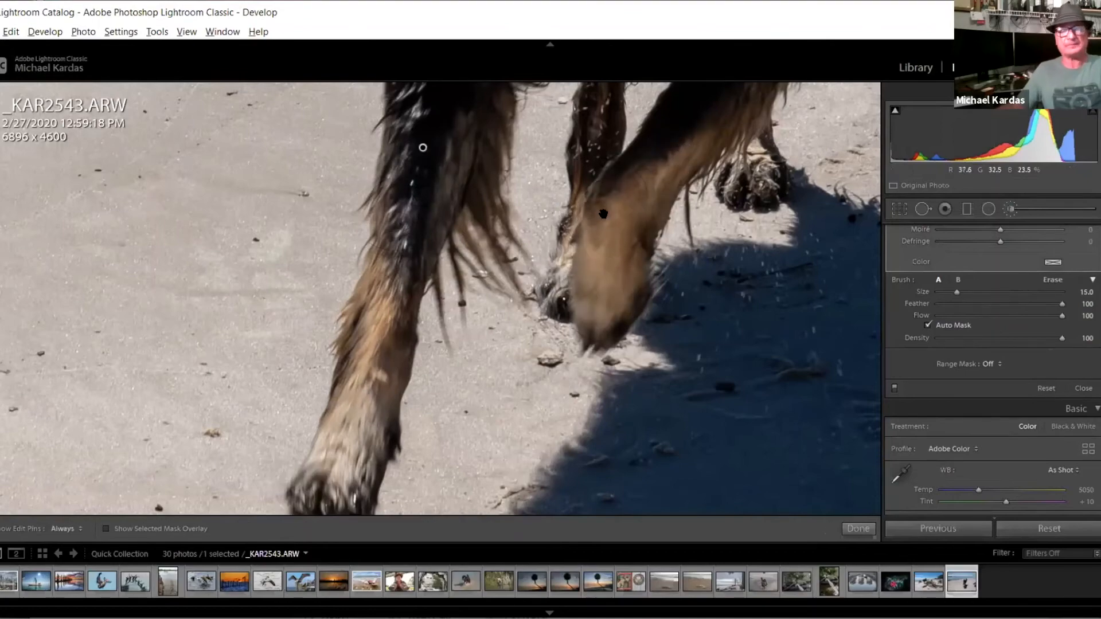
- Paint the dog's chest, back, tail and face with the brush size reduced to 7, and toggle the edit pin's visibility off and on
{"action": "key", "text": "z"}
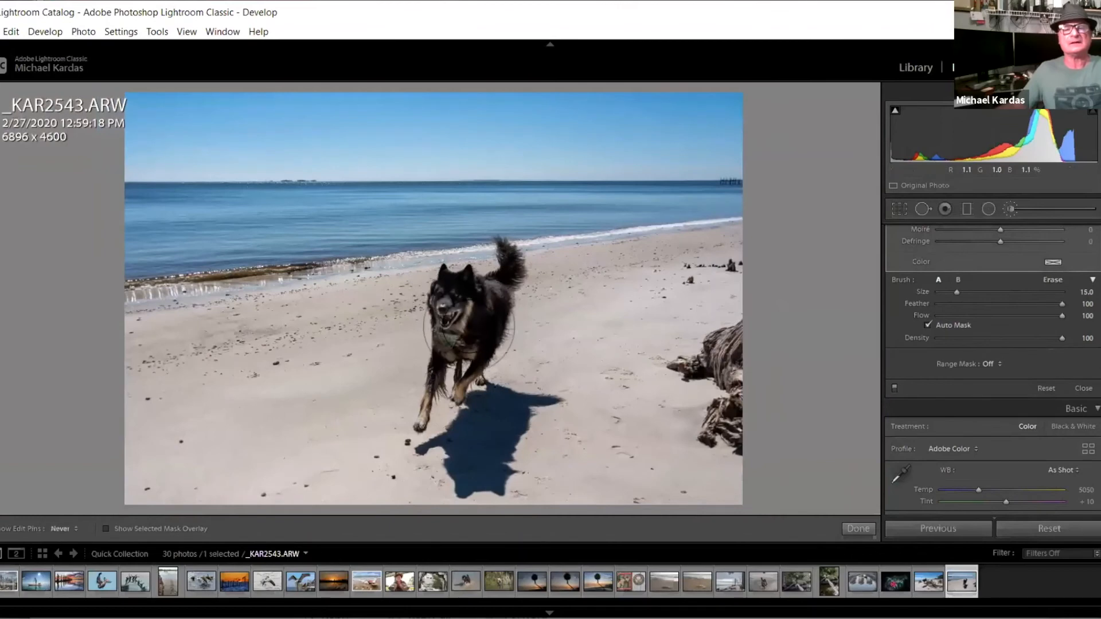
{"action": "key", "text": "h"}
{"action": "left_click", "coordinate": [460, 340]}
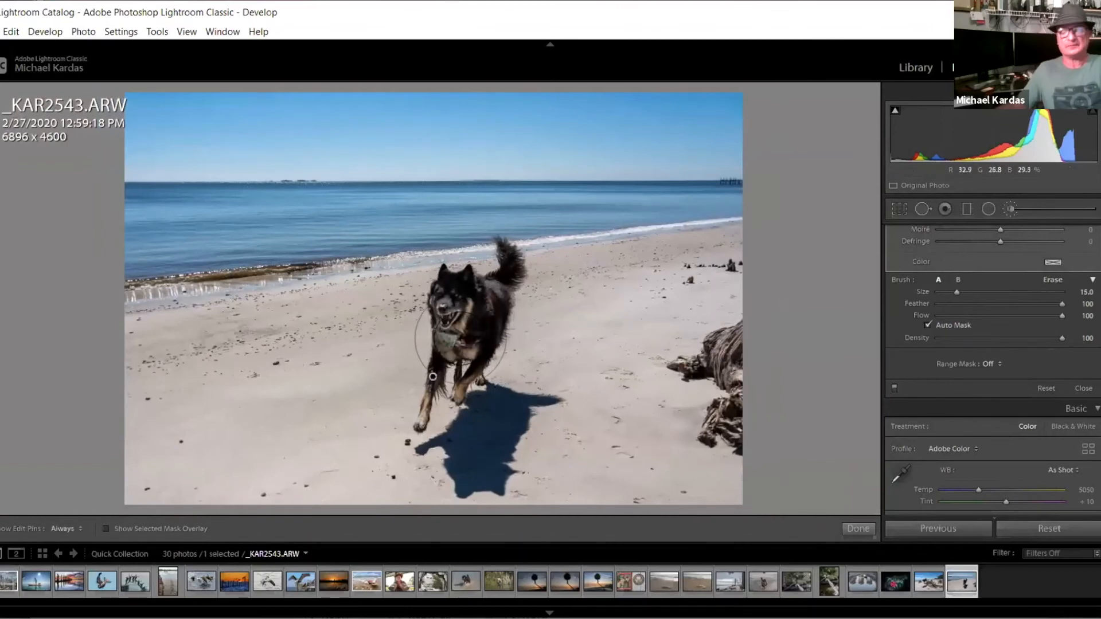
{"action": "key", "text": "bracketleft"}
{"action": "left_click", "coordinate": [496, 282]}
{"action": "key", "text": "bracketleft"}
{"action": "left_click", "coordinate": [516, 272]}
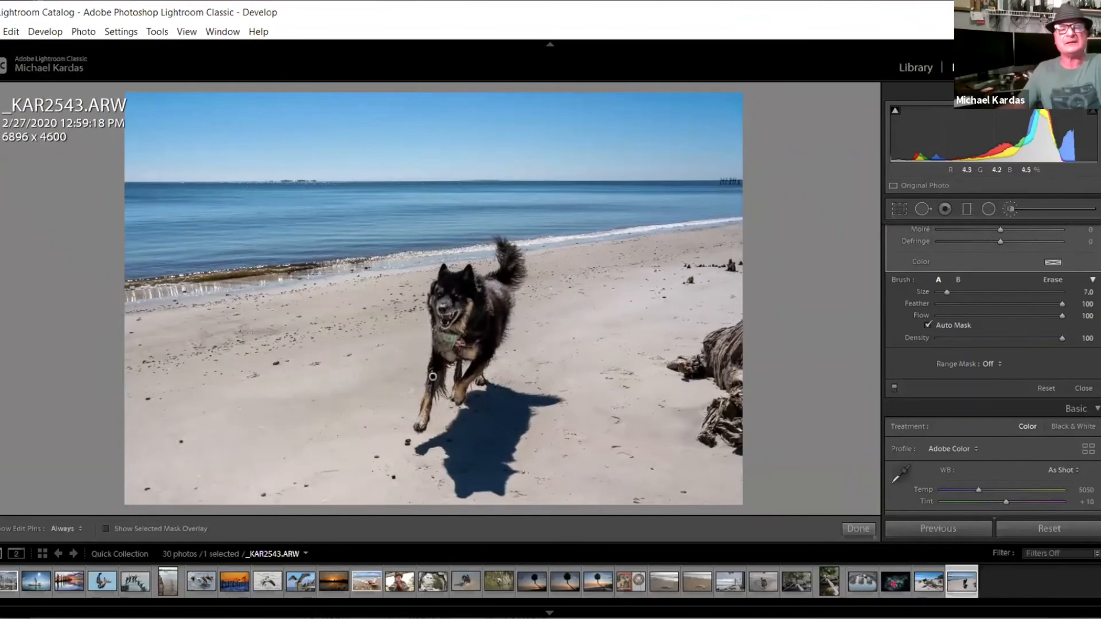
{"action": "left_click", "coordinate": [436, 285]}
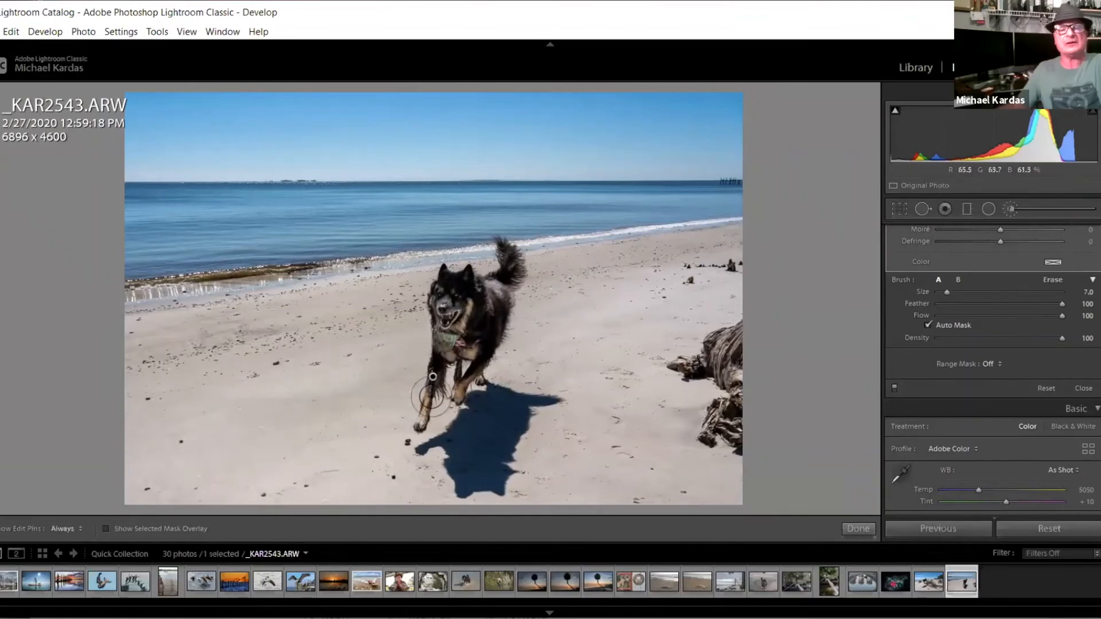
{"action": "key", "text": "h"}
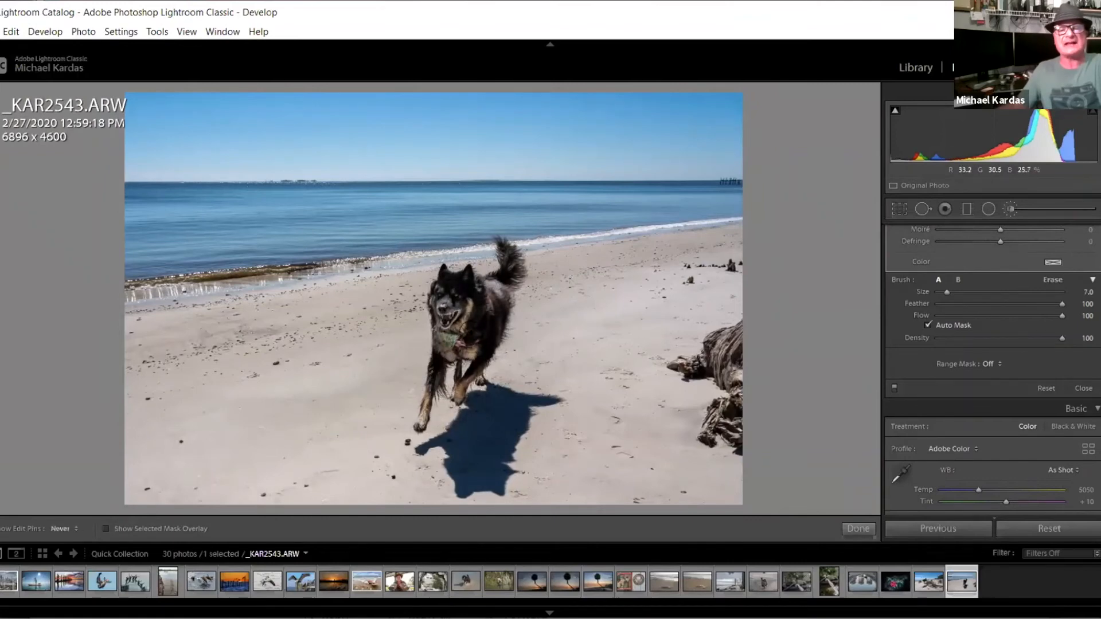
{"action": "key", "text": "h"}
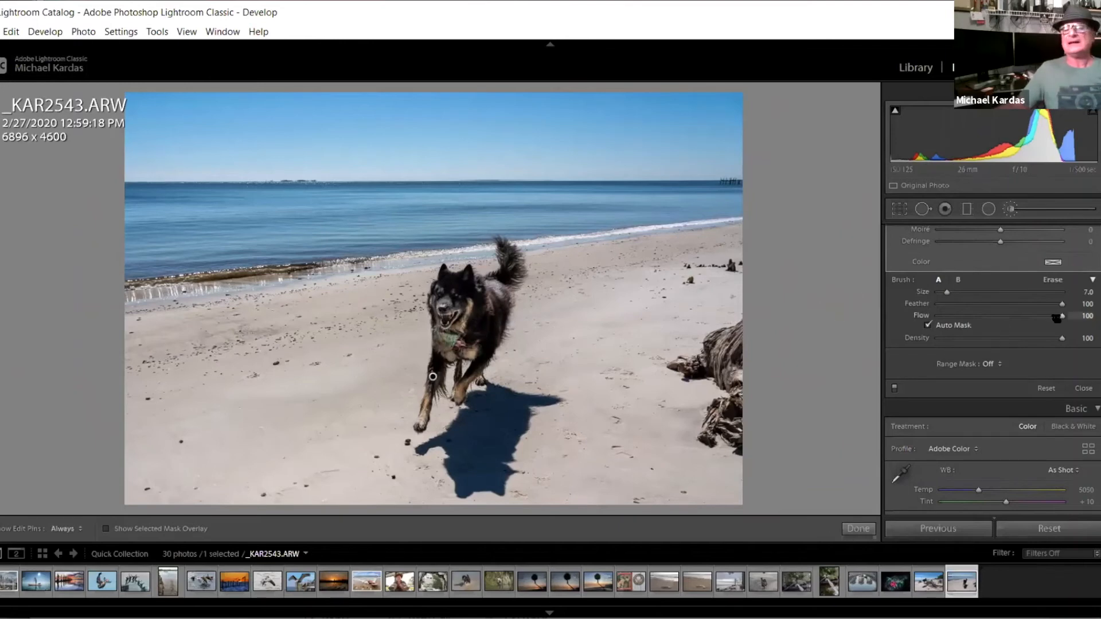
- Set the dog brush adjustment to Exposure 0.47 and Shadows 16 while checking the dog's face up close
{"action": "scroll", "coordinate": [992, 367], "scroll_direction": "up", "scroll_amount": 5}
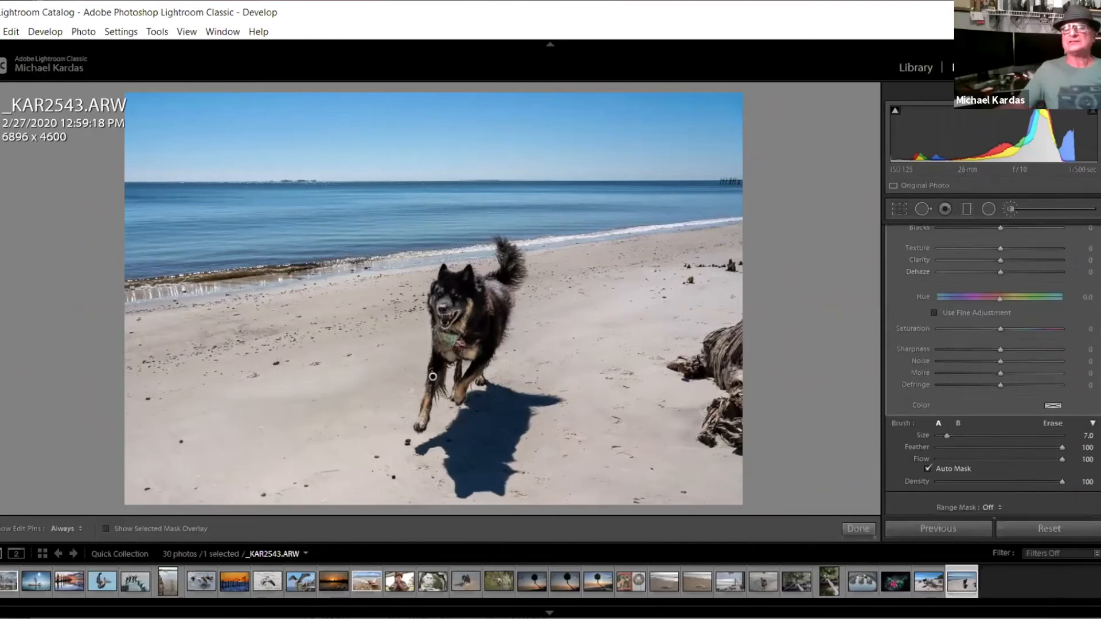
{"action": "scroll", "coordinate": [1026, 321], "scroll_direction": "up", "scroll_amount": 3}
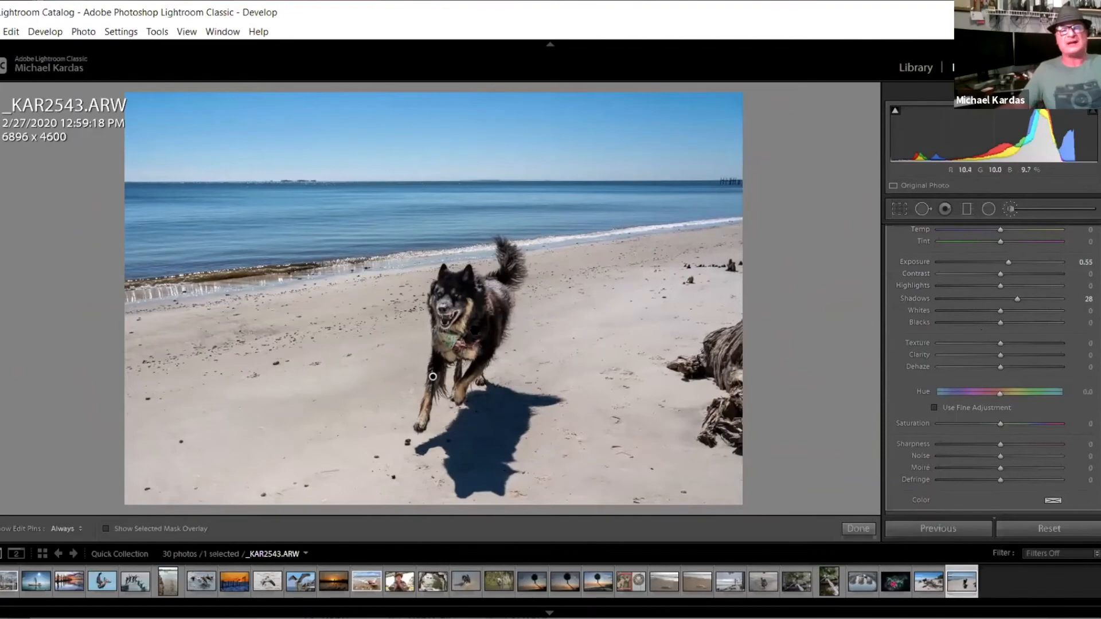
{"action": "left_click", "coordinate": [475, 330]}
{"action": "left_click_drag", "start_coordinate": [432, 239], "coordinate": [510, 449]}
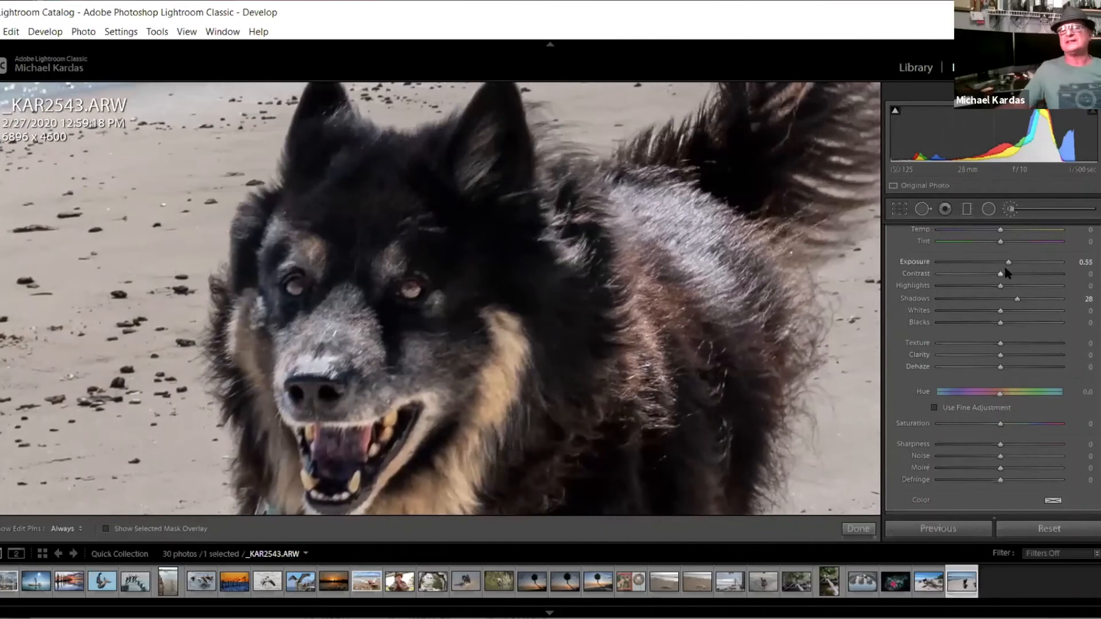
{"action": "mouse_move", "coordinate": [1009, 304]}
{"action": "left_mouse_down"}
{"action": "mouse_move", "coordinate": [998, 305]}
{"action": "mouse_move", "coordinate": [1008, 302]}
{"action": "left_mouse_up"}
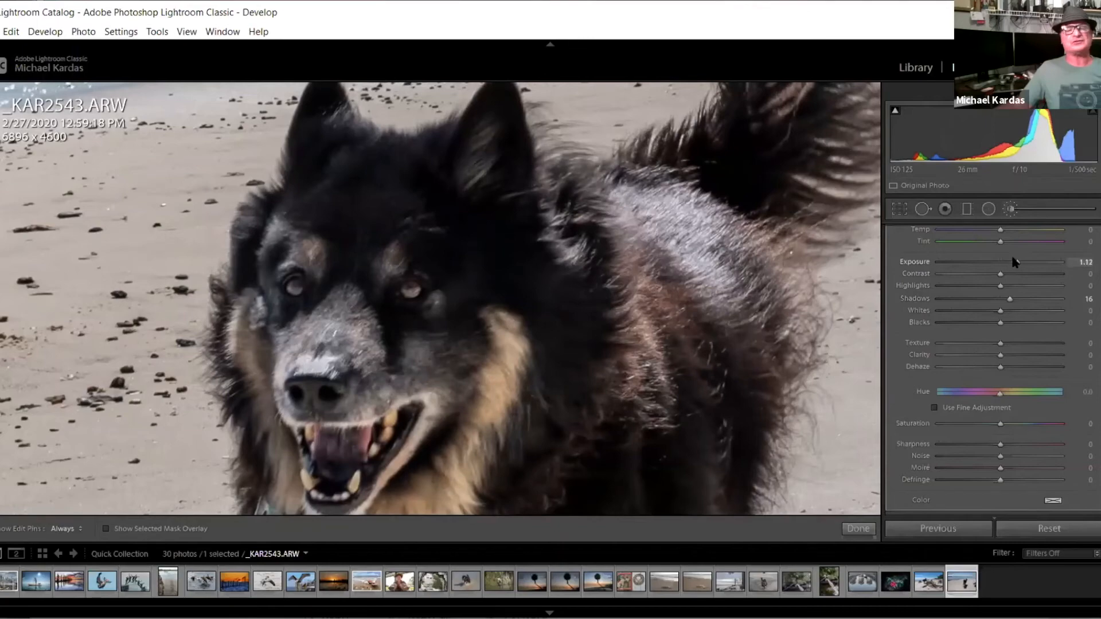
{"action": "left_click_drag", "start_coordinate": [1011, 262], "coordinate": [1004, 266]}
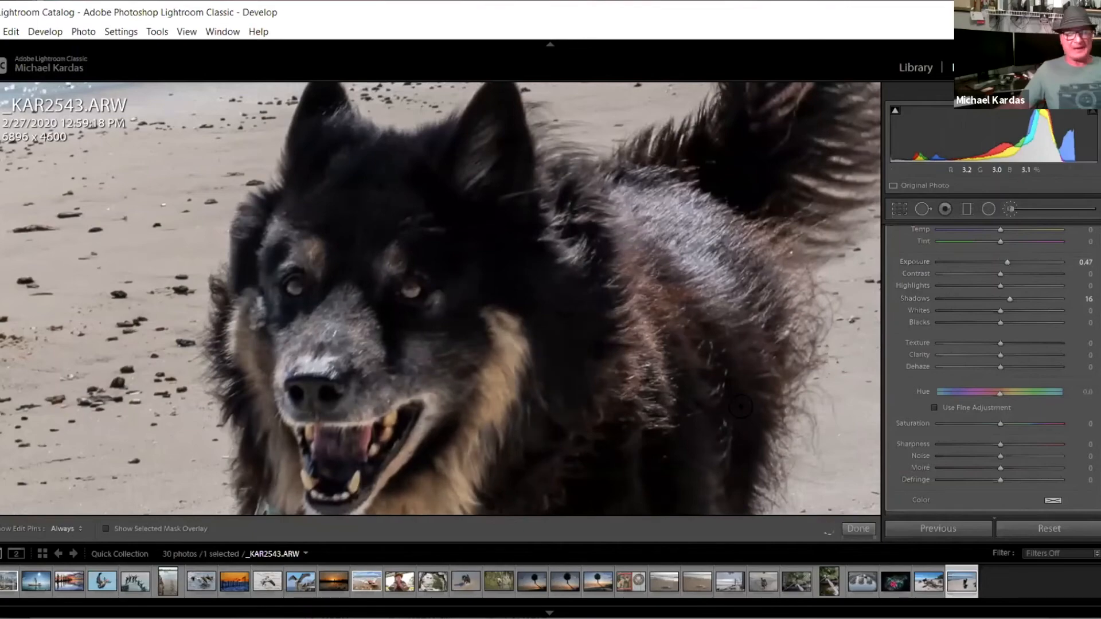
{"action": "key", "text": "z"}
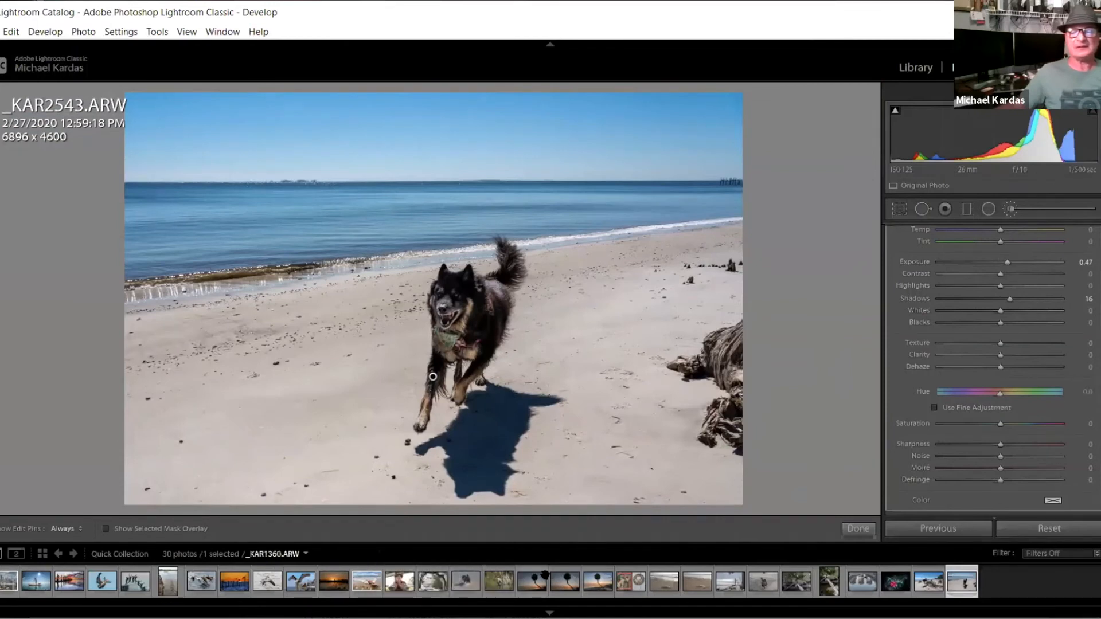
- Open the sunset palm photo _KAR1361.ARW and turn on Remove Chromatic Aberration and Enable Profile Corrections
{"action": "left_click", "coordinate": [567, 583]}
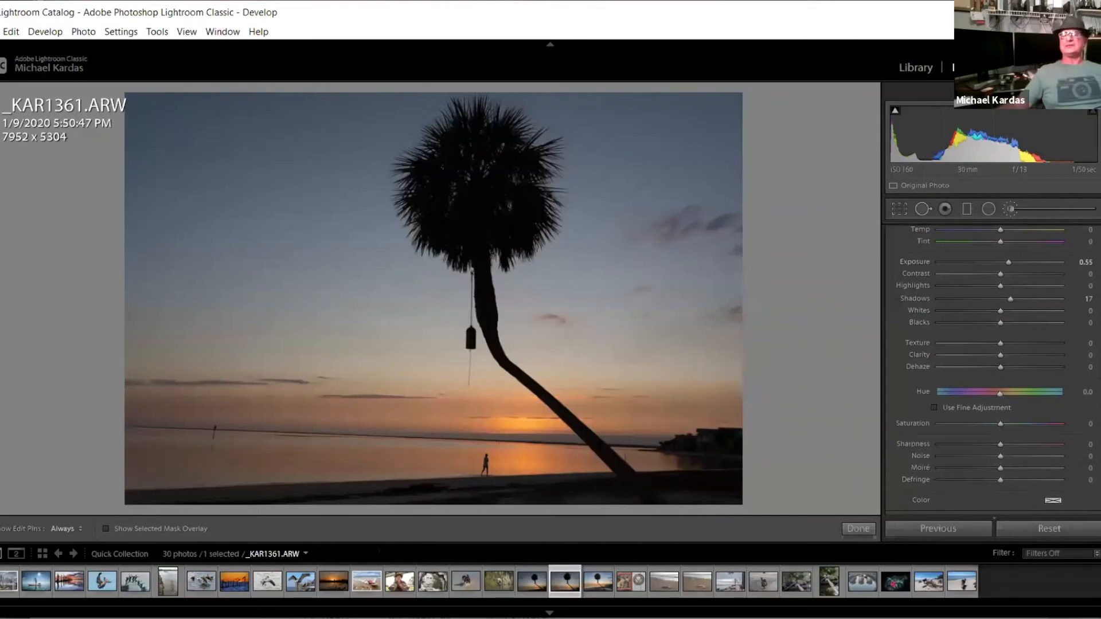
{"action": "scroll", "coordinate": [992, 367], "scroll_direction": "down", "scroll_amount": 10}
{"action": "scroll", "coordinate": [905, 423], "scroll_direction": "down", "scroll_amount": 10}
{"action": "left_click", "coordinate": [894, 416]}
{"action": "left_click", "coordinate": [895, 416]}
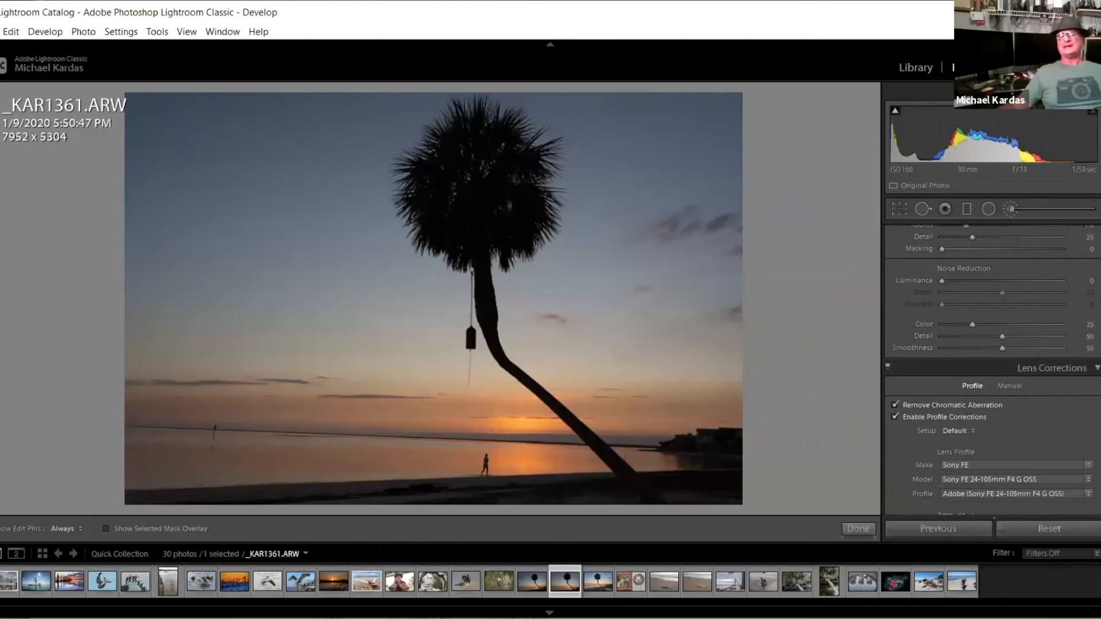
- Straighten the palm photo to an angle of -1.57, shift the image slightly within the original-aspect crop, and apply it
{"action": "scroll", "coordinate": [1095, 258], "scroll_direction": "up", "scroll_amount": 10}
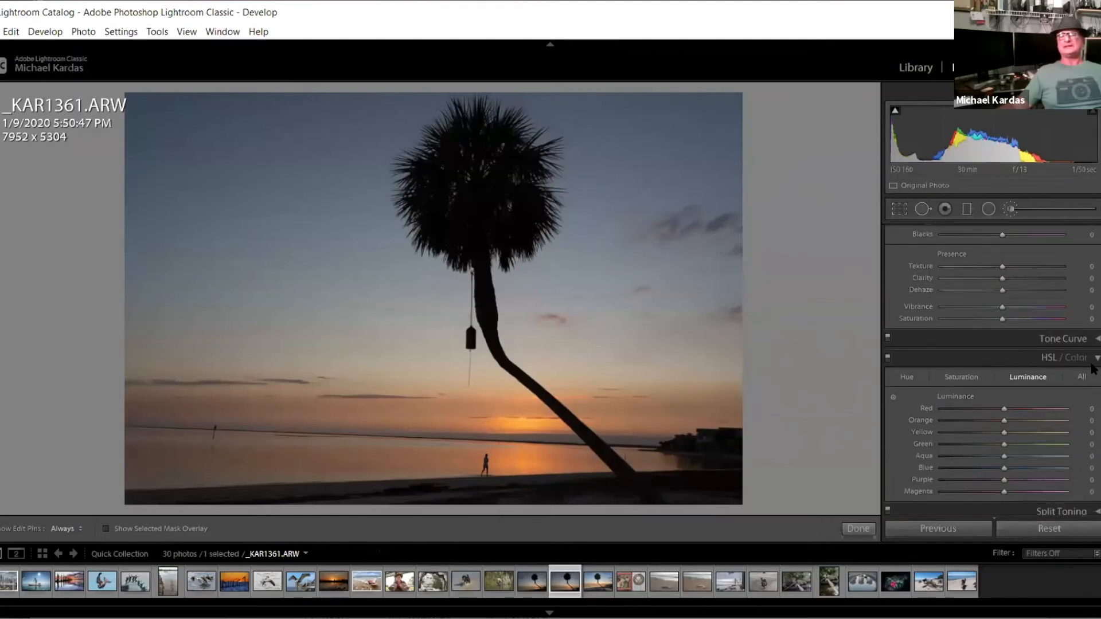
{"action": "scroll", "coordinate": [1095, 258], "scroll_direction": "up", "scroll_amount": 1}
{"action": "left_click", "coordinate": [901, 208]}
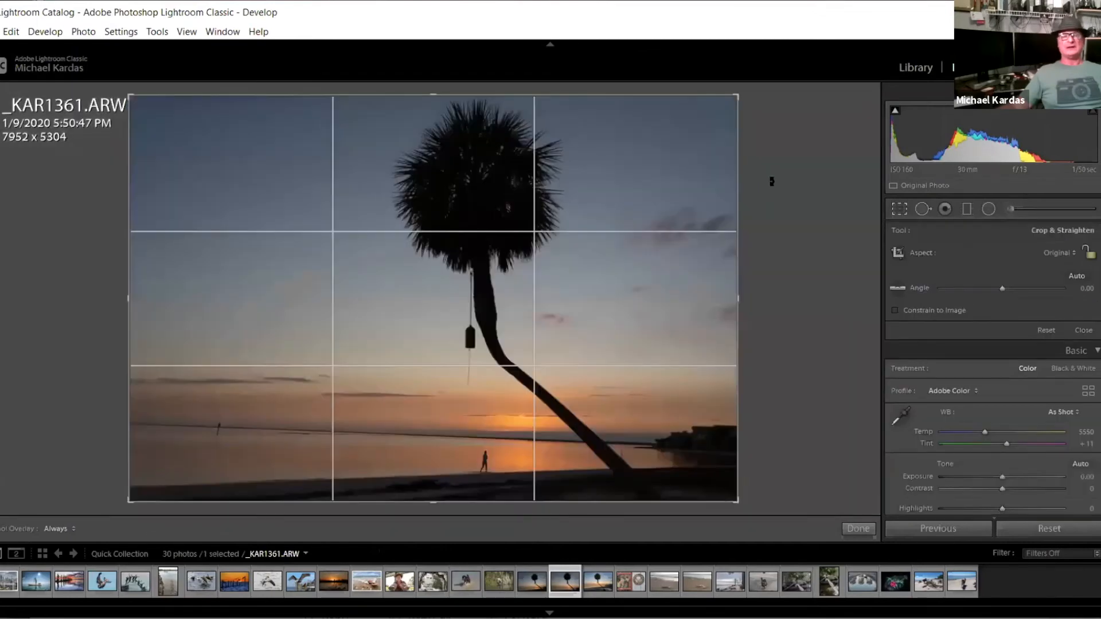
{"action": "left_click_drag", "start_coordinate": [771, 181], "coordinate": [767, 175]}
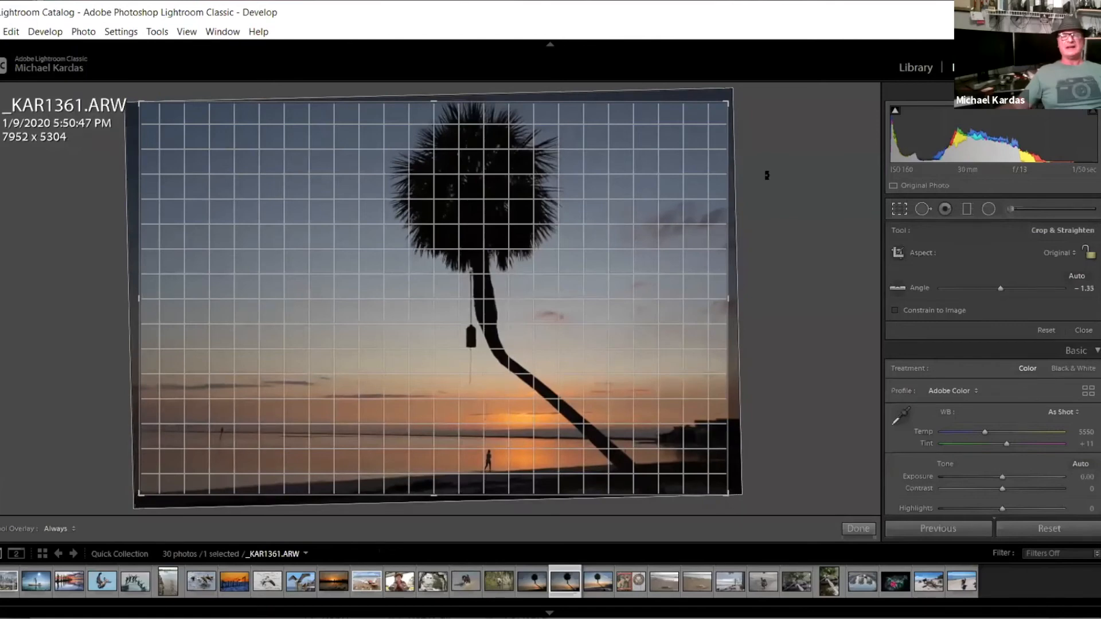
{"action": "left_click_drag", "start_coordinate": [767, 174], "coordinate": [770, 173]}
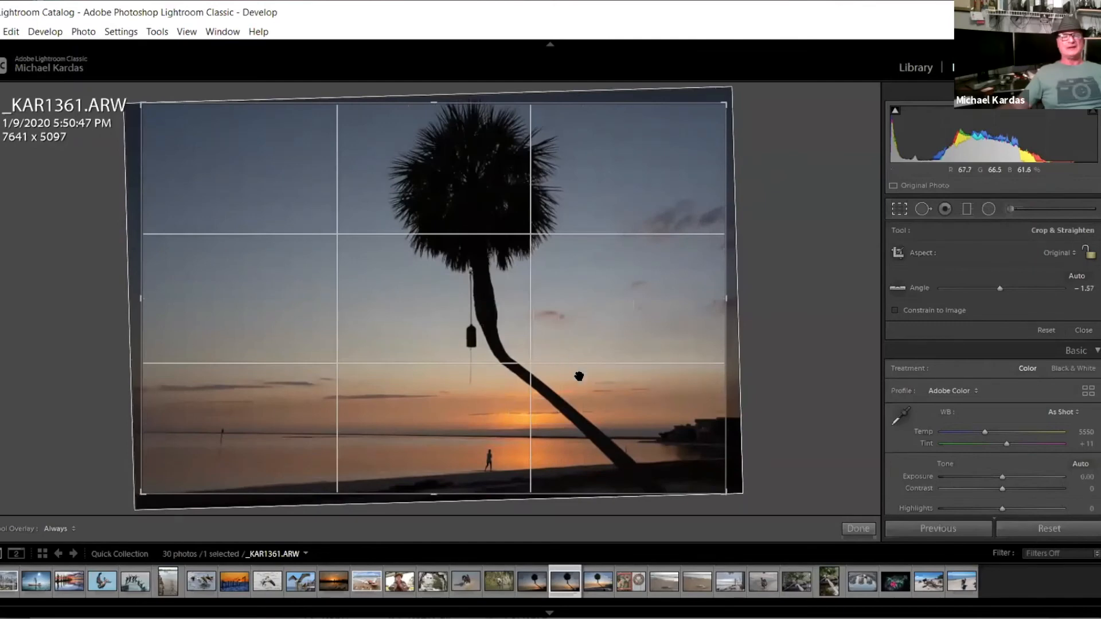
{"action": "left_click_drag", "start_coordinate": [672, 447], "coordinate": [665, 448]}
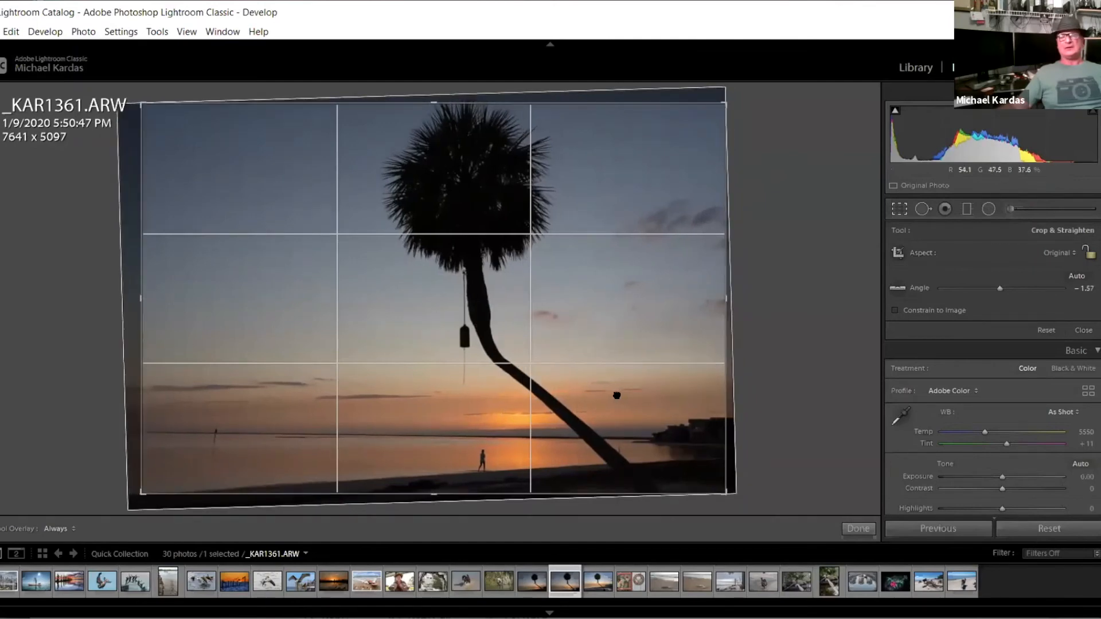
{"action": "key", "text": "Return"}
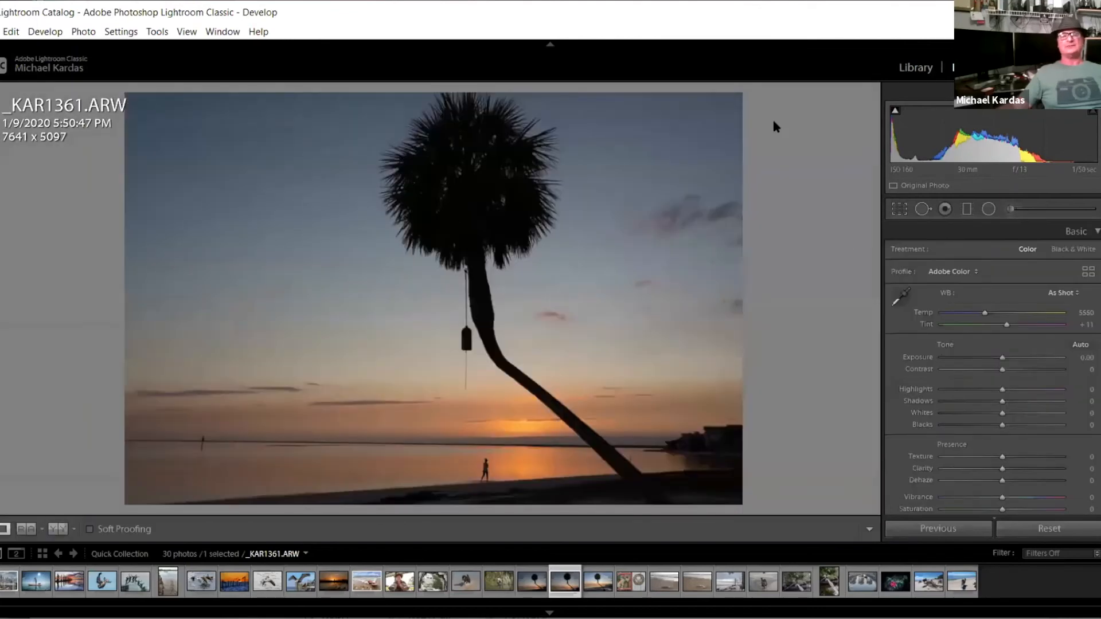
- Try the Auto tone adjustment on the palm photo and undo it
{"action": "left_click", "coordinate": [1081, 346]}
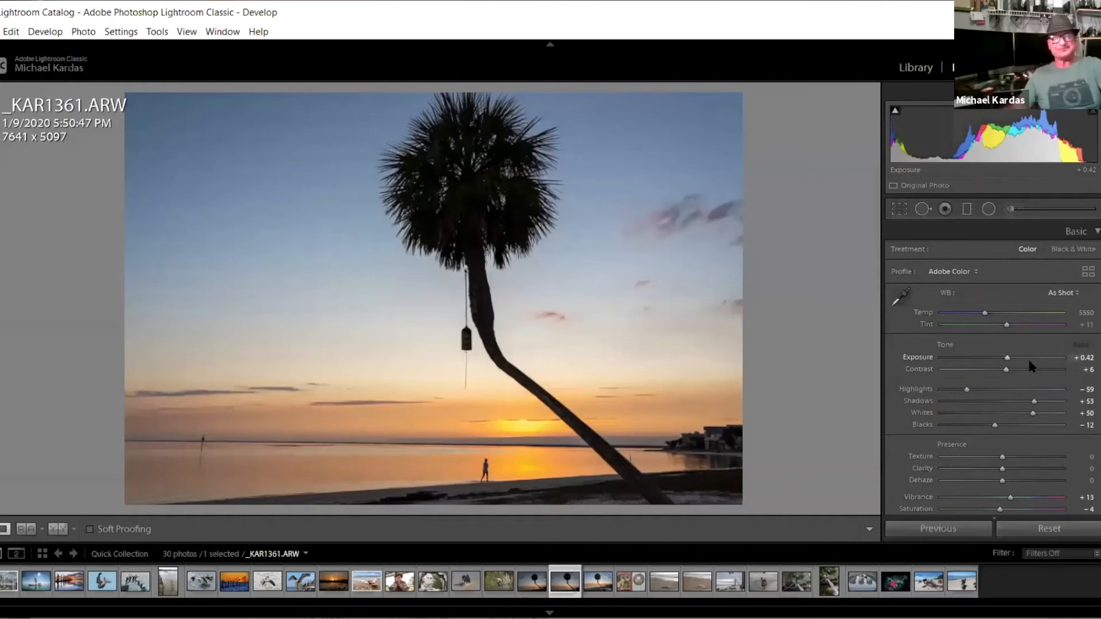
{"action": "key", "text": "ctrl+z"}
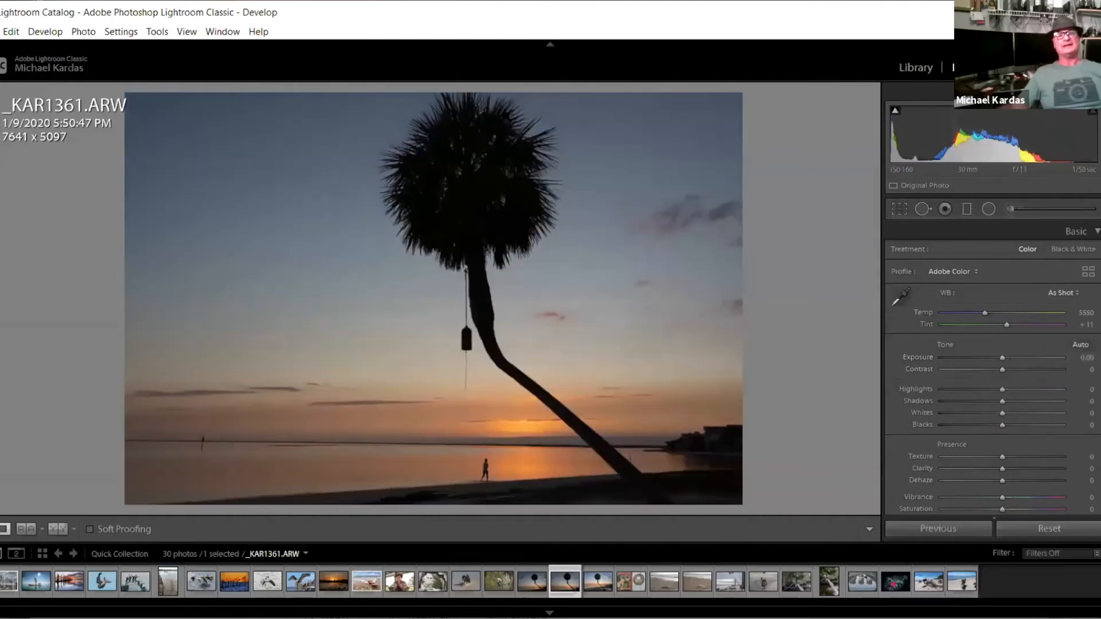
- Draw a Graduated Filter with Exposure 0.55 and Shadows 17 down the full height of the palm photo, and move its centre just above the horizon
{"action": "key", "text": "m"}
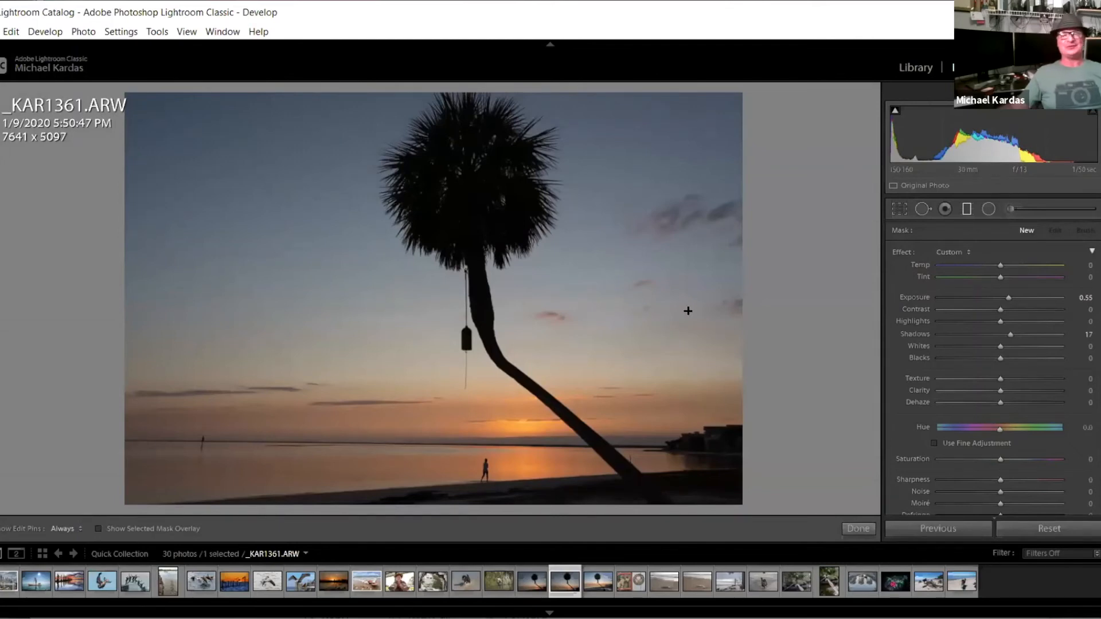
{"action": "left_click", "coordinate": [966, 210]}
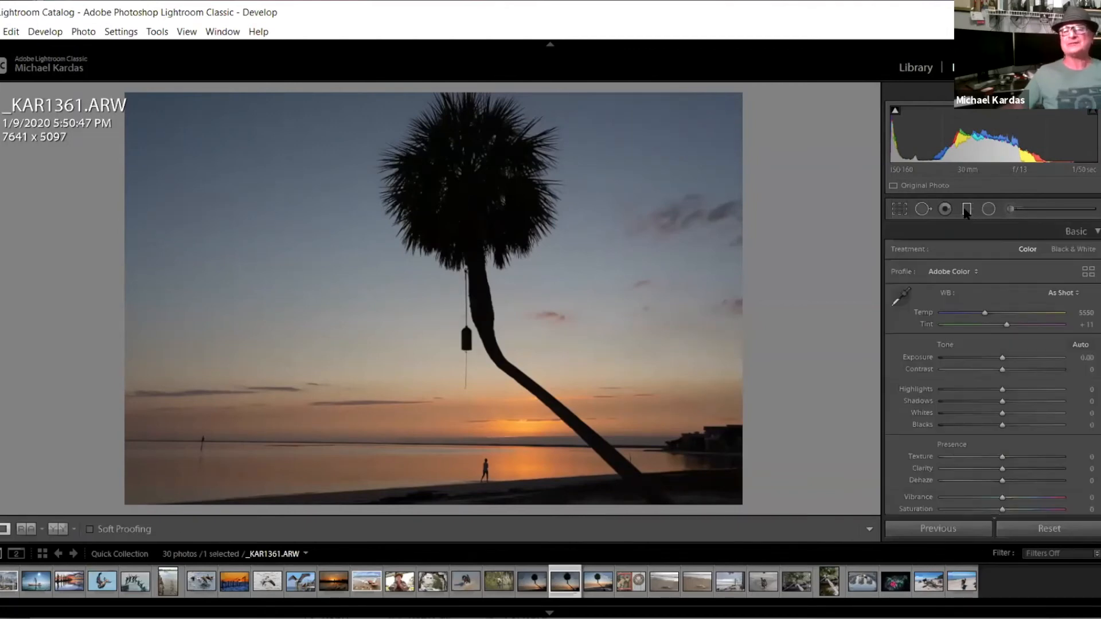
{"action": "left_click", "coordinate": [967, 210]}
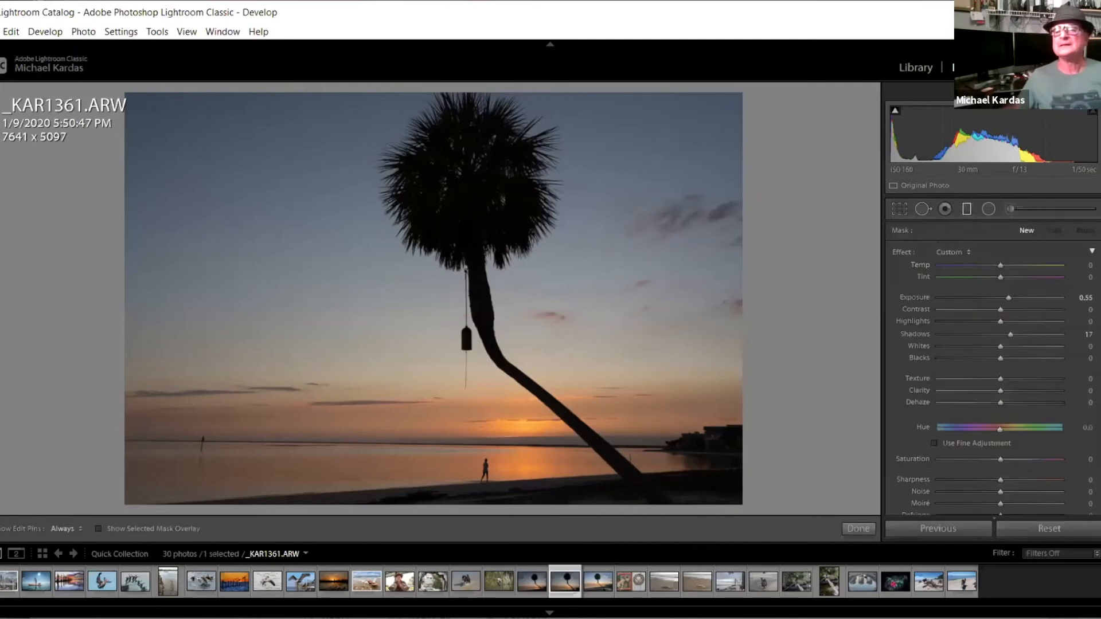
{"action": "scroll", "coordinate": [992, 367], "scroll_direction": "down", "scroll_amount": 3}
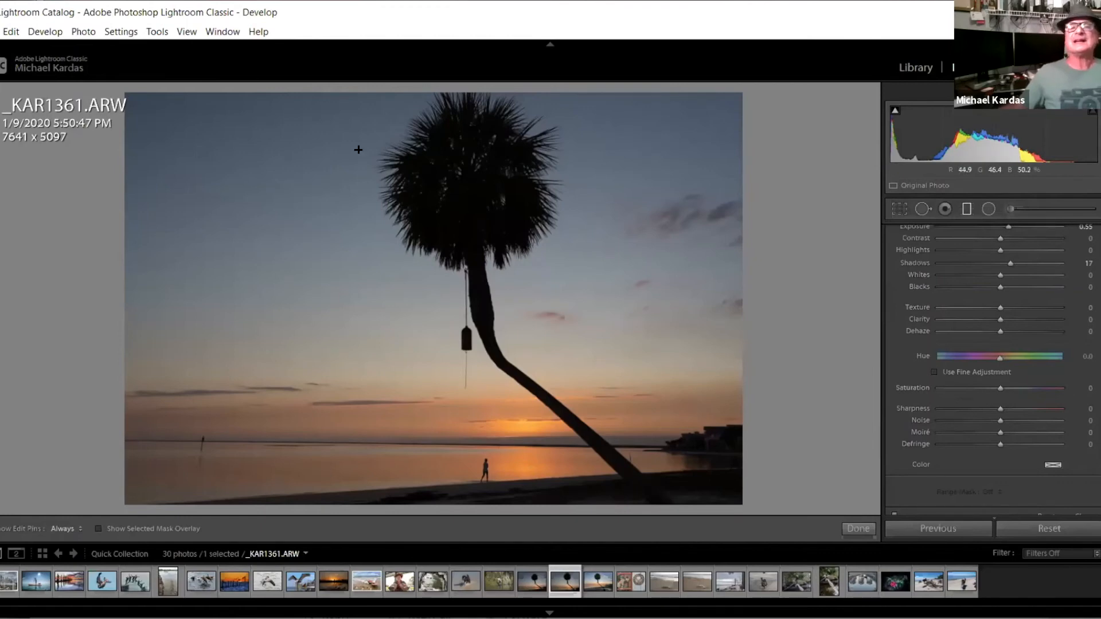
{"action": "key", "text": "F5"}
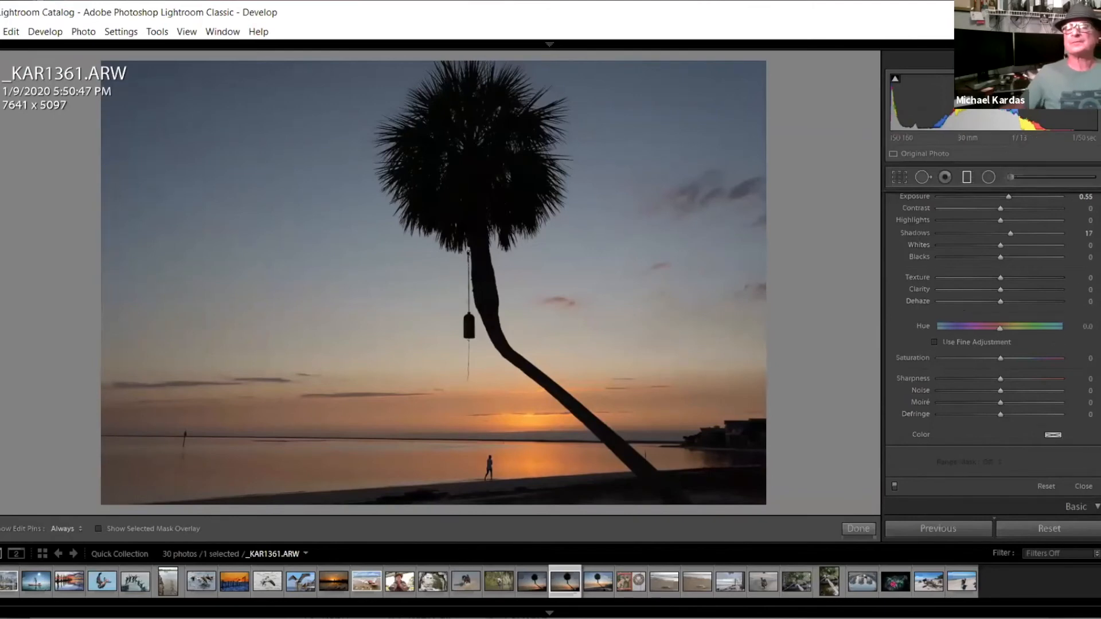
{"action": "left_click_drag", "start_coordinate": [299, 61], "coordinate": [342, 514]}
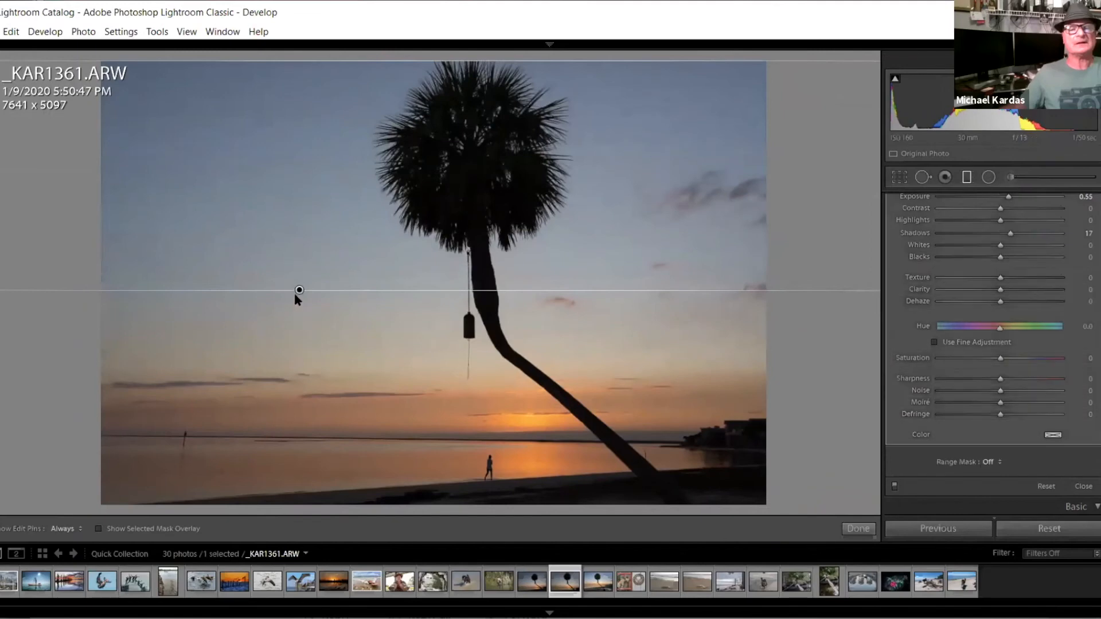
{"action": "left_click_drag", "start_coordinate": [298, 292], "coordinate": [317, 410]}
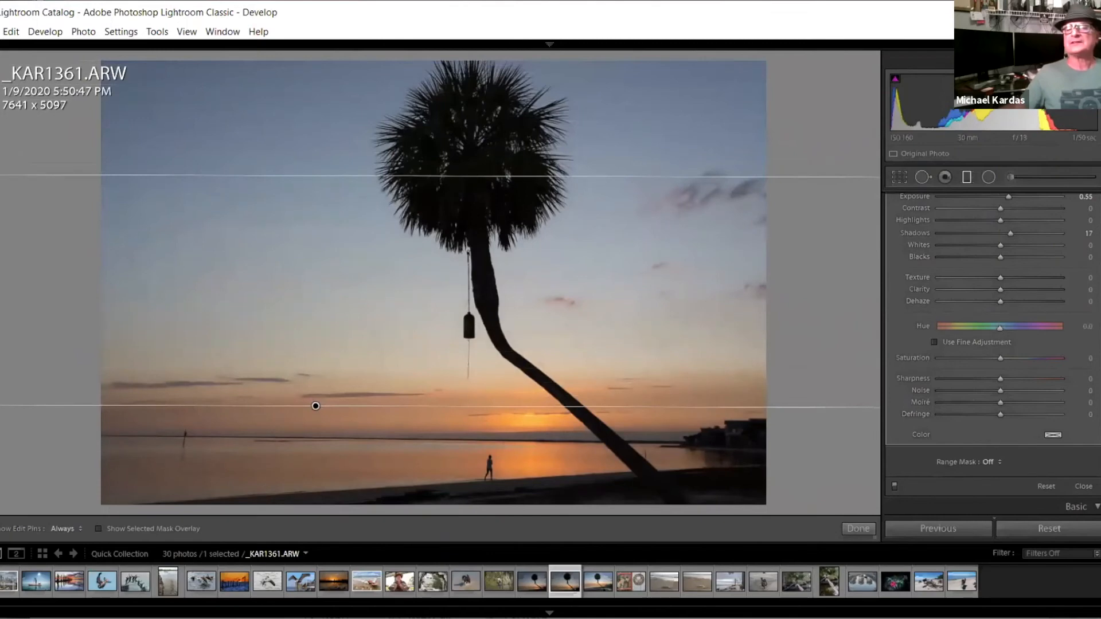
- Set the Graduated Filter's Range Mask to Luminance and lower its upper boundary line to the sky just above the low clouds
{"action": "scroll", "coordinate": [967, 331], "scroll_direction": "down", "scroll_amount": 5}
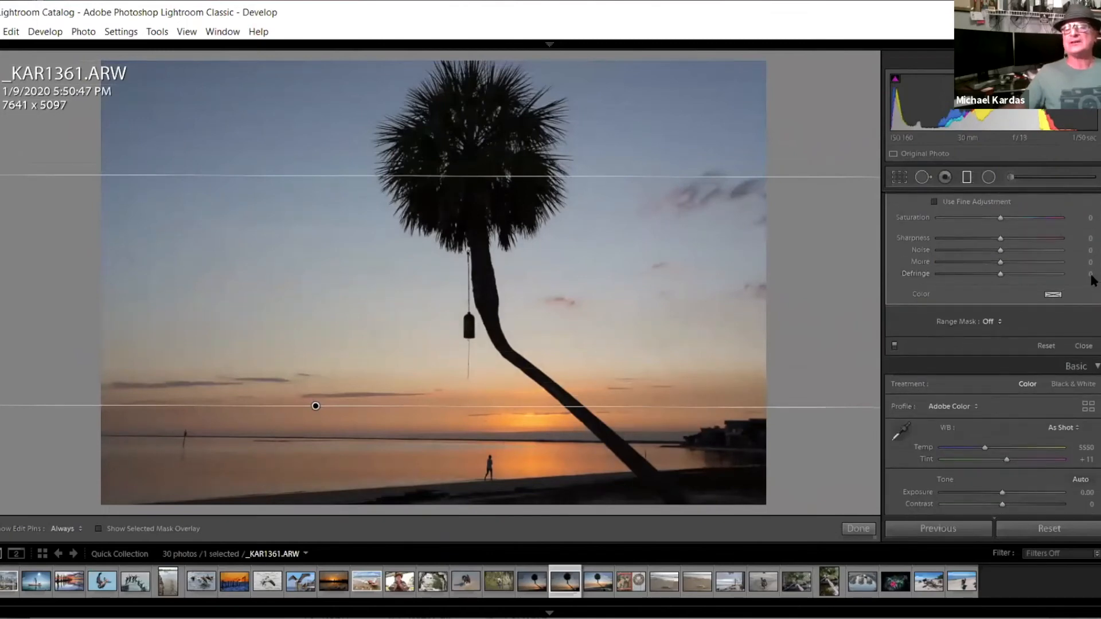
{"action": "left_click", "coordinate": [987, 322]}
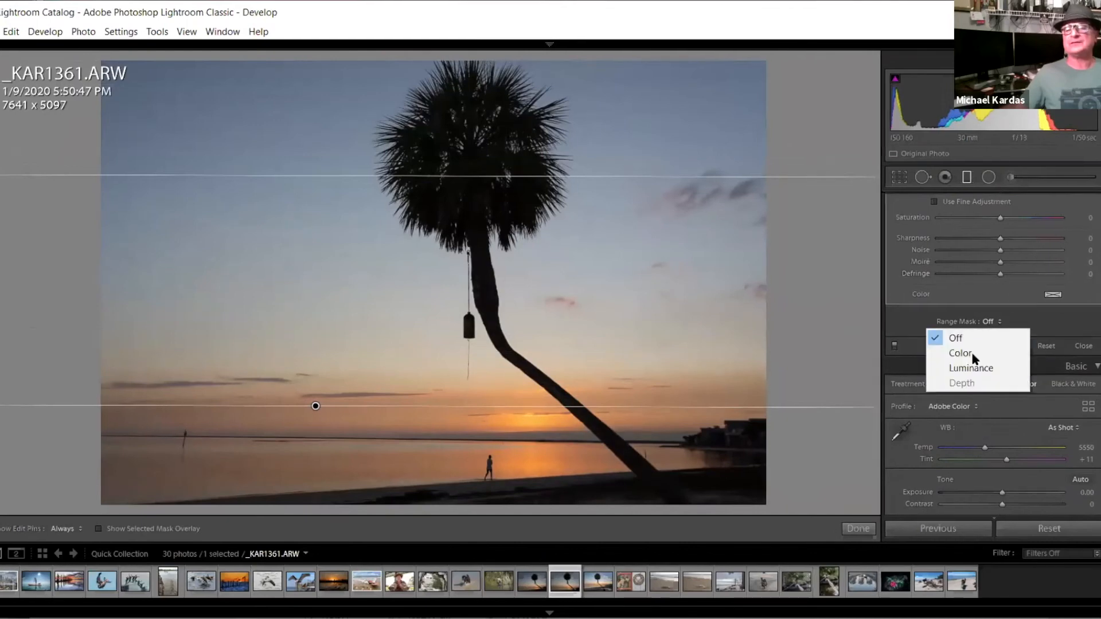
{"action": "left_click", "coordinate": [975, 370]}
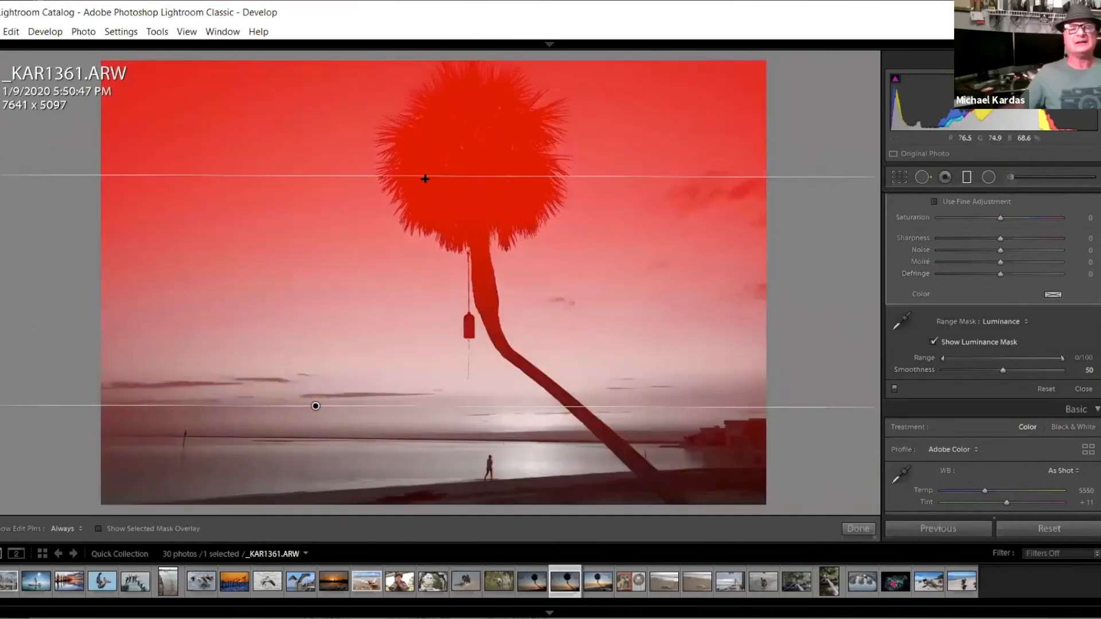
{"action": "left_click_drag", "start_coordinate": [423, 190], "coordinate": [442, 366]}
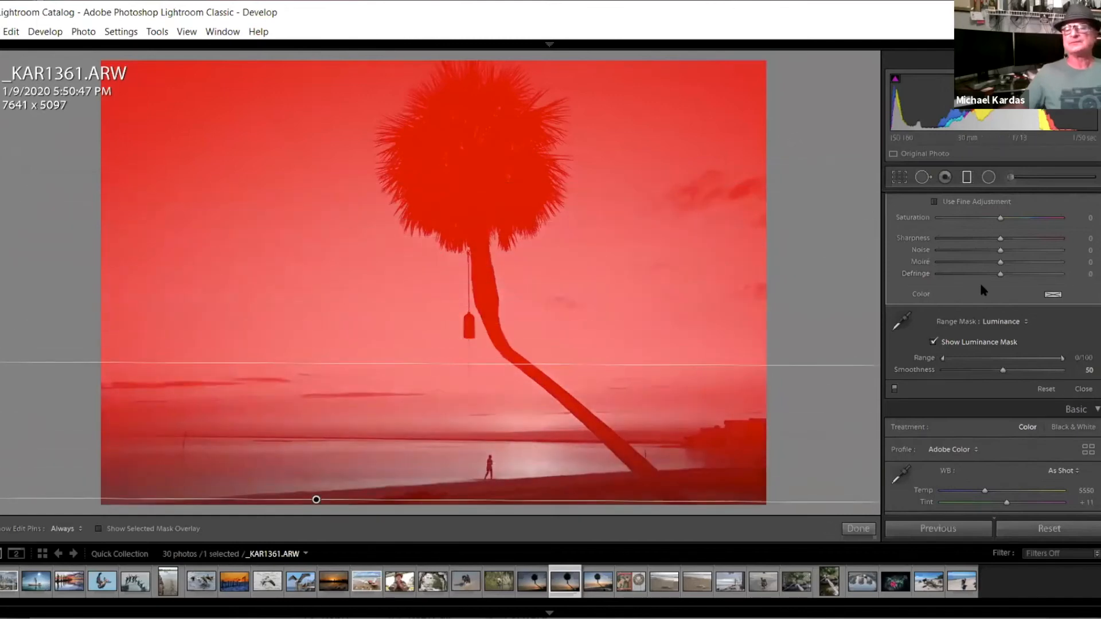
{"action": "scroll", "coordinate": [992, 286], "scroll_direction": "up", "scroll_amount": 5}
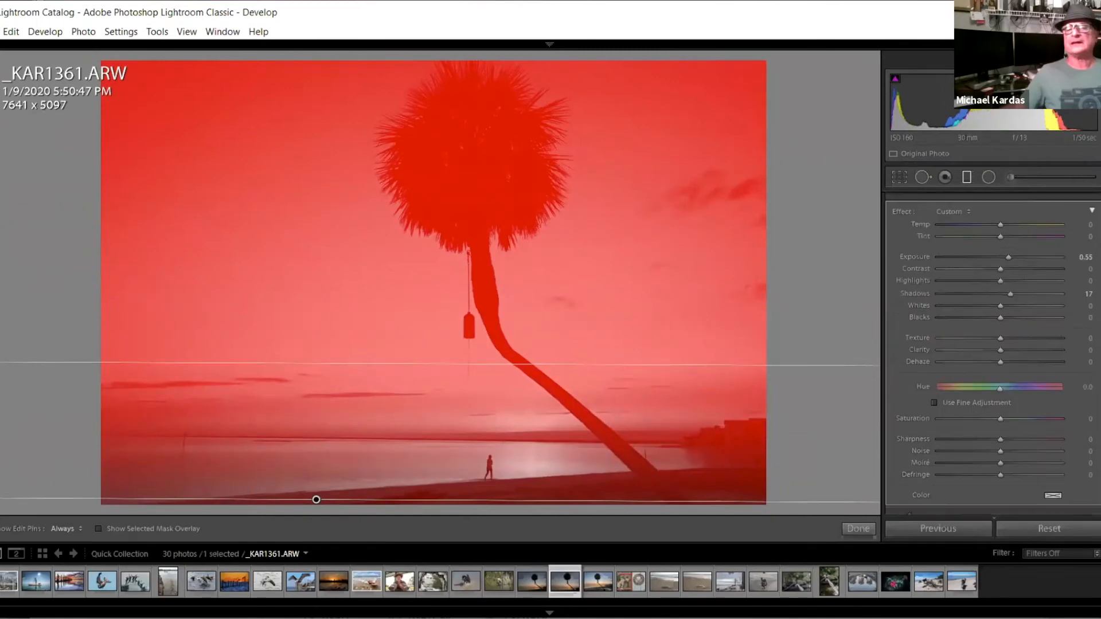
- Set the Graduated Filter's Exposure to 1.12, Shadows to 24 and luminance range to 0/54, and close the filter
{"action": "mouse_move", "coordinate": [1000, 267]}
{"action": "left_mouse_down"}
{"action": "mouse_move", "coordinate": [1010, 271]}
{"action": "mouse_move", "coordinate": [1001, 276]}
{"action": "mouse_move", "coordinate": [1017, 263]}
{"action": "mouse_move", "coordinate": [1015, 303]}
{"action": "left_mouse_up"}
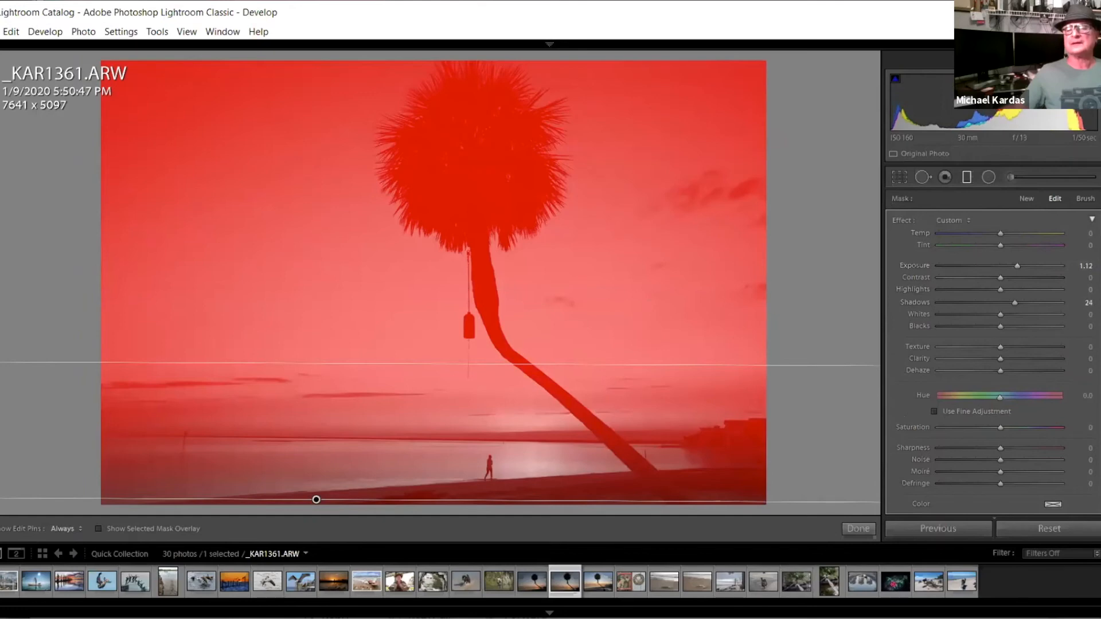
{"action": "scroll", "coordinate": [1070, 297], "scroll_direction": "down", "scroll_amount": 5}
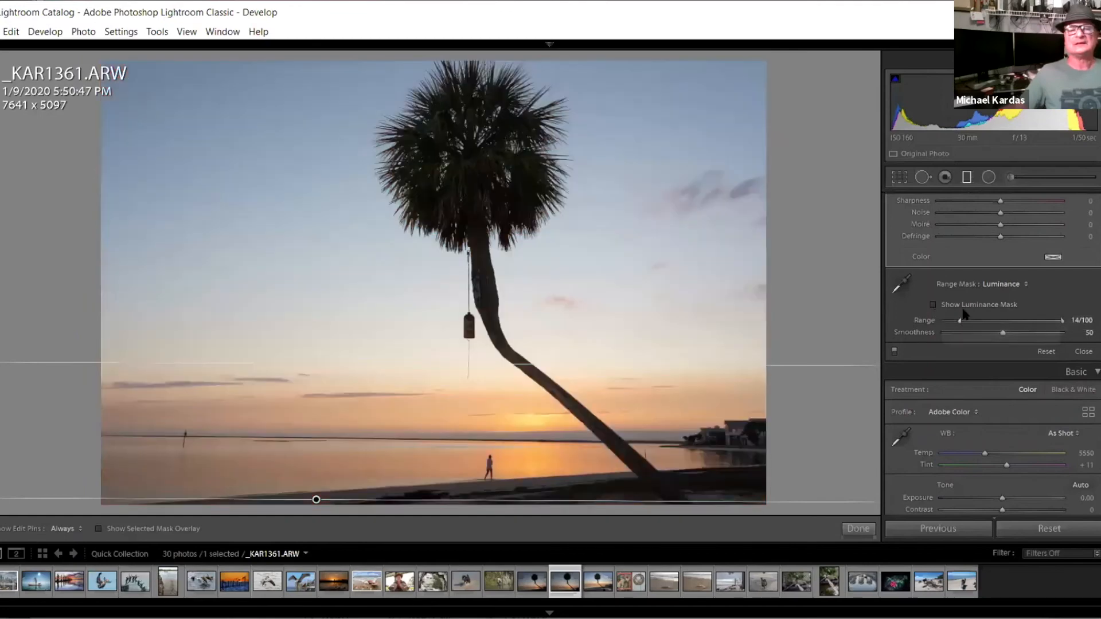
{"action": "mouse_move", "coordinate": [964, 314]}
{"action": "left_mouse_down"}
{"action": "mouse_move", "coordinate": [1011, 318]}
{"action": "mouse_move", "coordinate": [947, 328]}
{"action": "left_mouse_up"}
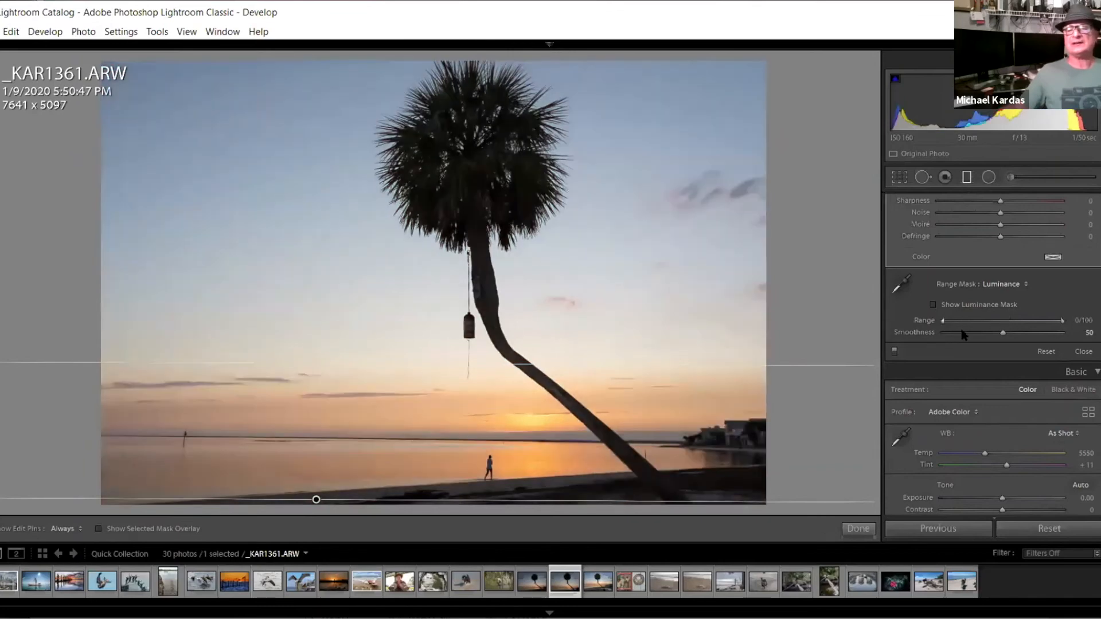
{"action": "left_click_drag", "start_coordinate": [1040, 327], "coordinate": [1000, 331]}
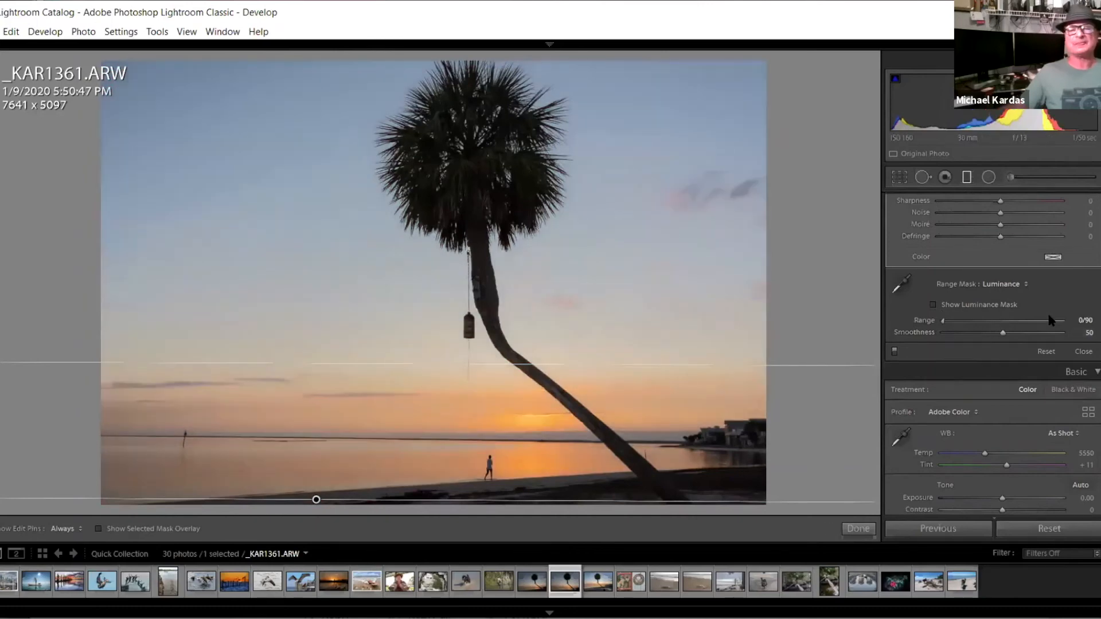
{"action": "left_click_drag", "start_coordinate": [1051, 321], "coordinate": [1015, 333]}
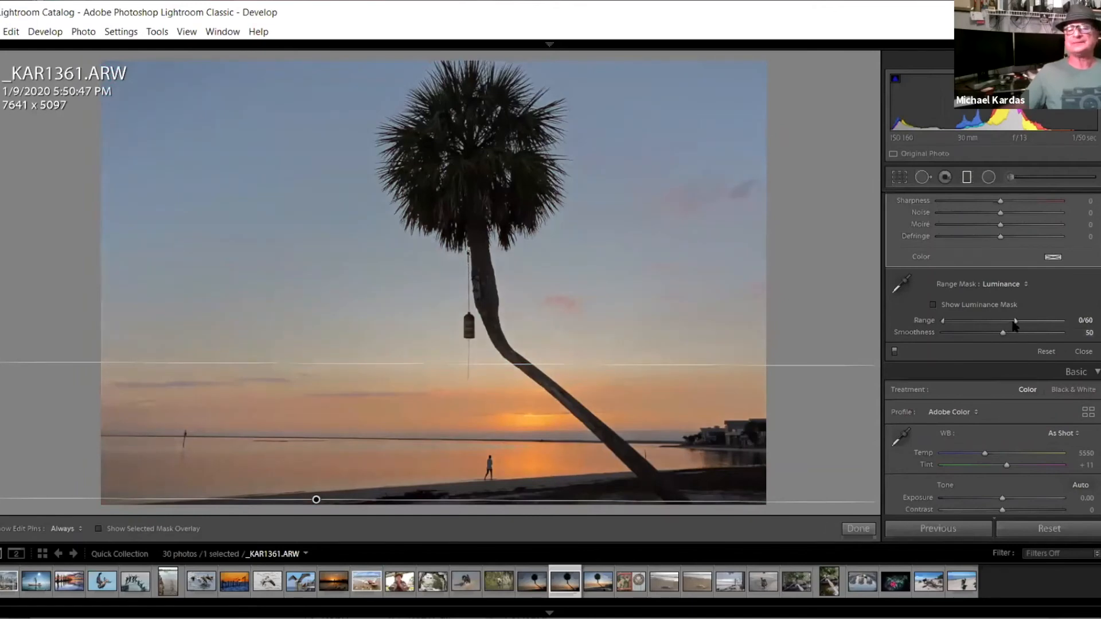
{"action": "left_click_drag", "start_coordinate": [1015, 325], "coordinate": [1008, 326]}
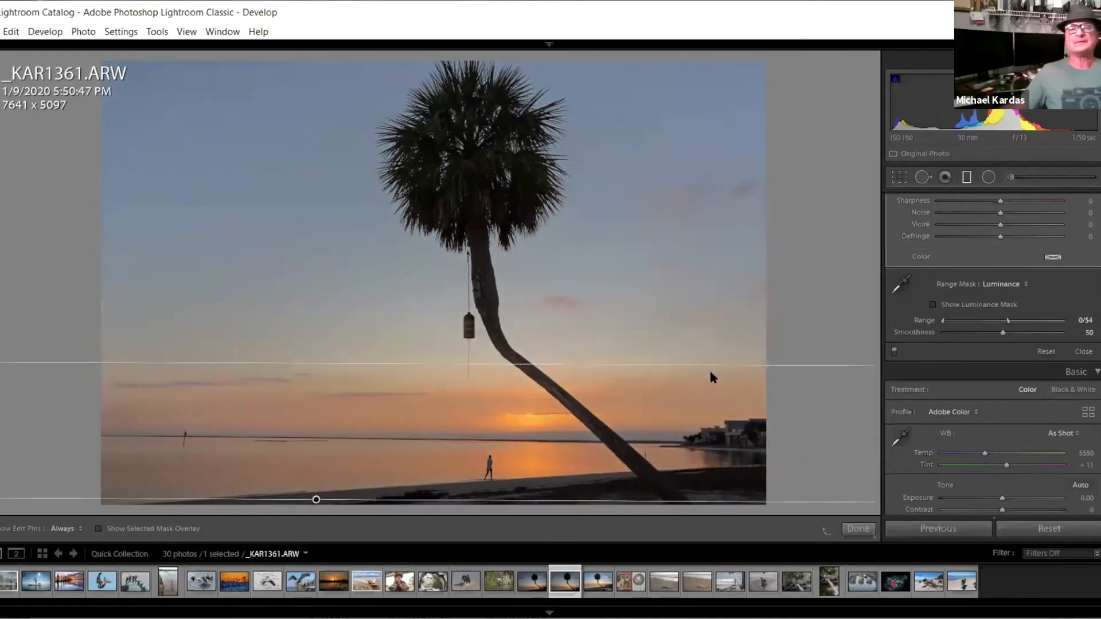
{"action": "left_click", "coordinate": [967, 179]}
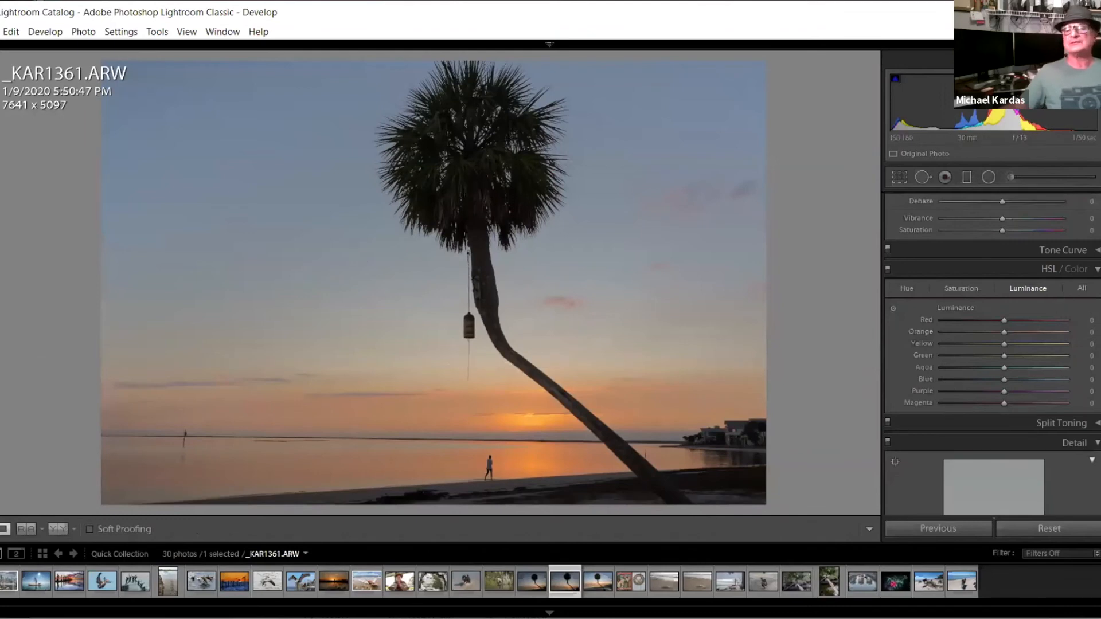
- Set the palm photo's basic Exposure to +0.26, Contrast +19, Highlights -7 and Shadows +19, and compare before and after side by side
{"action": "scroll", "coordinate": [1093, 285], "scroll_direction": "up", "scroll_amount": 3}
{"action": "scroll", "coordinate": [1093, 285], "scroll_direction": "up", "scroll_amount": 4}
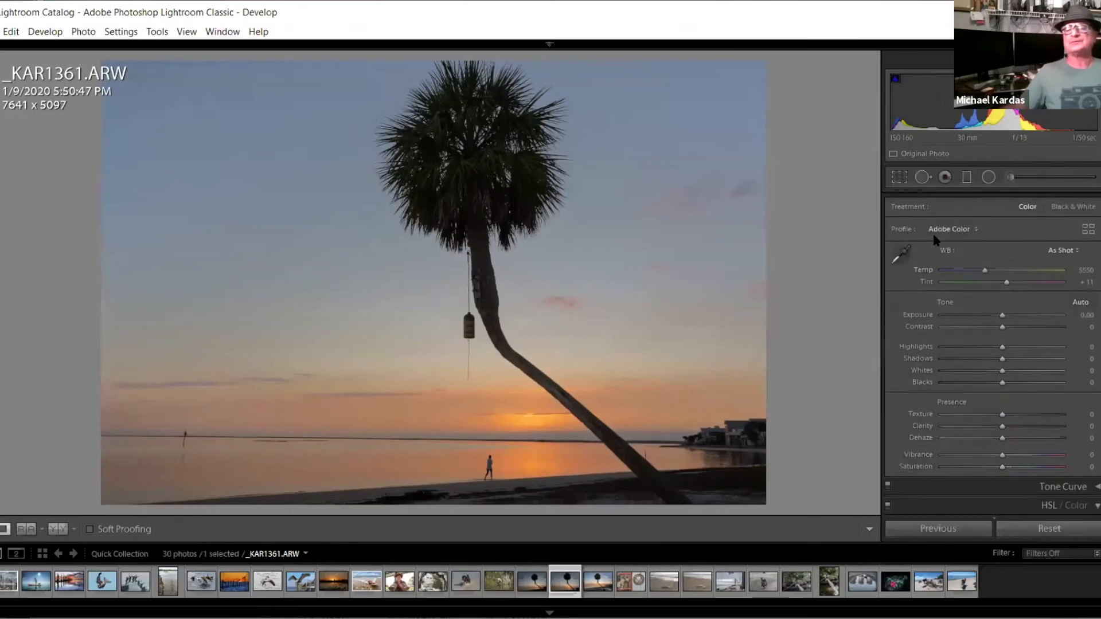
{"action": "left_click", "coordinate": [1011, 177]}
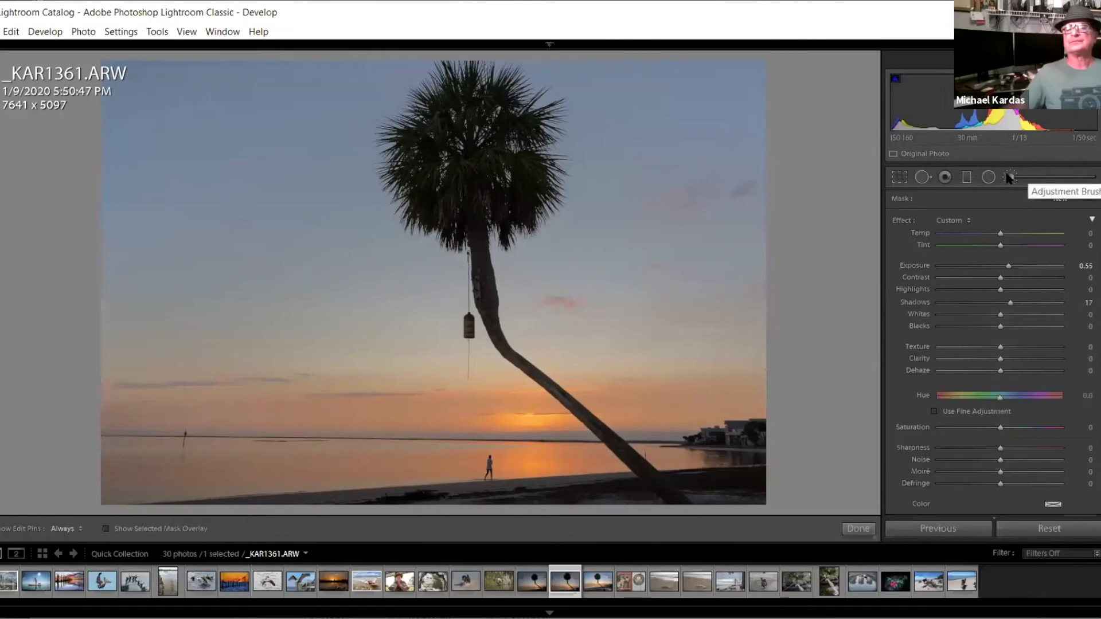
{"action": "left_click", "coordinate": [1011, 177]}
{"action": "left_click_drag", "start_coordinate": [998, 330], "coordinate": [1001, 330]}
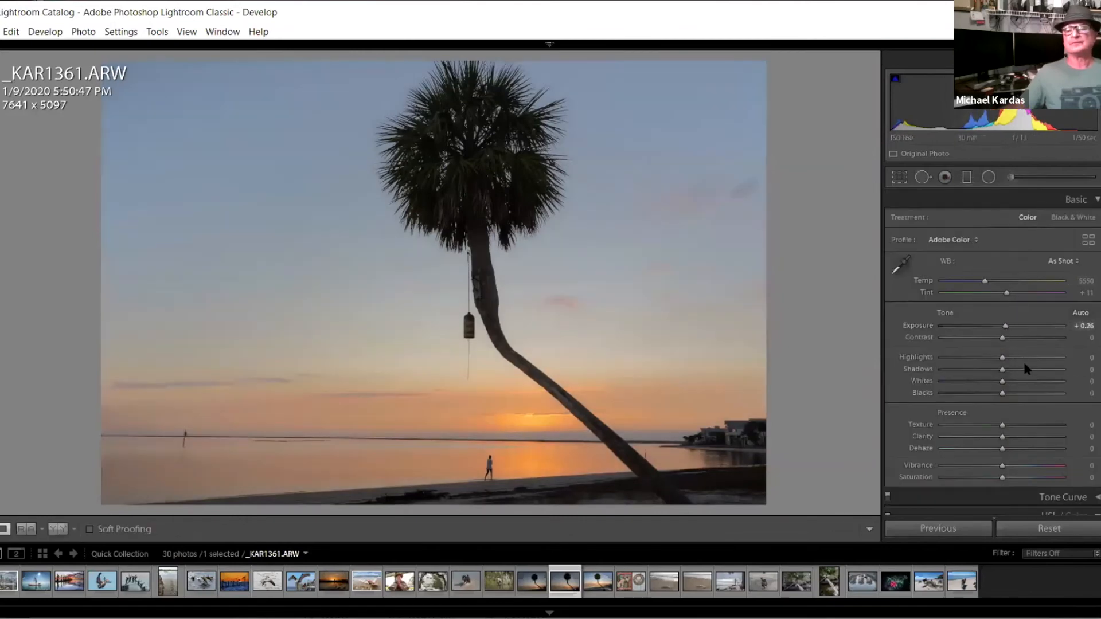
{"action": "left_click", "coordinate": [1026, 370]}
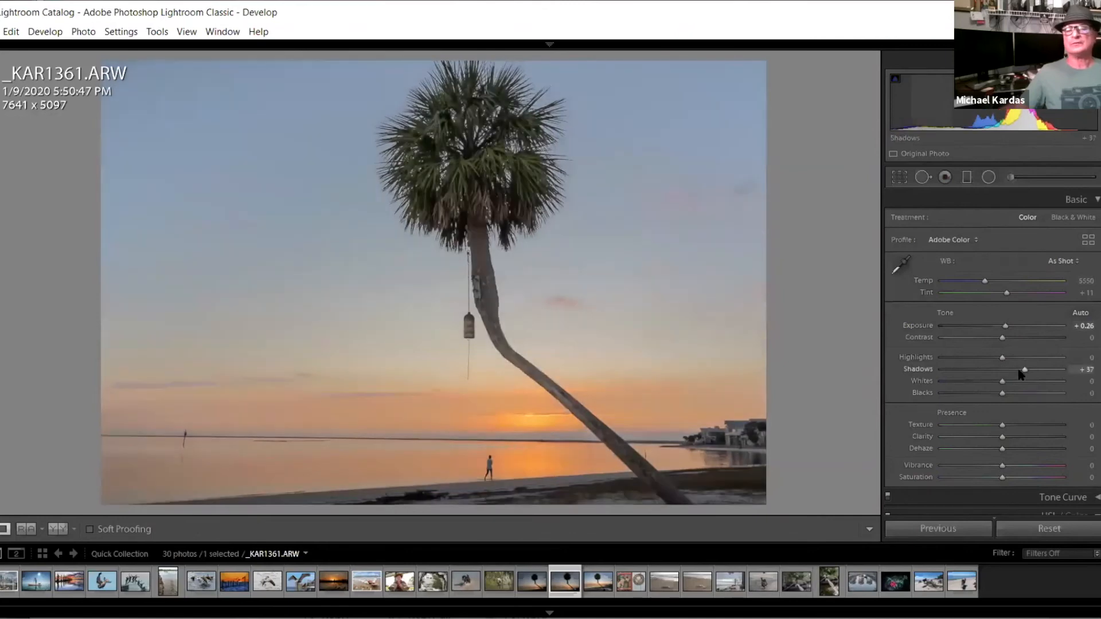
{"action": "left_click_drag", "start_coordinate": [1018, 374], "coordinate": [1012, 338]}
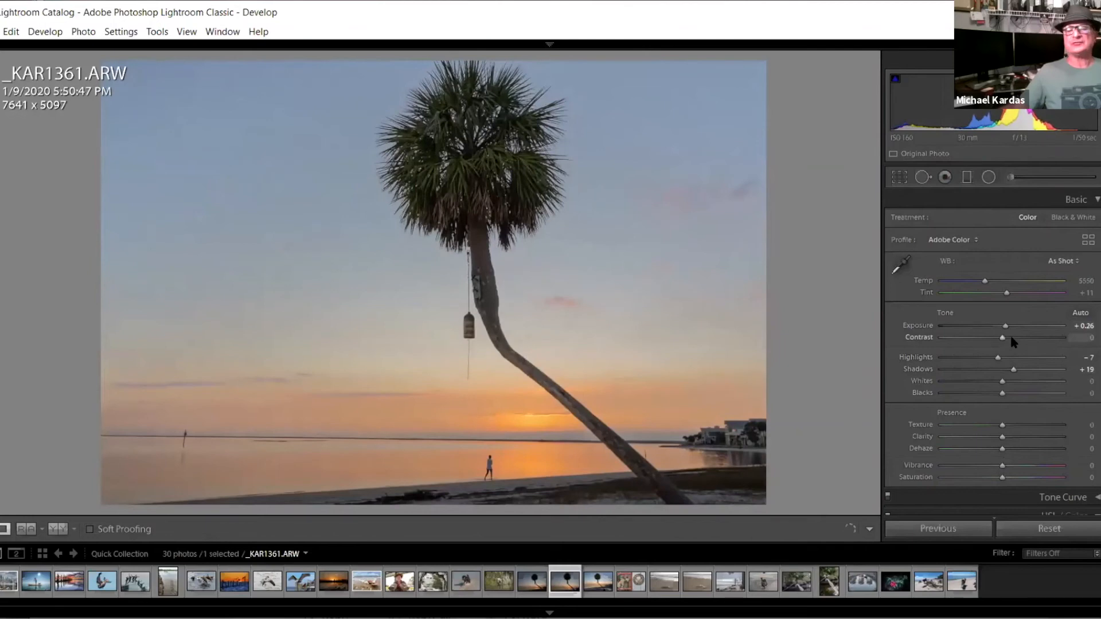
{"action": "left_click", "coordinate": [73, 530]}
{"action": "left_click", "coordinate": [87, 545]}
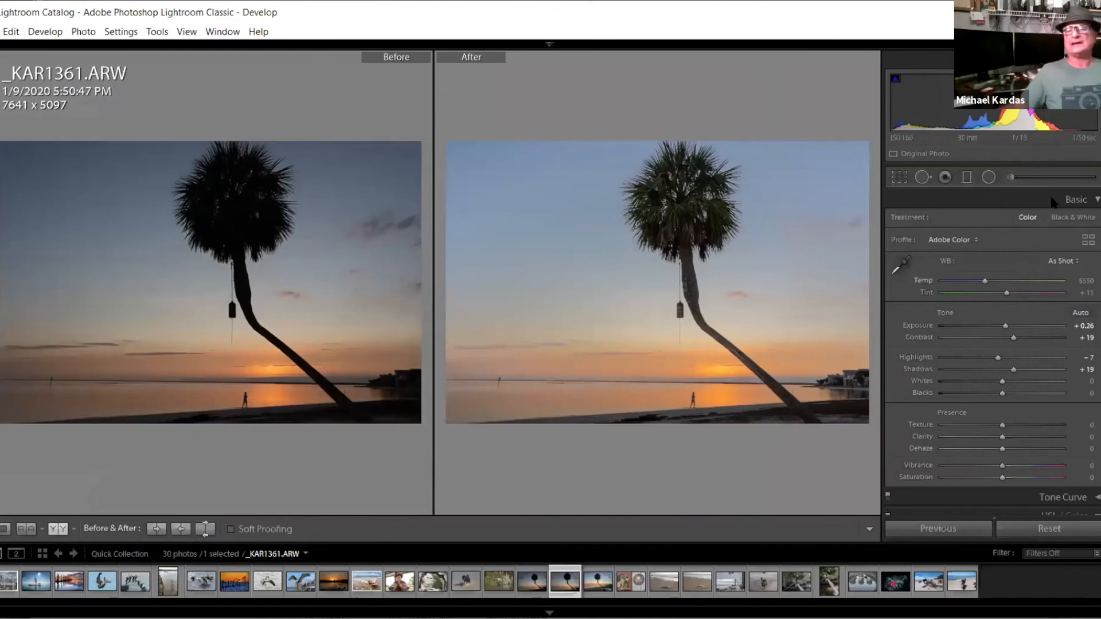
- Brighten the palm's crown with an Adjustment Brush stroke at Exposure 0.55 and Shadows 17, and return to the single-photo view
{"action": "left_click", "coordinate": [1012, 179]}
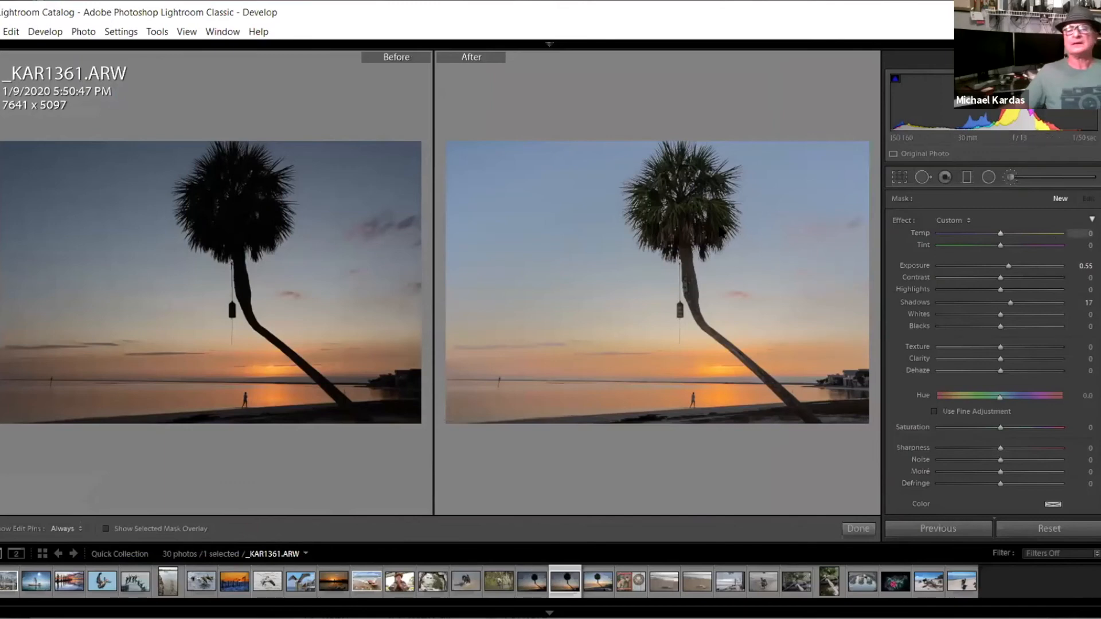
{"action": "mouse_move", "coordinate": [702, 224]}
{"action": "left_mouse_down"}
{"action": "mouse_move", "coordinate": [681, 245]}
{"action": "mouse_move", "coordinate": [678, 182]}
{"action": "left_mouse_up"}
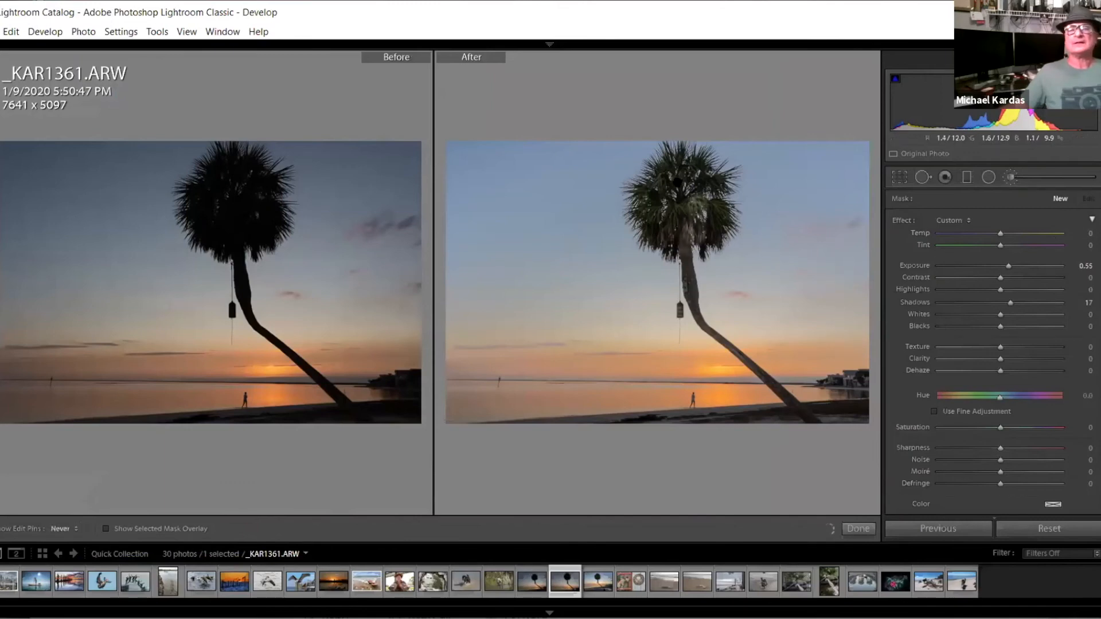
{"action": "key", "text": "o"}
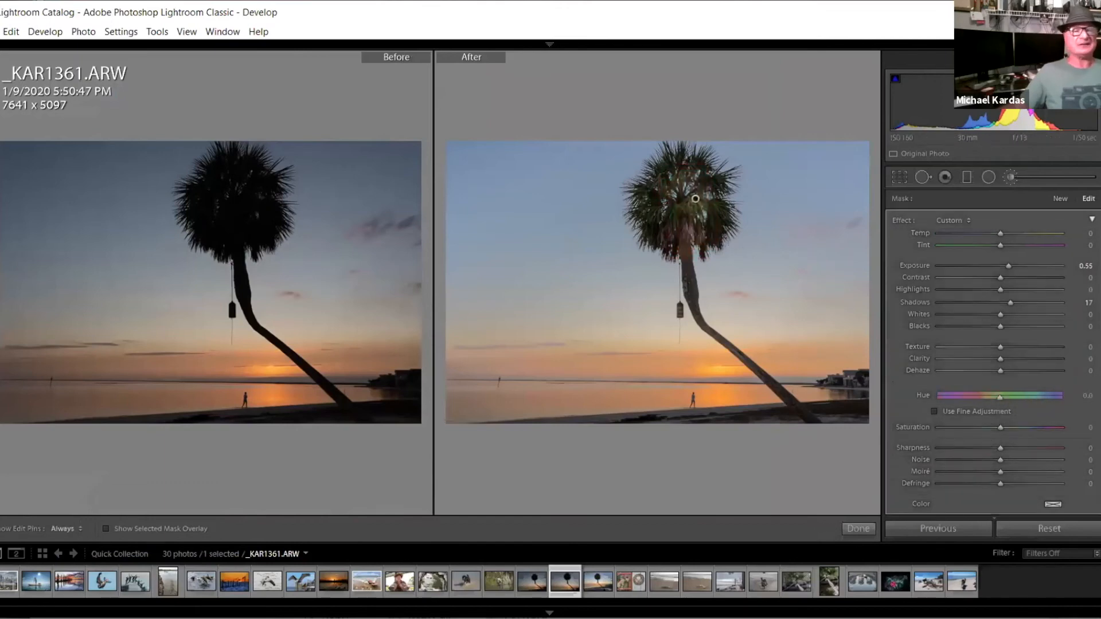
{"action": "left_click", "coordinate": [3, 554]}
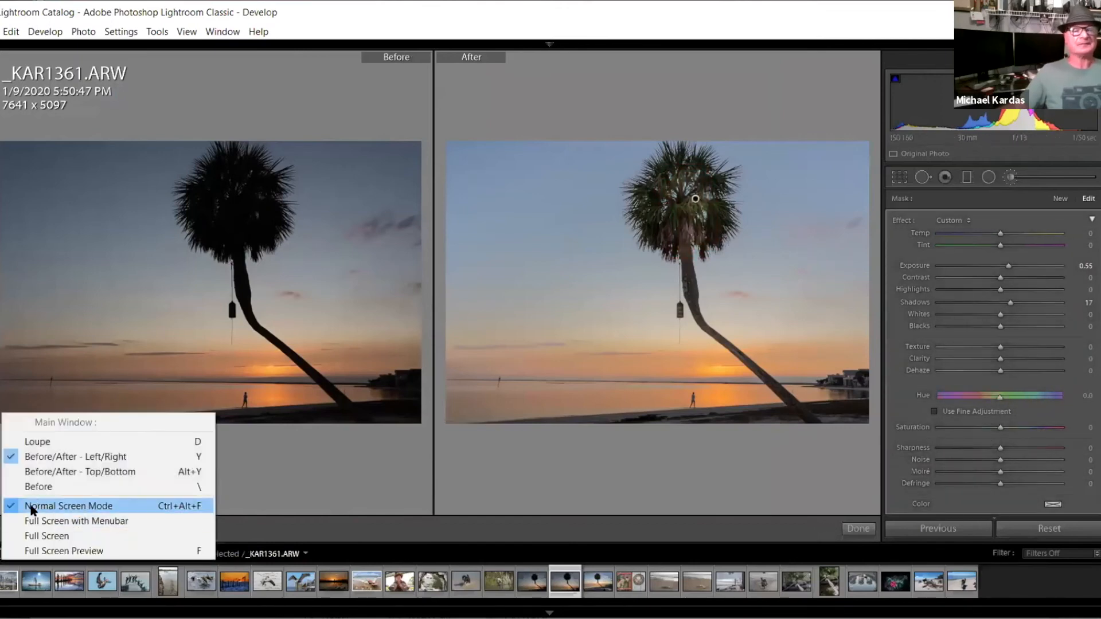
{"action": "left_click", "coordinate": [45, 445]}
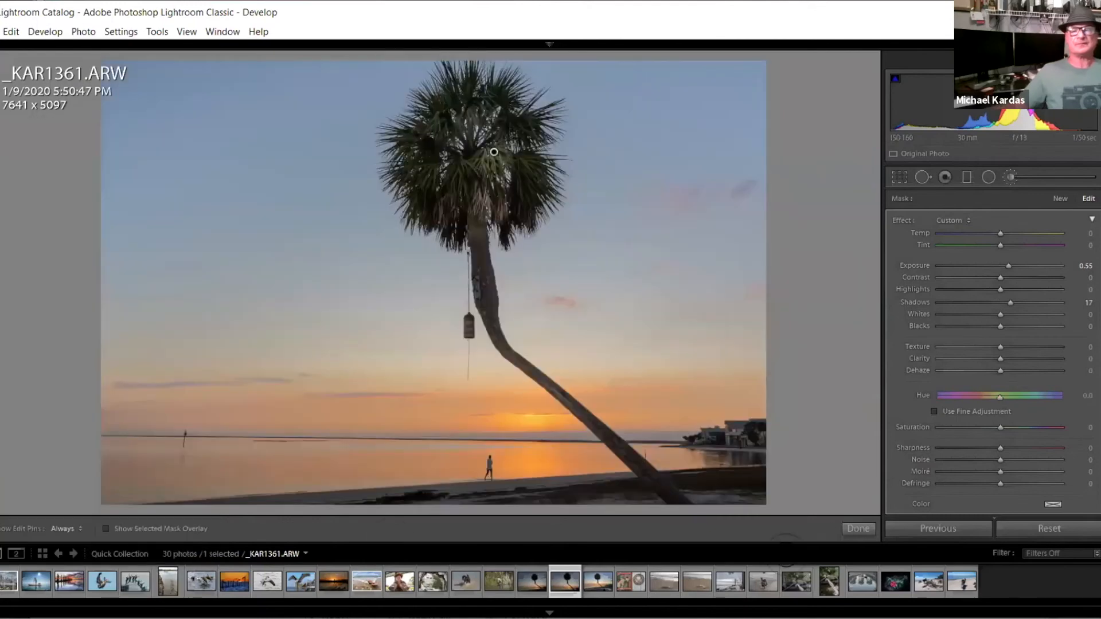
- Crop the puddle reflection photo _KAR1841.ARW at its original aspect to about 6634 x 4425, framing the three reflected houses
{"action": "left_click", "coordinate": [862, 579]}
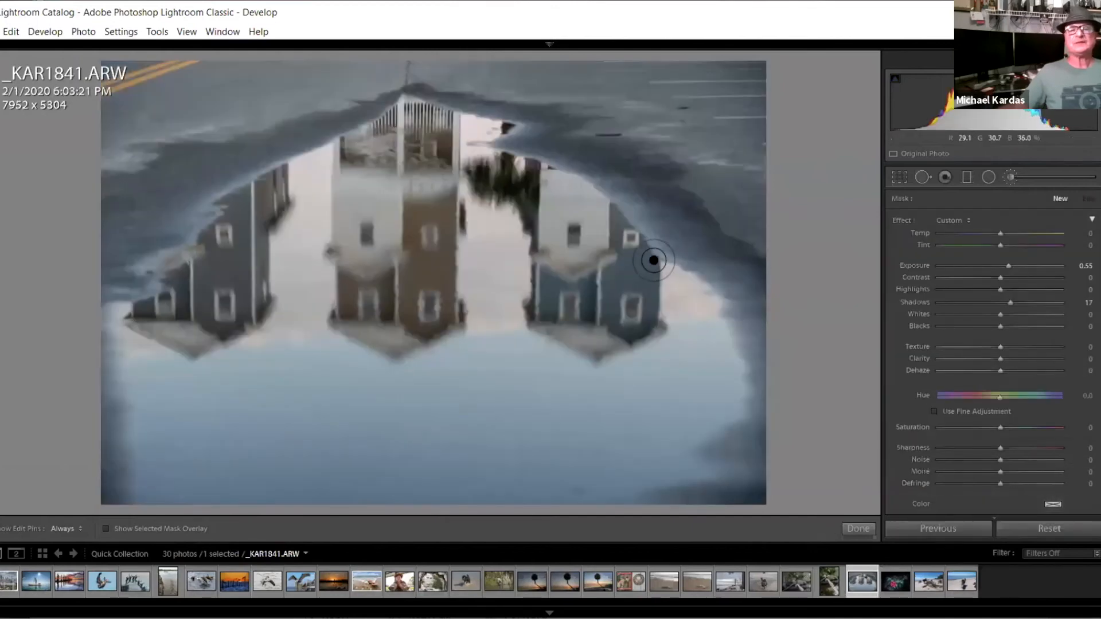
{"action": "left_click", "coordinate": [898, 178]}
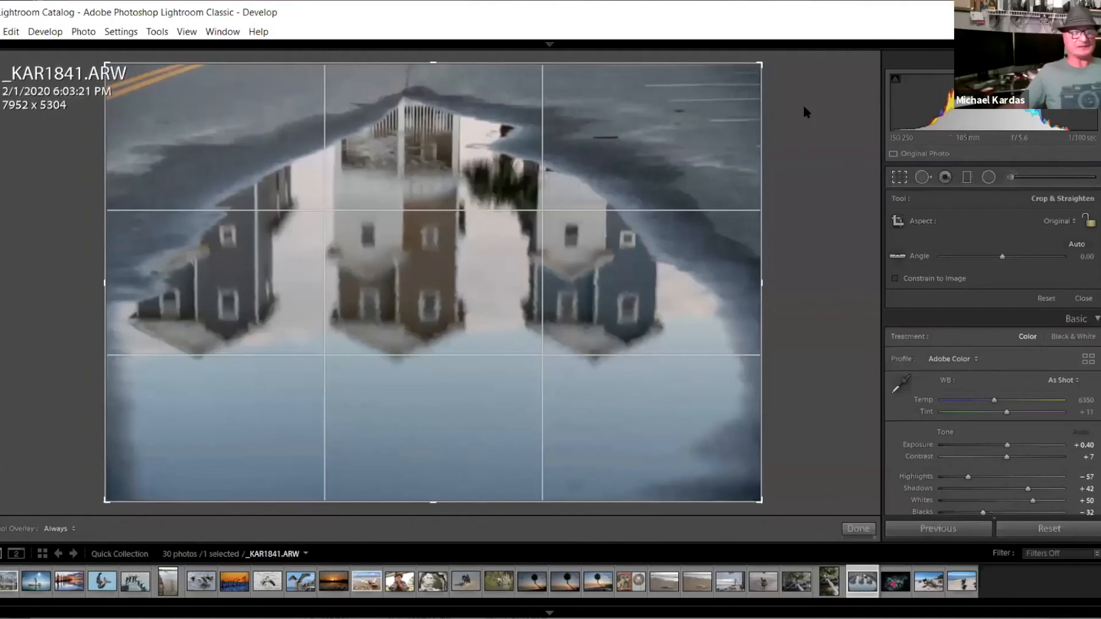
{"action": "left_click_drag", "start_coordinate": [760, 64], "coordinate": [757, 125]}
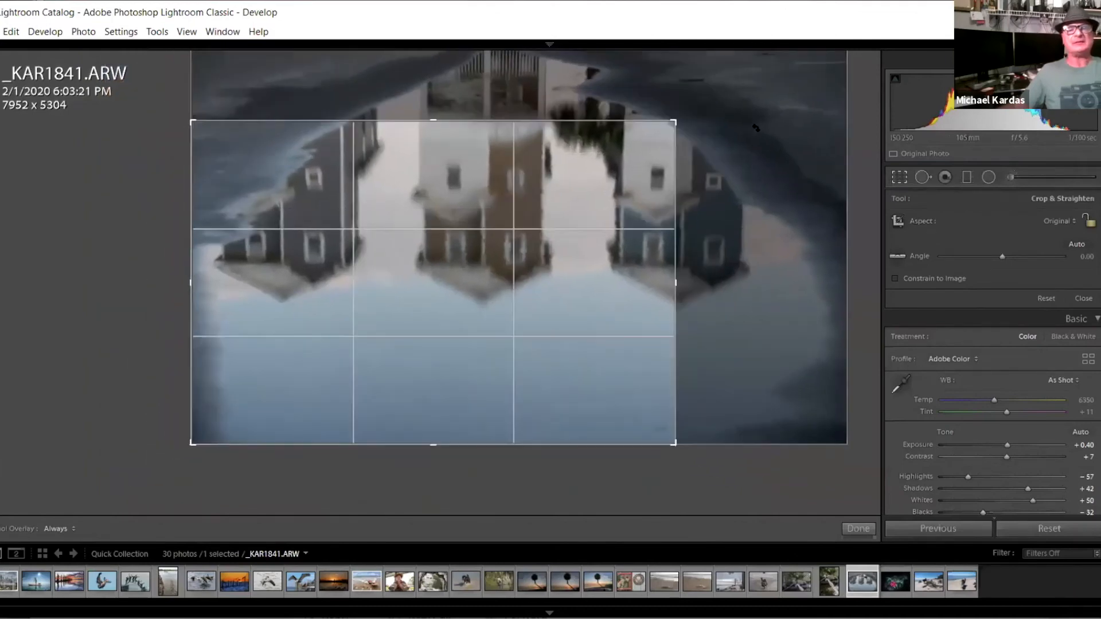
{"action": "left_click_drag", "start_coordinate": [469, 320], "coordinate": [411, 398]}
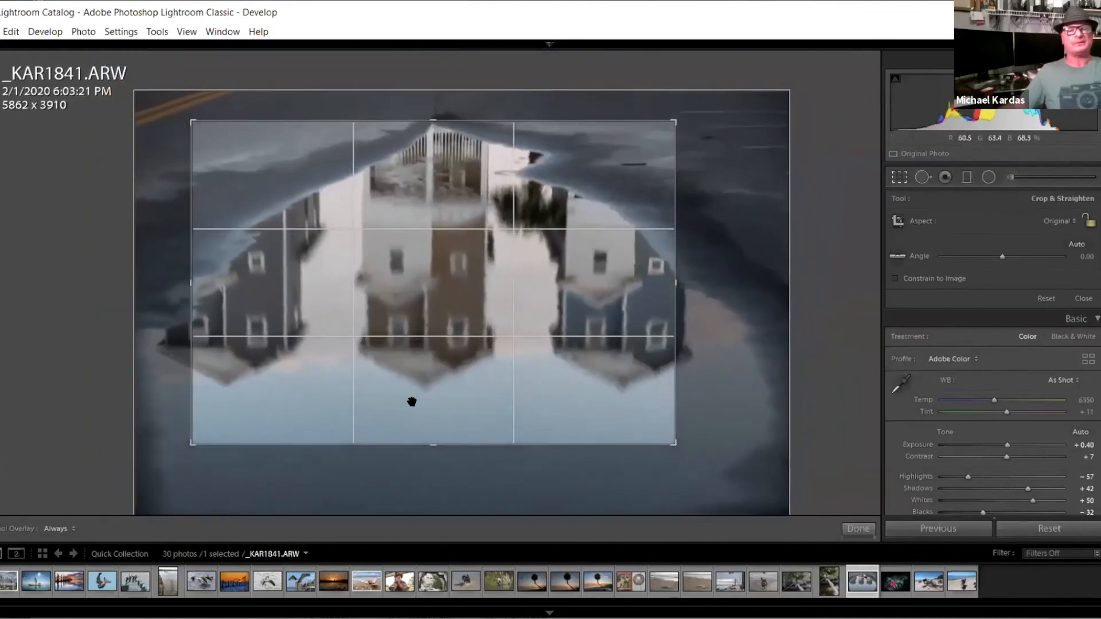
{"action": "left_click_drag", "start_coordinate": [675, 444], "coordinate": [696, 457]}
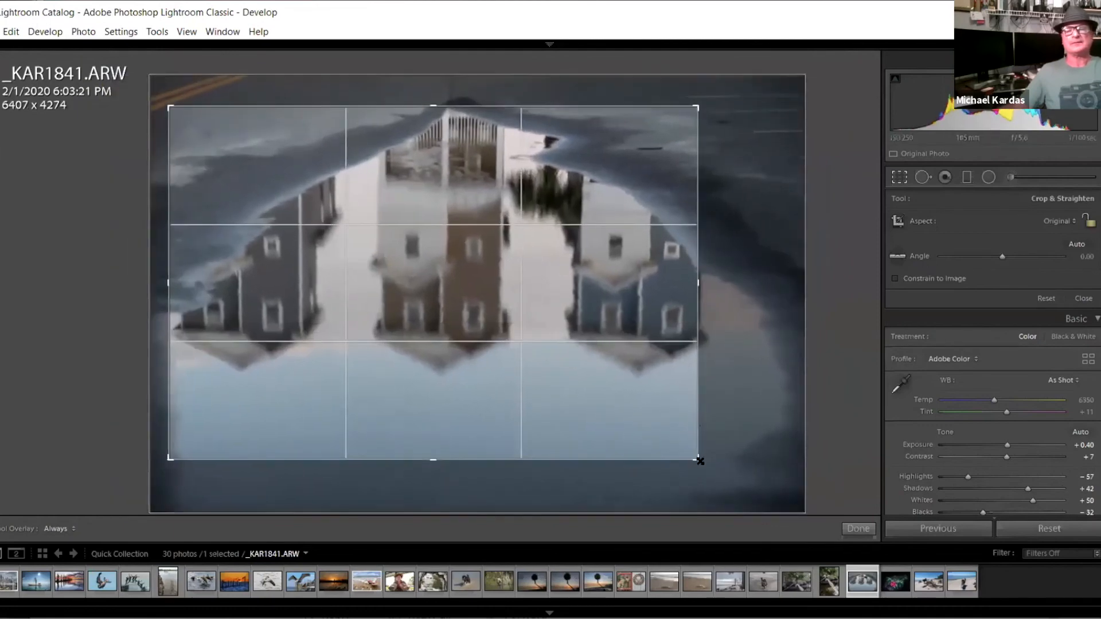
{"action": "left_click_drag", "start_coordinate": [697, 461], "coordinate": [707, 465]}
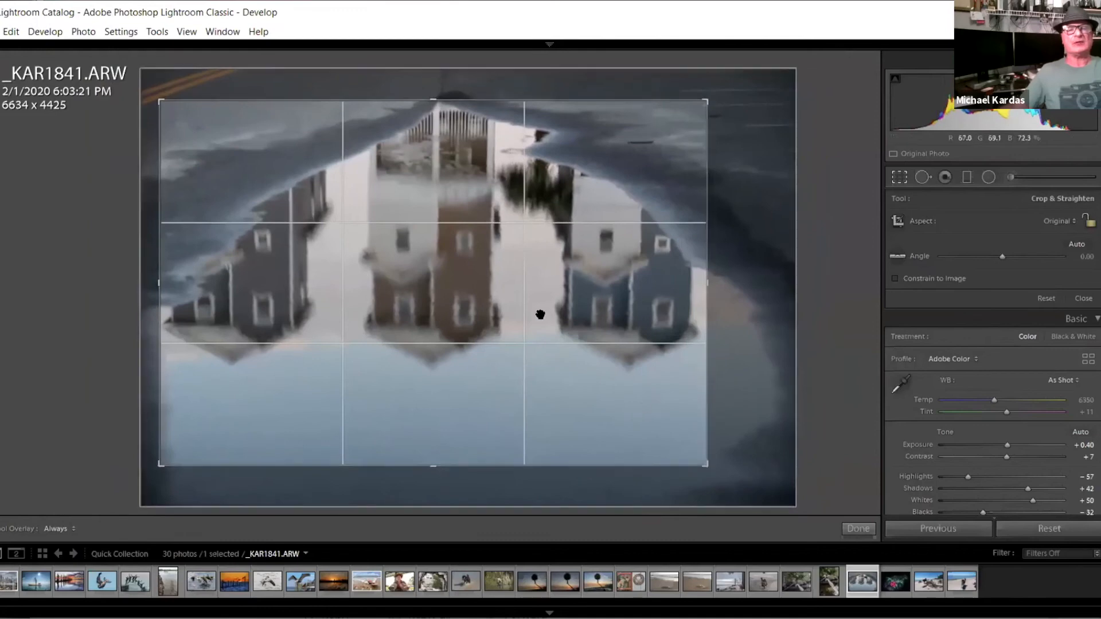
{"action": "left_click_drag", "start_coordinate": [538, 301], "coordinate": [532, 292]}
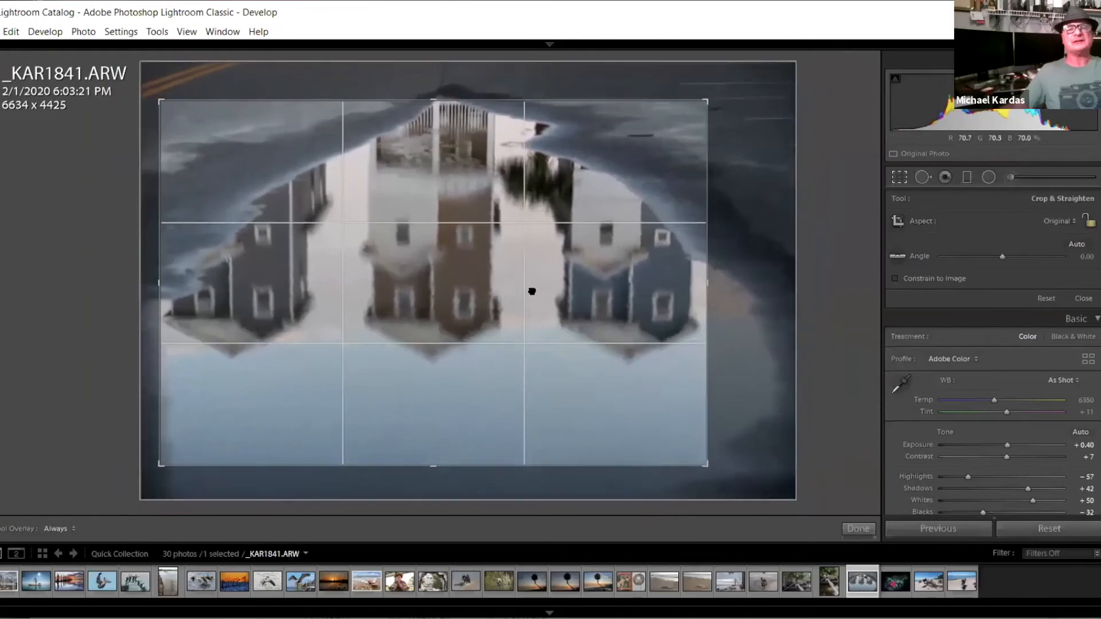
{"action": "key", "text": "Return"}
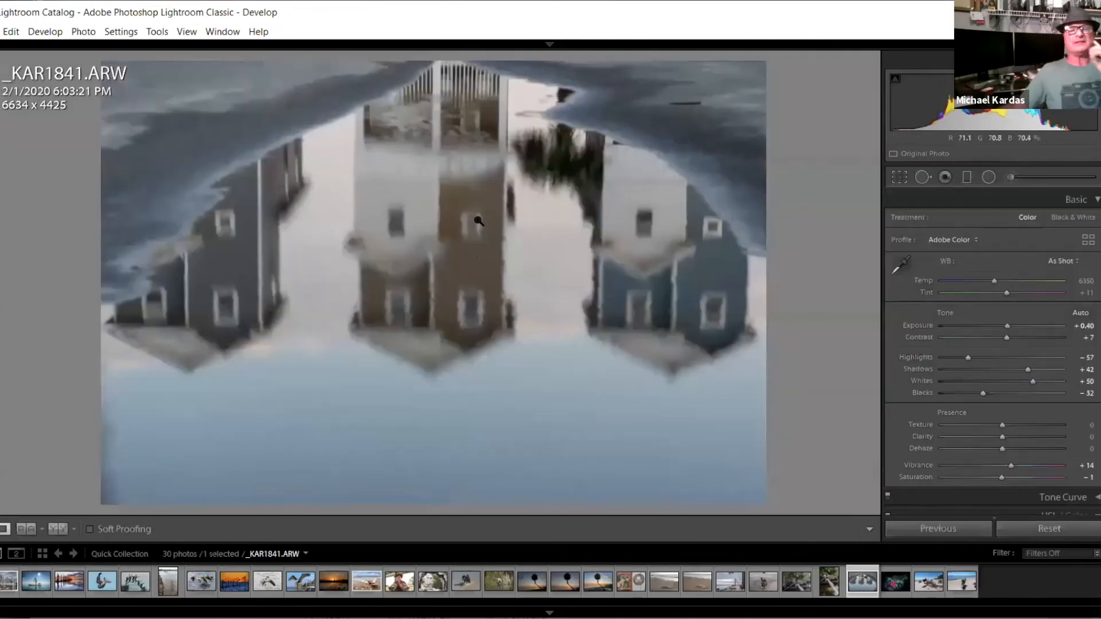
- Apply Auto tone to the reflection photo and set Highlights to -52, Texture to +11 and Dehaze to +16
{"action": "left_click", "coordinate": [1070, 317]}
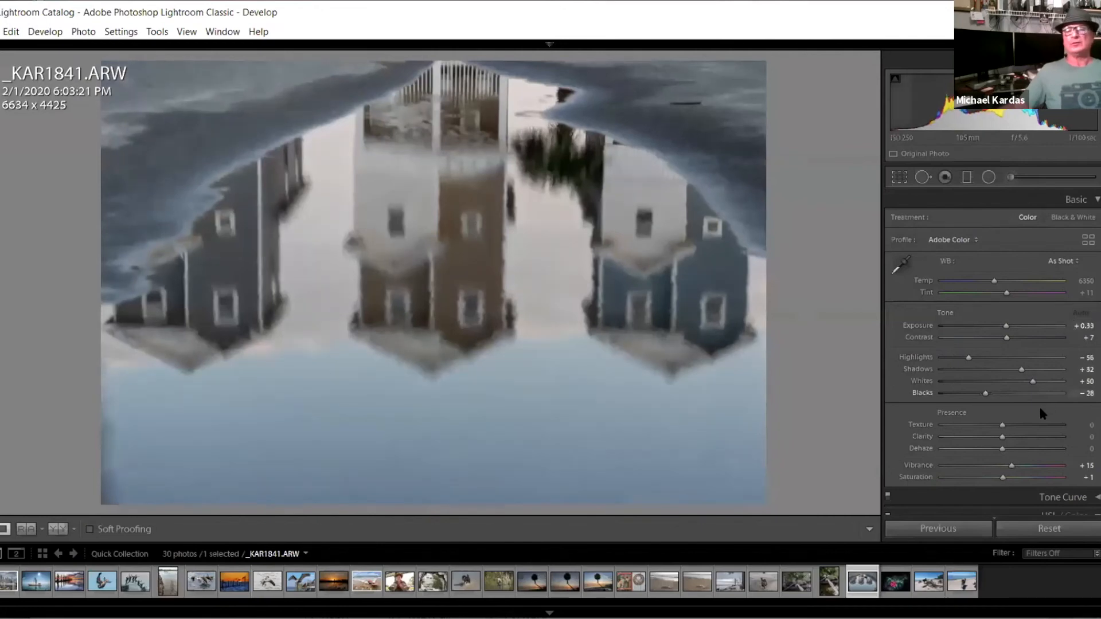
{"action": "left_click_drag", "start_coordinate": [968, 358], "coordinate": [971, 358]}
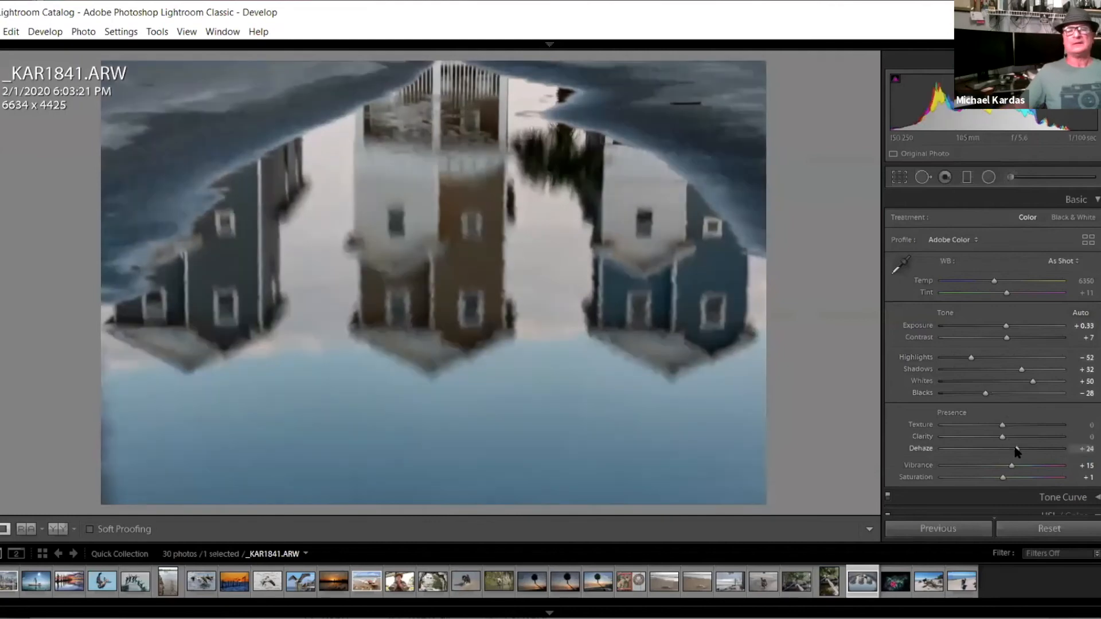
{"action": "left_click_drag", "start_coordinate": [1016, 453], "coordinate": [1010, 429]}
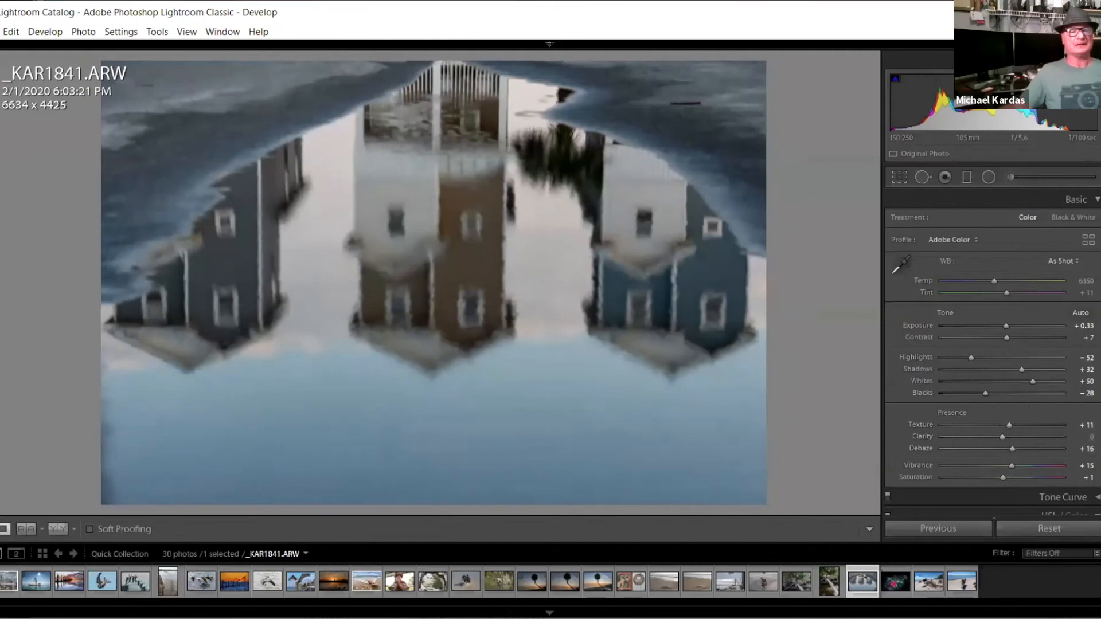
- Compare the reflection photo before and after side by side, and return to the single-photo view
{"action": "left_click", "coordinate": [75, 528]}
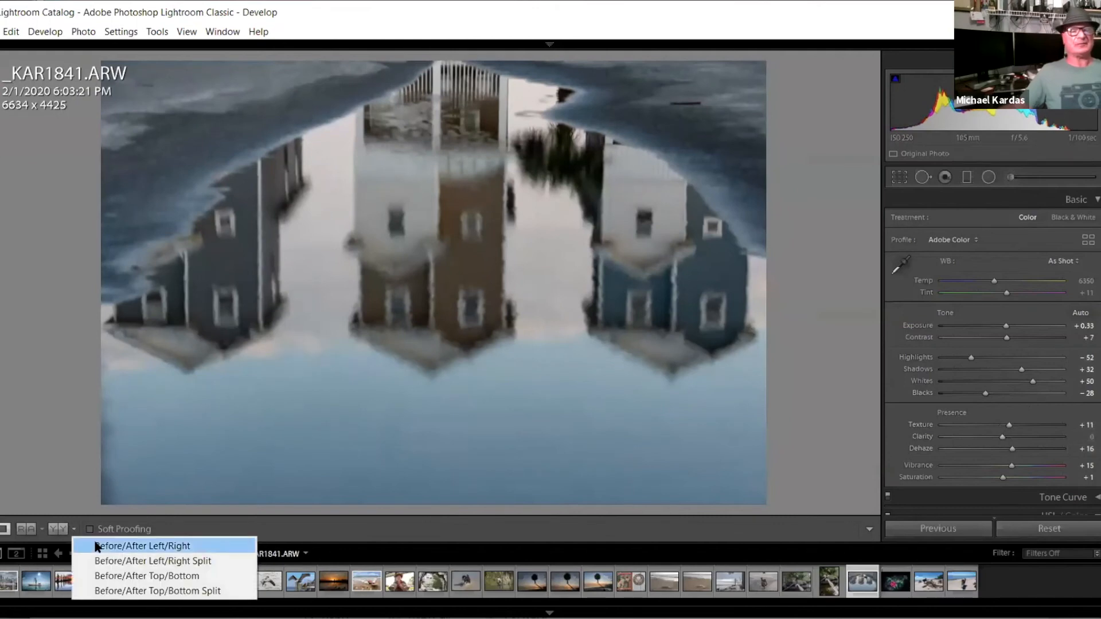
{"action": "left_click", "coordinate": [86, 576]}
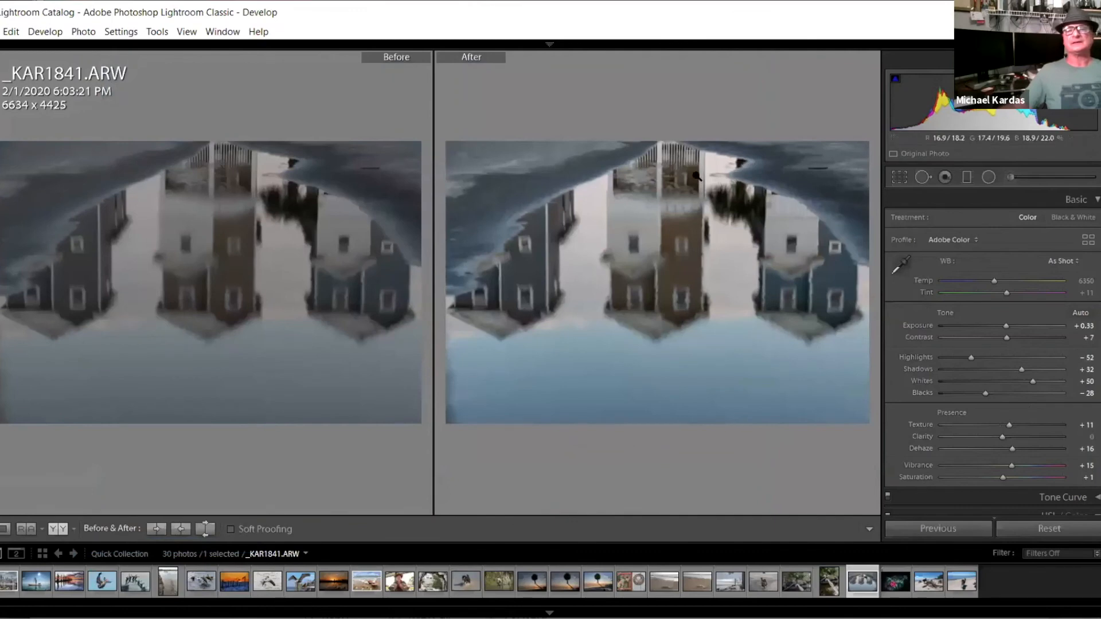
{"action": "left_click", "coordinate": [5, 528]}
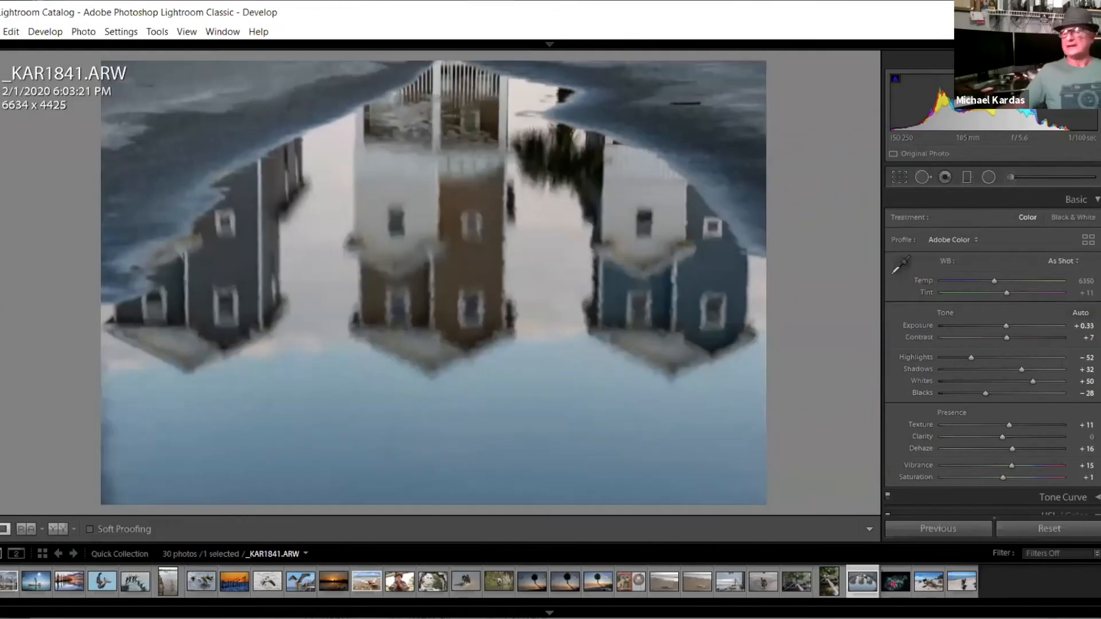